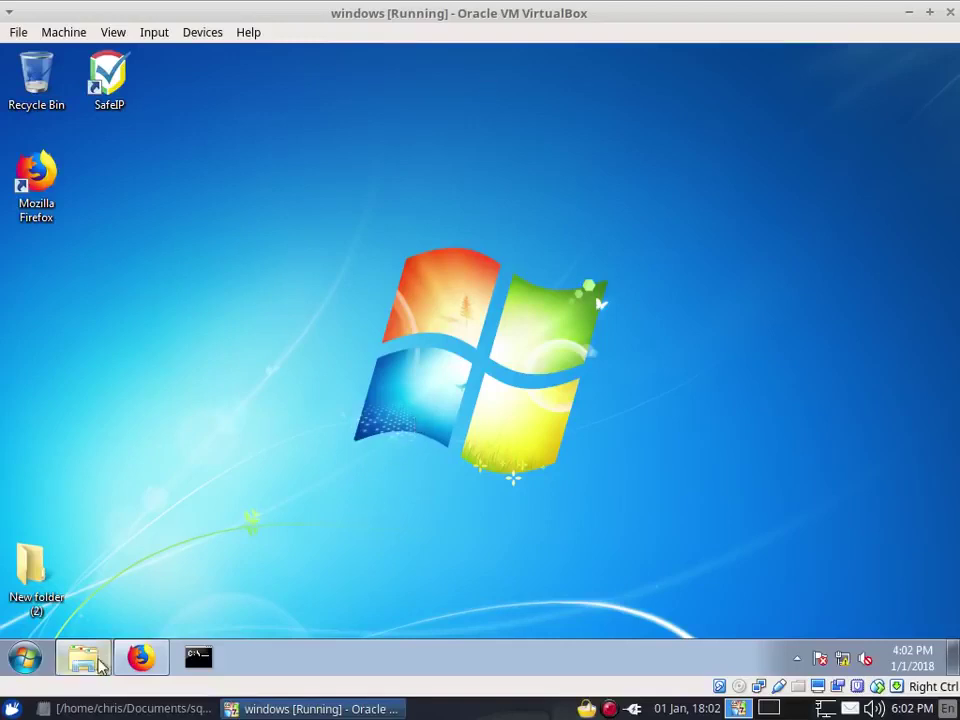
# Look over the Squid for Windows MSI download page on squid.diladele.com in Firefox, and minimize the browser.
pyautogui.moveTo(148, 668)
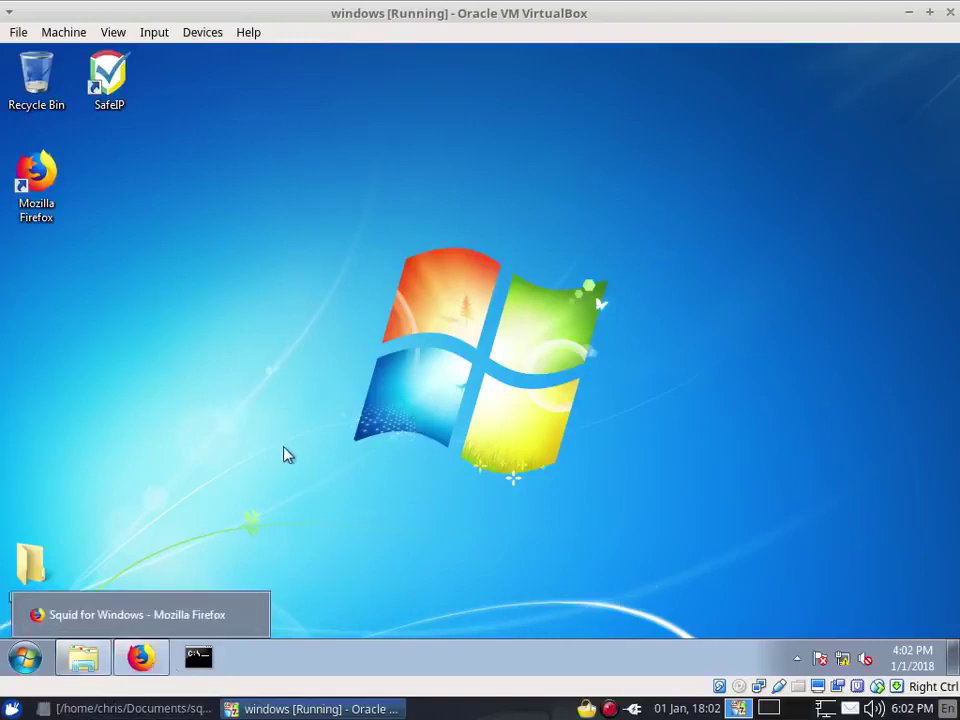
pyautogui.click(136, 665)
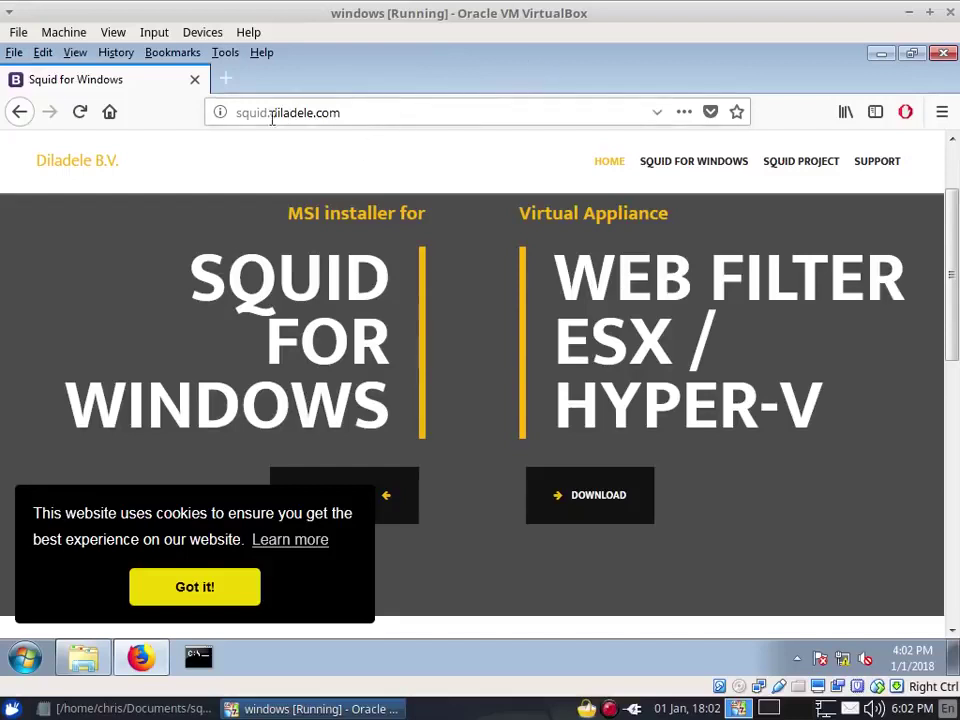
pyautogui.scroll(-2, 471, 450)
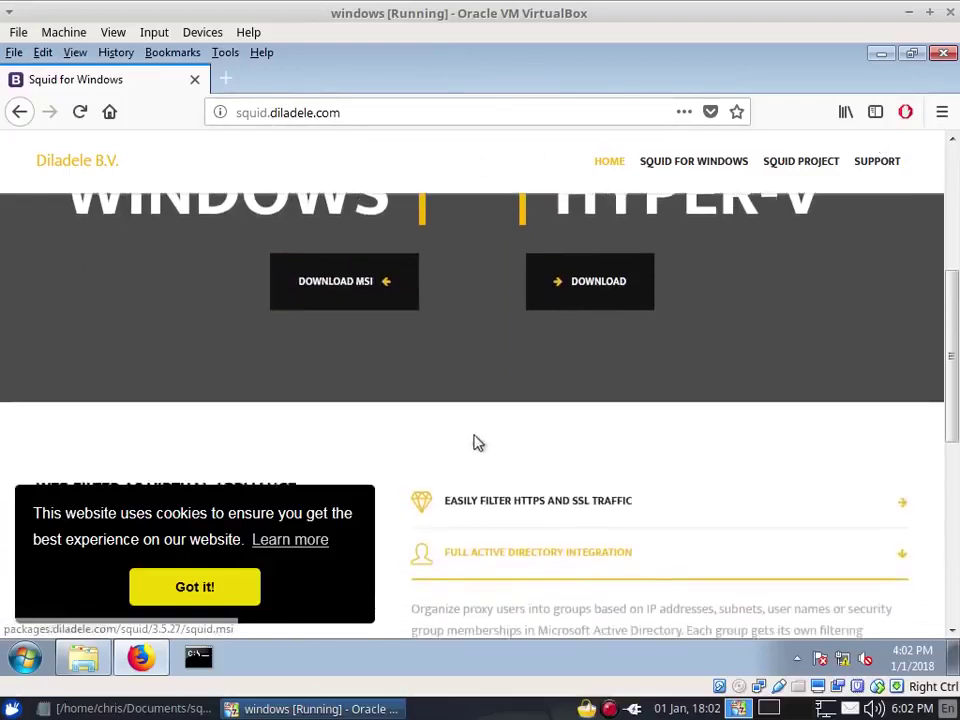
pyautogui.scroll(2, 390, 320)
pyautogui.scroll(-1, 330, 322)
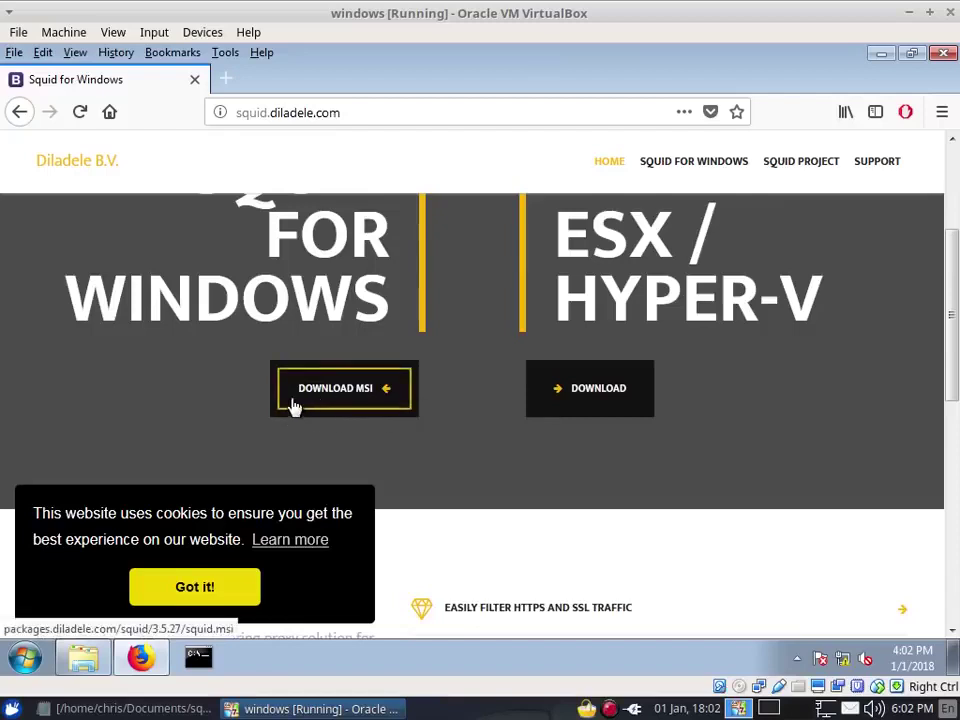
pyautogui.scroll(1, 363, 319)
pyautogui.scroll(1, 363, 319)
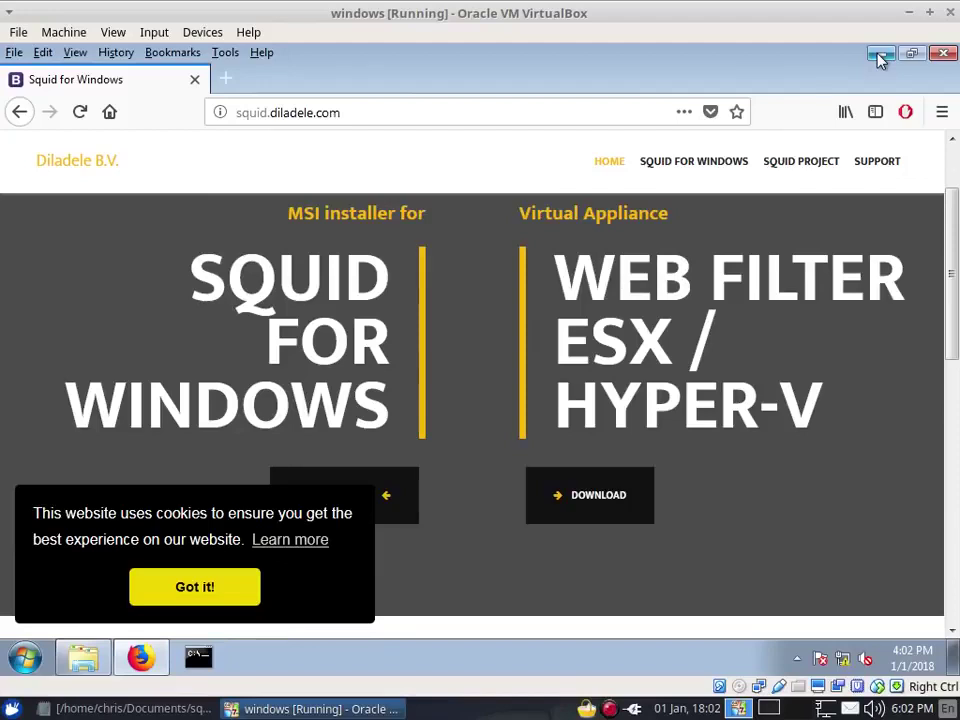
pyautogui.click(879, 57)
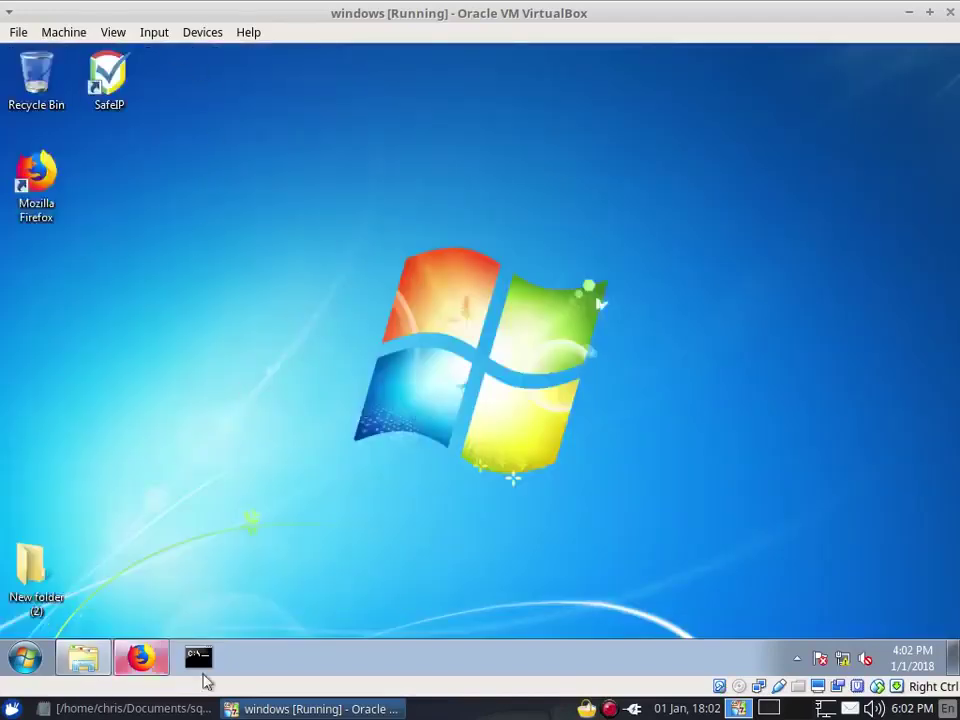
# Launch the squid installer package from the Downloads folder and minimize the folder window.
pyautogui.click(77, 668)
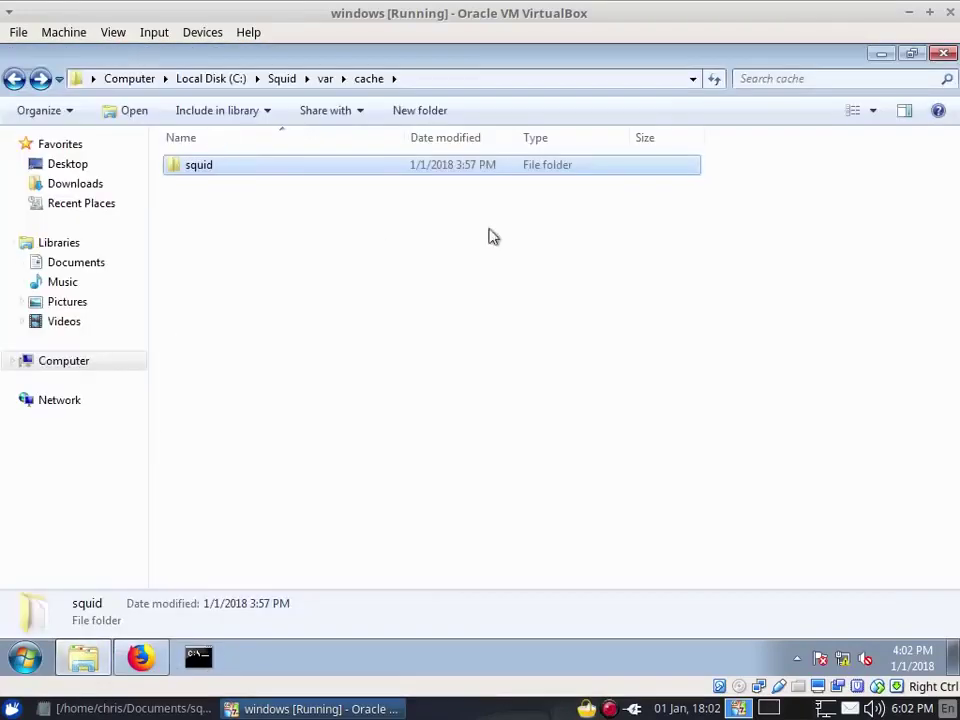
pyautogui.click(14, 79)
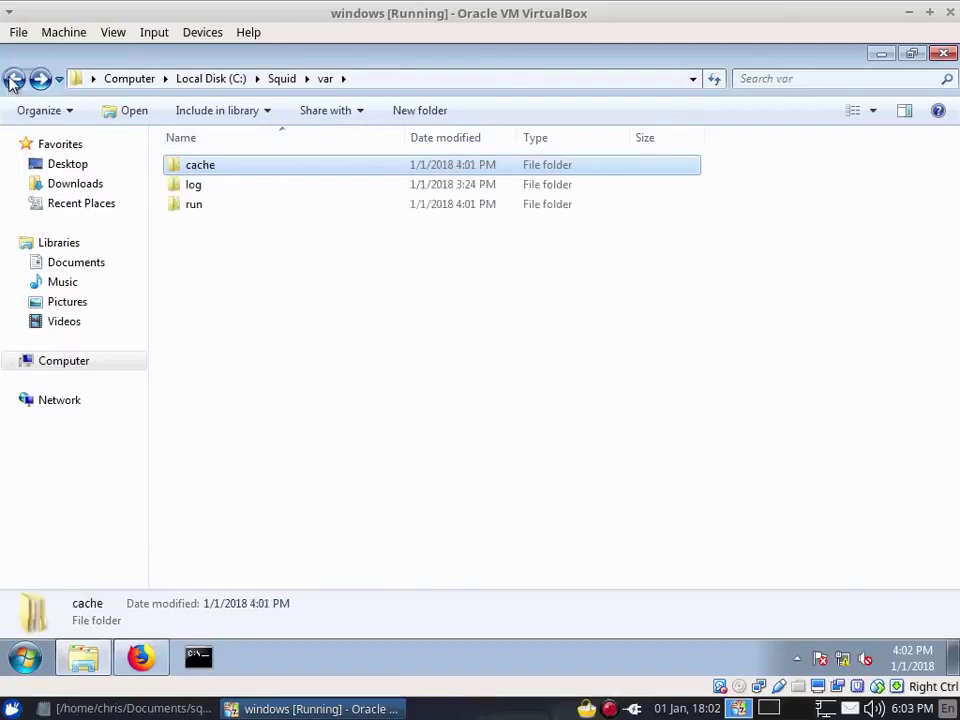
pyautogui.click(690, 364)
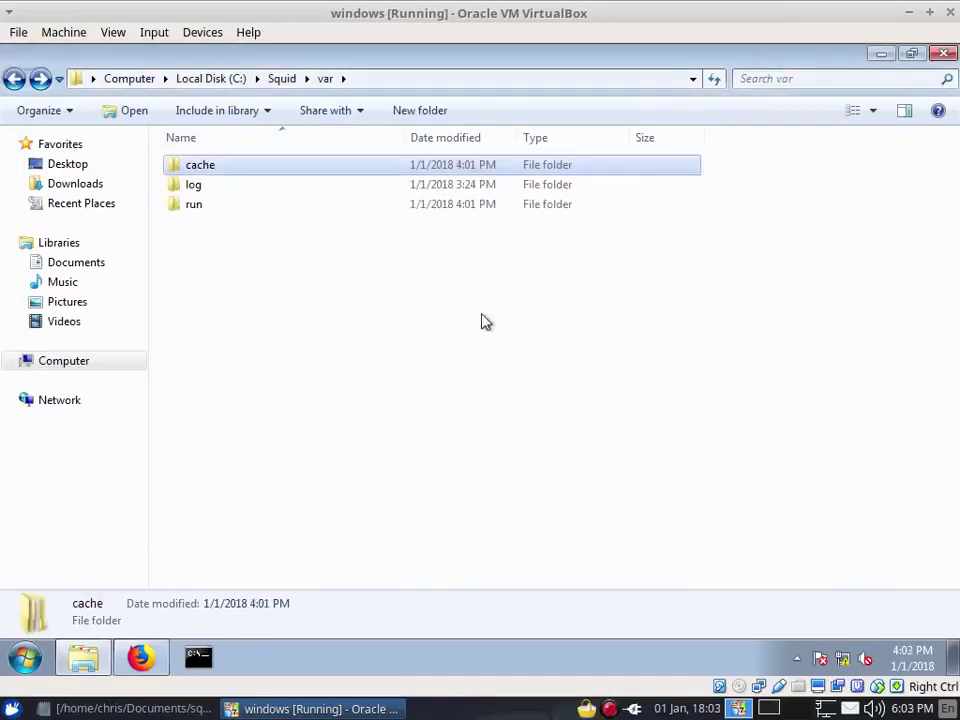
pyautogui.click(65, 184)
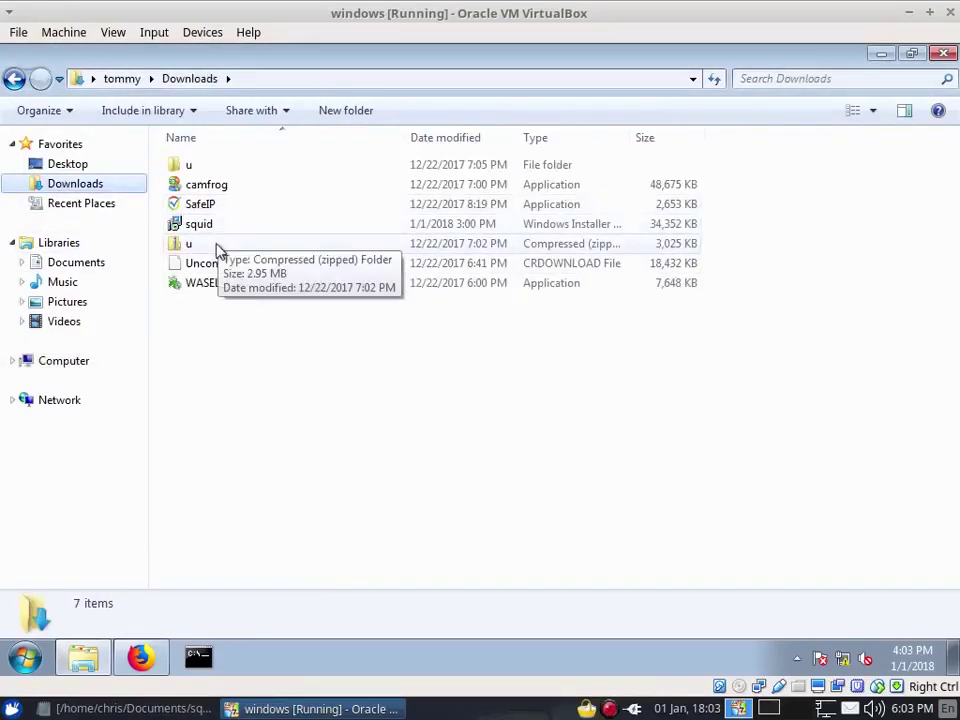
pyautogui.doubleClick(272, 227)
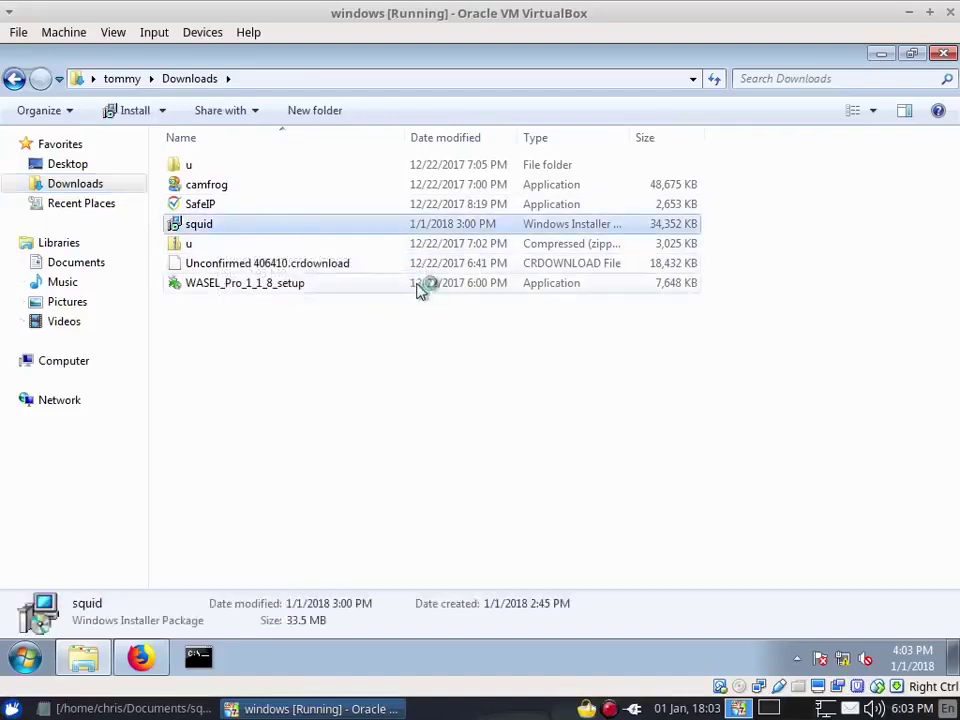
pyautogui.click(540, 368)
pyautogui.click(886, 53)
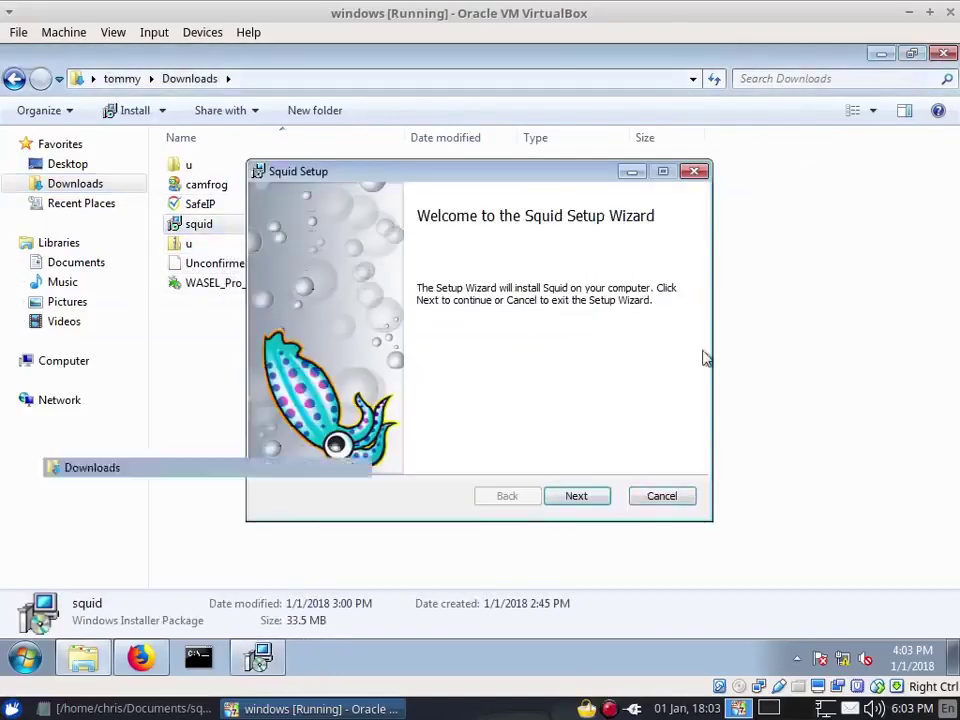
# Accept the Squid license agreement, install to C:\Squid\, and allow the installer to make changes to the computer.
pyautogui.click(580, 497)
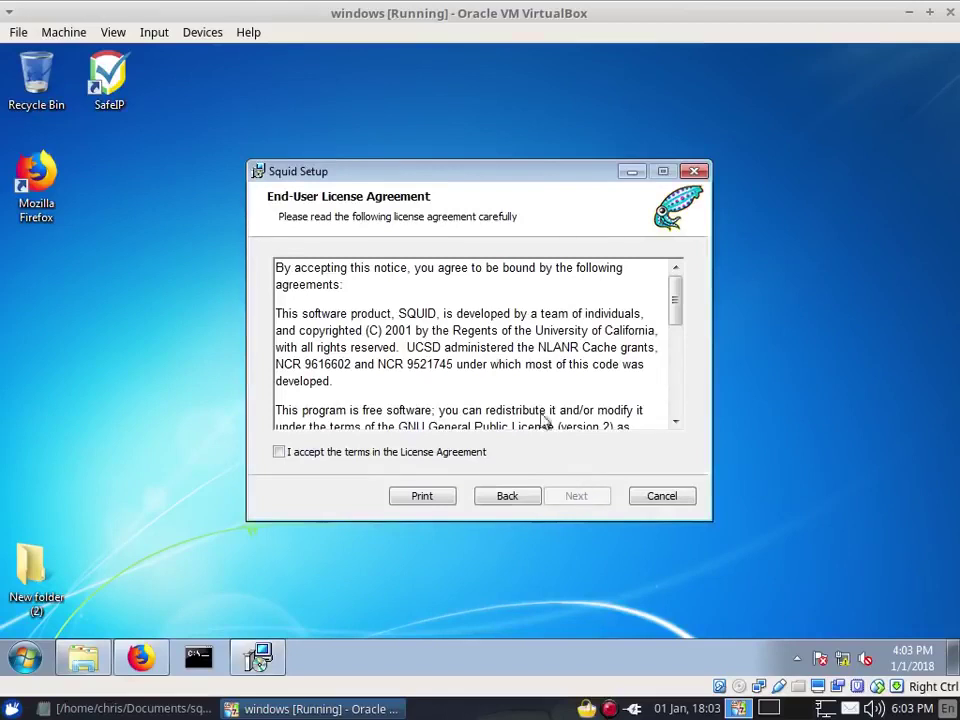
pyautogui.click(278, 452)
pyautogui.click(585, 501)
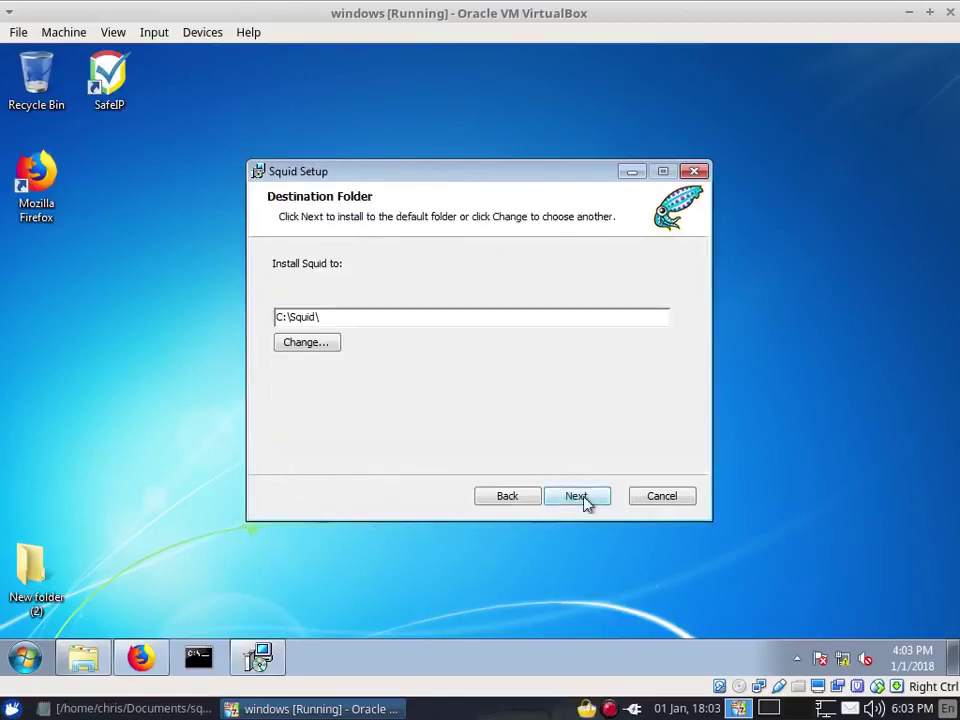
pyautogui.click(585, 501)
pyautogui.click(585, 500)
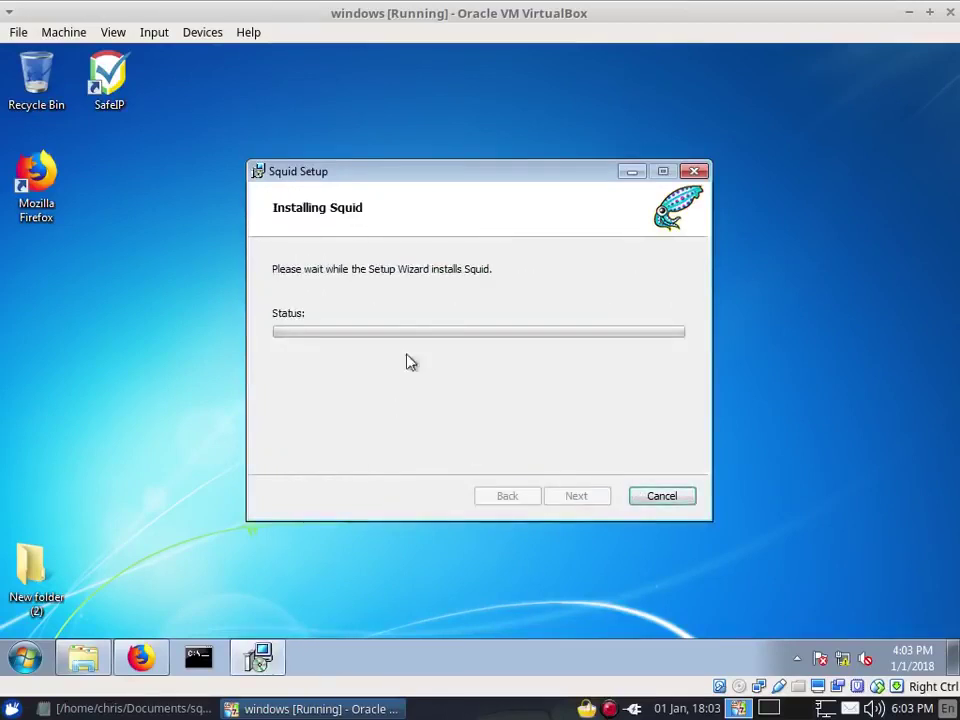
pyautogui.moveTo(487, 163); pyautogui.dragTo(463, 146)
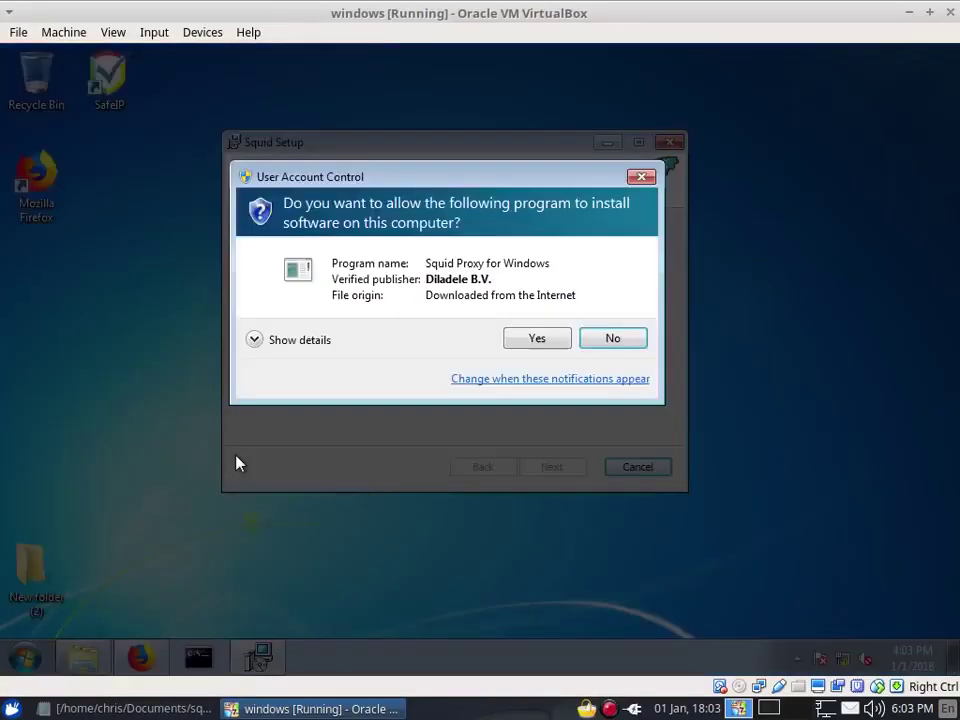
pyautogui.click(548, 342)
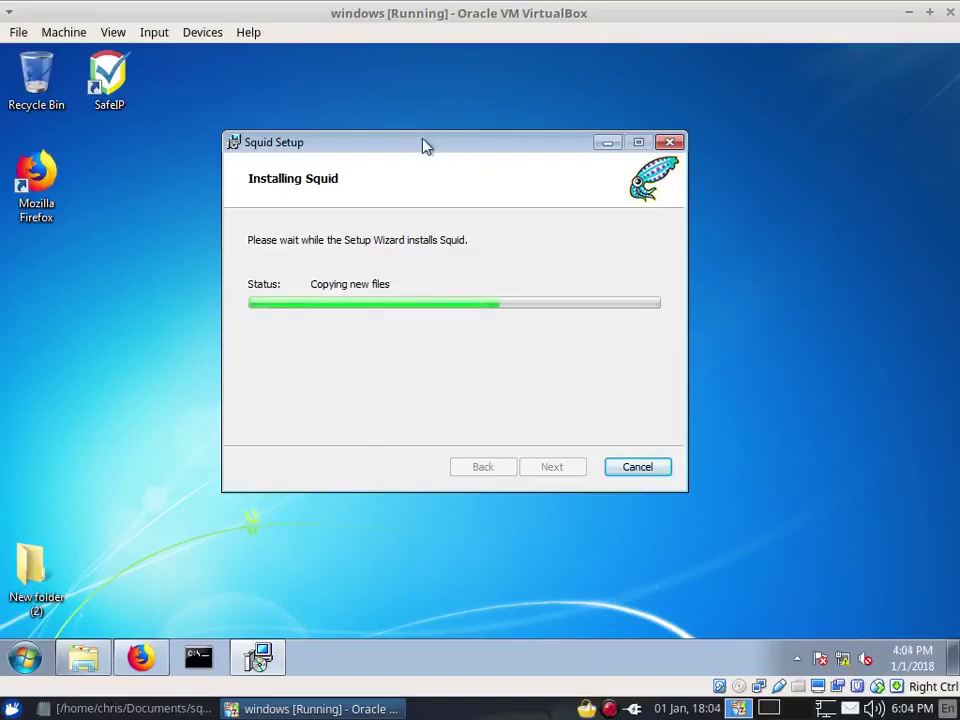
# Let the Squid installation complete and finish the setup wizard.
pyautogui.moveTo(422, 148); pyautogui.dragTo(488, 126)
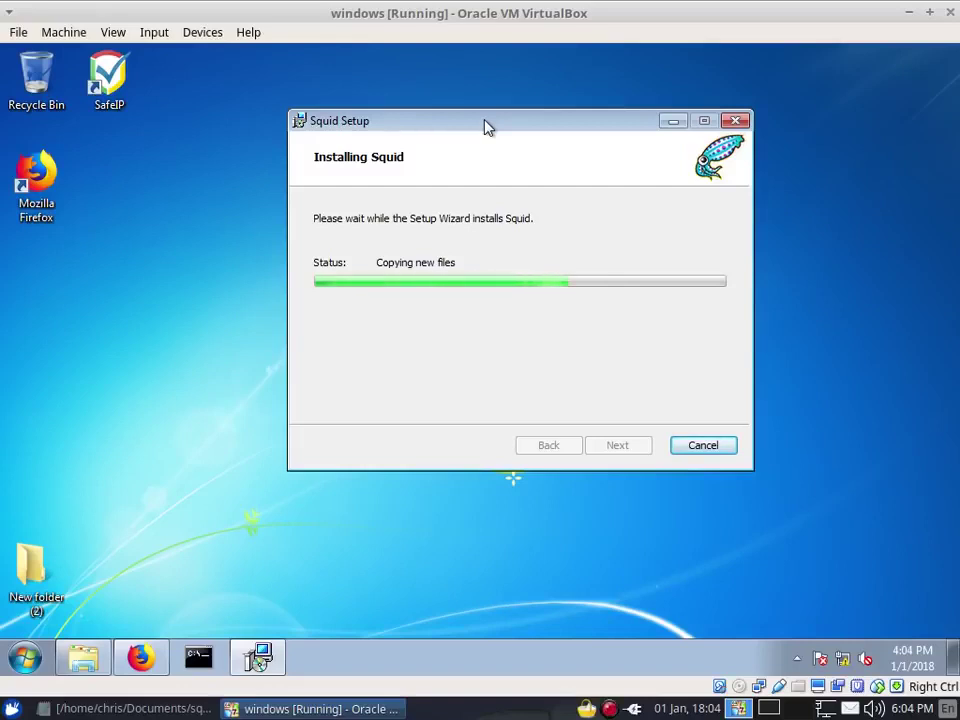
pyautogui.moveTo(510, 126); pyautogui.dragTo(438, 125)
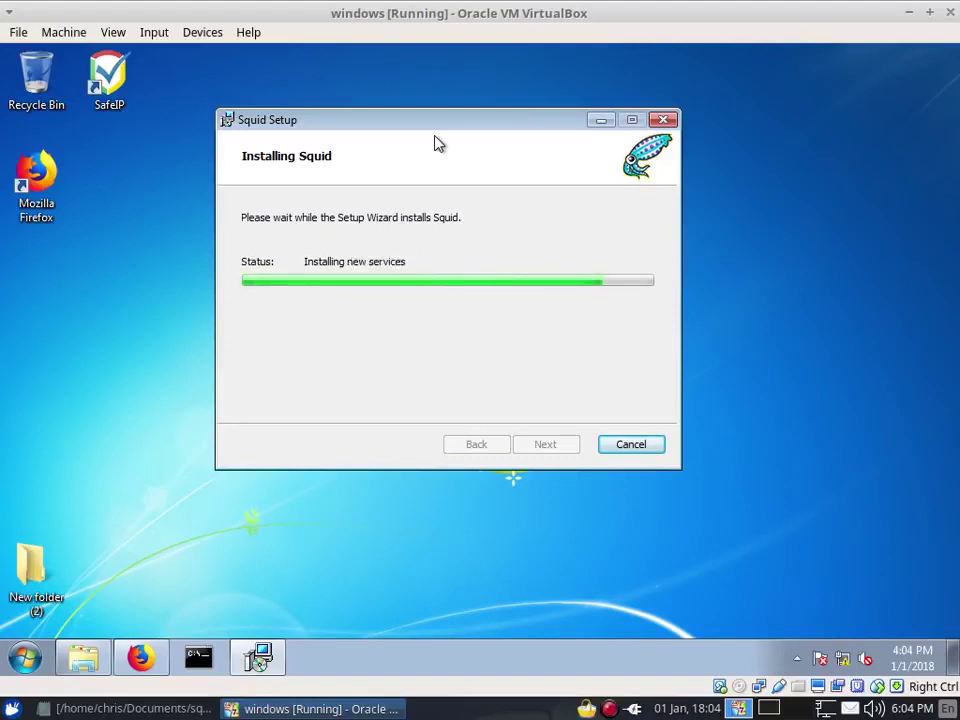
pyautogui.moveTo(436, 124); pyautogui.dragTo(535, 128)
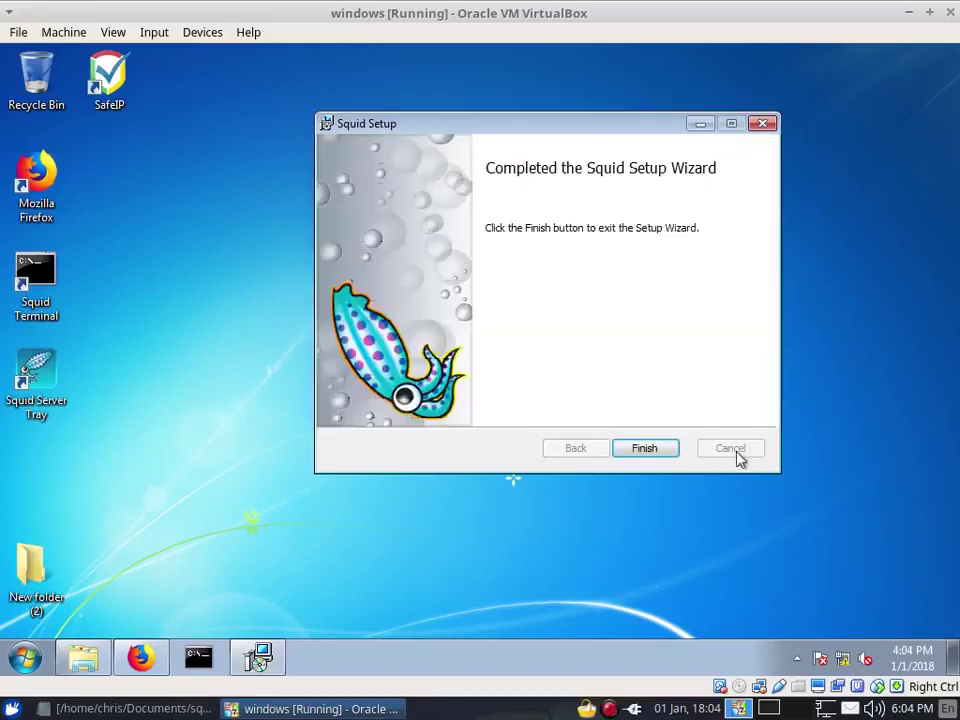
pyautogui.click(648, 448)
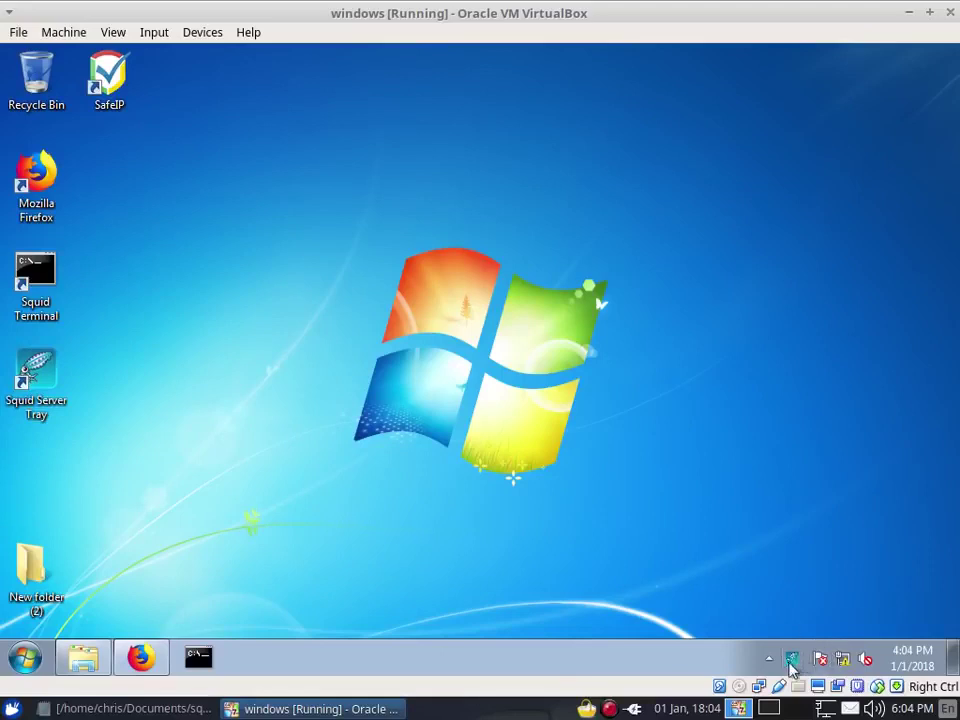
# Stop the Squid service from the Squid Server Tray and allow the Net Command to make changes.
pyautogui.rightClick(793, 661)
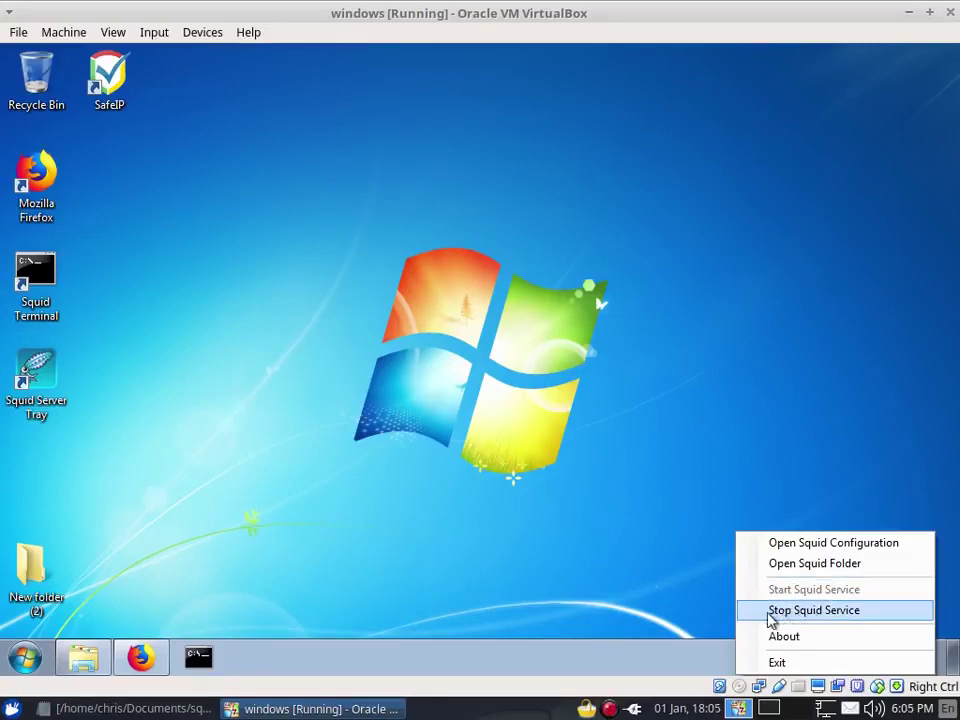
pyautogui.click(800, 612)
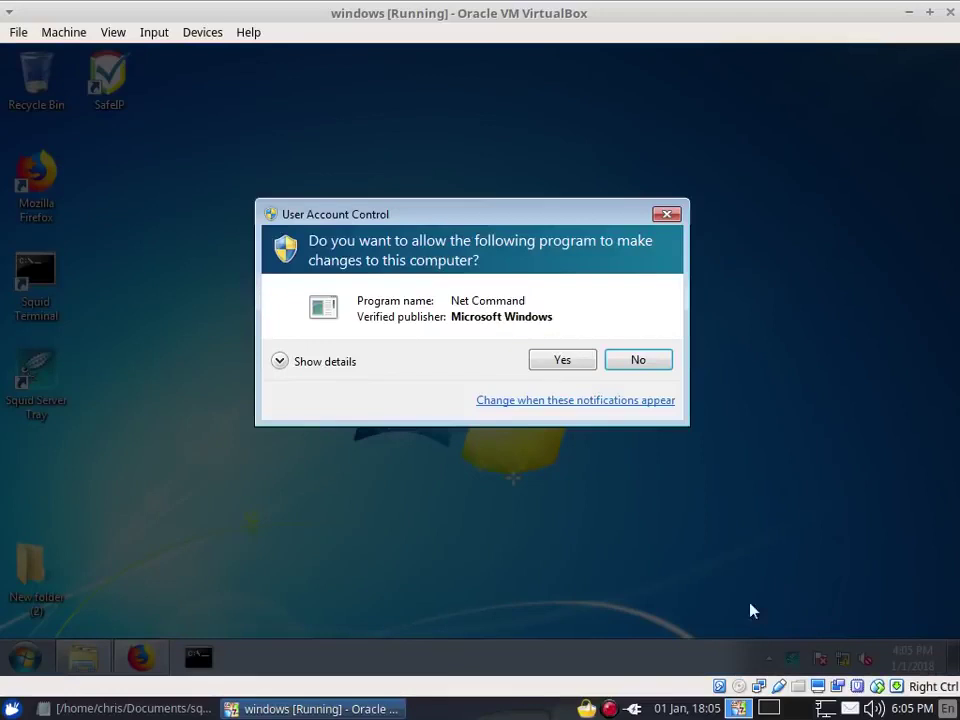
pyautogui.click(560, 361)
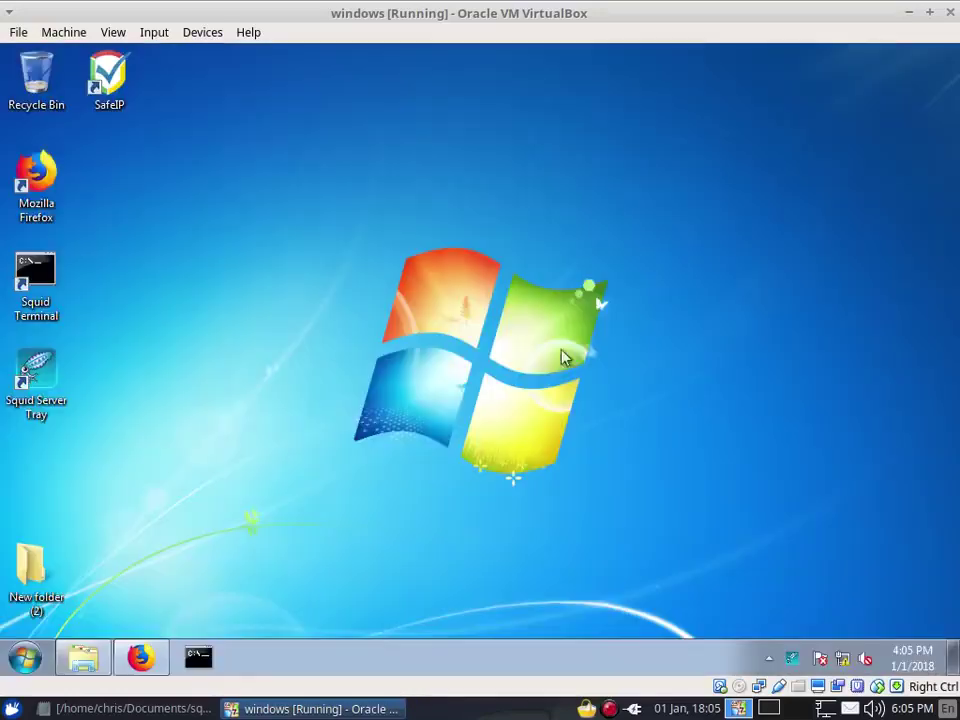
# Open the Squid configuration in Notepad from the Squid Server Tray, approve the elevation request, and maximize the file.
pyautogui.rightClick(792, 658)
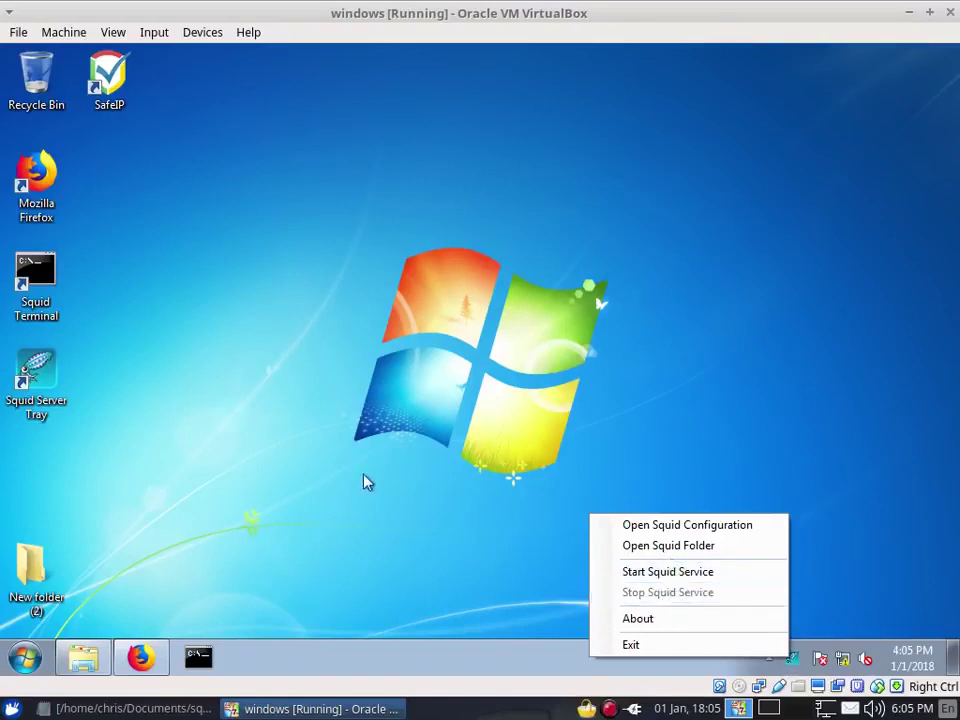
pyautogui.click(698, 525)
pyautogui.click(556, 362)
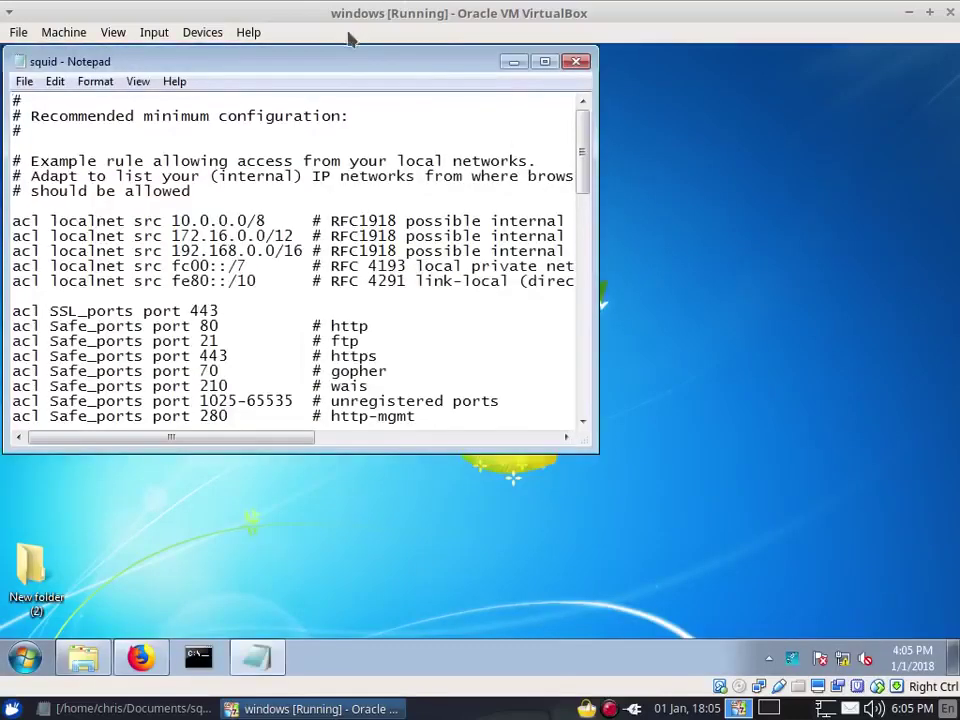
pyautogui.click(545, 62)
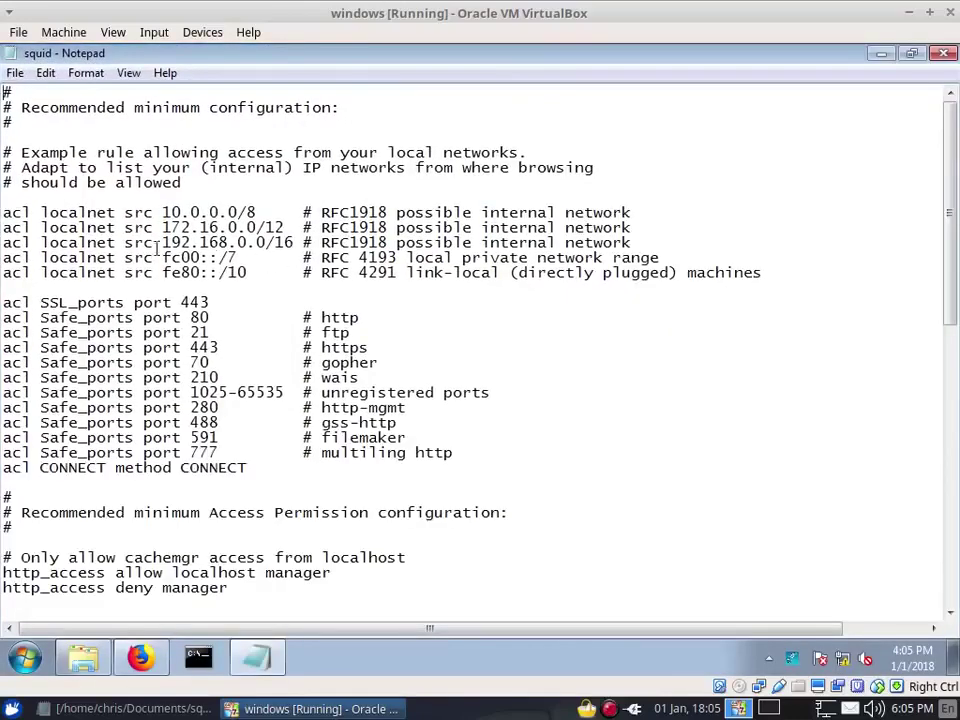
pyautogui.scroll(-2, 104, 197)
pyautogui.scroll(2, 109, 208)
# Switch to the squidProxy_settings notes in Mousepad, review the configuration backup command, and return to the virtual machine.
pyautogui.click(130, 708)
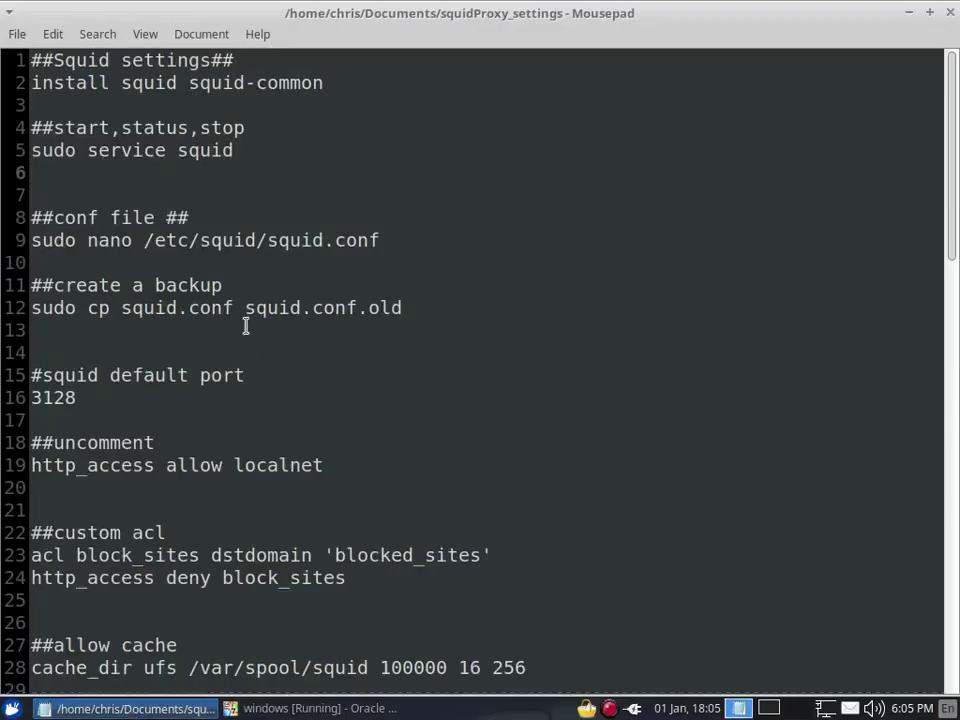
pyautogui.scroll(-1, 266, 277)
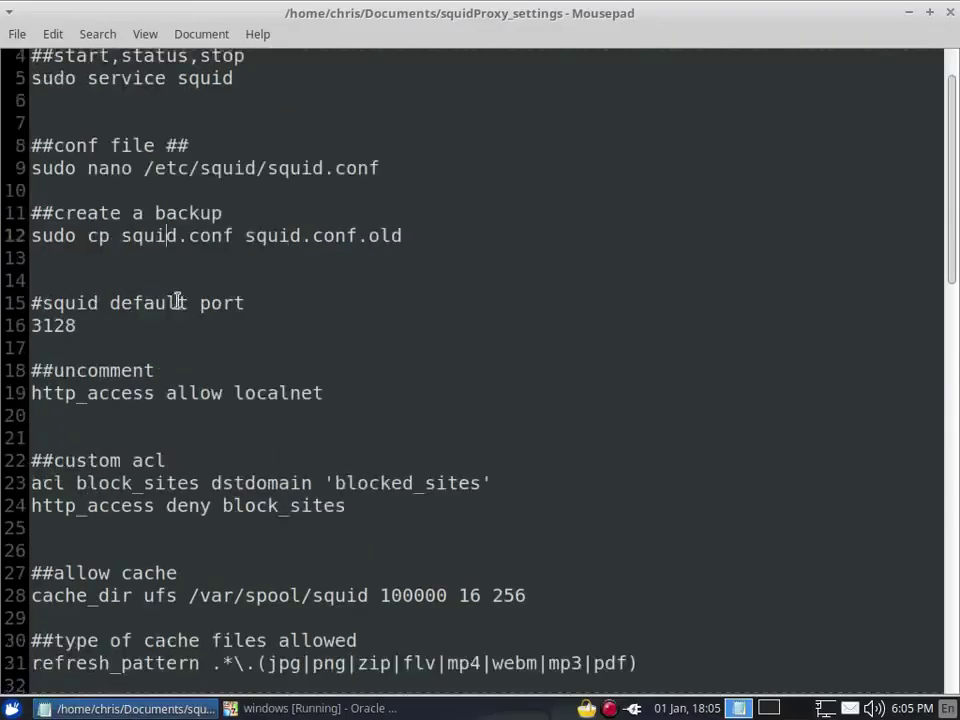
pyautogui.moveTo(415, 235); pyautogui.dragTo(54, 235)
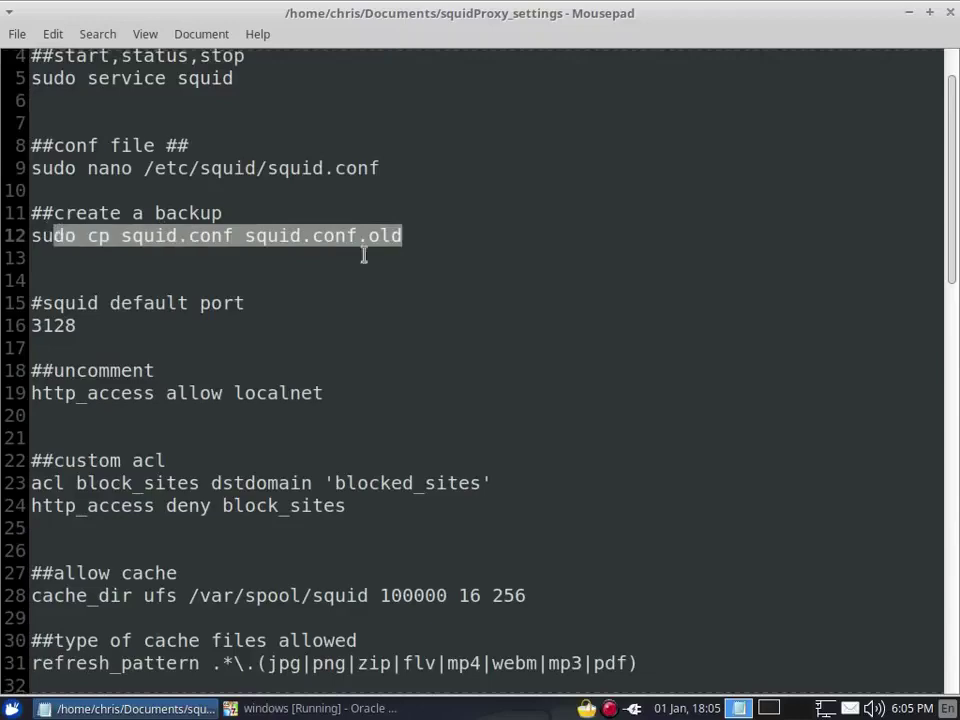
pyautogui.click(182, 251)
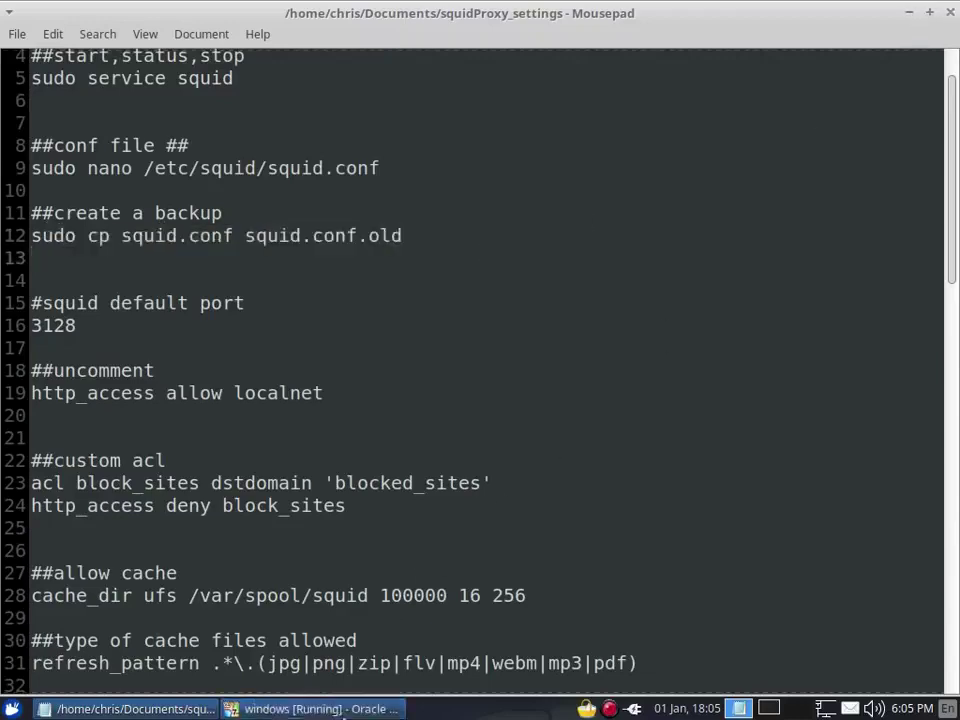
pyautogui.click(318, 708)
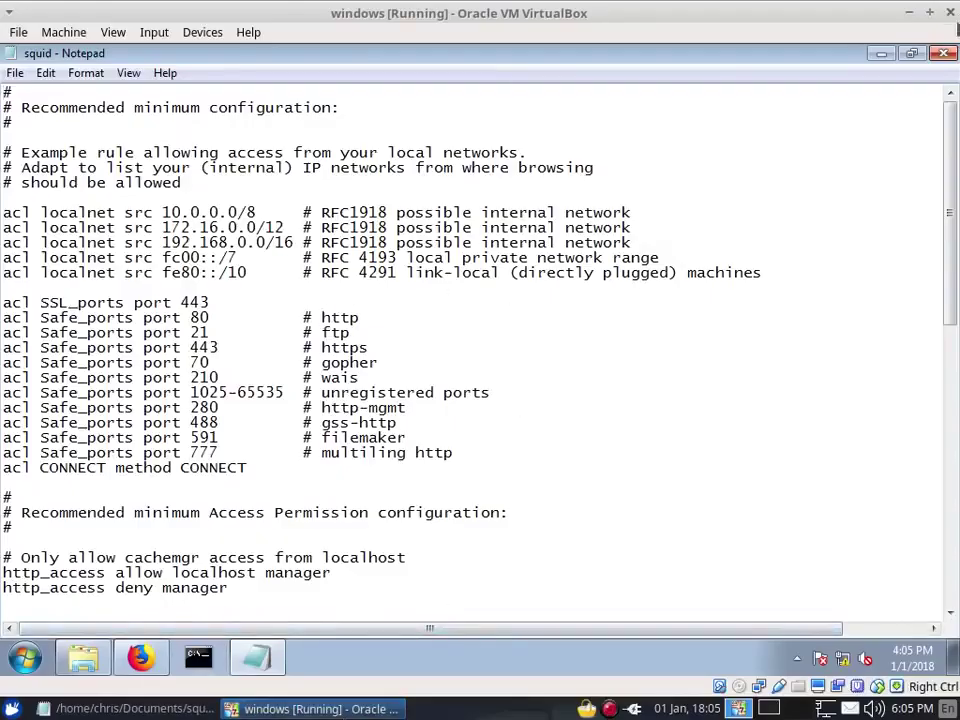
# Put the Notepad file aside and browse in Windows Explorer to the C:\Squid\etc\squid folder.
pyautogui.click(881, 53)
pyautogui.click(88, 662)
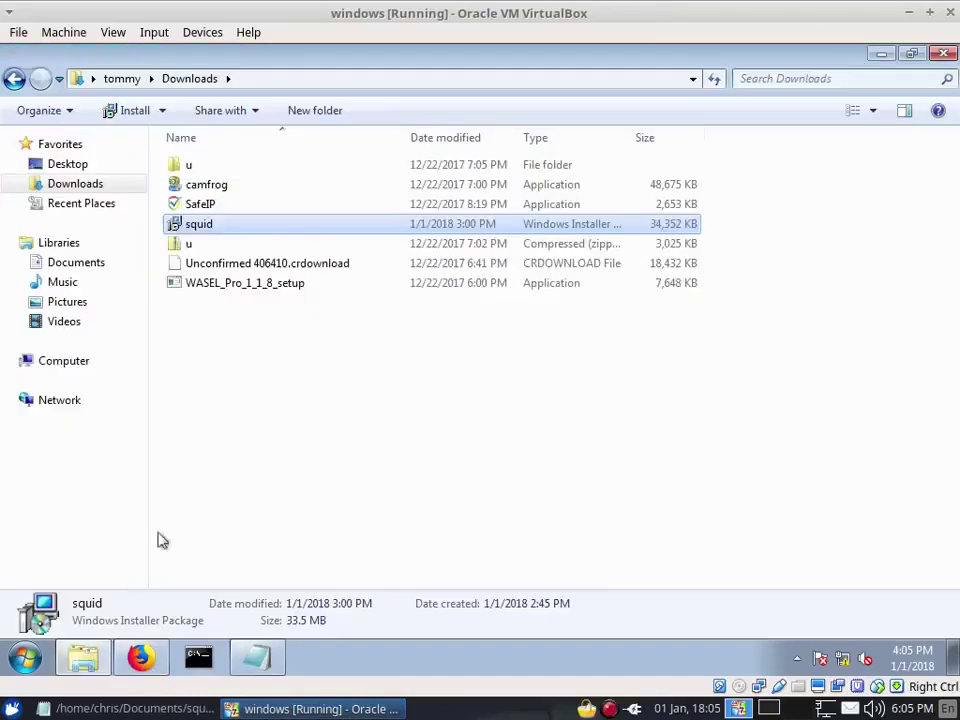
pyautogui.click(57, 365)
pyautogui.doubleClick(248, 197)
pyautogui.doubleClick(226, 232)
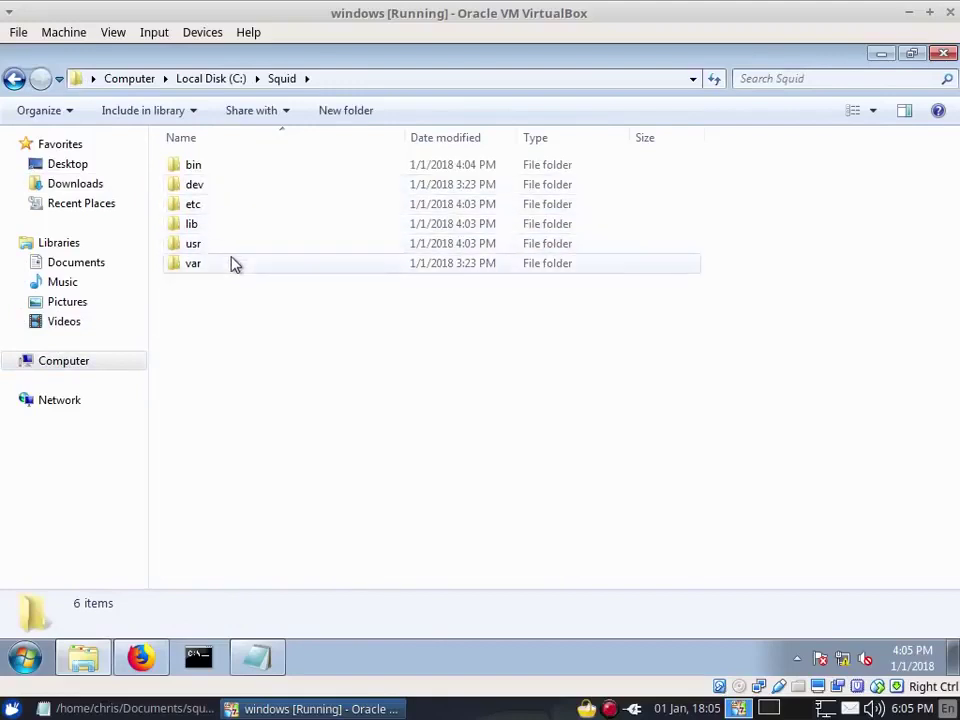
pyautogui.doubleClick(233, 206)
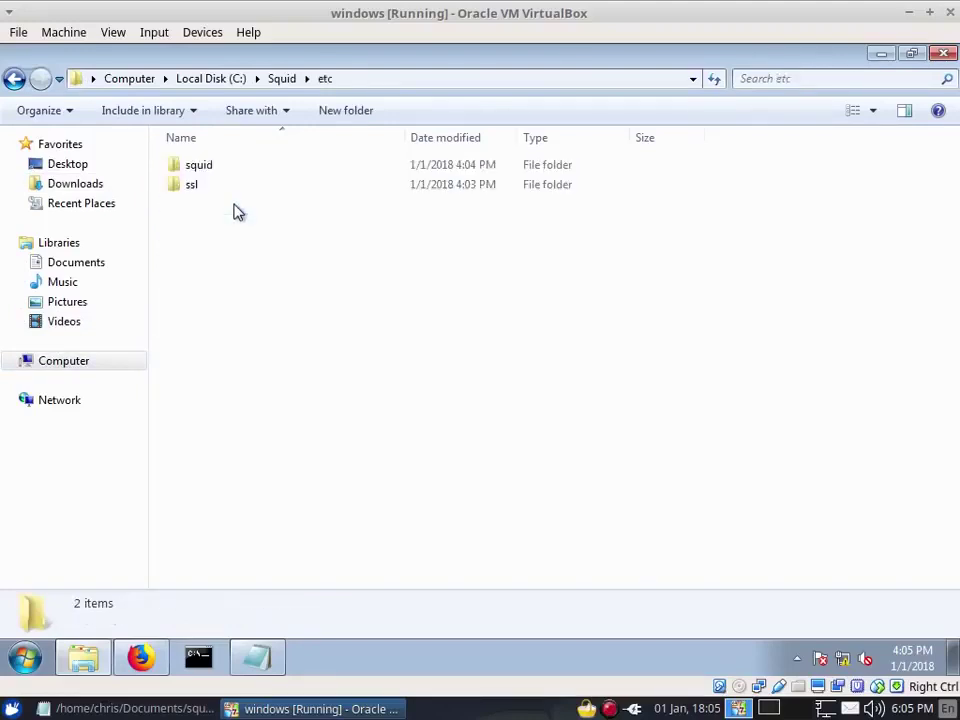
pyautogui.doubleClick(233, 169)
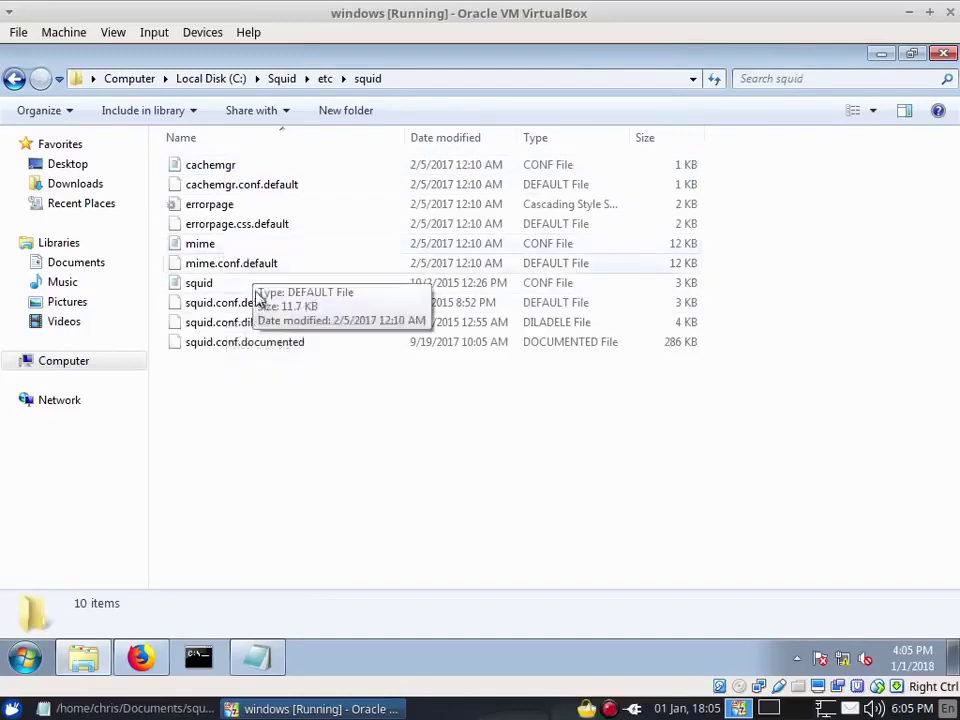
# Make a backup copy of the squid CONF file in the same folder.
pyautogui.click(218, 285)
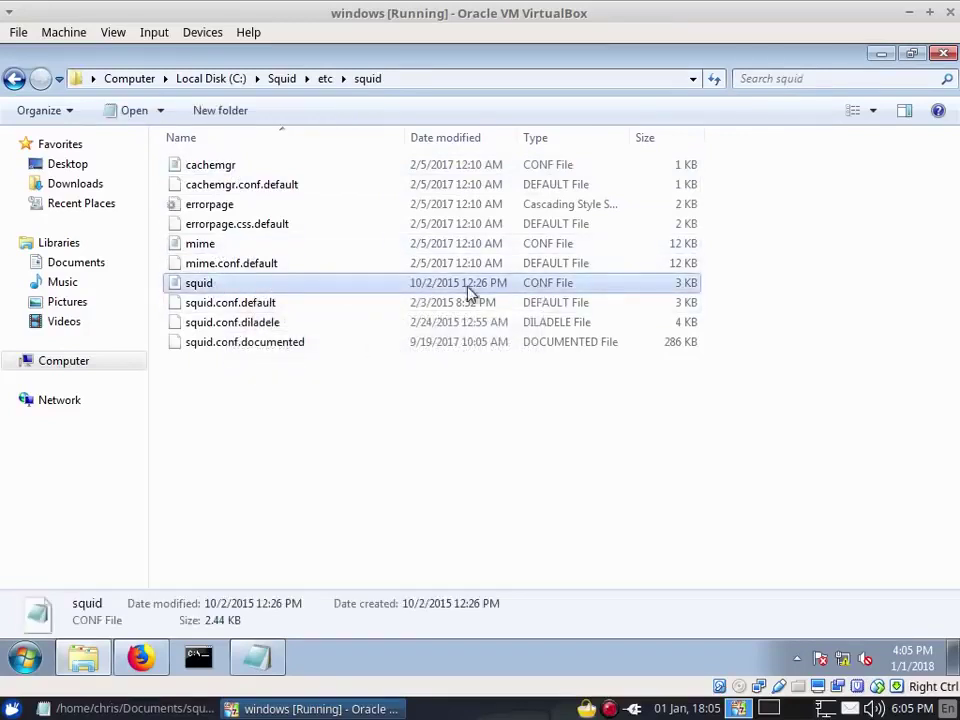
pyautogui.rightClick(338, 290)
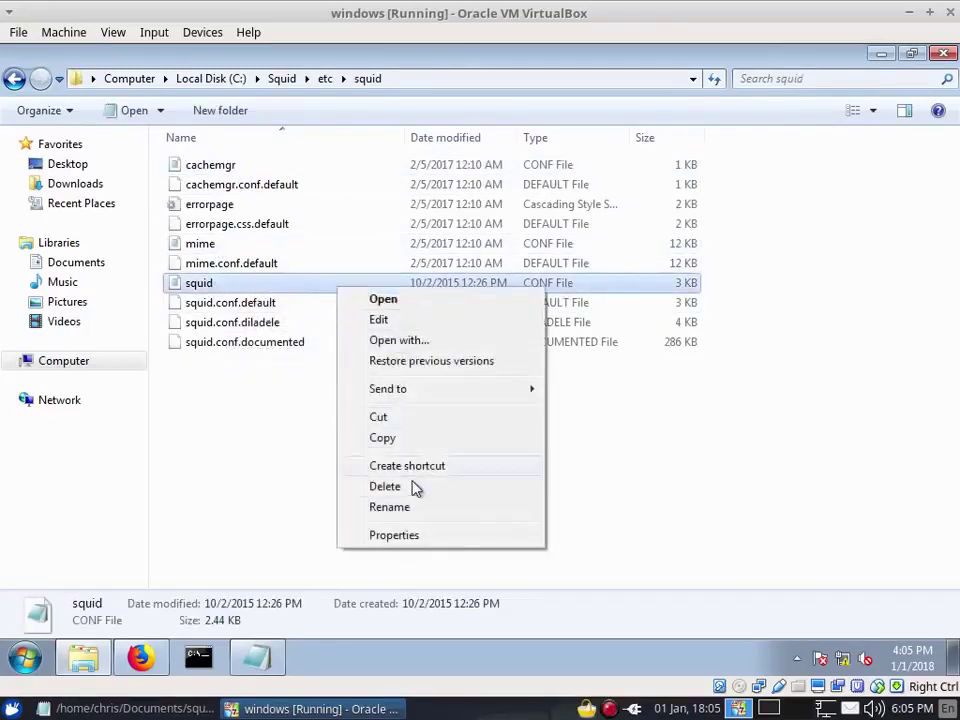
pyautogui.click(383, 438)
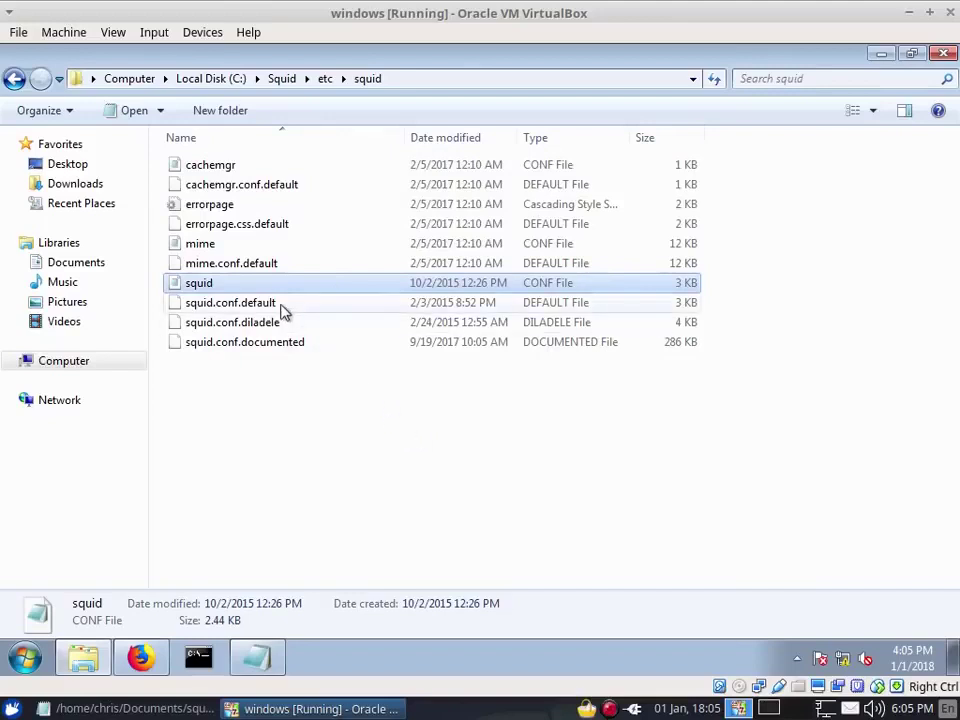
pyautogui.rightClick(283, 417)
pyautogui.click(246, 411)
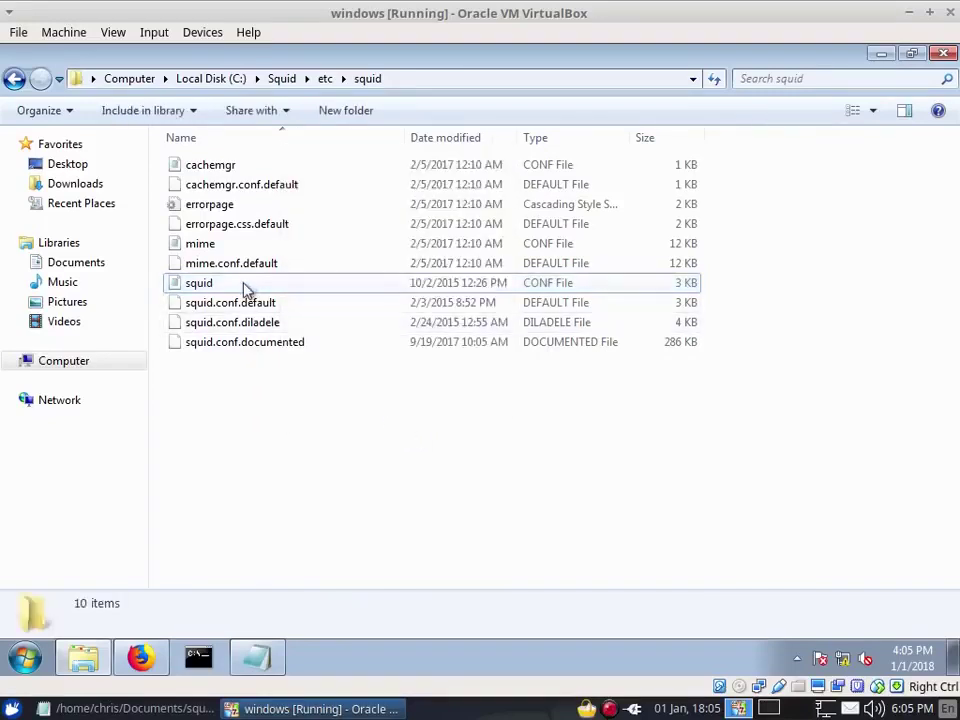
pyautogui.rightClick(243, 425)
pyautogui.click(328, 278)
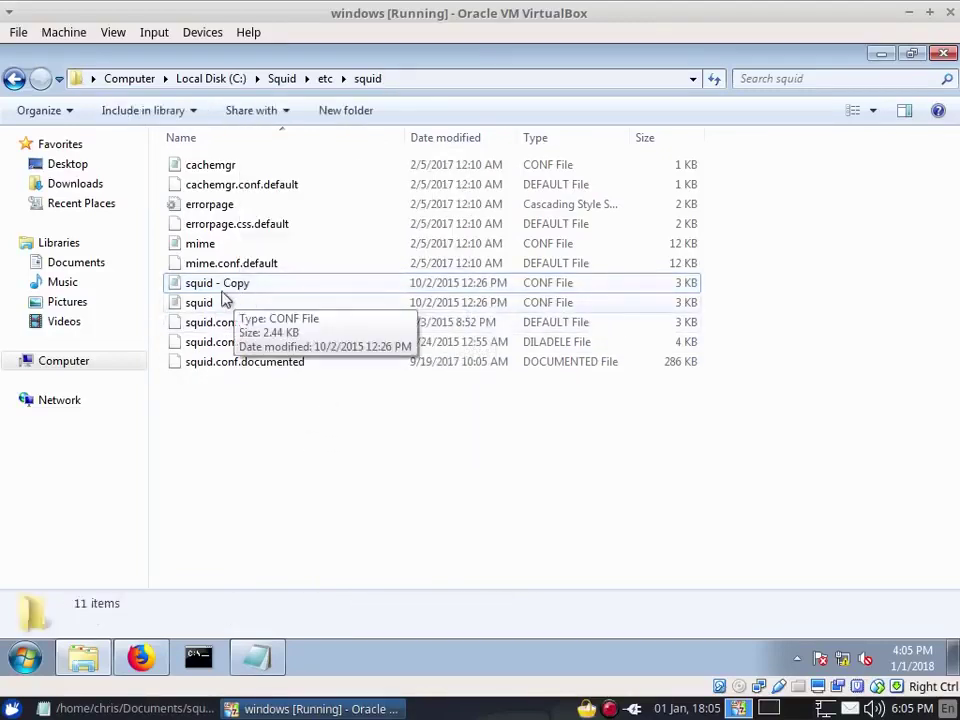
# Compare the original squid file with its copy, and return to the squid configuration in Notepad.
pyautogui.click(281, 304)
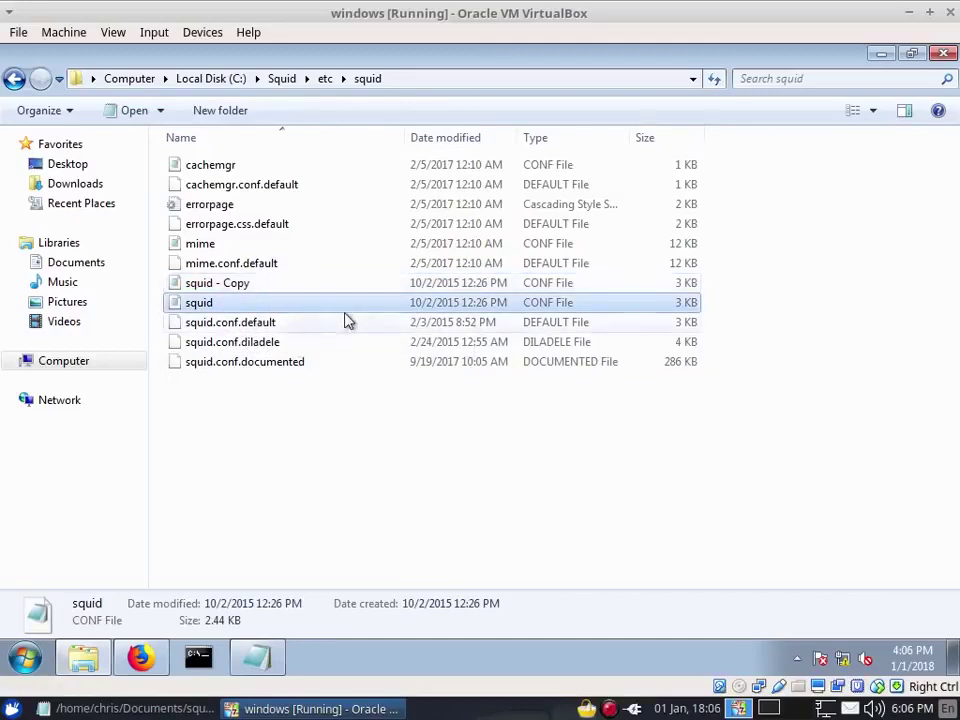
pyautogui.click(228, 285)
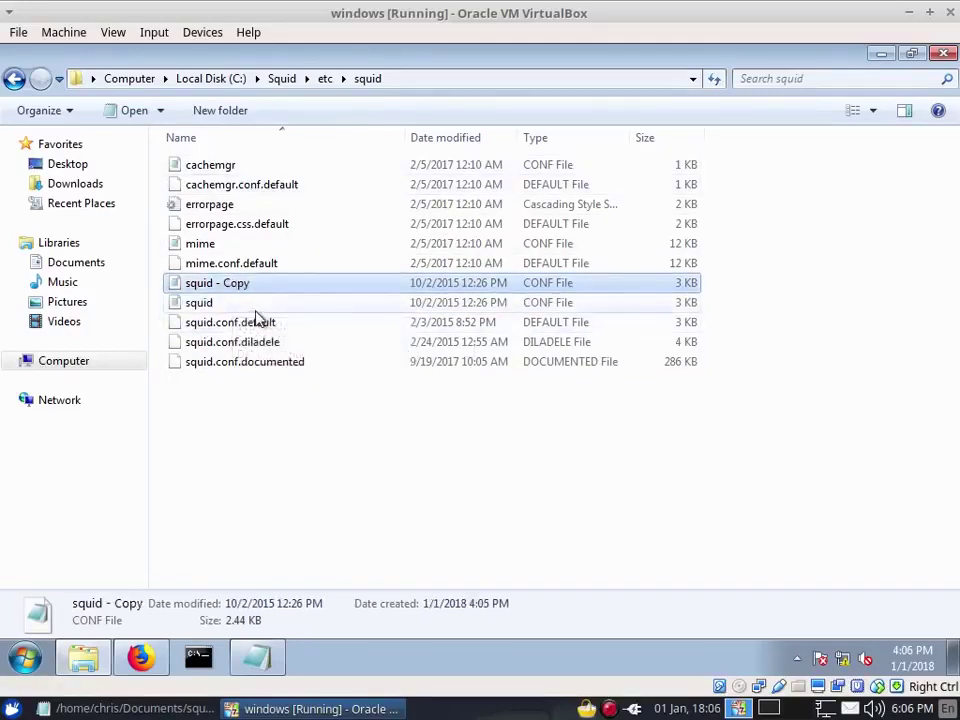
pyautogui.click(244, 304)
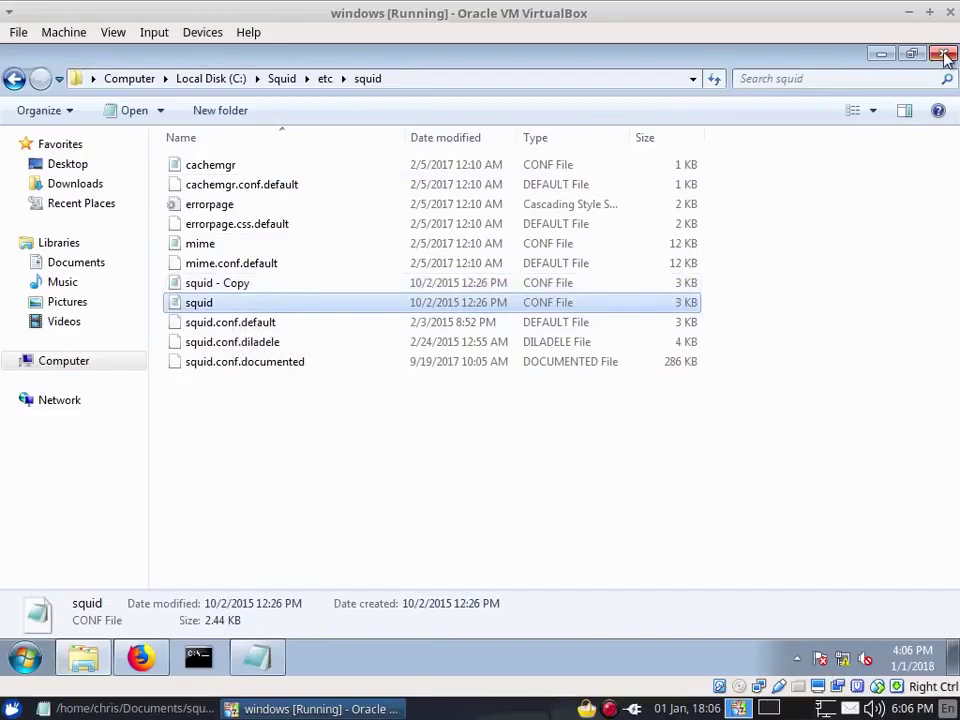
pyautogui.click(265, 285)
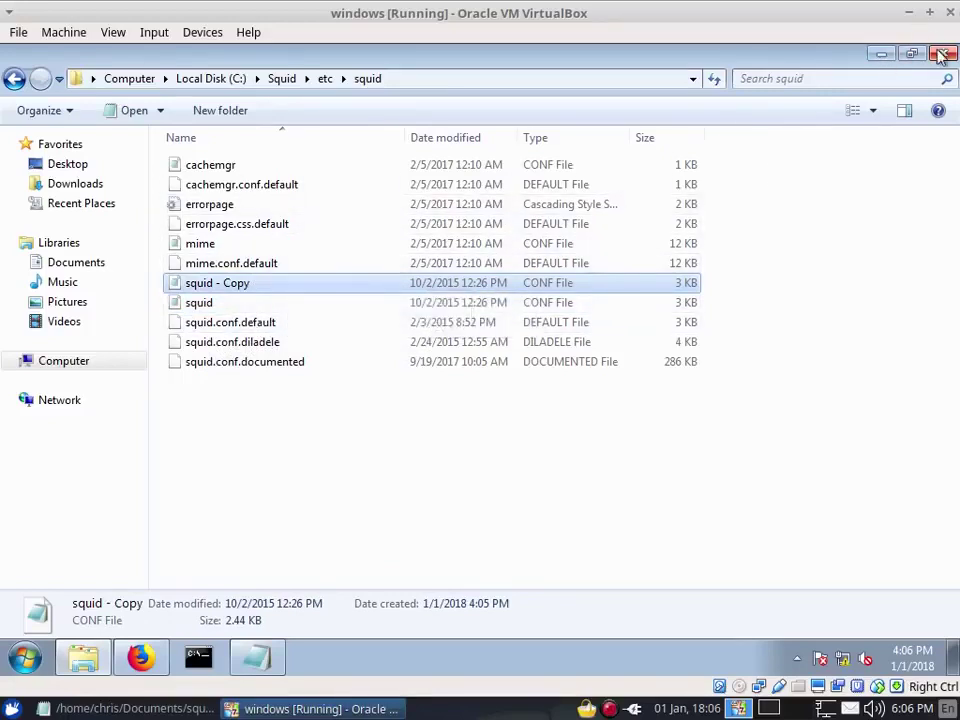
pyautogui.click(880, 54)
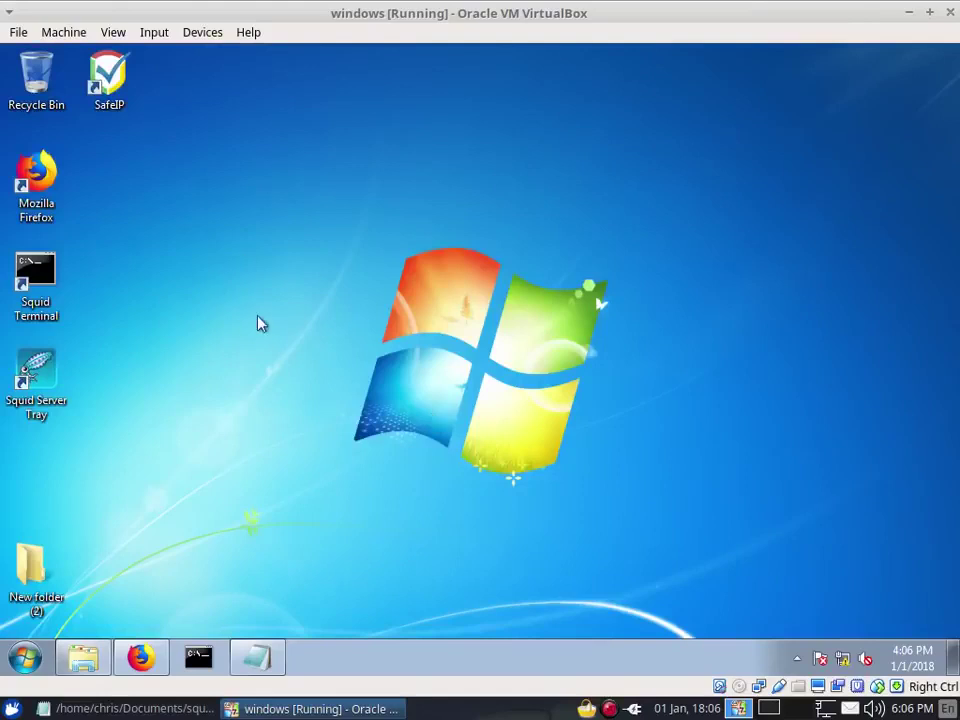
pyautogui.click(256, 660)
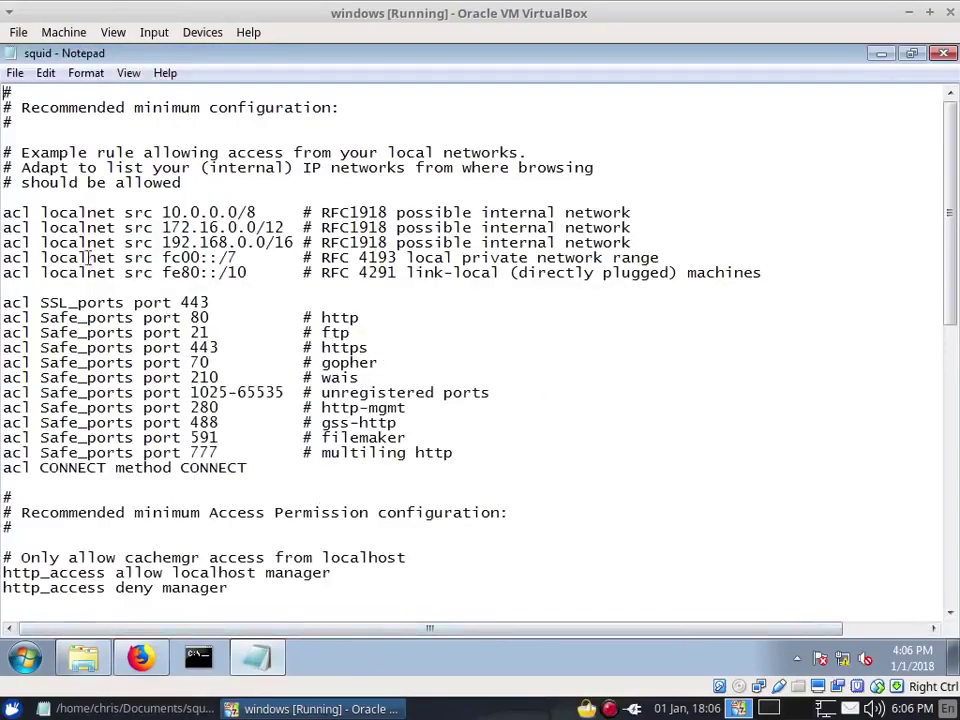
# Switch to the squidProxy_settings notes in Mousepad, check the Squid default port entry, and return to the virtual machine.
pyautogui.click(72, 710)
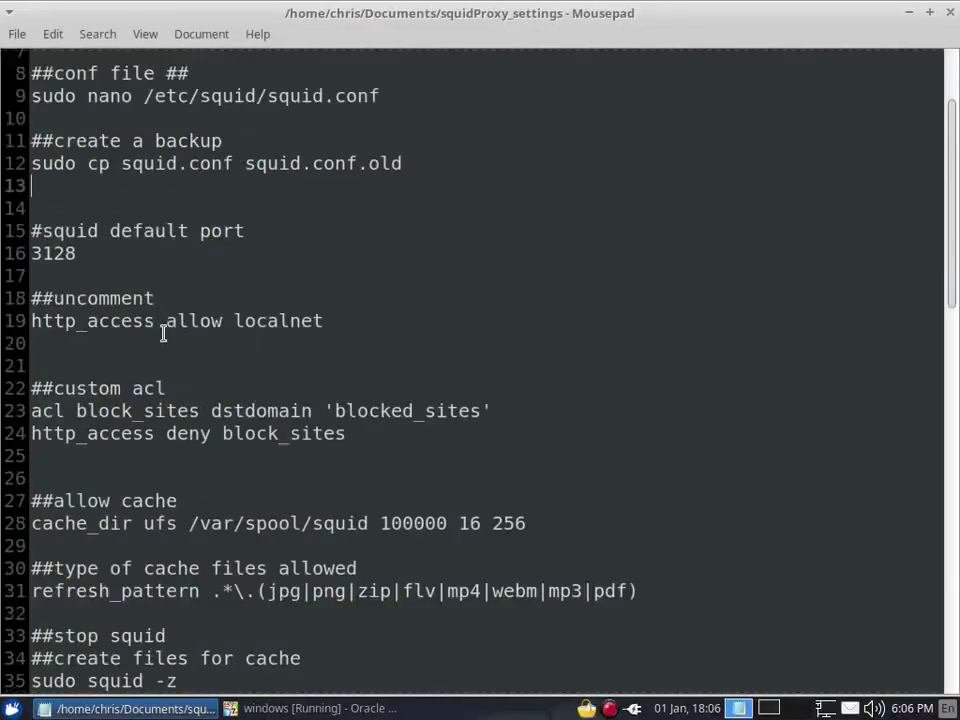
pyautogui.doubleClick(184, 245)
pyautogui.click(441, 228)
pyautogui.click(910, 13)
# Set the http_port value in the squid configuration file to 11110.
pyautogui.scroll(-5, 180, 222)
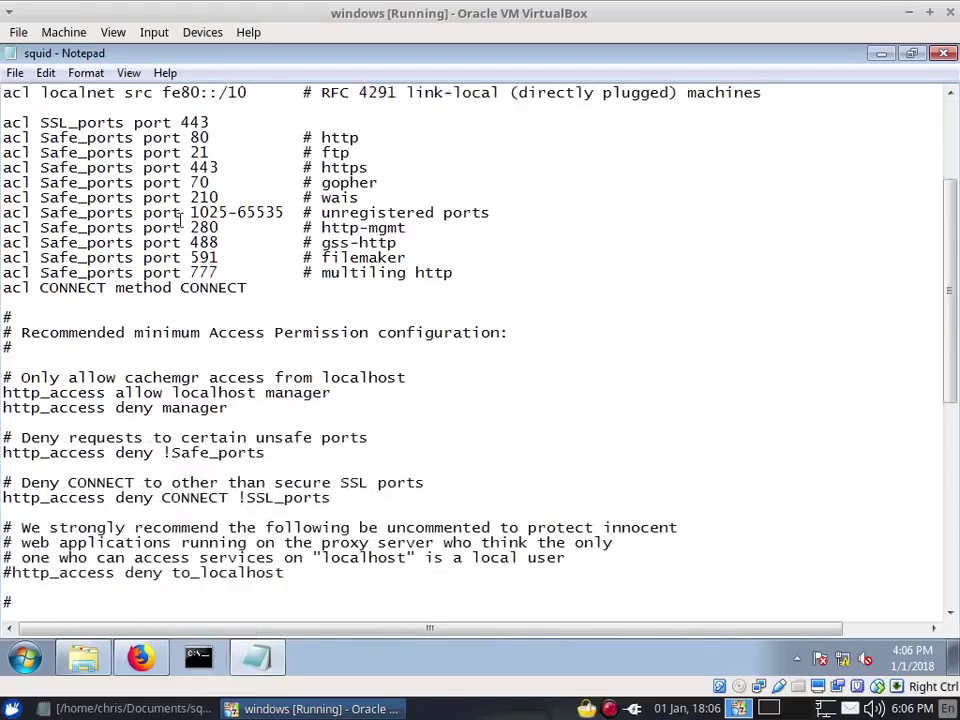
pyautogui.scroll(-10, 180, 222)
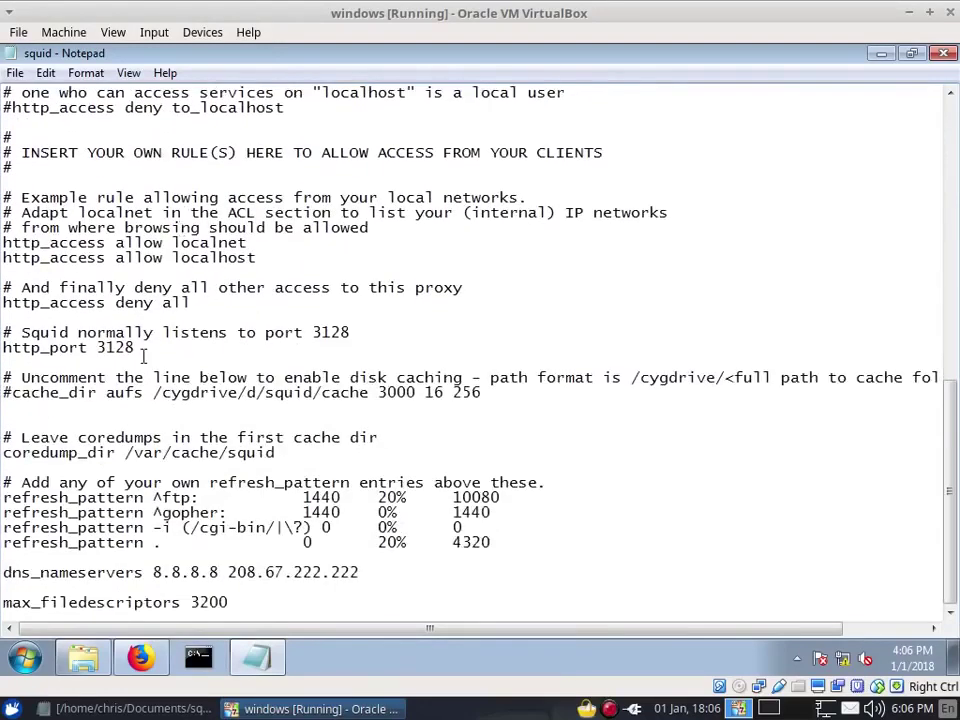
pyautogui.doubleClick(99, 347)
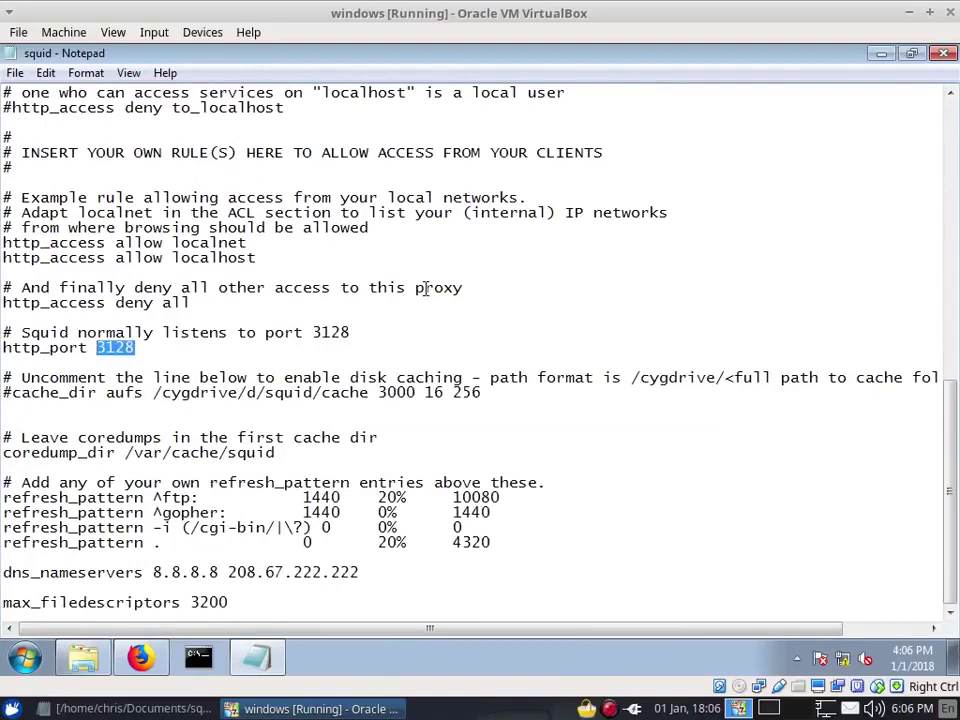
pyautogui.write('1110')
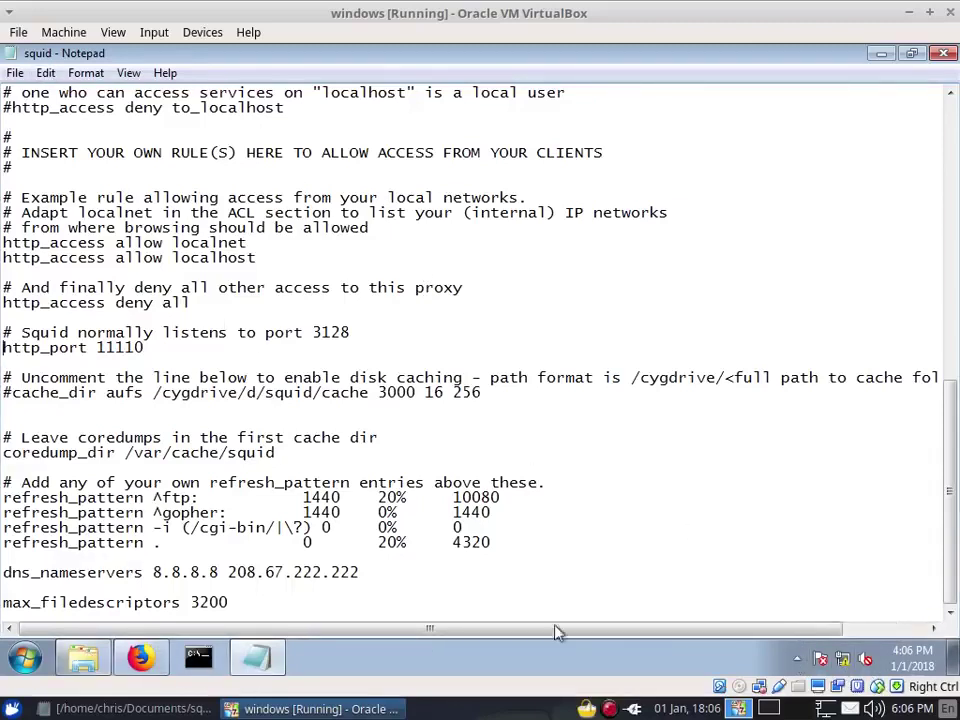
# Start the Squid service from the Squid Server Tray and allow the Net Command to make changes.
pyautogui.click(797, 661)
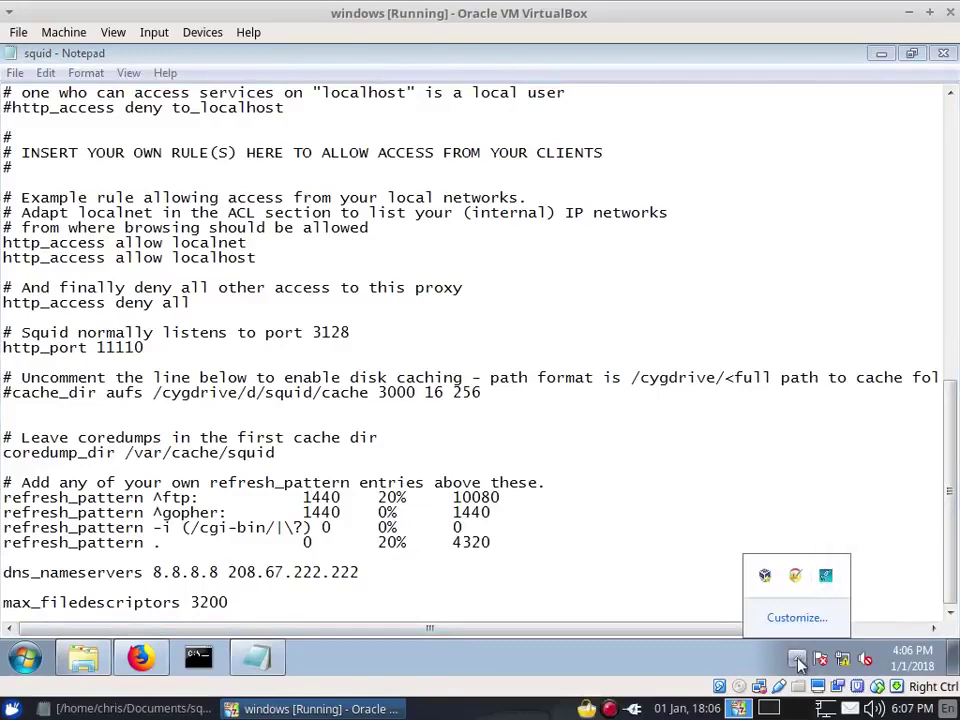
pyautogui.rightClick(825, 577)
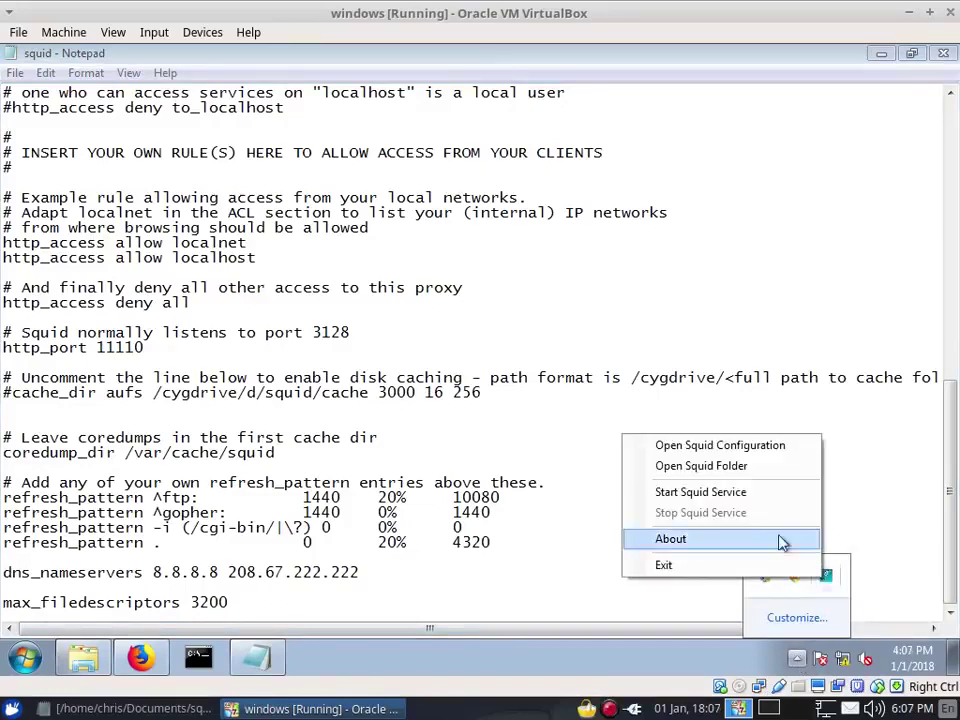
pyautogui.click(742, 492)
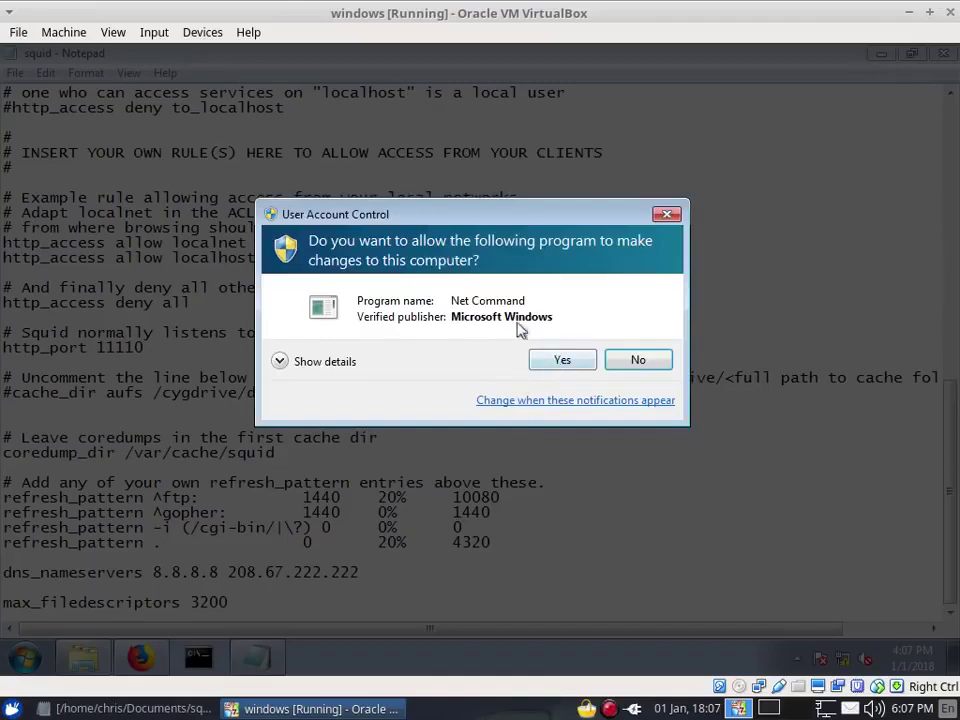
pyautogui.click(586, 356)
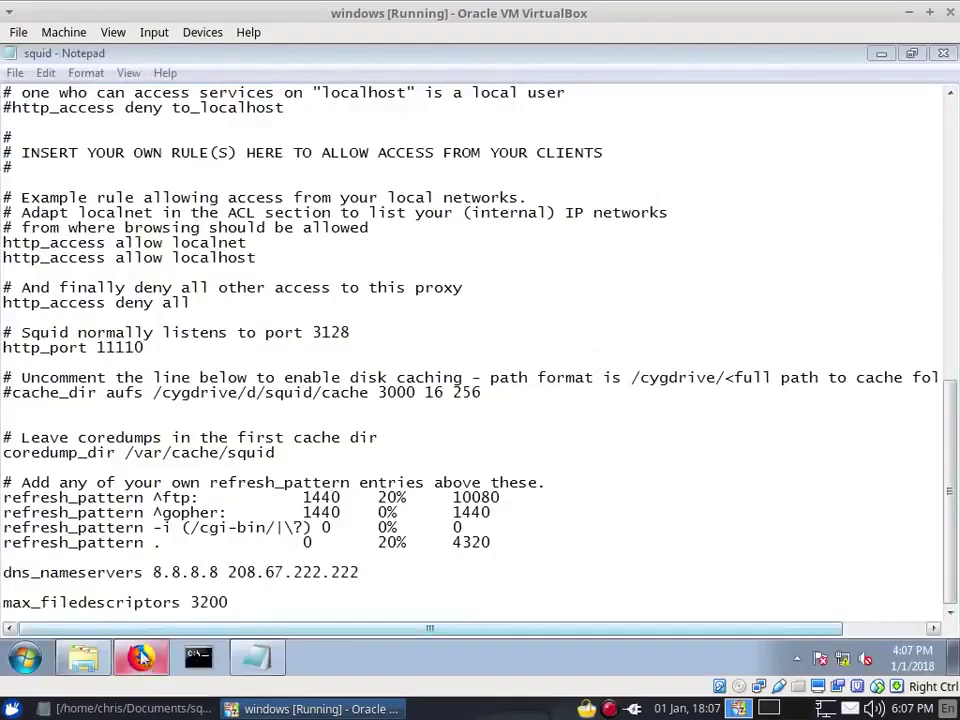
# Switch to Firefox, try loading the whatismyip site in a new tab, and close that tab.
pyautogui.click(140, 656)
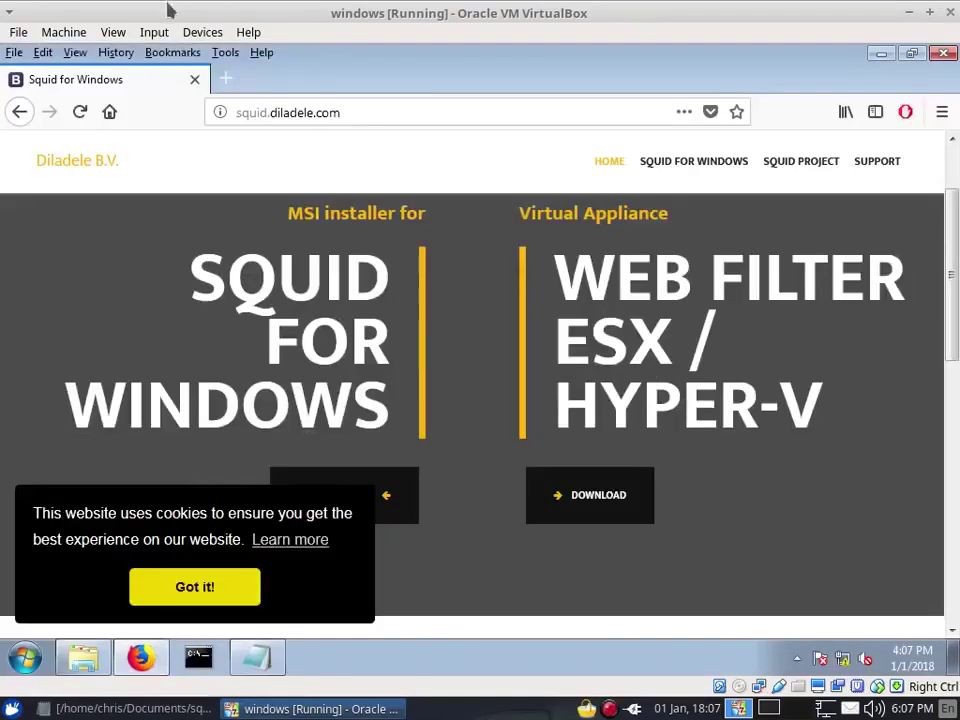
pyautogui.click(227, 80)
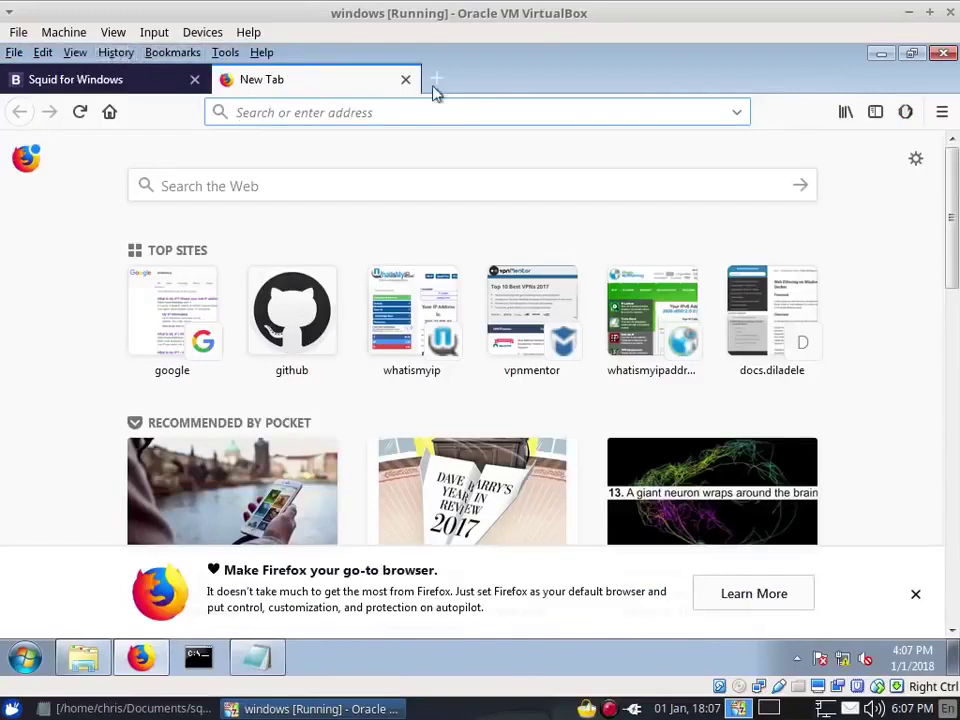
pyautogui.click(426, 318)
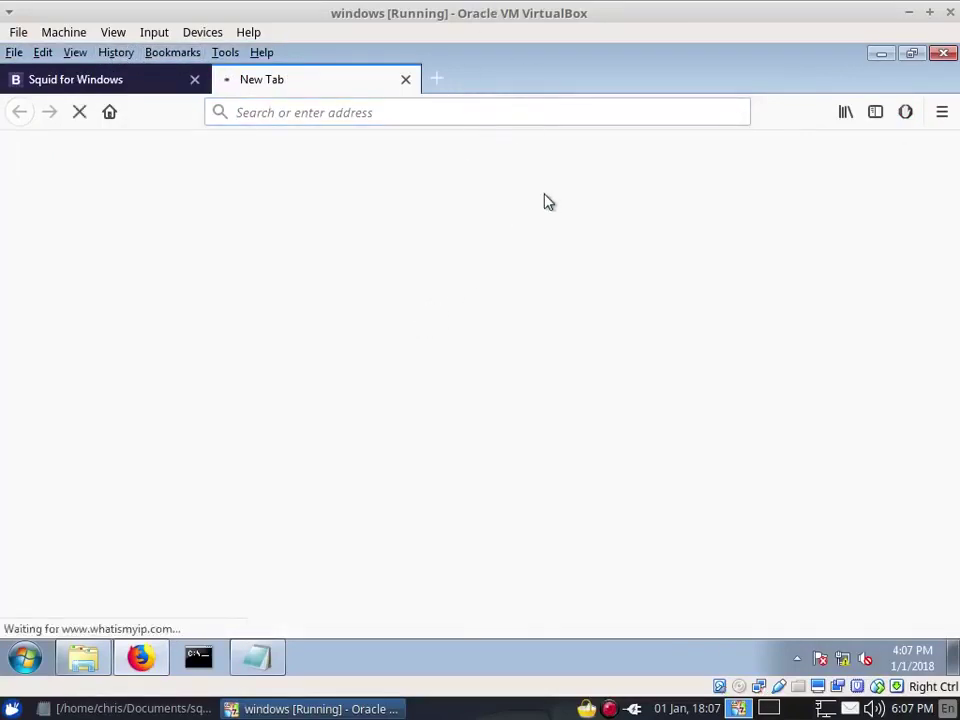
pyautogui.click(407, 81)
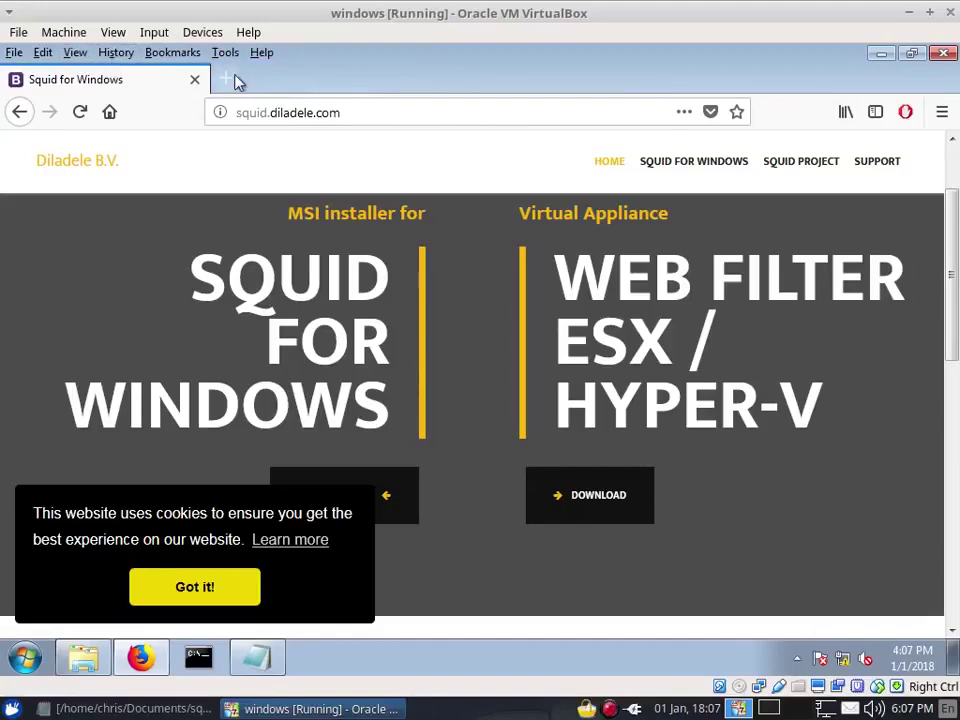
# Open the Firefox options, review the manual proxy configuration in the network proxy's Connection Settings, and accept it as it is.
pyautogui.click(228, 57)
pyautogui.click(279, 188)
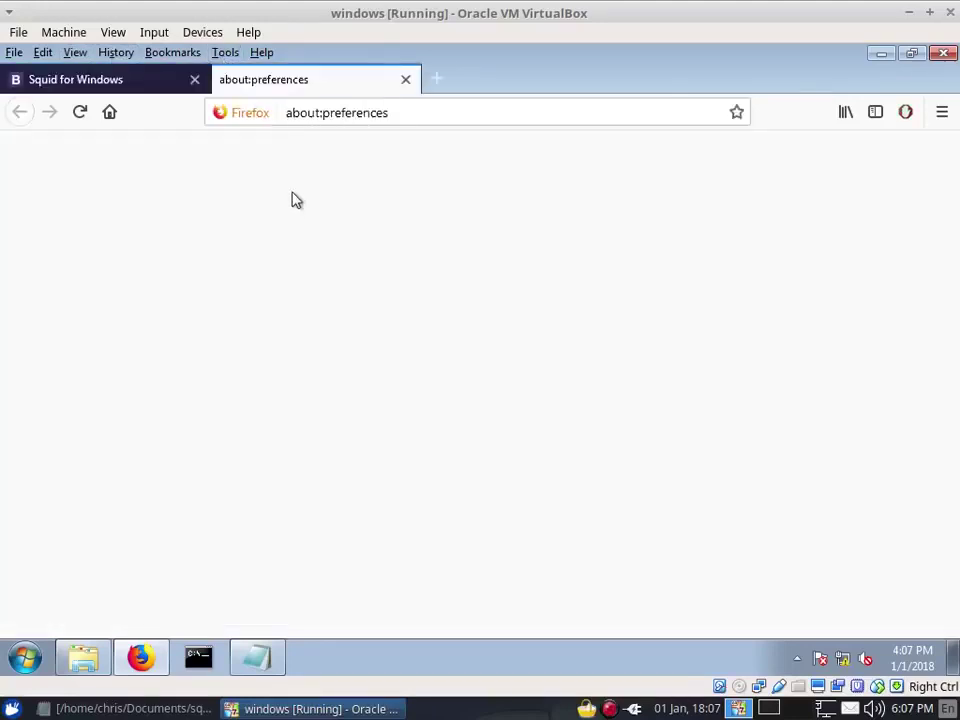
pyautogui.moveTo(952, 188); pyautogui.dragTo(952, 580)
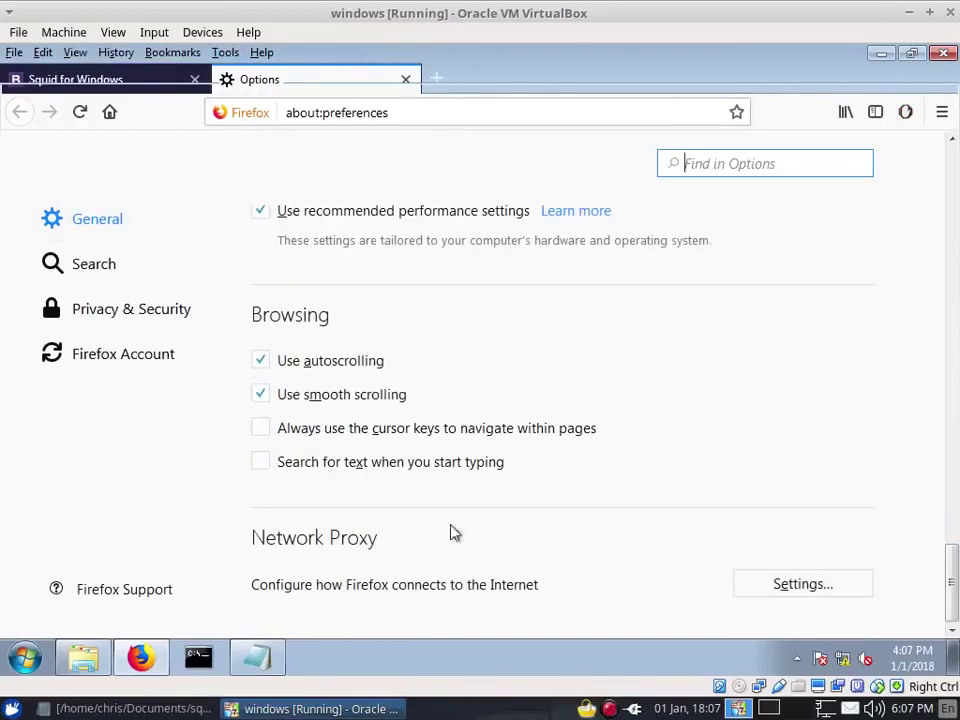
pyautogui.click(789, 589)
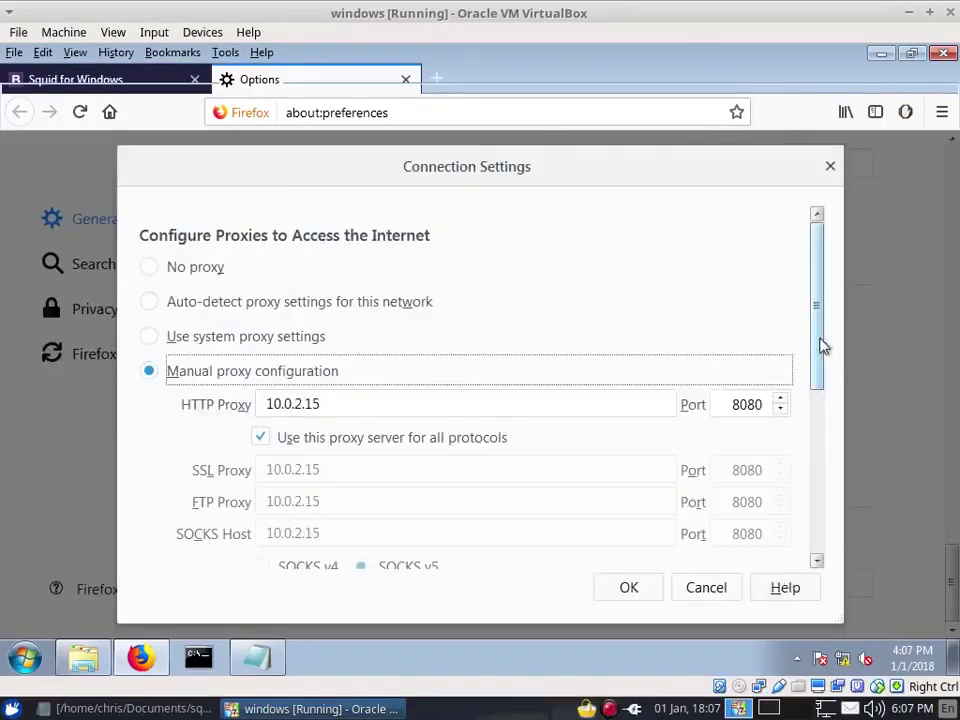
pyautogui.moveTo(821, 345); pyautogui.dragTo(825, 393)
pyautogui.scroll(-1, 819, 375)
pyautogui.scroll(2, 725, 395)
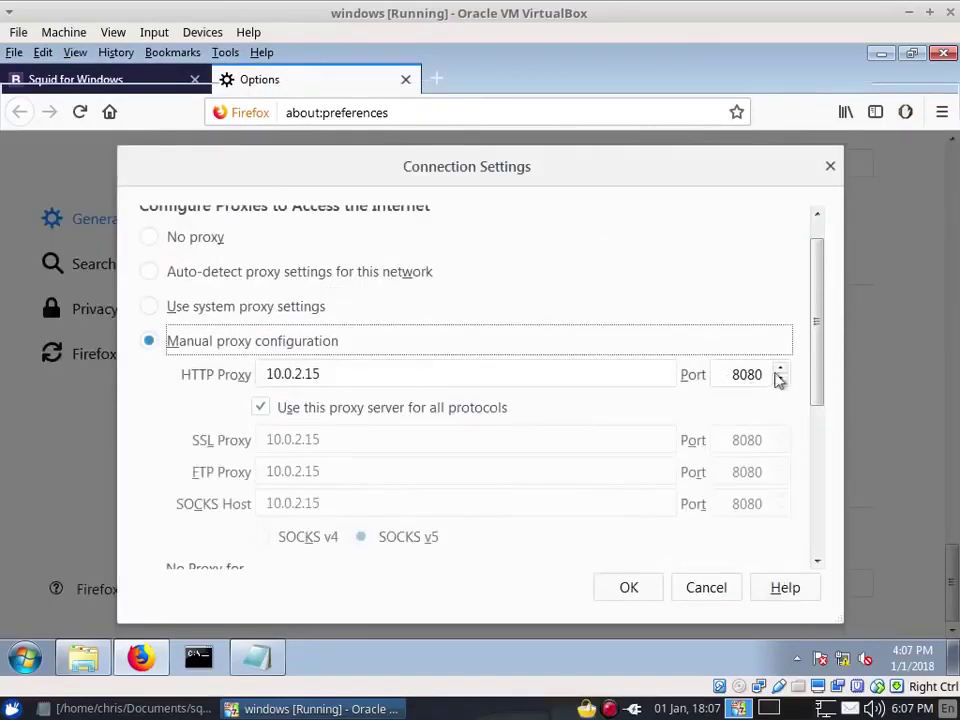
pyautogui.click(620, 585)
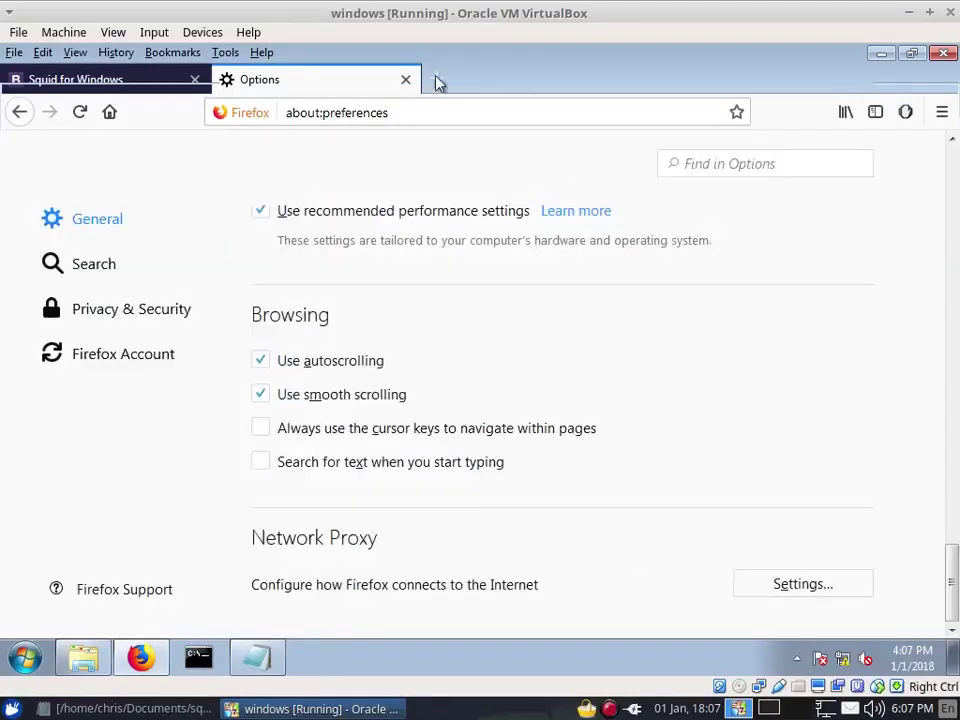
# Try loading the whatismyip site in a new Firefox tab.
pyautogui.click(436, 79)
pyautogui.click(415, 311)
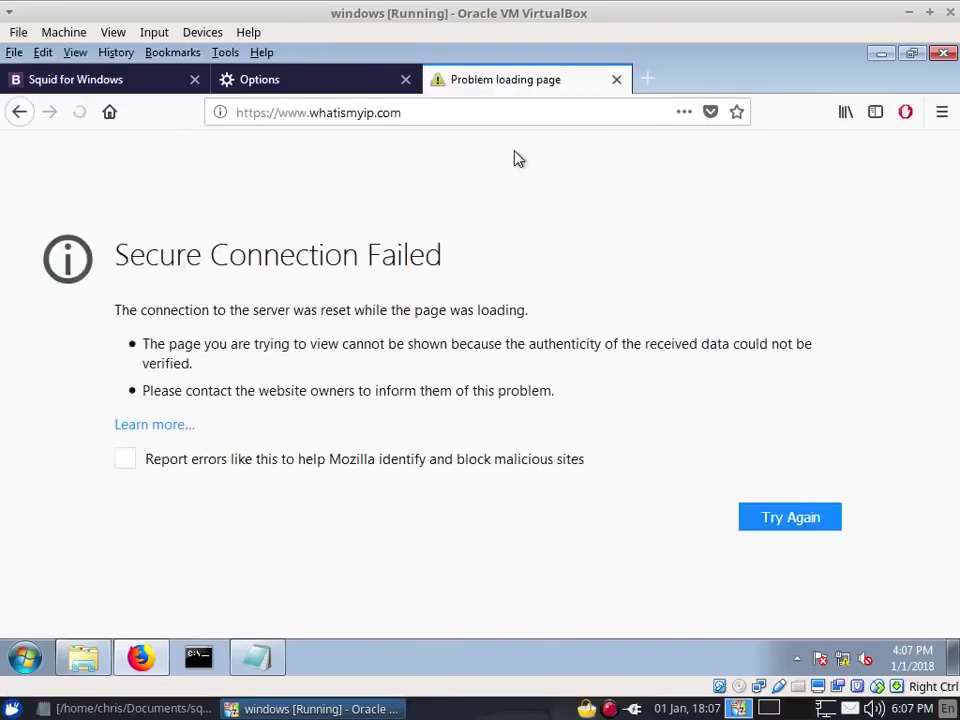
# Set the manual HTTP proxy port to 11110 in the Options page's network proxy settings and accept the change.
pyautogui.click(280, 84)
pyautogui.click(820, 580)
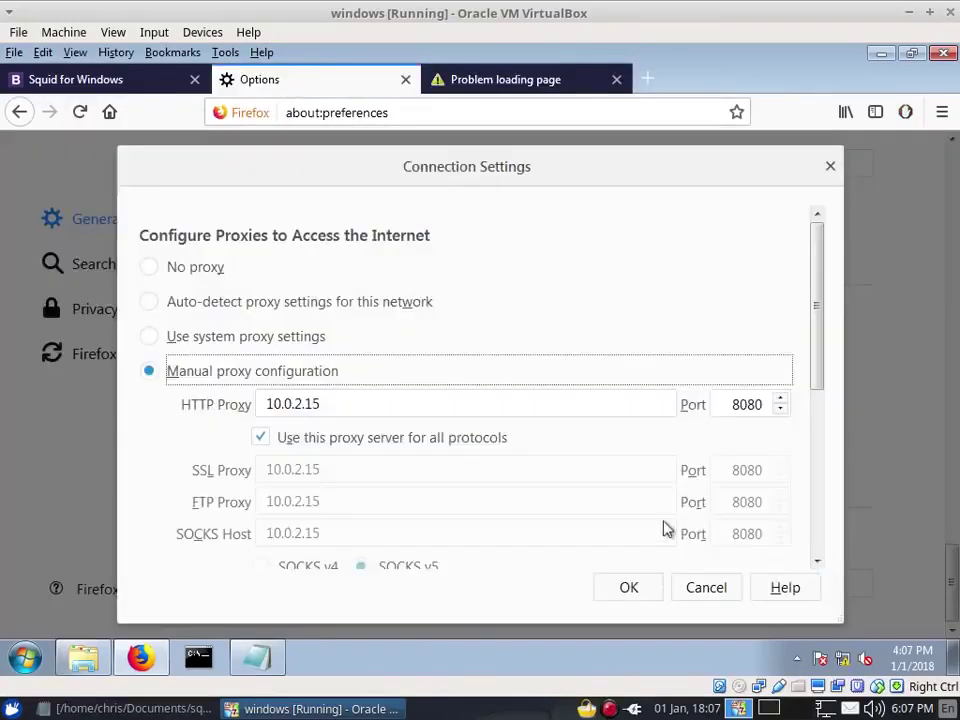
pyautogui.doubleClick(760, 404)
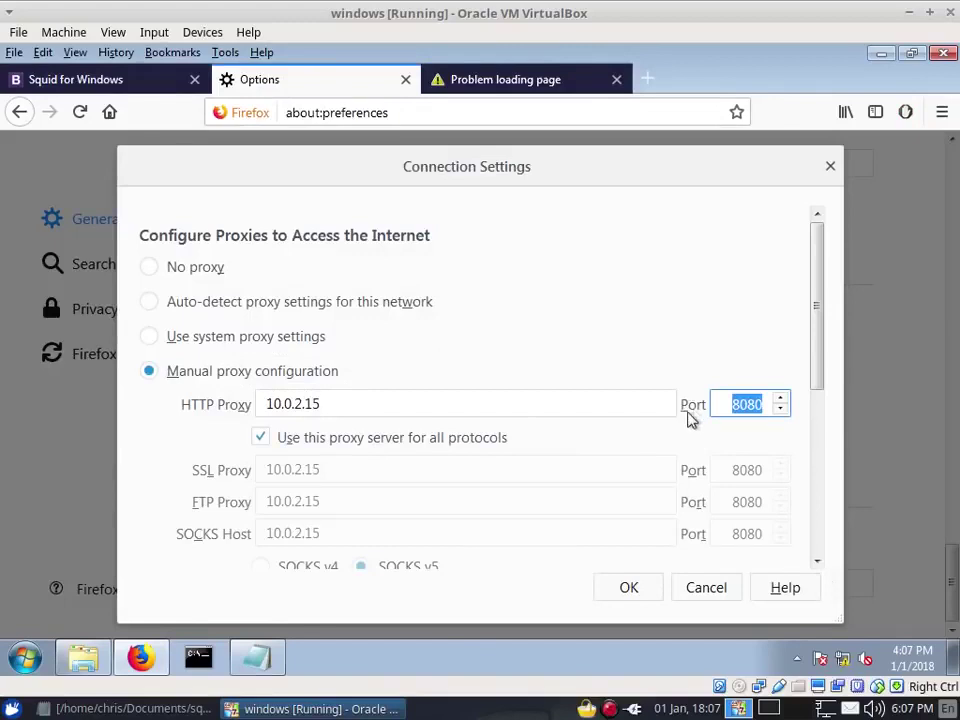
pyautogui.write('11110')
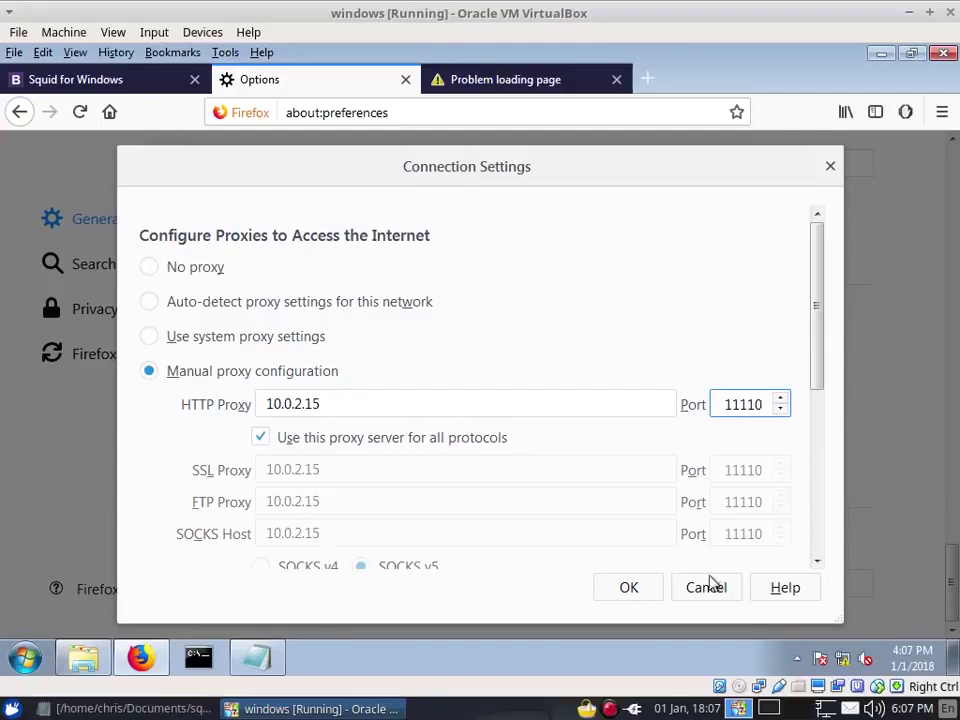
pyautogui.click(630, 588)
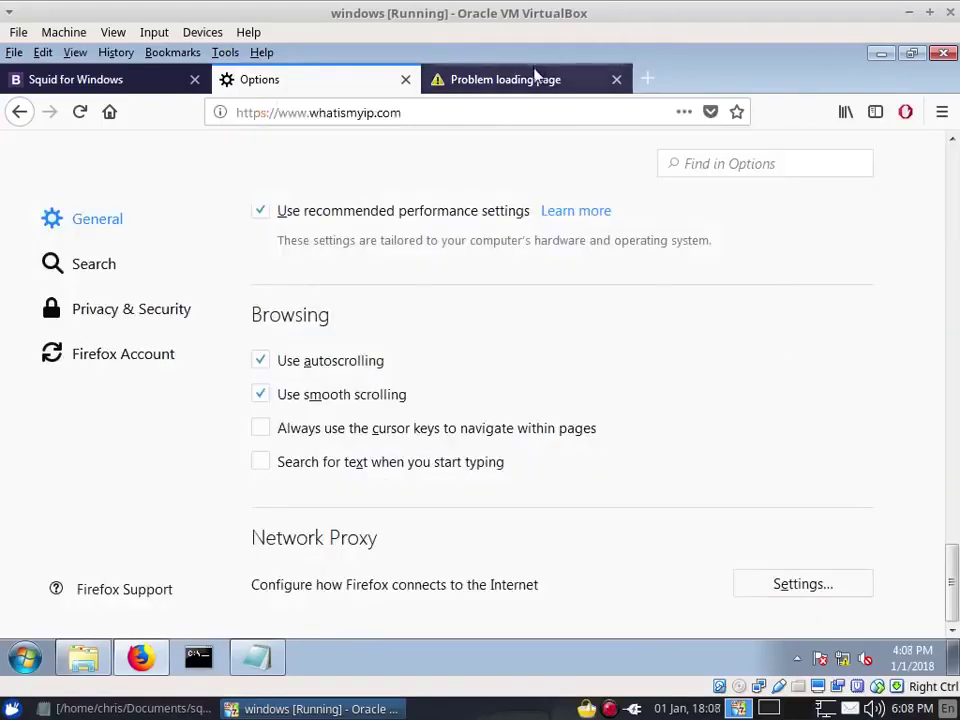
# Load the whatismyip address again in its existing tab to test the proxy port.
pyautogui.click(532, 79)
pyautogui.click(420, 113)
pyautogui.press('Return')
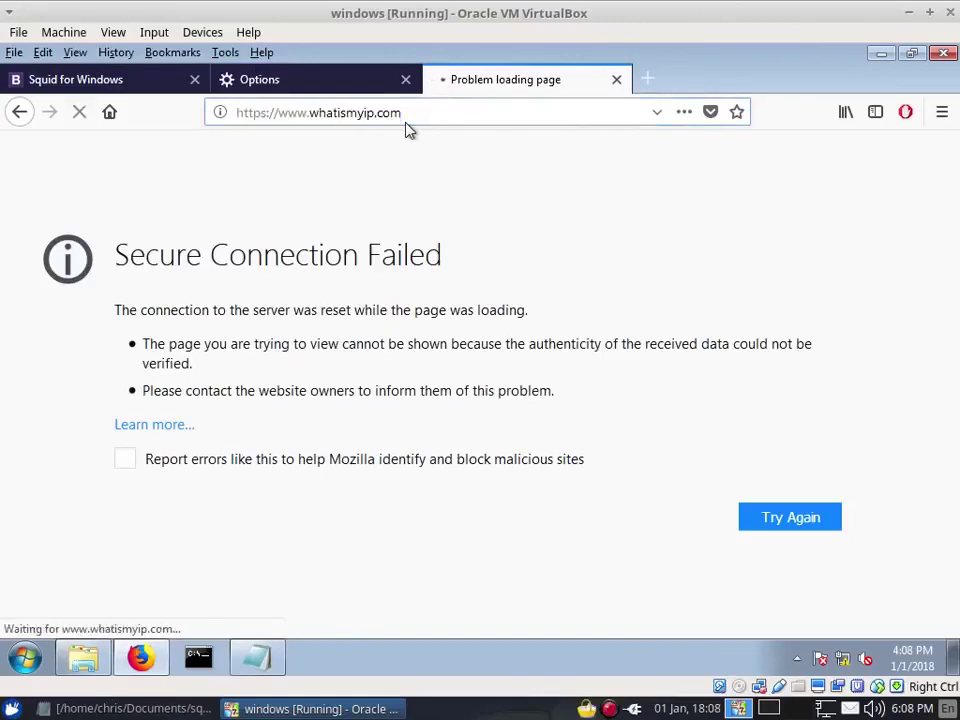
# Replace the whatismyip tab with a new one and look over the squid-windows GitHub page from the top sites.
pyautogui.click(643, 84)
pyautogui.click(616, 80)
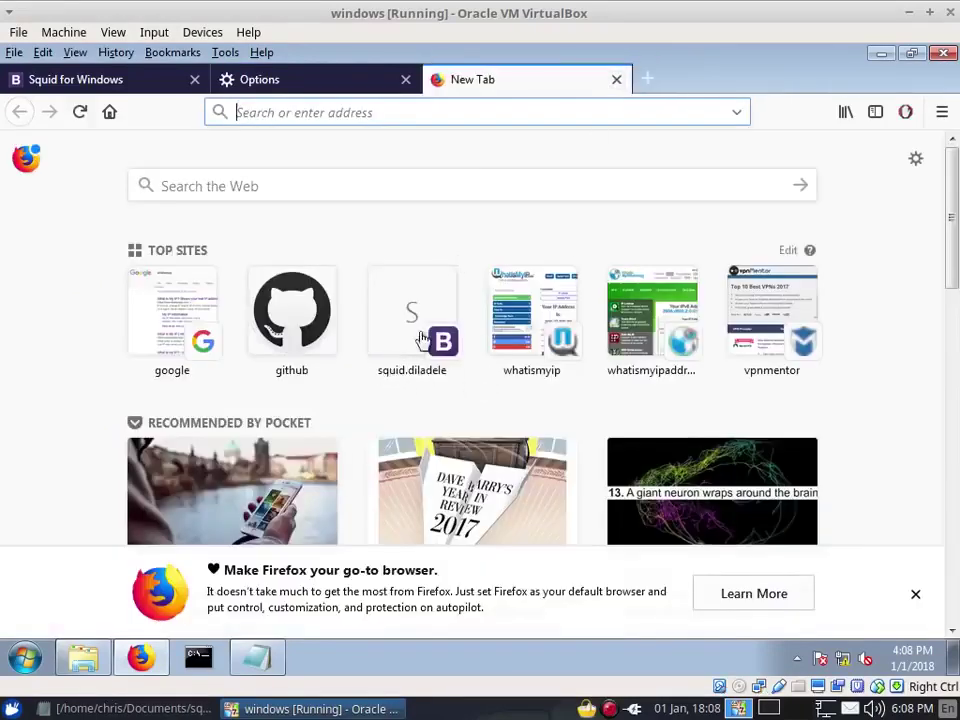
pyautogui.click(291, 324)
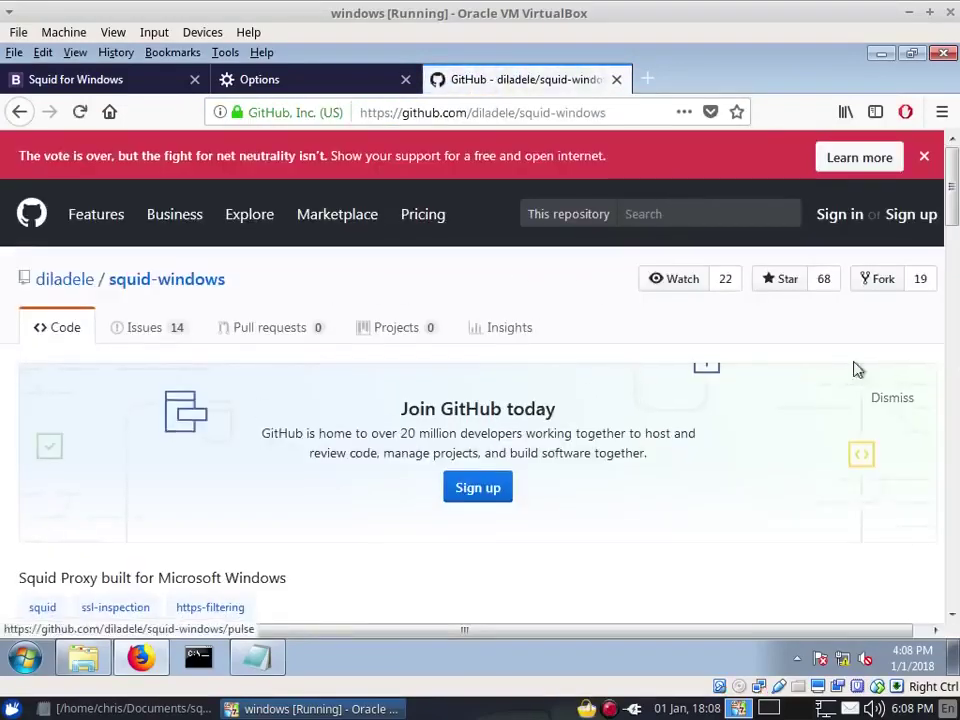
pyautogui.scroll(-10, 955, 378)
pyautogui.scroll(10, 955, 378)
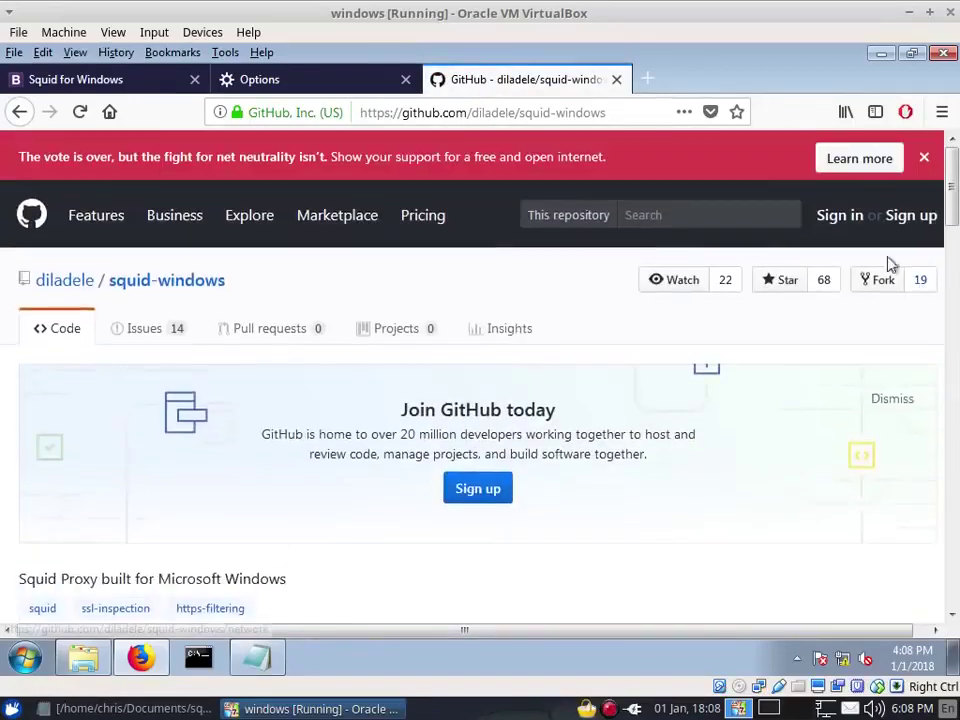
# Reopen the network proxy's Connection Settings from the Options page and highlight the HTTP proxy address.
pyautogui.click(287, 78)
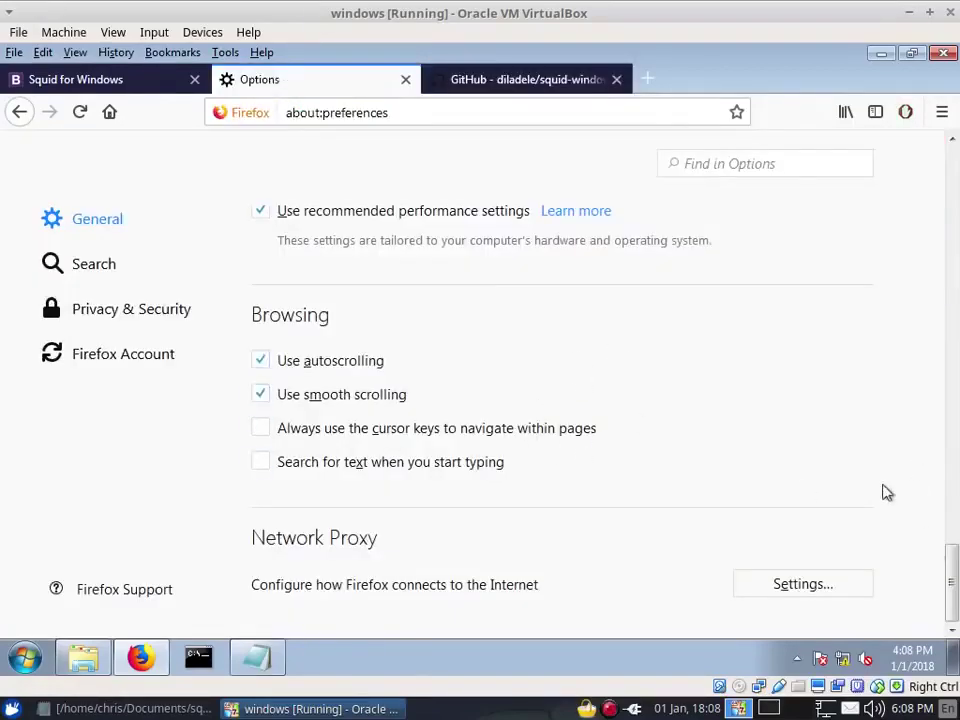
pyautogui.click(795, 594)
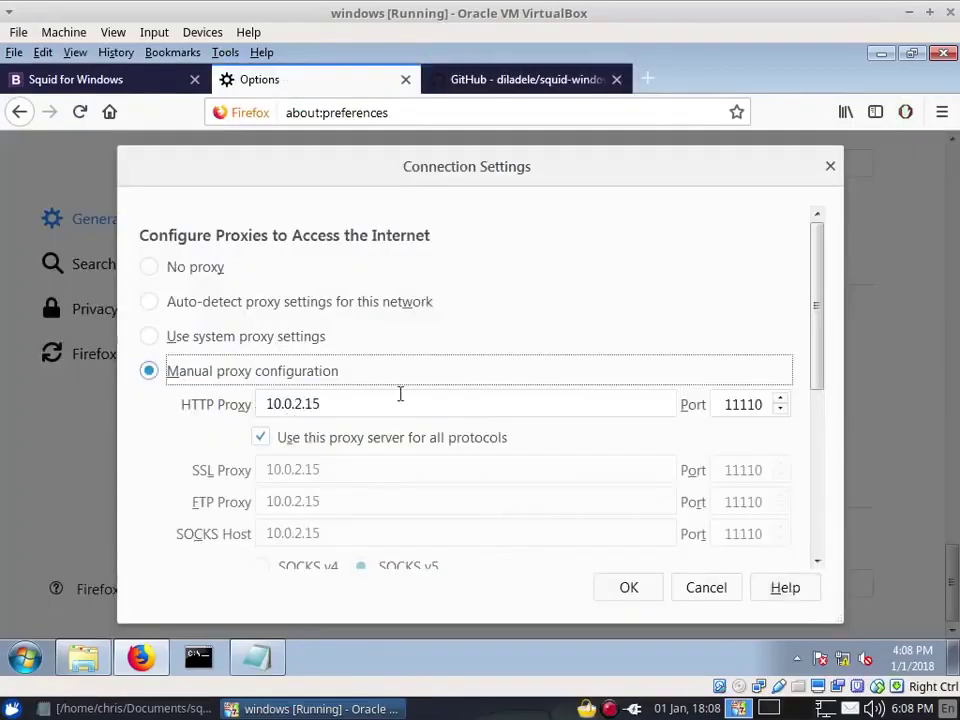
pyautogui.moveTo(335, 408); pyautogui.dragTo(262, 404)
# Switch to Command Prompt, run ipconfig to check the machine's IPv4 address against the proxy address, and close the window.
pyautogui.click(199, 658)
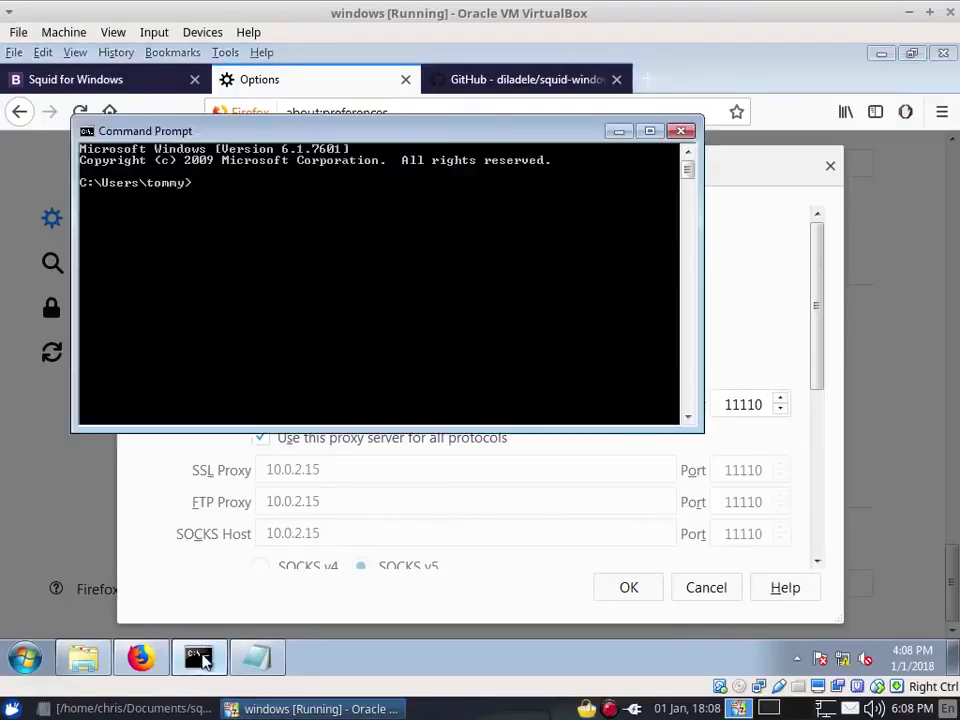
pyautogui.moveTo(369, 140); pyautogui.dragTo(627, 318)
pyautogui.write('ipconfig')
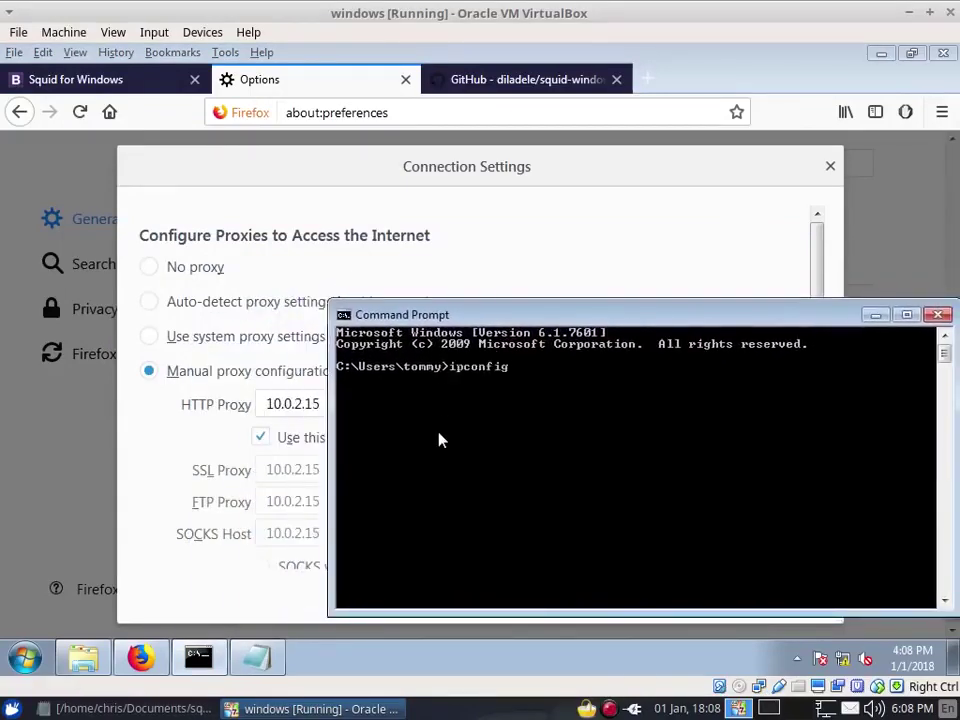
pyautogui.press('Return')
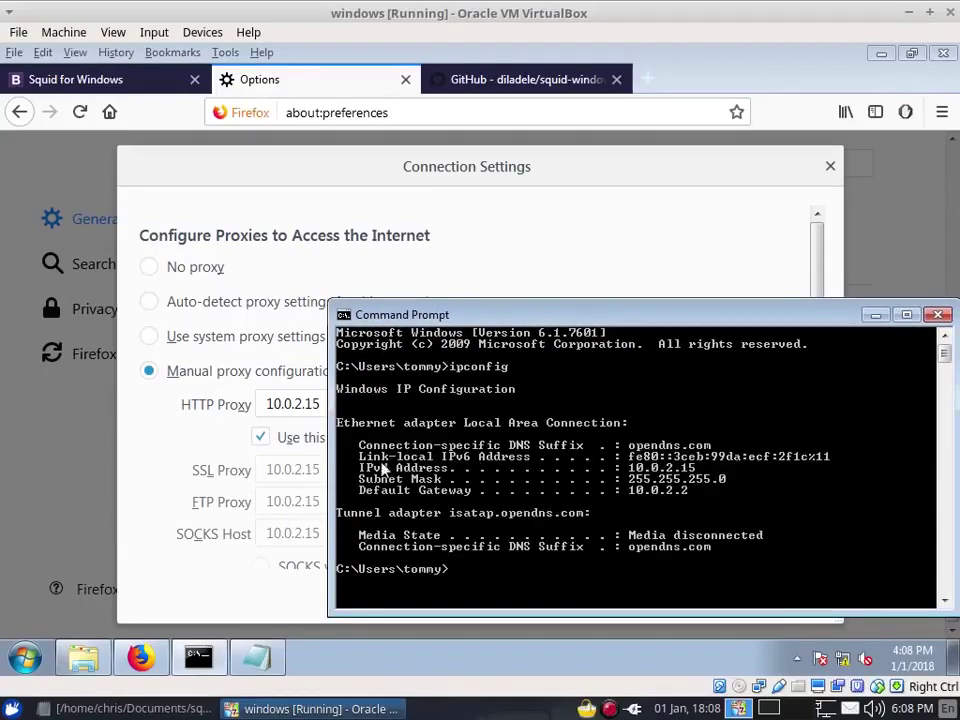
pyautogui.moveTo(804, 317); pyautogui.dragTo(663, 293)
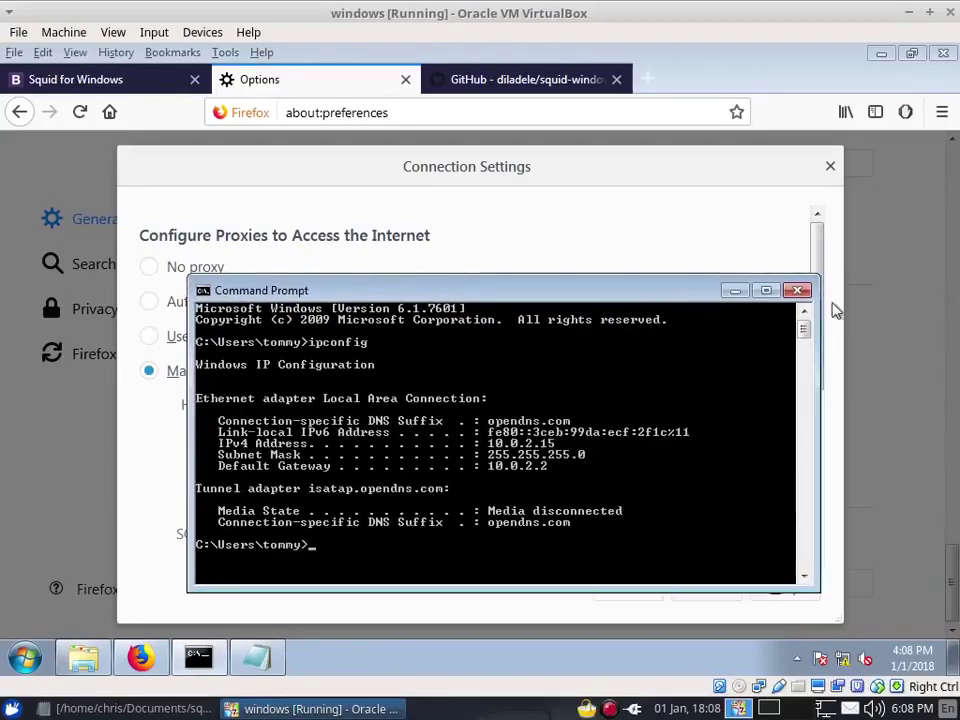
pyautogui.click(798, 291)
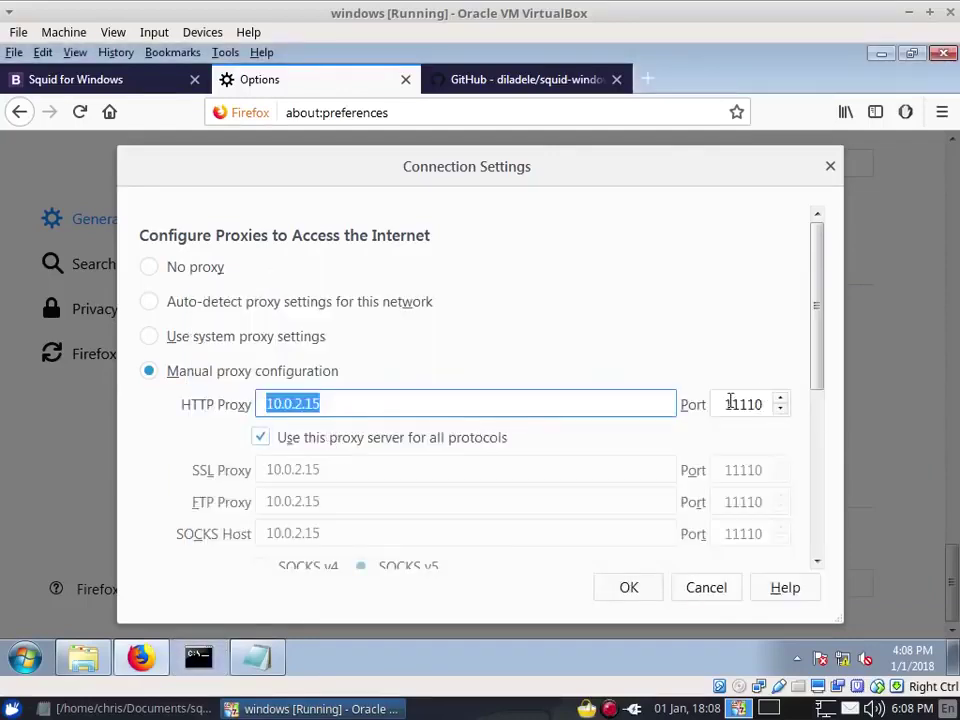
# Accept the connection settings and close the GitHub and Options tabs.
pyautogui.click(628, 586)
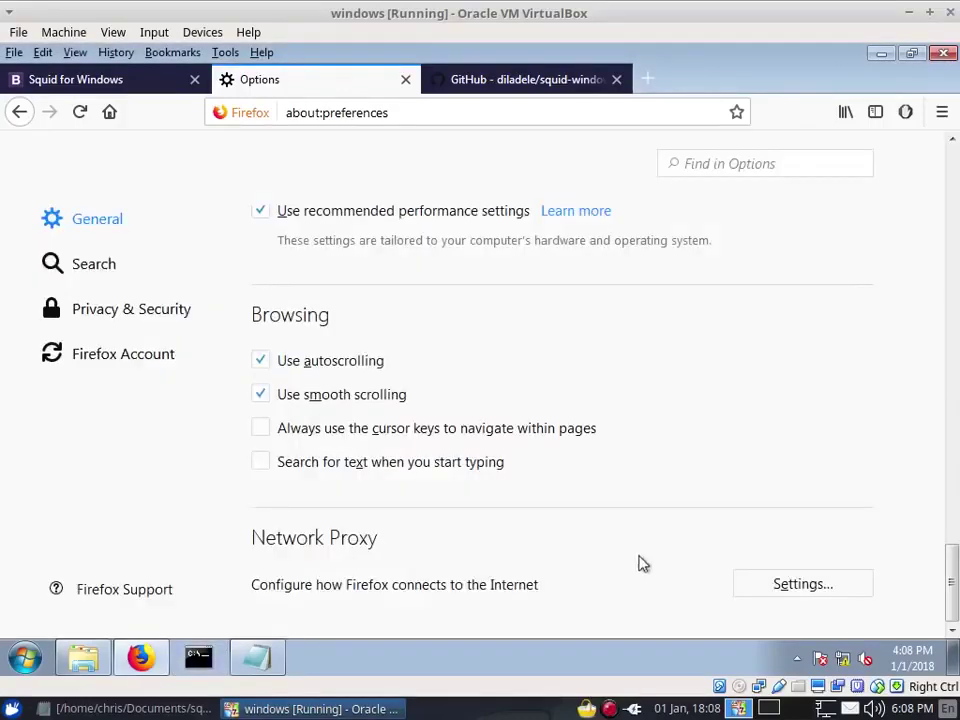
pyautogui.click(615, 80)
pyautogui.click(403, 81)
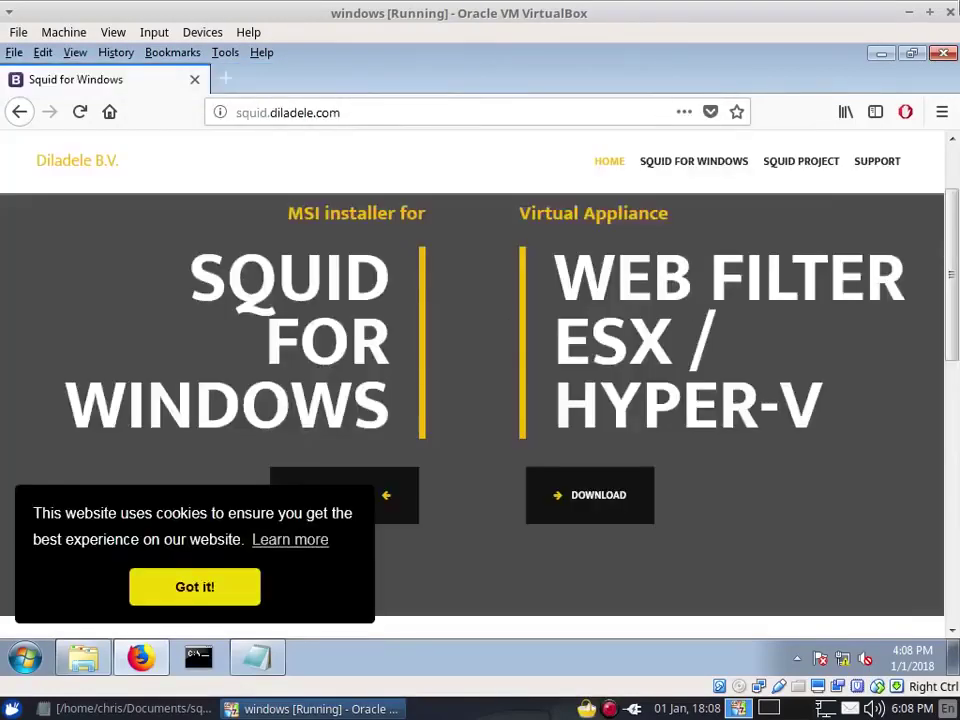
# Switch to the squidProxy_settings notes in Mousepad and review the http_access allow localnet line and the custom acl section.
pyautogui.hotkey('alt', 'Tab')
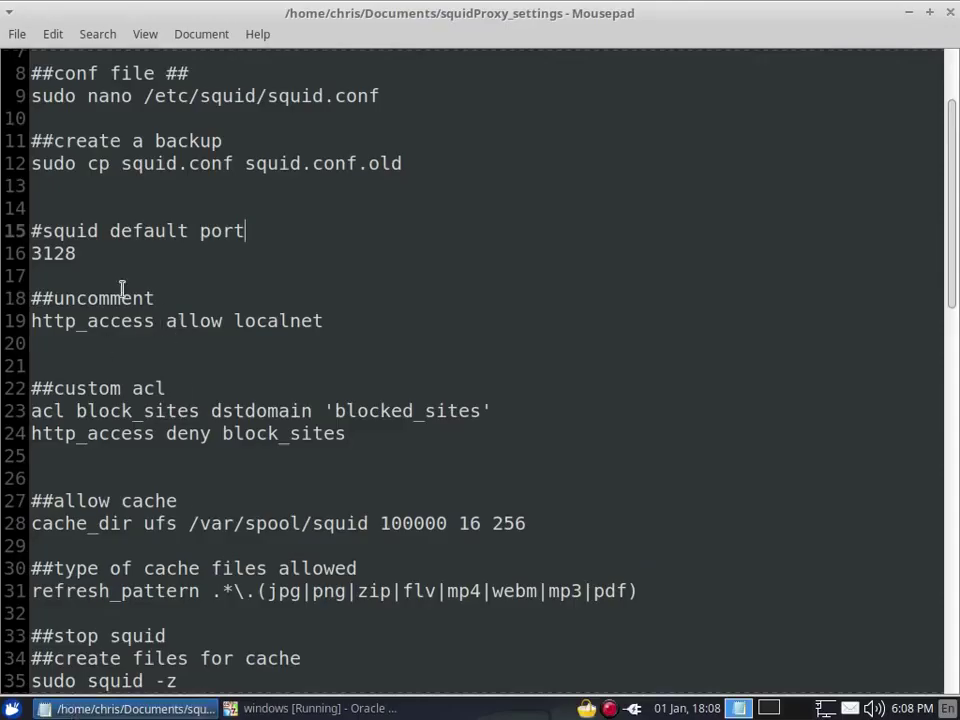
pyautogui.tripleClick(320, 318)
pyautogui.click(101, 345)
pyautogui.scroll(-1, 105, 342)
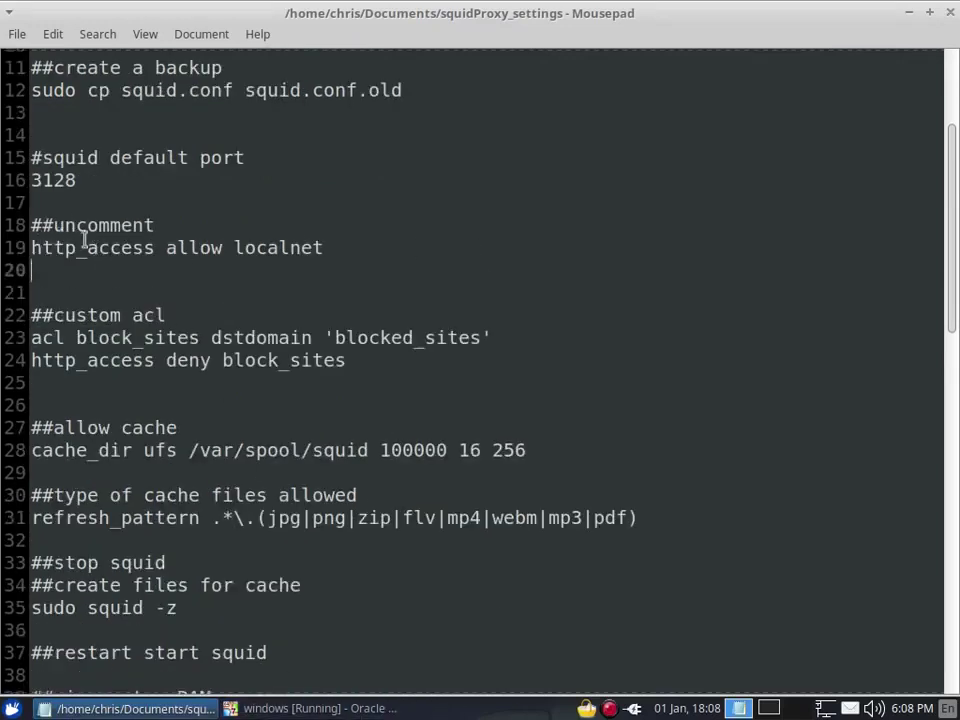
# Return to the virtual machine, minimize Firefox to check the access rules in the squid Notepad file, and consult the Mousepad notes again.
pyautogui.click(300, 708)
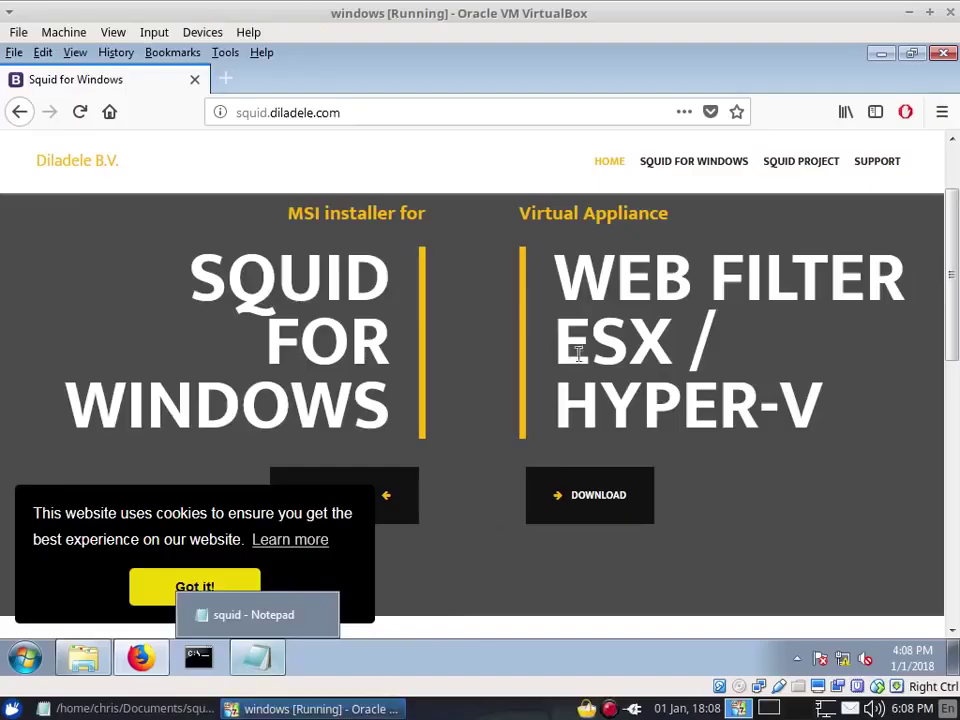
pyautogui.click(882, 55)
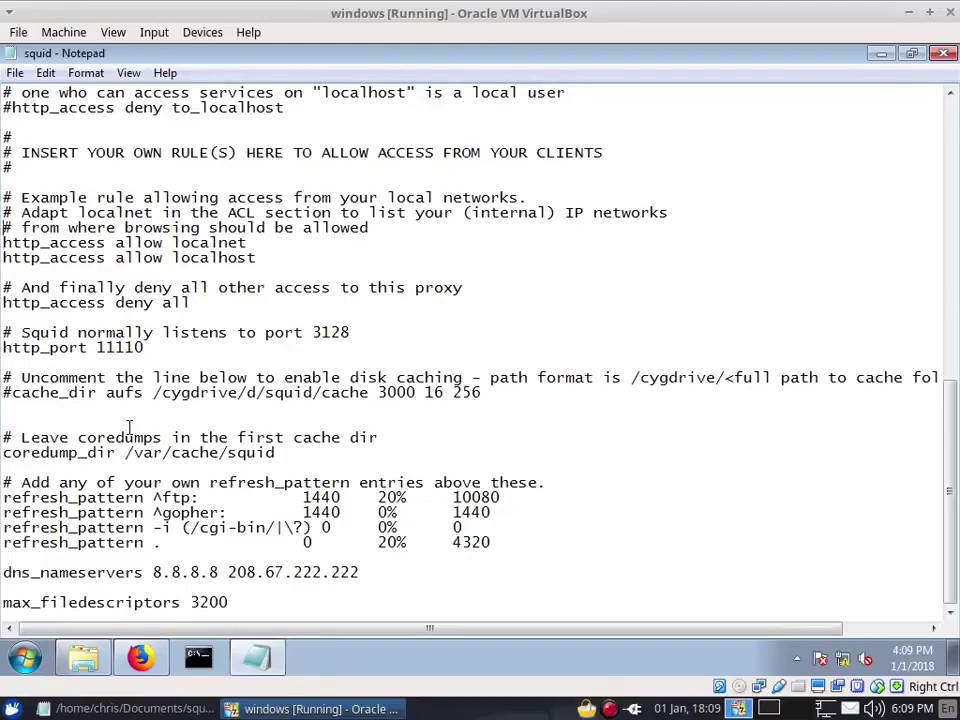
pyautogui.click(130, 708)
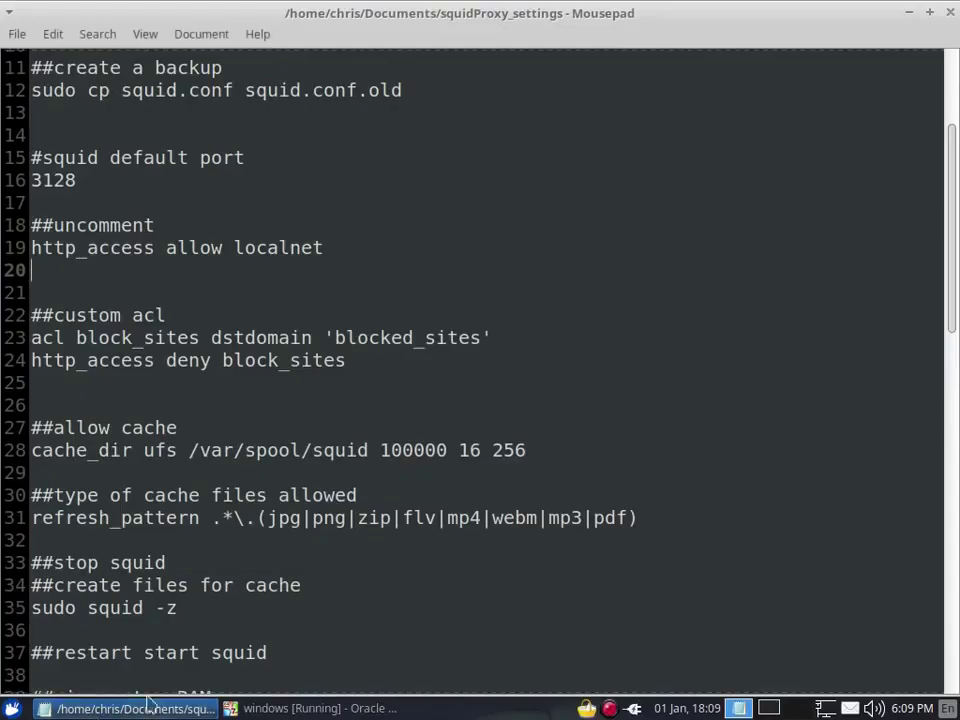
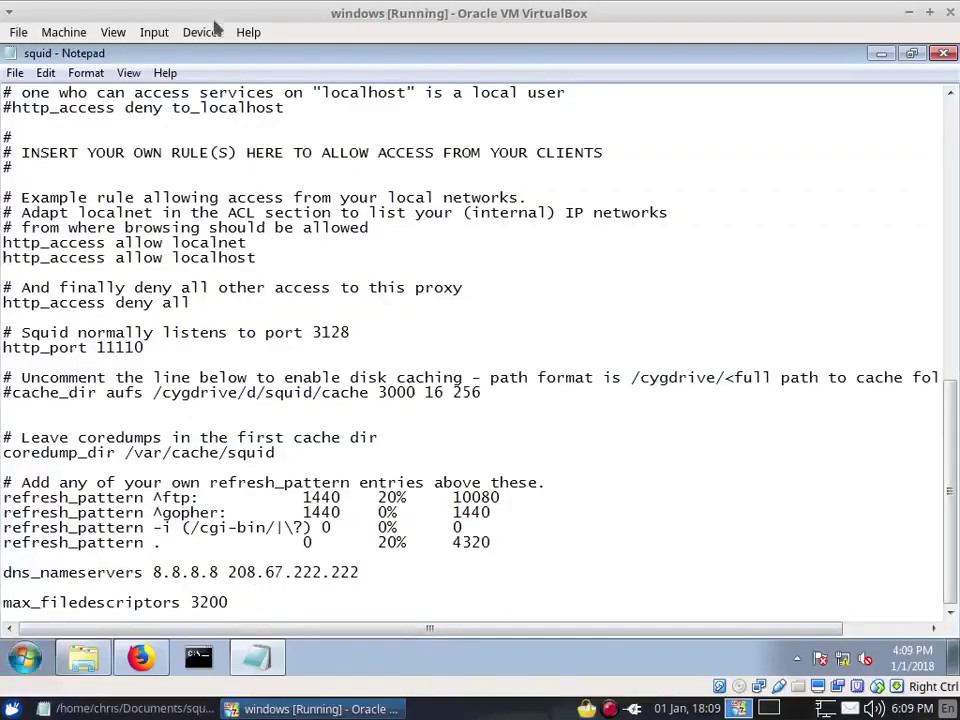
# Switch to Windows Explorer in the virtual machine and go through C:\Squid to its etc\squid configuration folder.
pyautogui.click(97, 668)
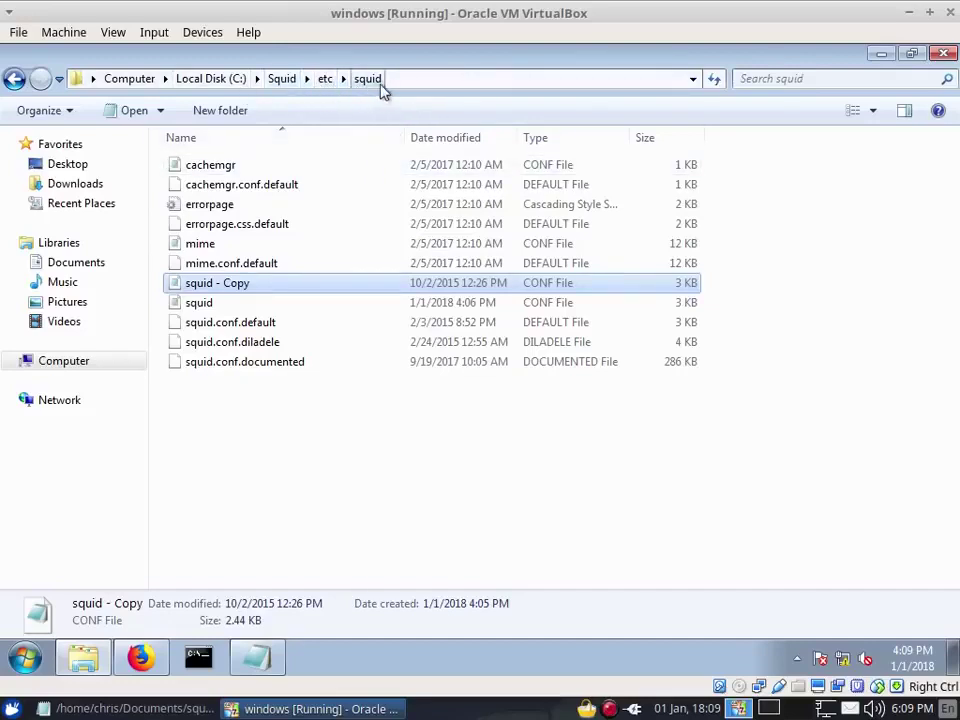
pyautogui.click(290, 80)
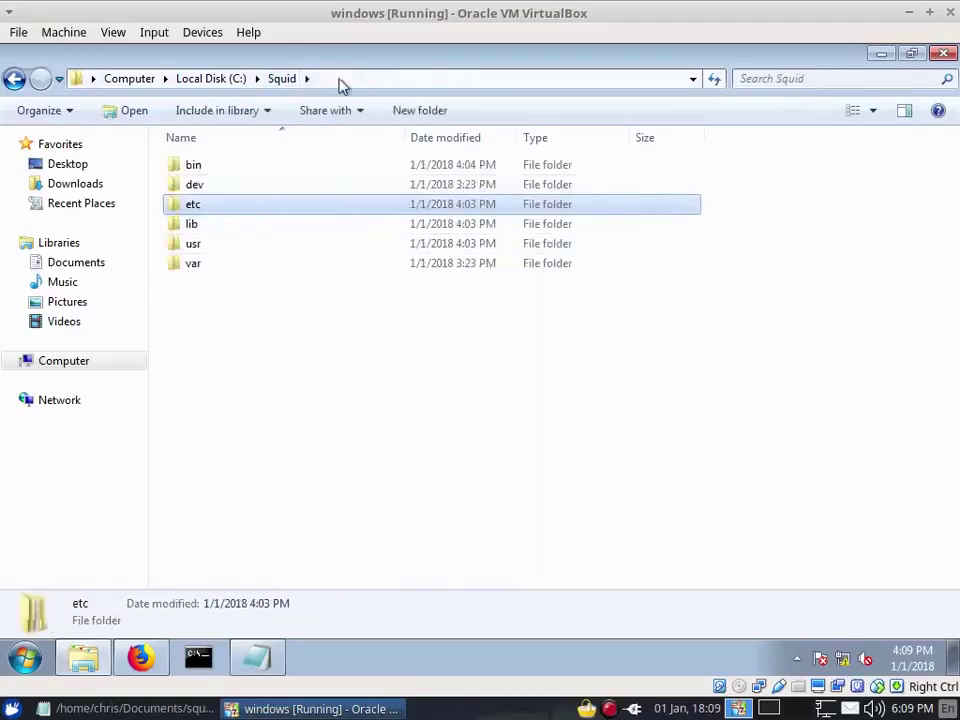
pyautogui.doubleClick(231, 212)
pyautogui.doubleClick(205, 167)
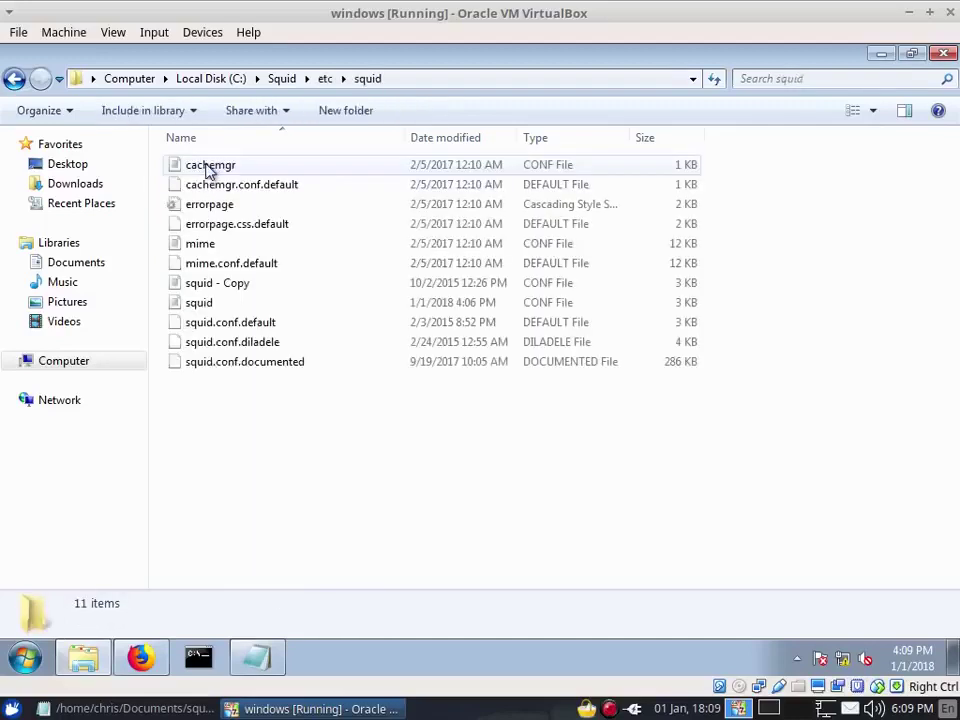
pyautogui.rightClick(219, 404)
pyautogui.moveTo(297, 366)
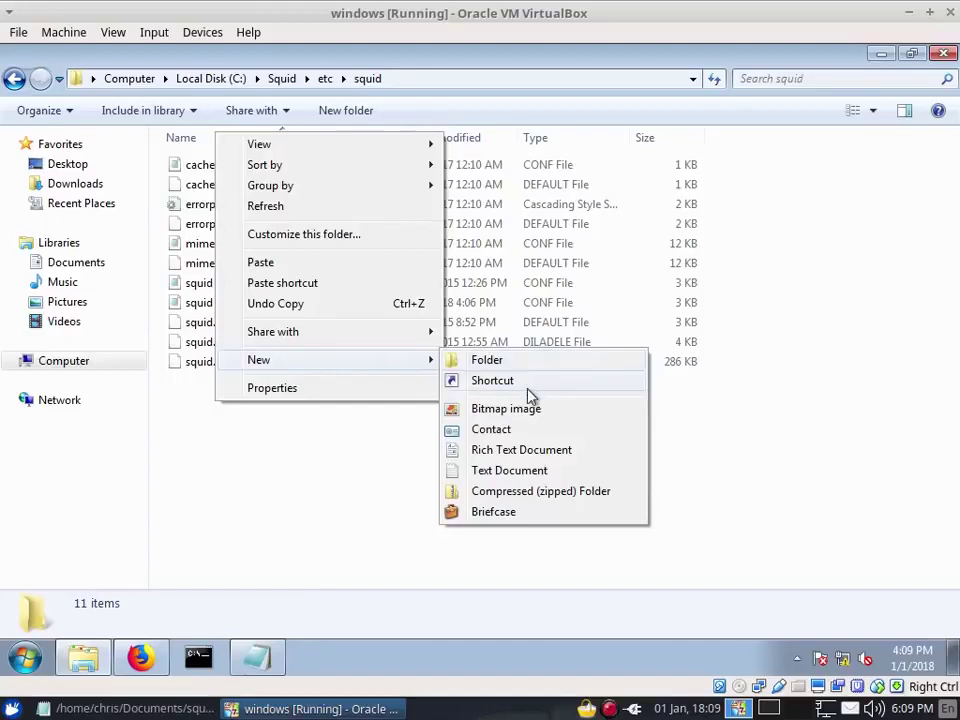
pyautogui.click(584, 455)
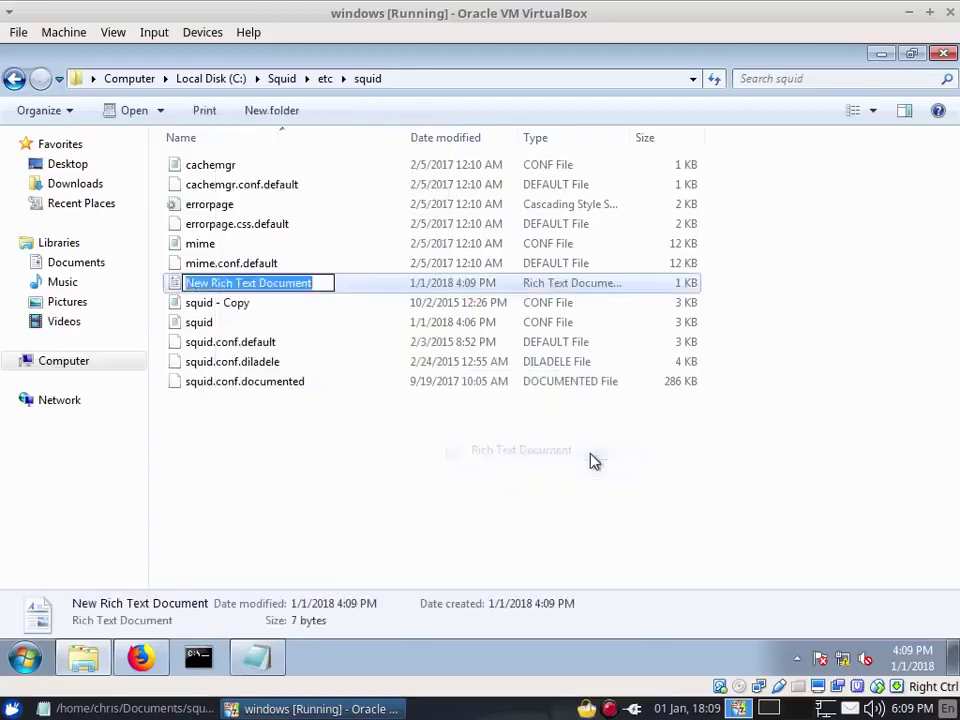
pyautogui.click(298, 463)
pyautogui.rightClick(289, 287)
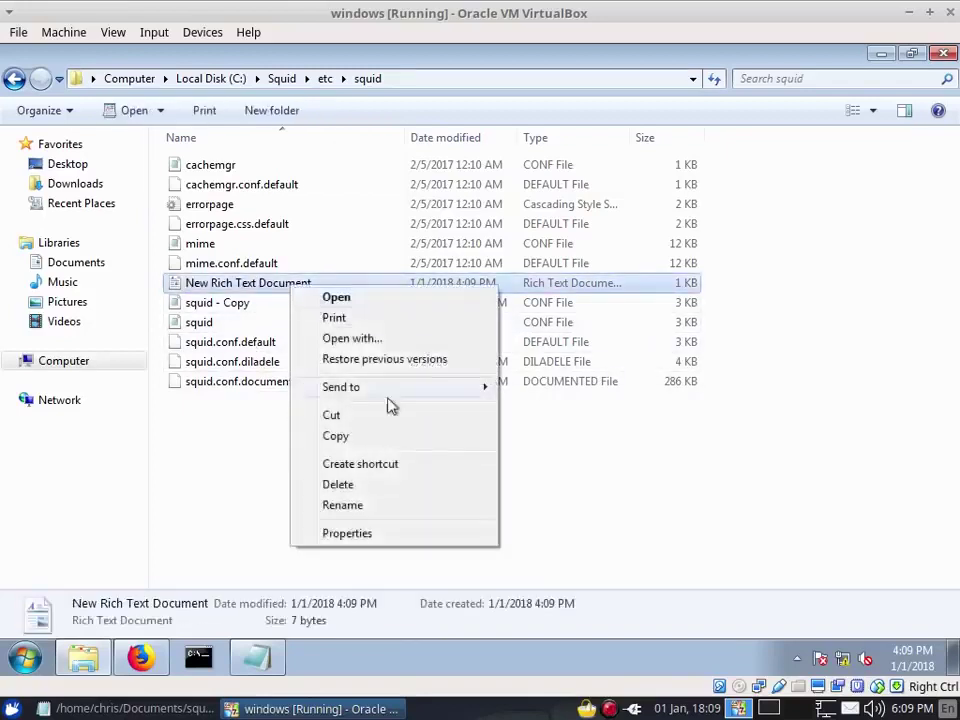
pyautogui.click(390, 487)
pyautogui.press('Return')
# Create a new text document named blocked_sites in the etc\squid folder.
pyautogui.rightClick(333, 447)
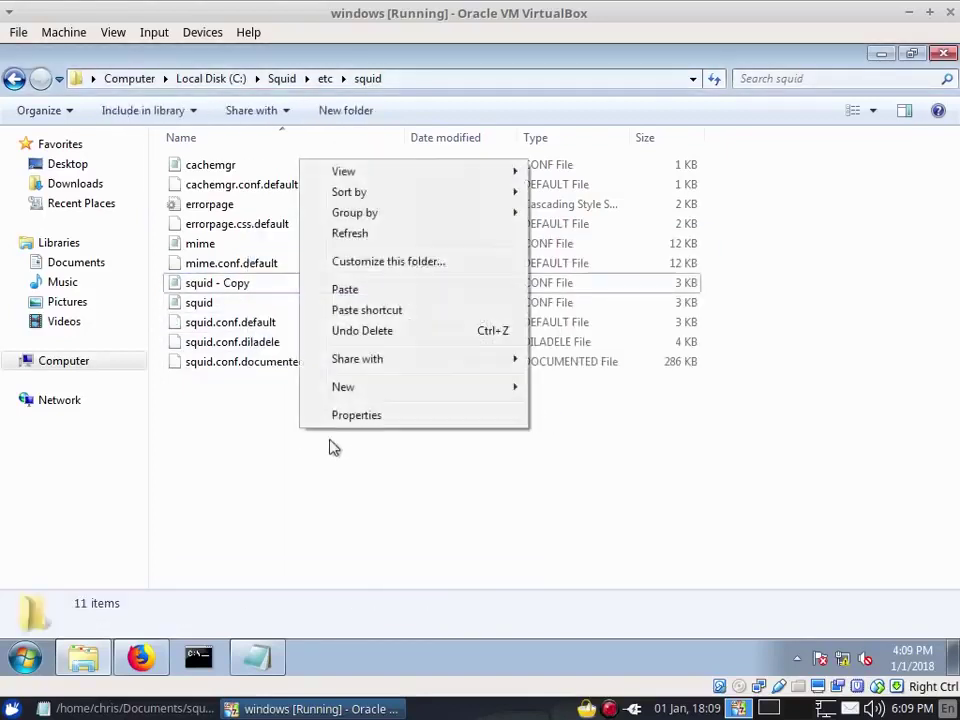
pyautogui.moveTo(400, 388)
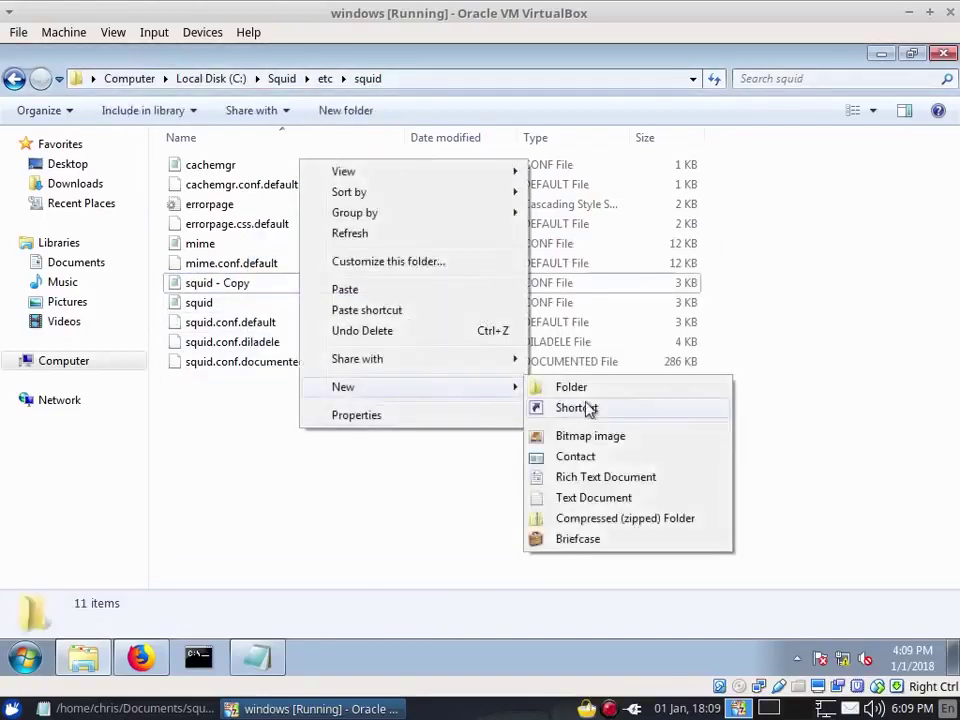
pyautogui.click(596, 497)
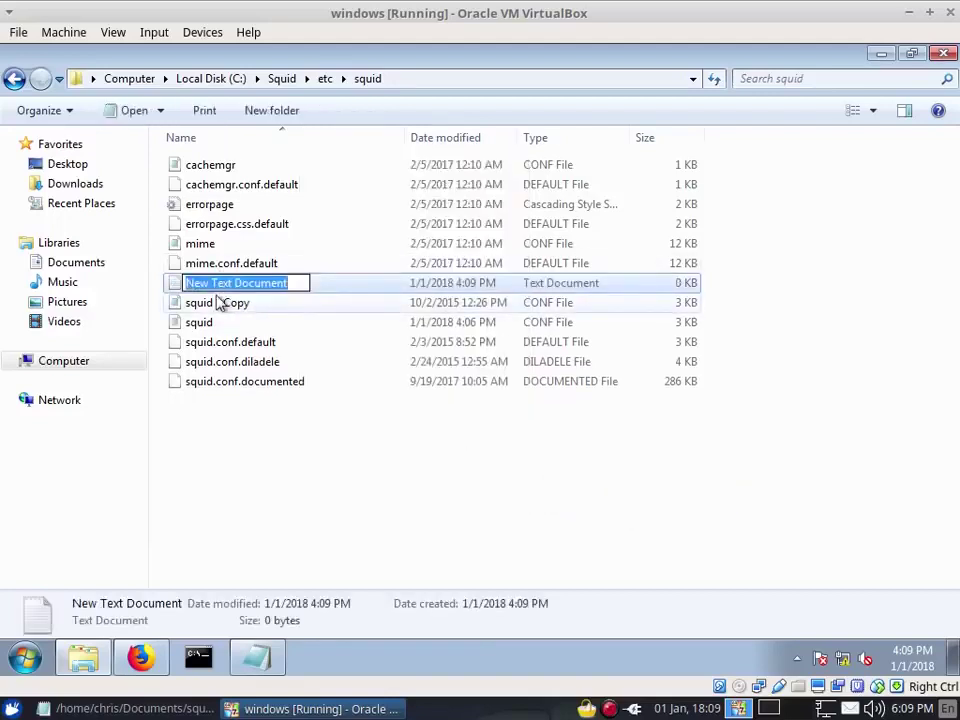
pyautogui.write('blocked_sirtes')
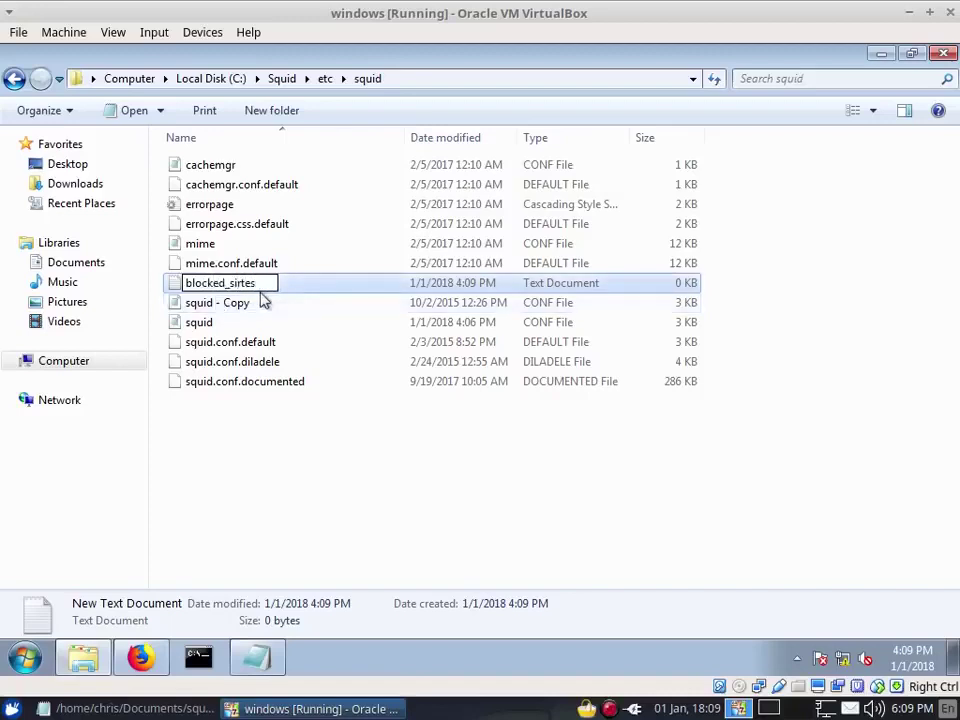
pyautogui.press('BackSpace')
pyautogui.press('BackSpace')
pyautogui.press('BackSpace')
pyautogui.press('BackSpace')
pyautogui.write('tes')
pyautogui.press('Return')
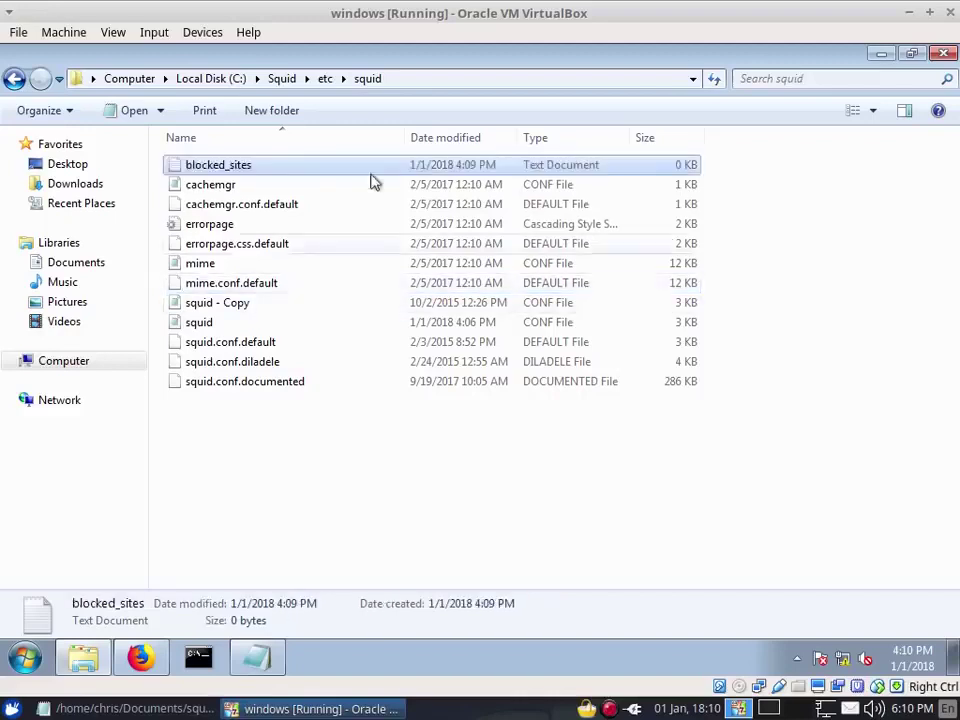
pyautogui.doubleClick(268, 165)
pyautogui.moveTo(281, 90); pyautogui.dragTo(528, 228)
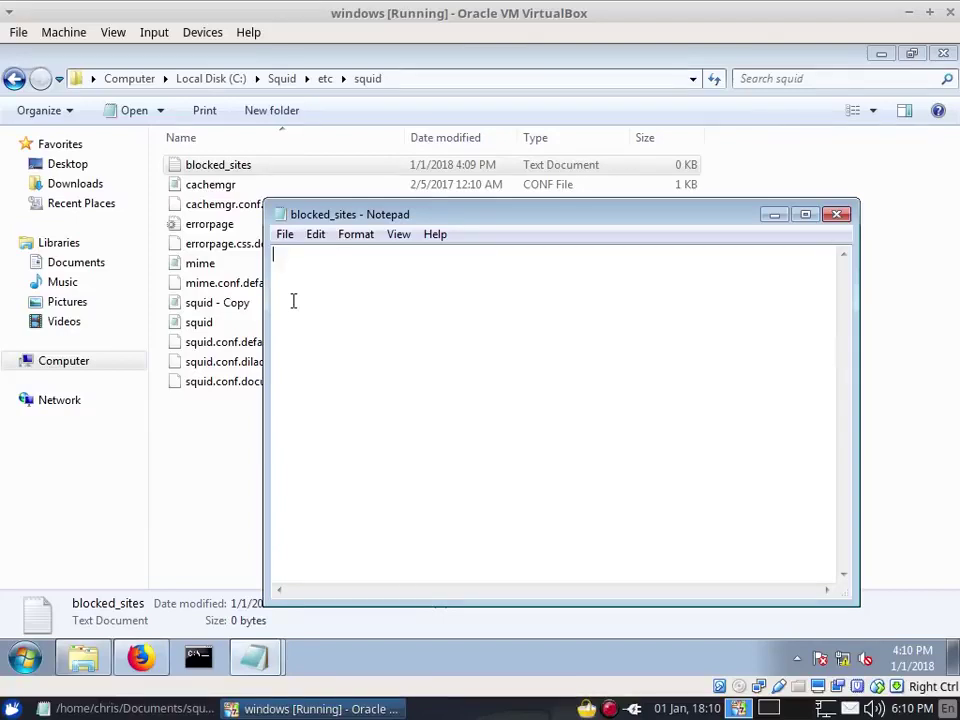
pyautogui.write('www.facebook')
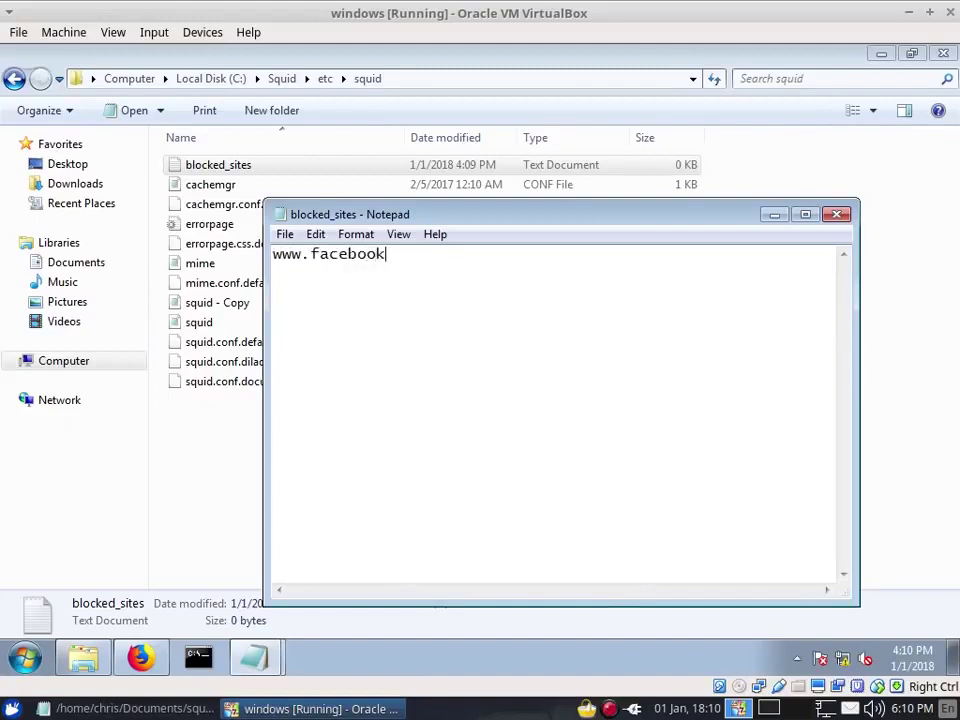
pyautogui.write('.com')
pyautogui.press('Return')
pyautogui.write('www.yah')
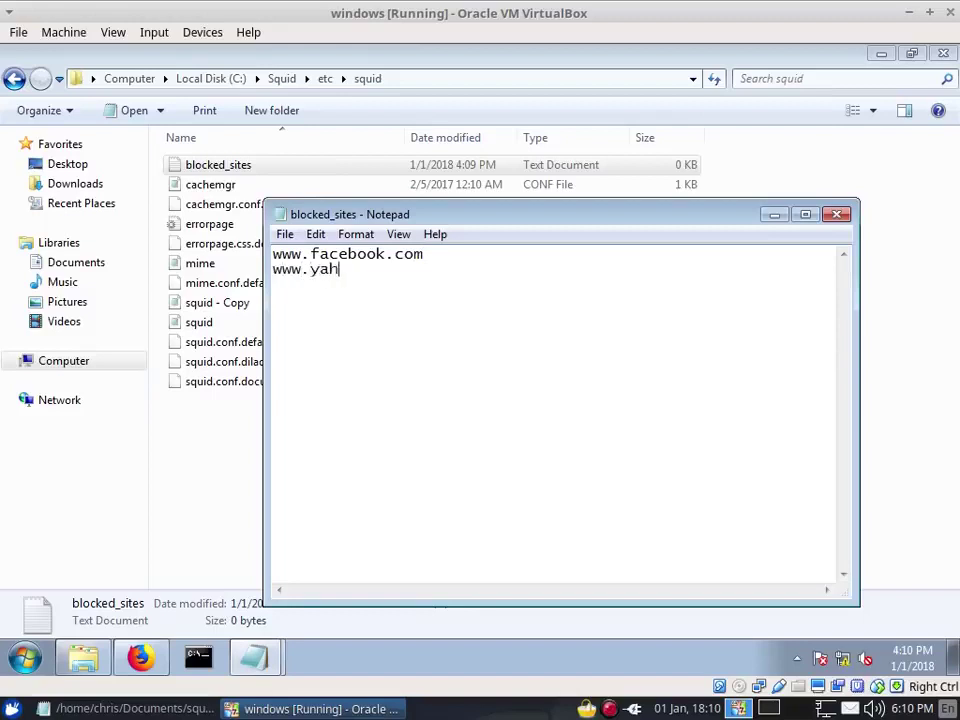
pyautogui.write('oo.com')
pyautogui.press('Return')
pyautogui.write('www.')
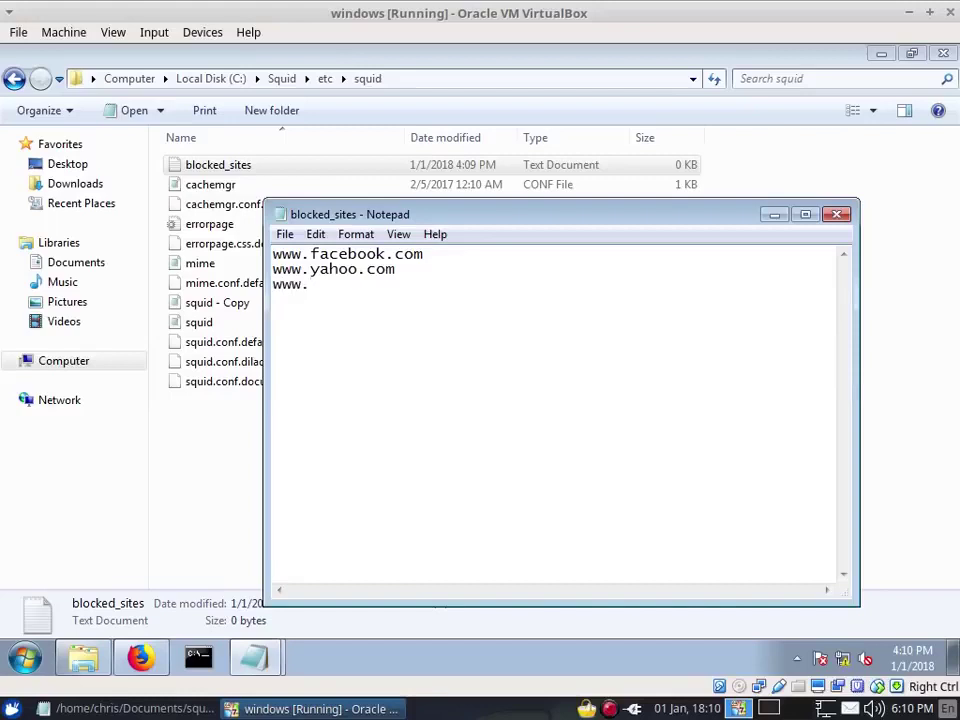
pyautogui.write('aol.com')
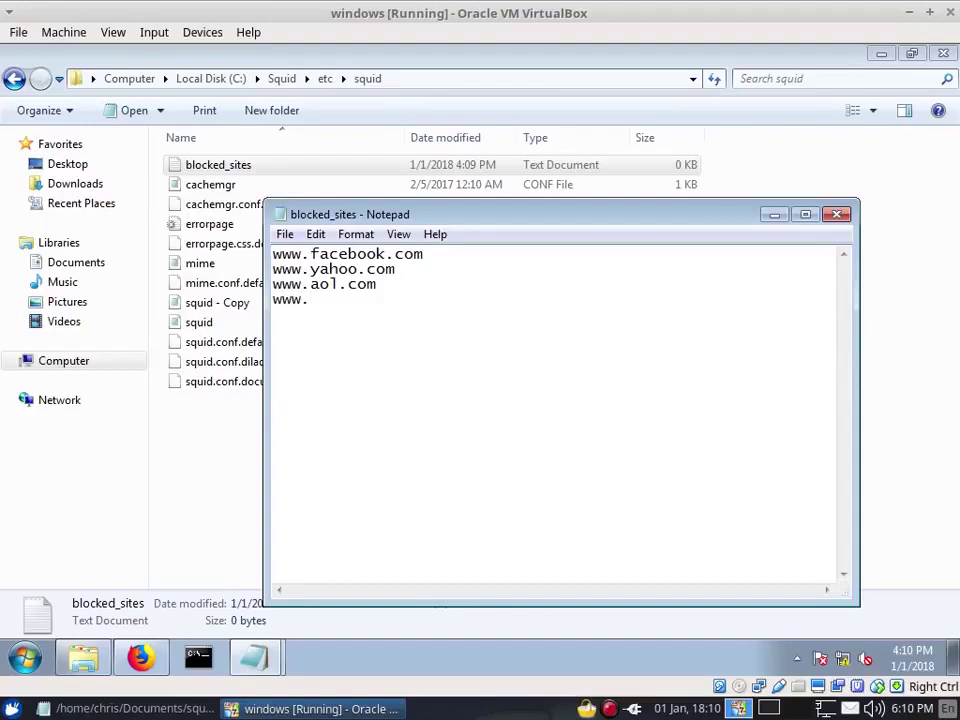
pyautogui.write('com')
pyautogui.press('Return')
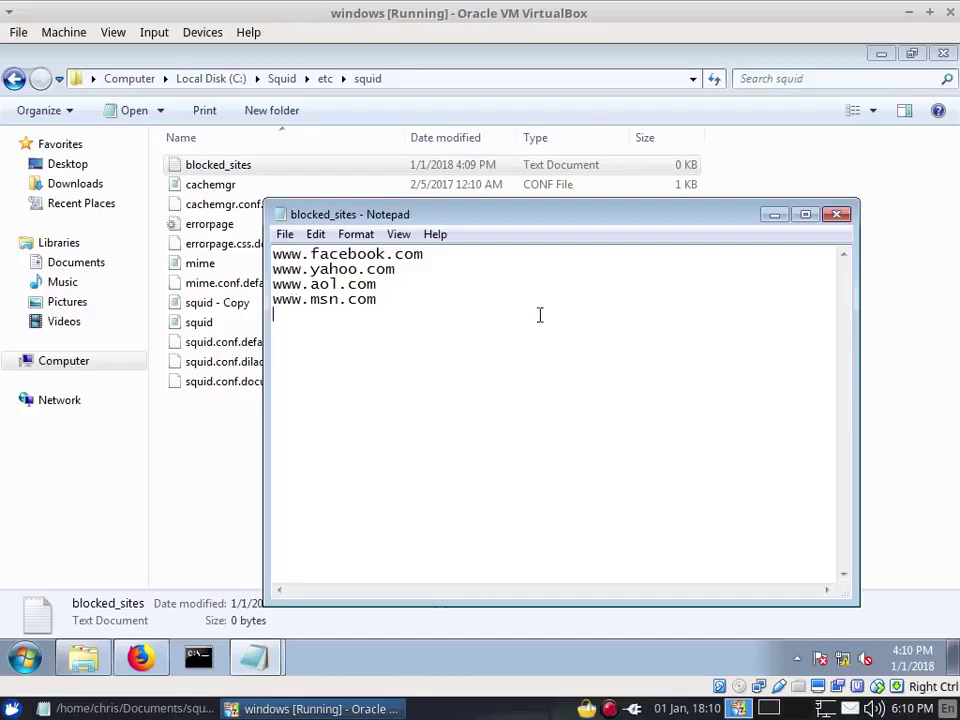
pyautogui.hotkey('ctrl', 's')
pyautogui.click(838, 214)
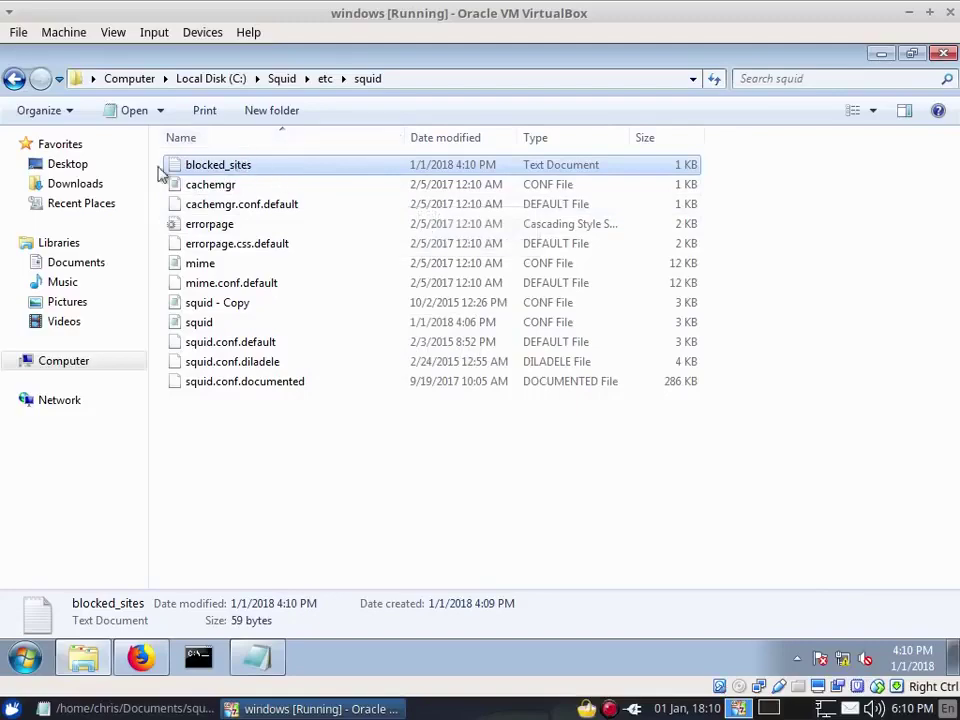
# Add a ##custom acl section below http_port 11110 in the squid configuration and start the line acl block_websites, consulting the Mousepad notes.
pyautogui.click(257, 657)
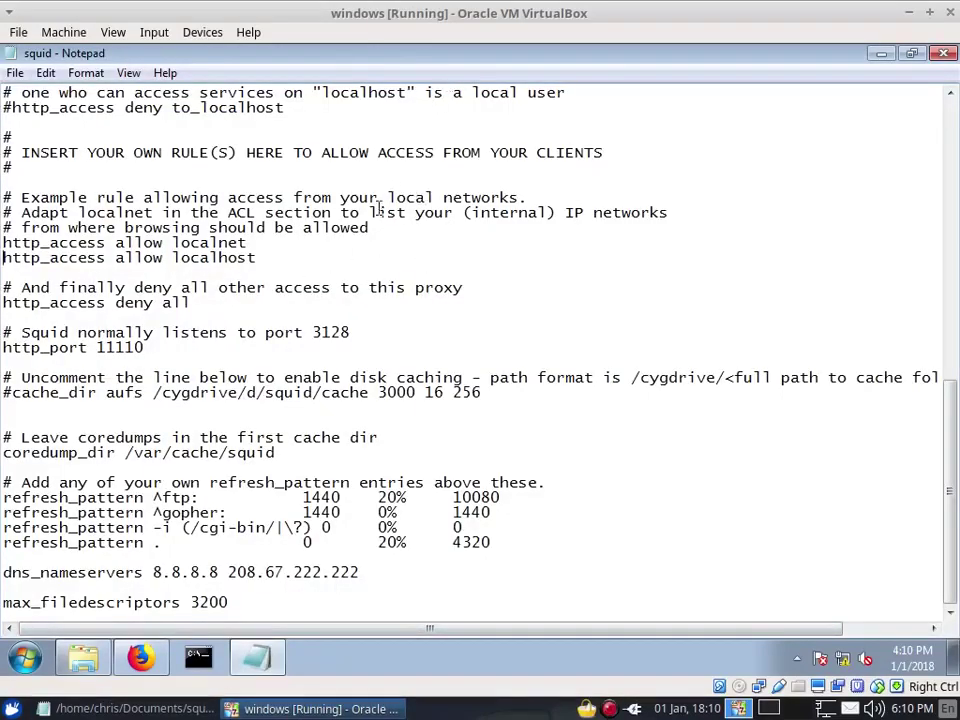
pyautogui.scroll(2, 380, 210)
pyautogui.scroll(-2, 470, 190)
pyautogui.hotkey('alt', 'Tab')
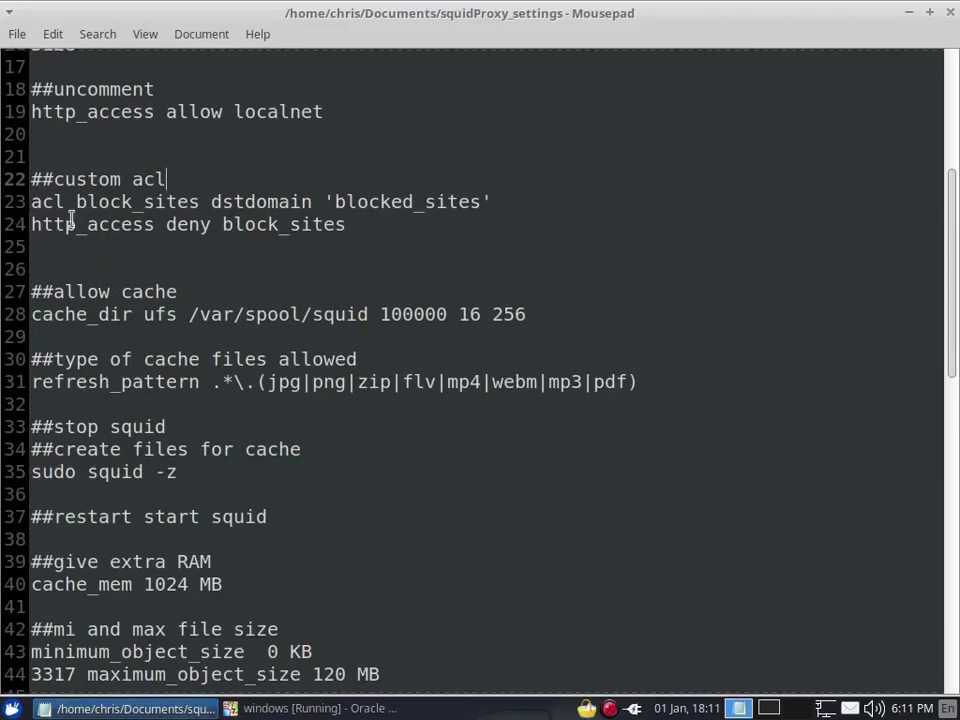
pyautogui.moveTo(31, 203); pyautogui.dragTo(168, 203)
pyautogui.click(152, 201)
pyautogui.click(193, 208)
pyautogui.click(315, 708)
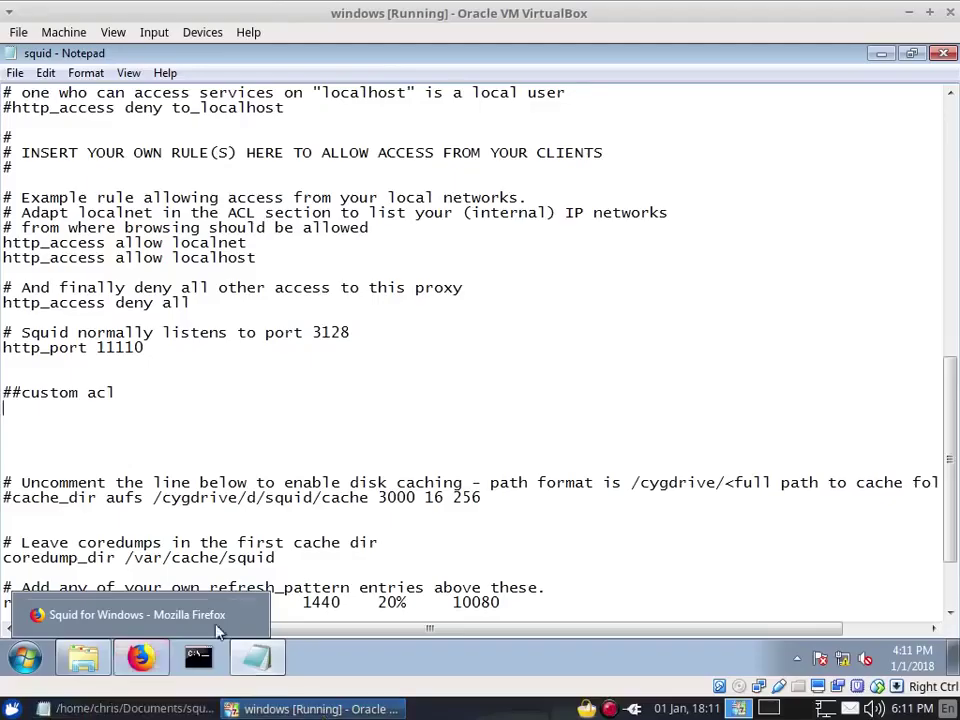
pyautogui.write('acl block_we')
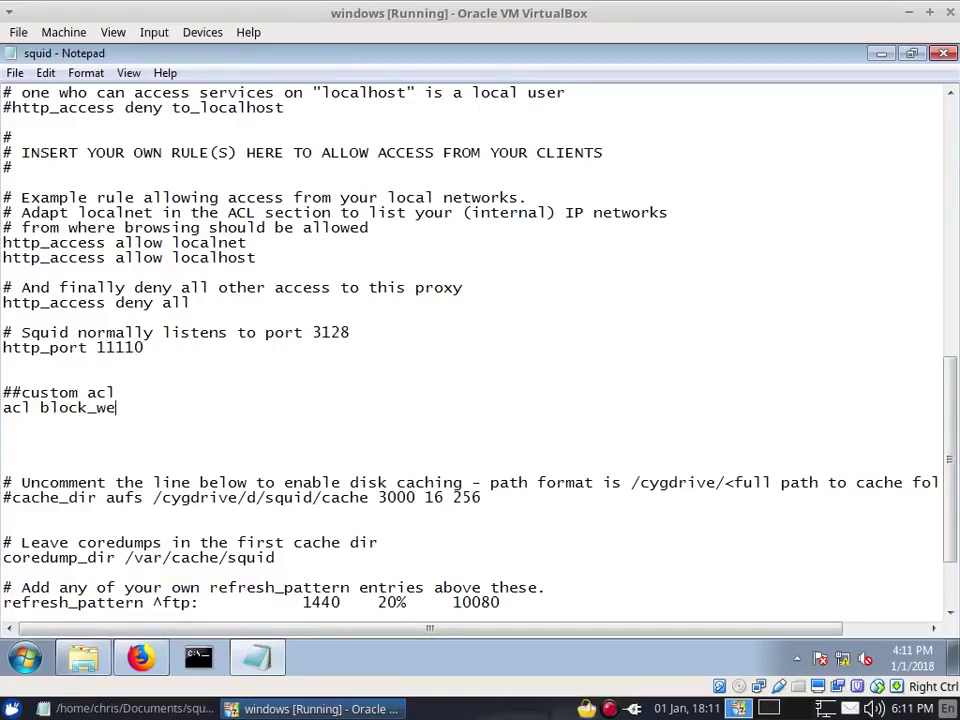
pyautogui.write('bsites')
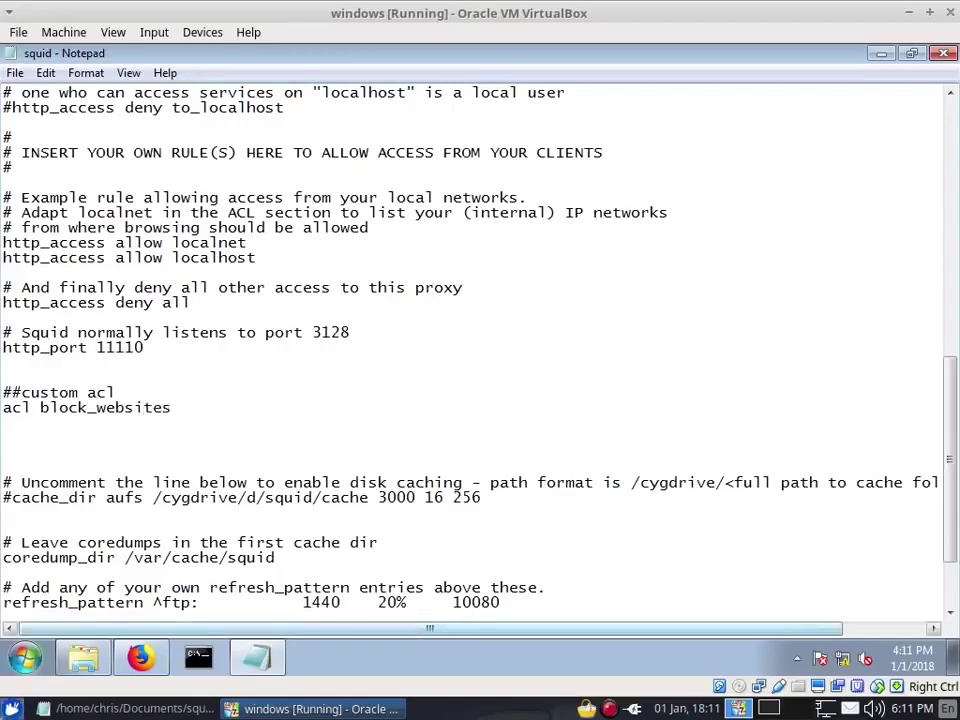
# Check the text document's name in Windows Explorer and change the acl name in the squid configuration to blocked_sites.
pyautogui.click(83, 657)
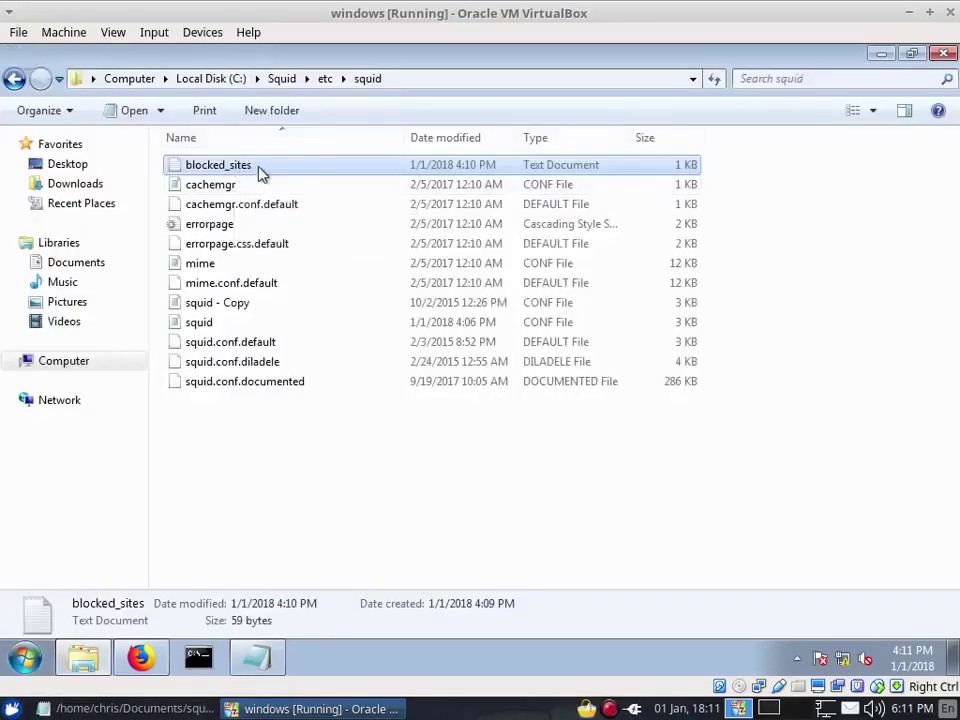
pyautogui.click(880, 54)
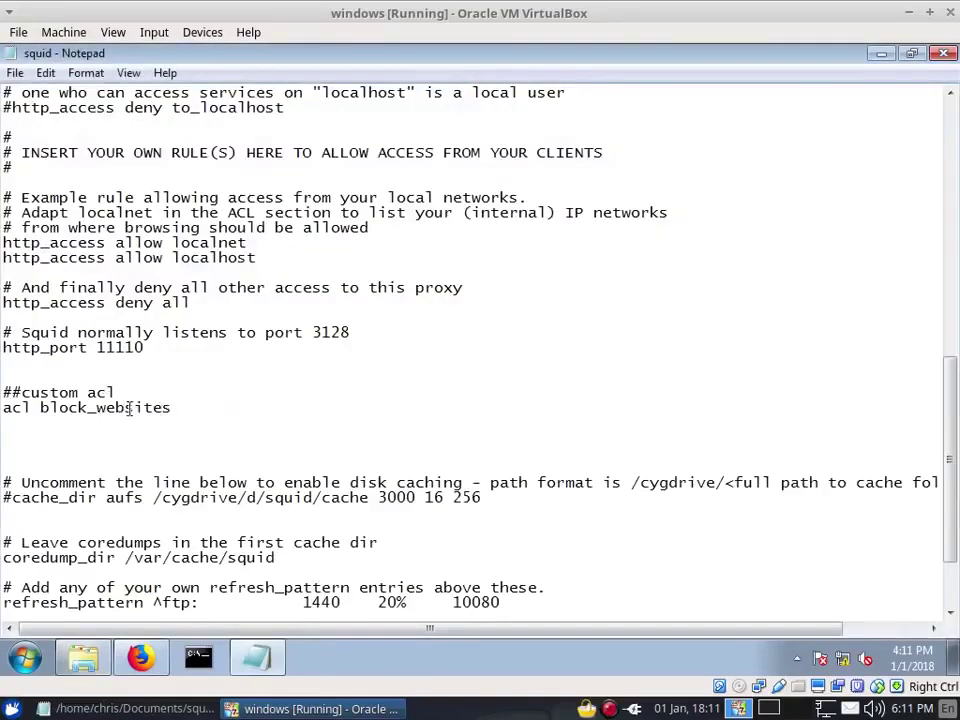
pyautogui.press('BackSpace')
pyautogui.press('BackSpace')
pyautogui.press('BackSpace')
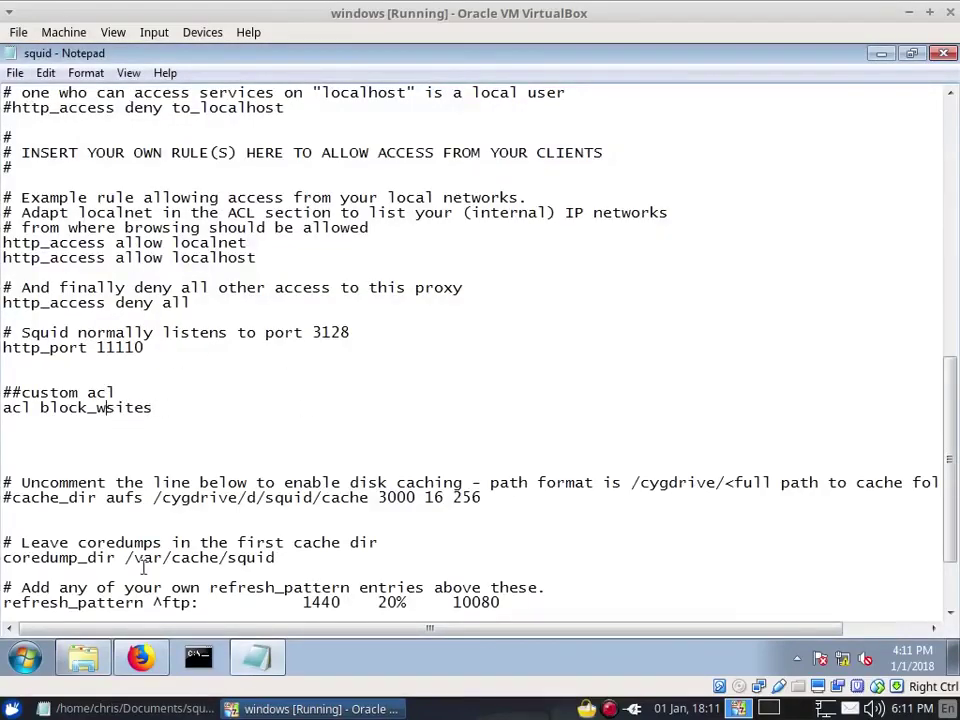
pyautogui.click(83, 657)
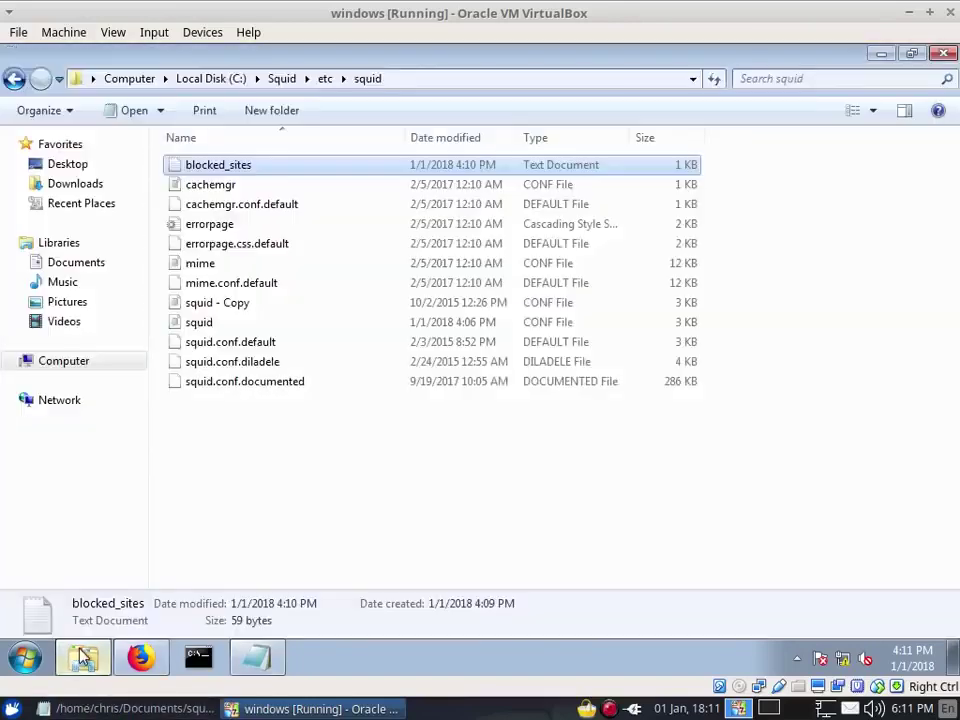
pyautogui.click(281, 676)
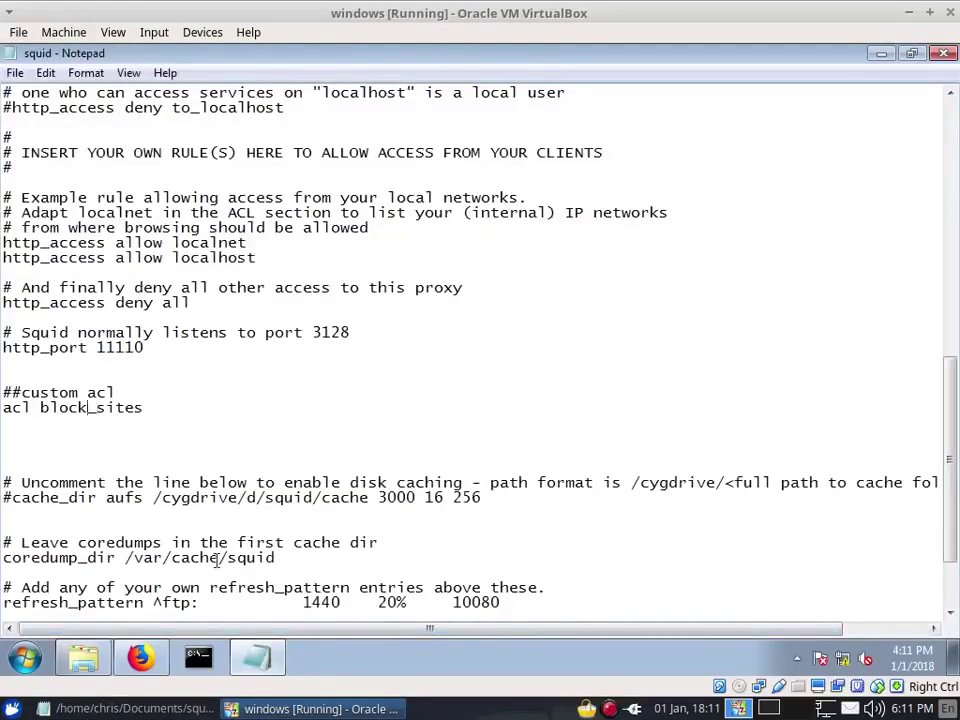
pyautogui.write('ed')
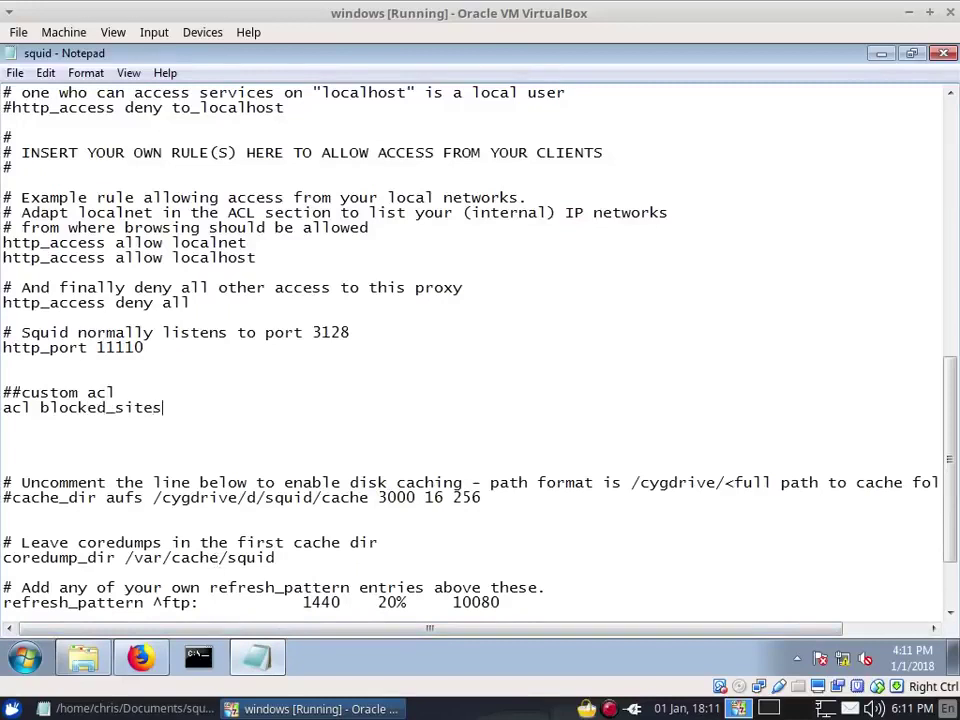
# Complete the acl line as acl blocked_sites dstdomain 'blocked_sites', following the syntax in the Mousepad notes, and start a new line below it.
pyautogui.click(95, 706)
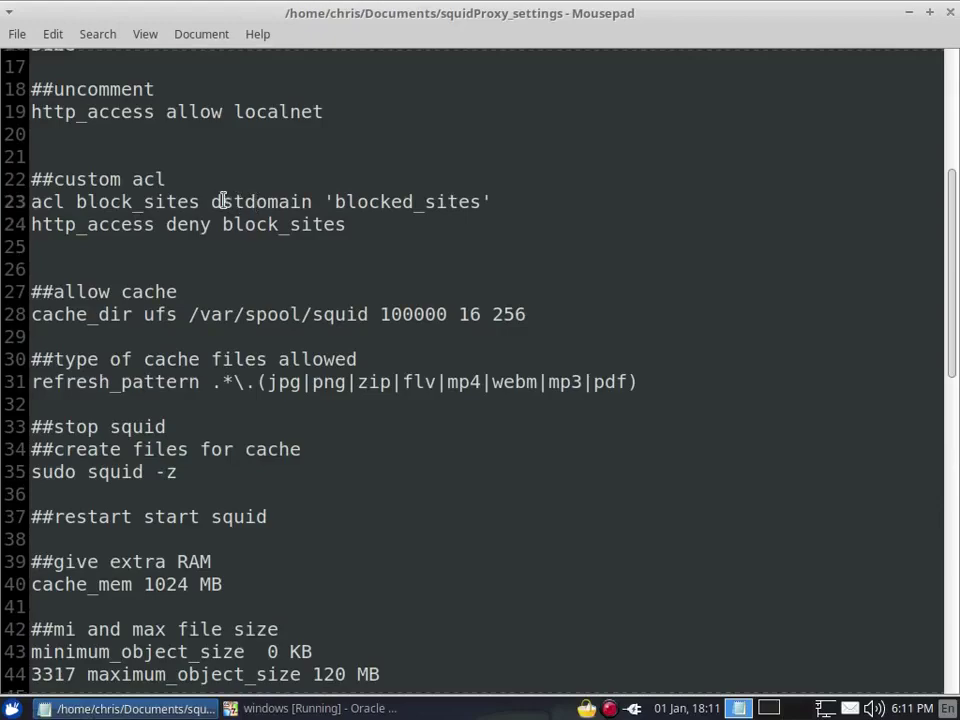
pyautogui.click(310, 708)
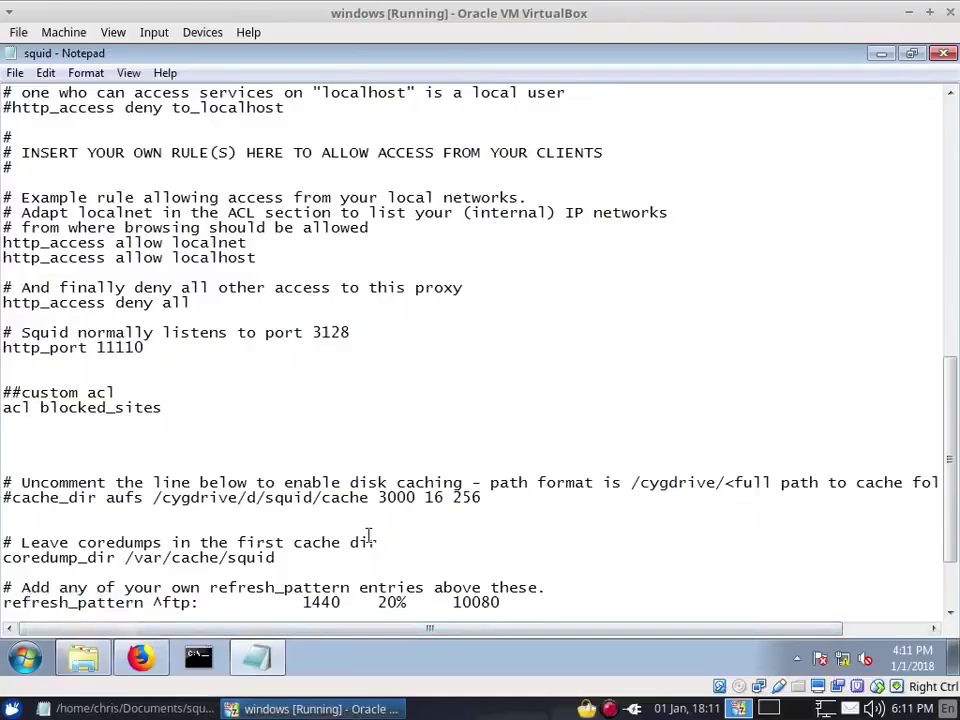
pyautogui.write("dstdomain '/")
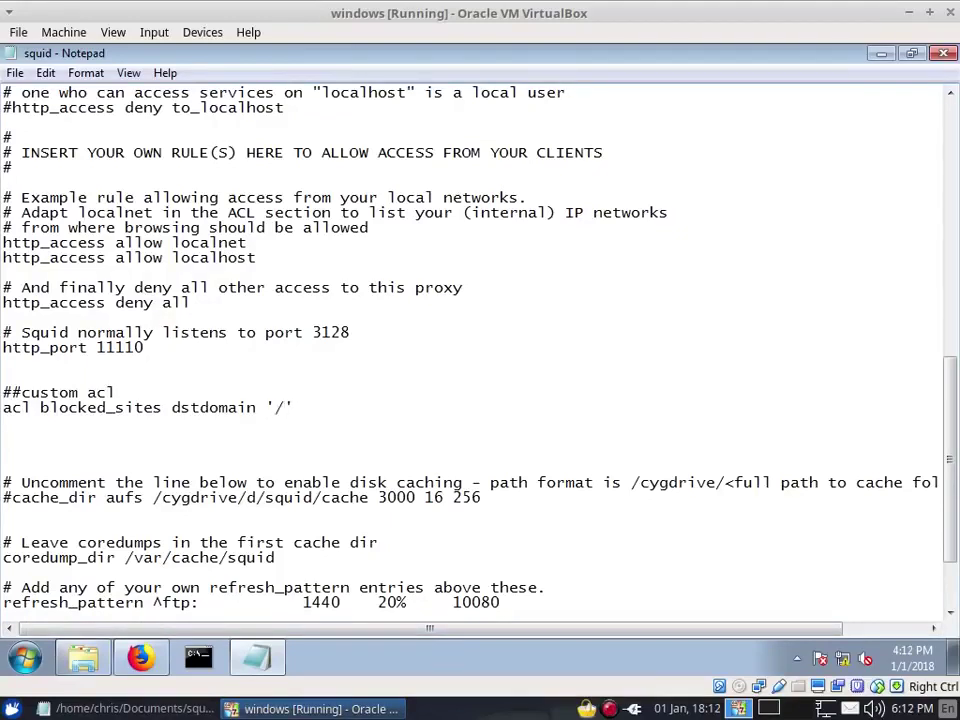
pyautogui.hotkey('alt', 'Tab')
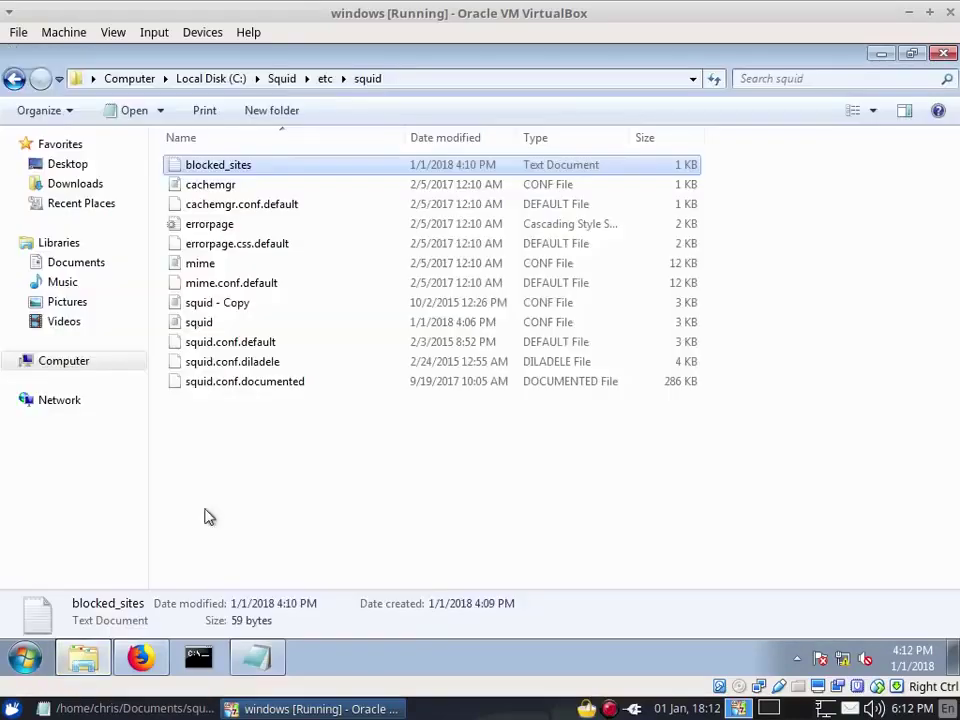
pyautogui.click(120, 708)
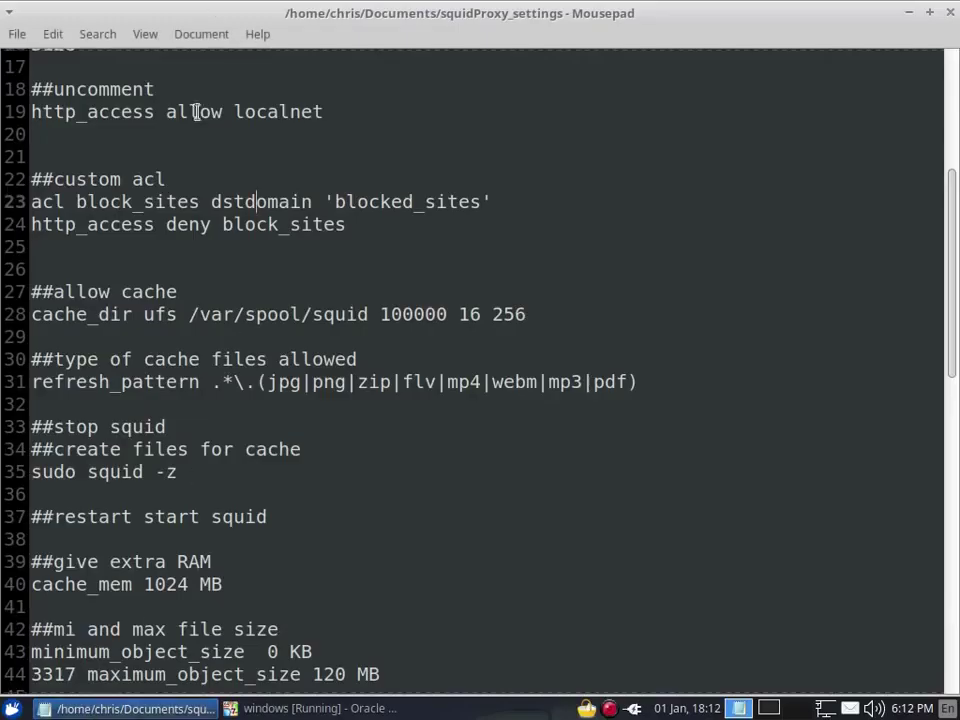
pyautogui.moveTo(484, 202)
pyautogui.mouseDown()
pyautogui.moveTo(336, 200)
pyautogui.moveTo(490, 204)
pyautogui.mouseUp()
pyautogui.click(483, 202)
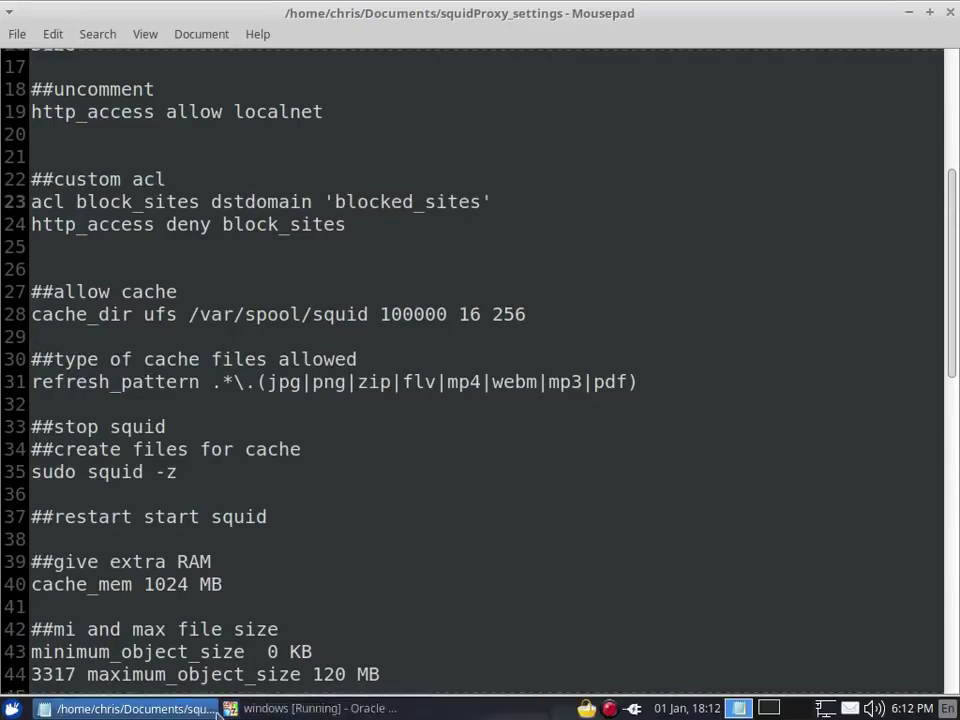
pyautogui.click(270, 710)
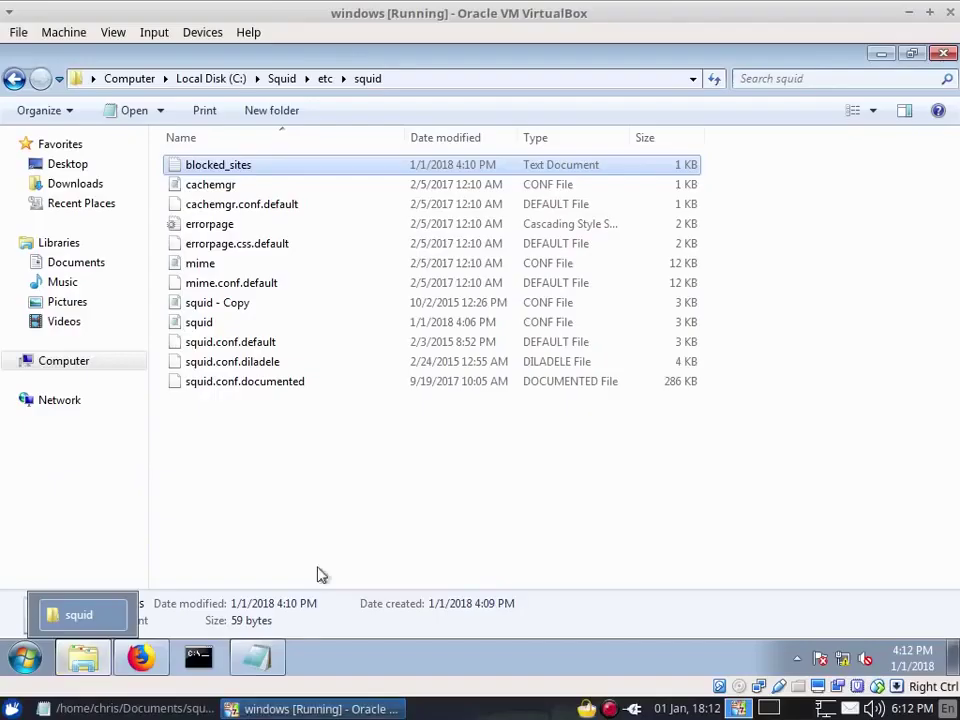
pyautogui.click(257, 657)
pyautogui.write('blocke')
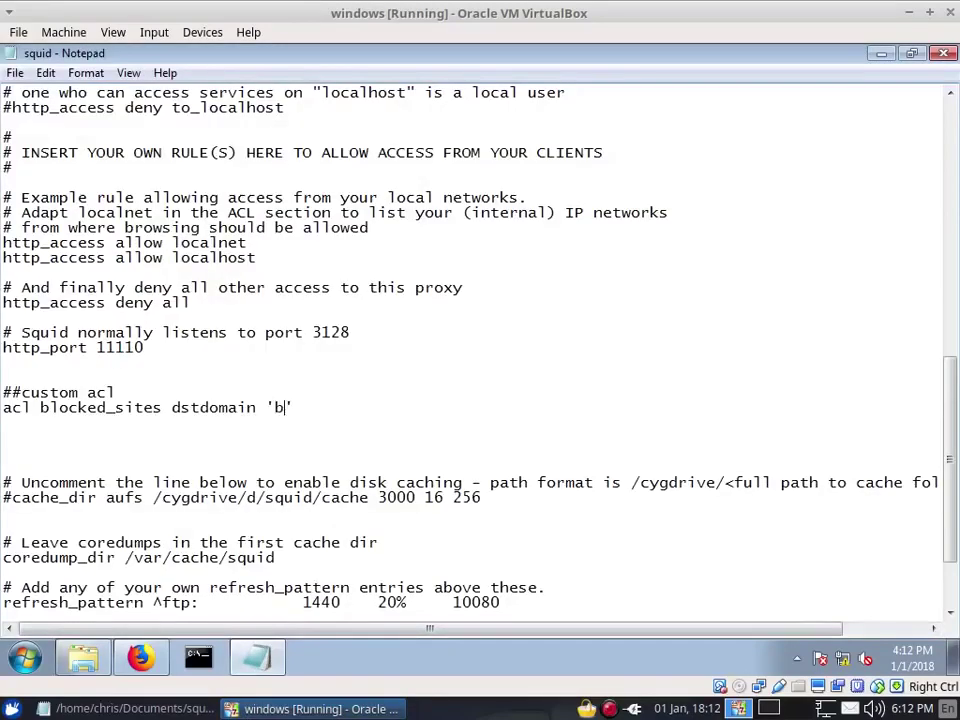
pyautogui.write('d_sites')
pyautogui.press('Return')
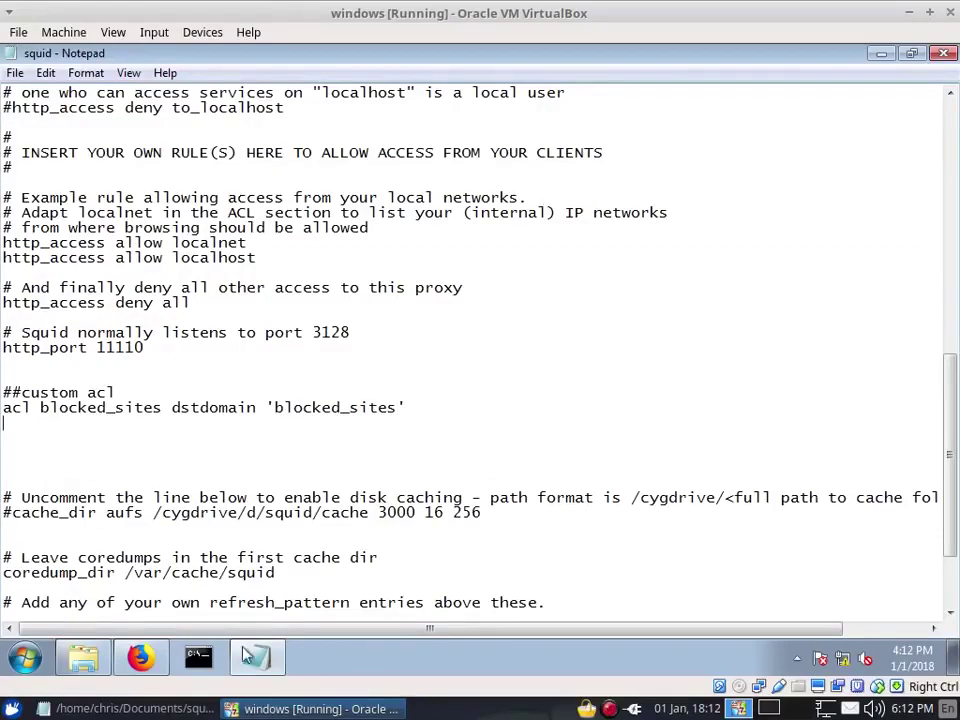
# Check the deny rule in the Mousepad notes and add http_access deny blocked_sites under the acl line, copying the acl name from that line.
pyautogui.click(135, 708)
pyautogui.moveTo(36, 224); pyautogui.dragTo(133, 224)
pyautogui.click(263, 238)
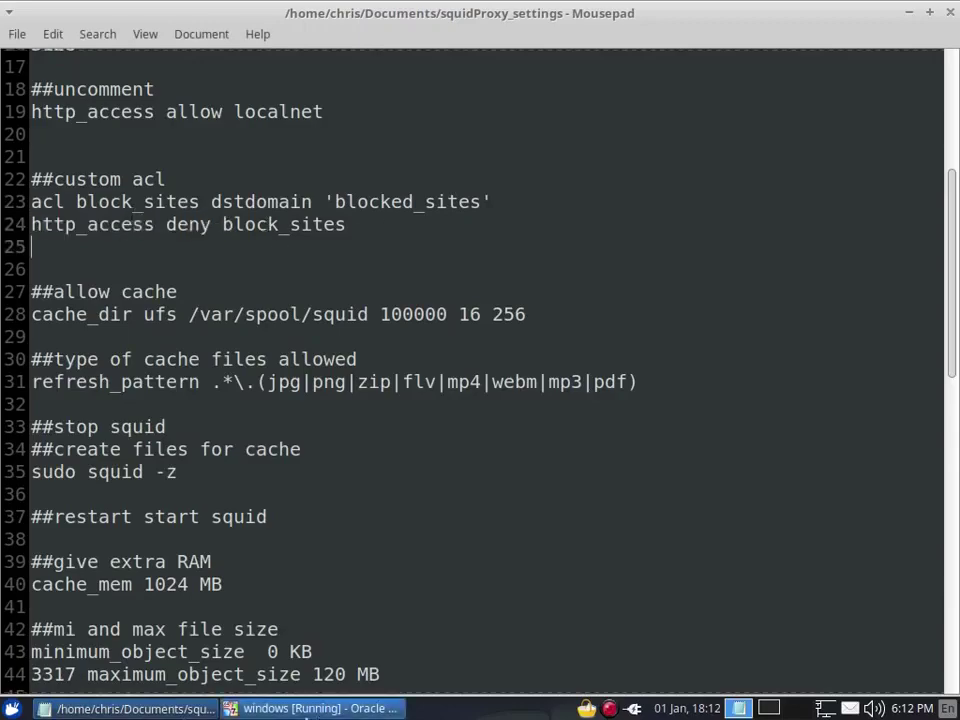
pyautogui.click(310, 708)
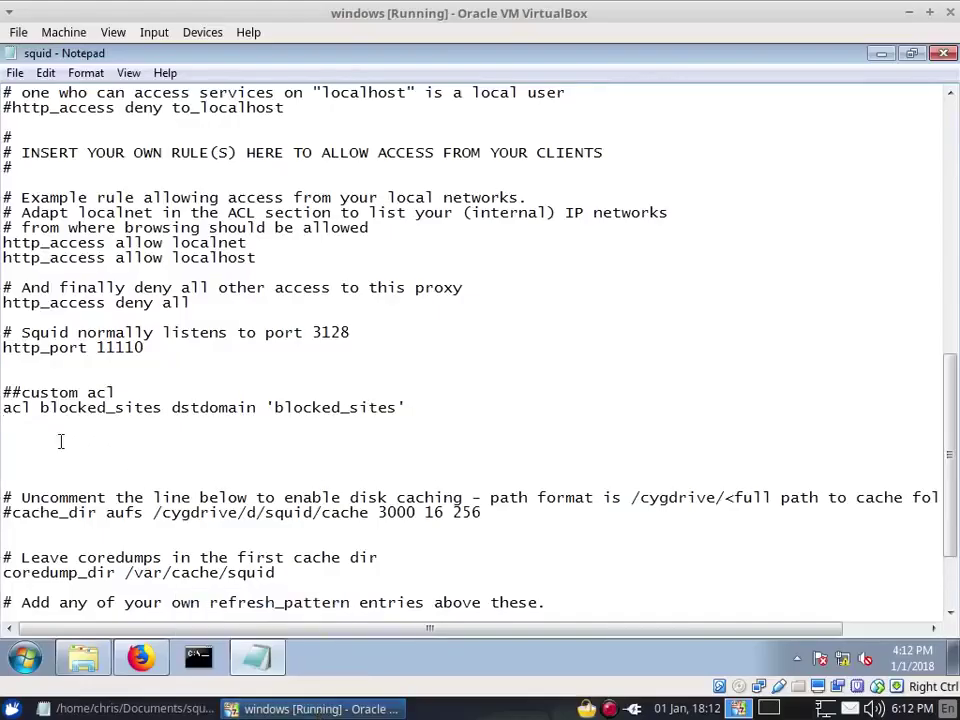
pyautogui.write('http_access deny')
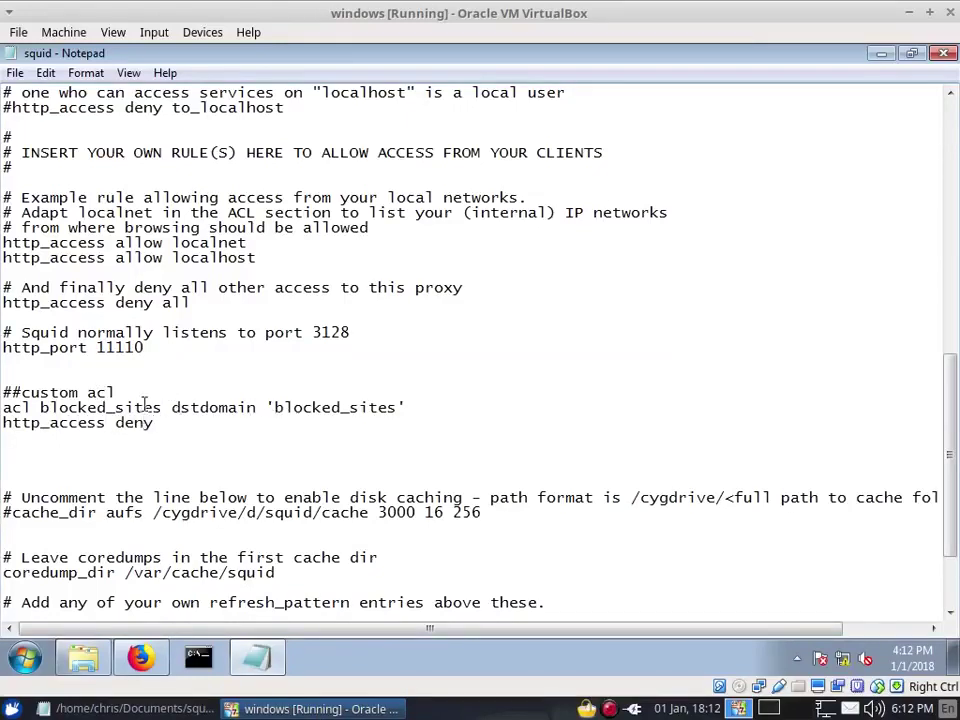
pyautogui.moveTo(165, 408); pyautogui.dragTo(40, 407)
pyautogui.rightClick(40, 407)
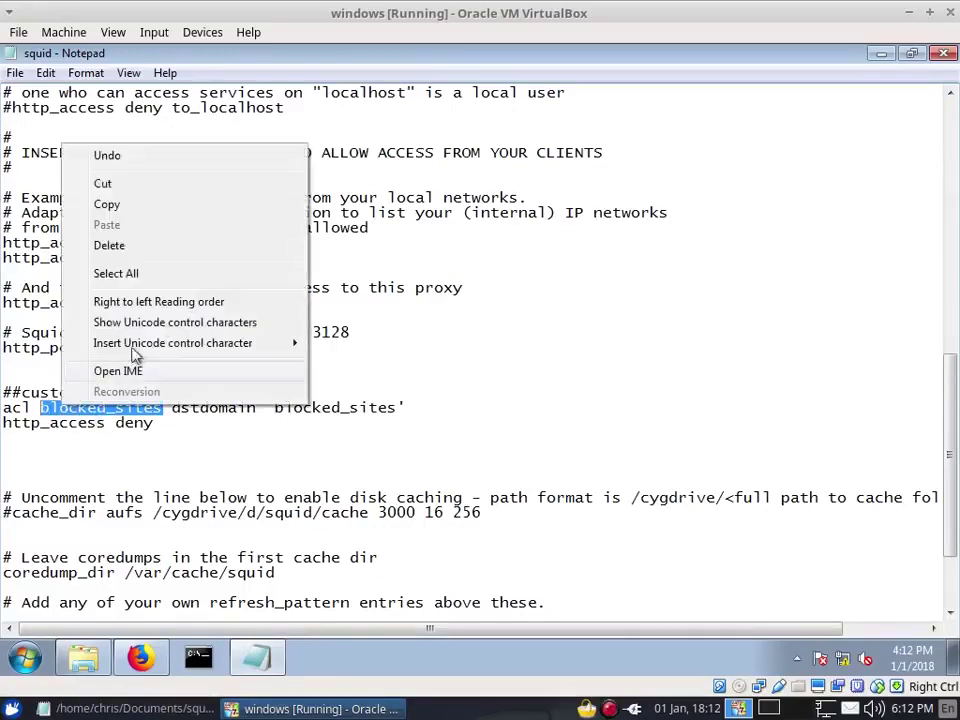
pyautogui.click(144, 206)
pyautogui.click(208, 418)
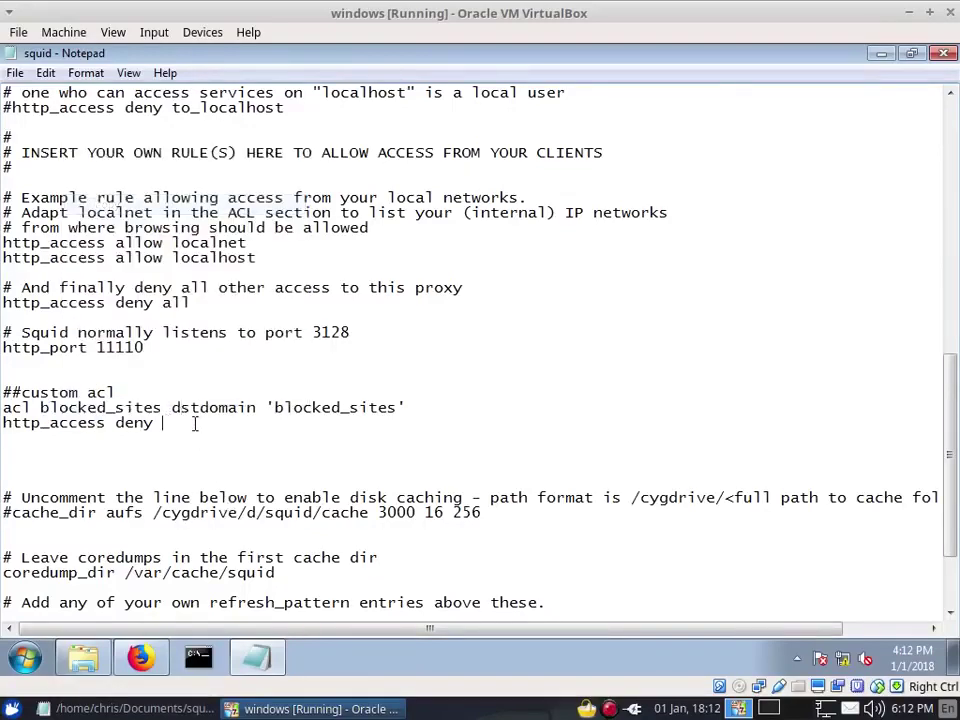
pyautogui.rightClick(195, 423)
pyautogui.click(261, 244)
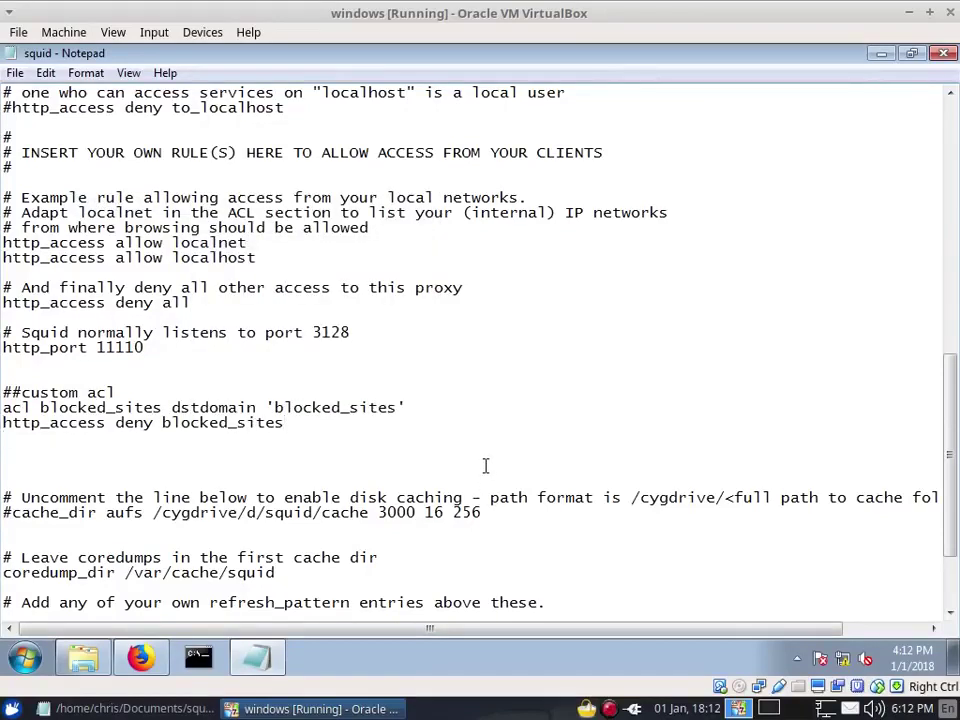
# Restart the Squid service by stopping it and starting it again, allowing both User Account Control requests.
pyautogui.click(797, 658)
pyautogui.rightClick(827, 580)
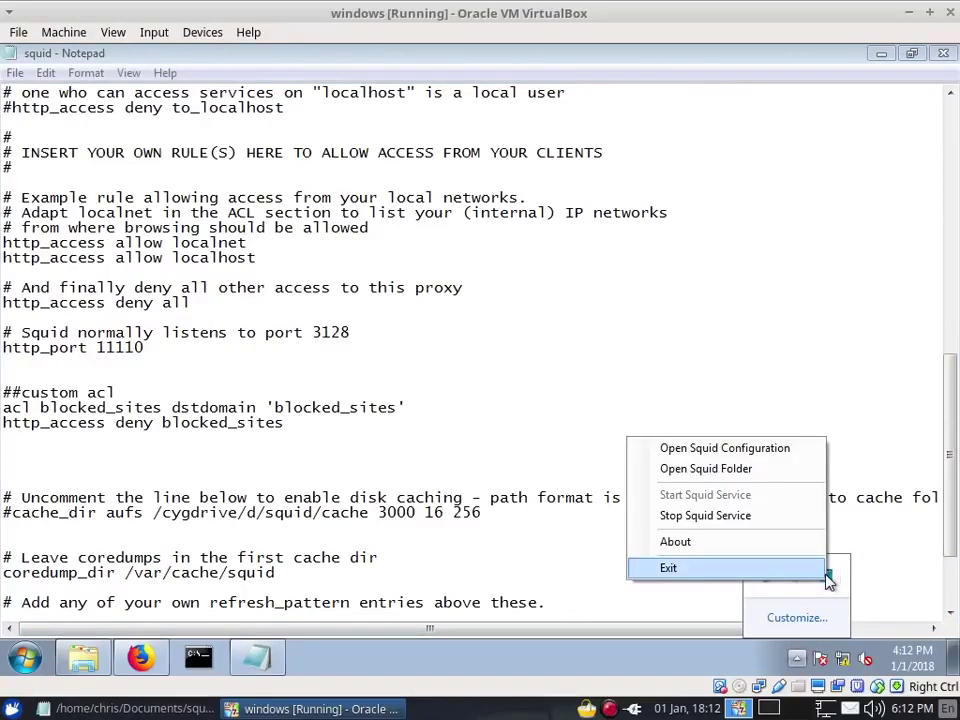
pyautogui.click(767, 516)
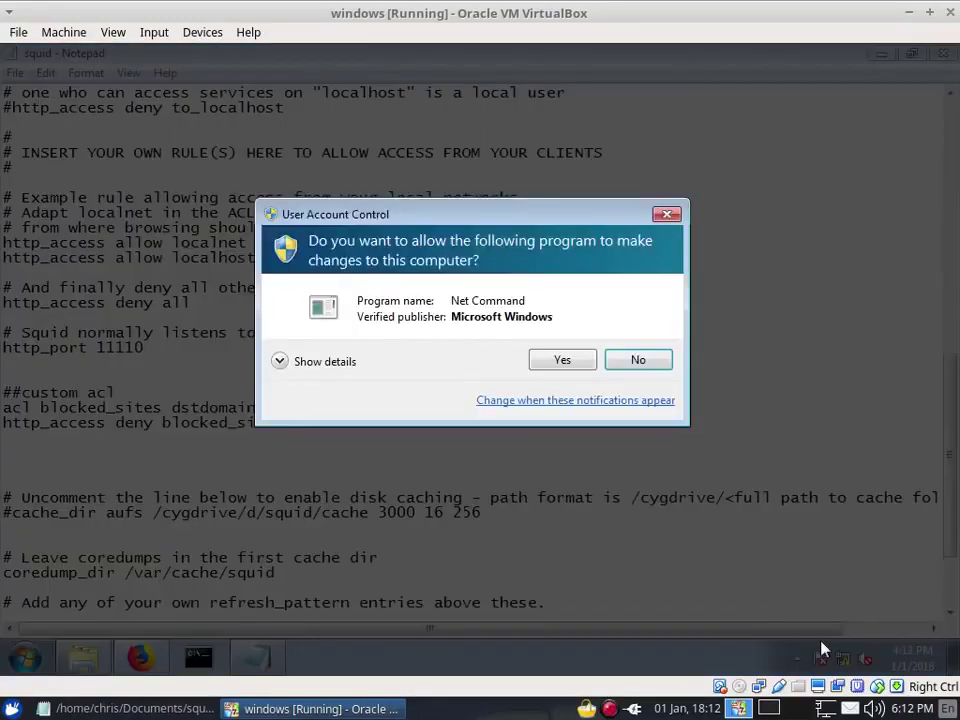
pyautogui.click(562, 360)
pyautogui.click(797, 658)
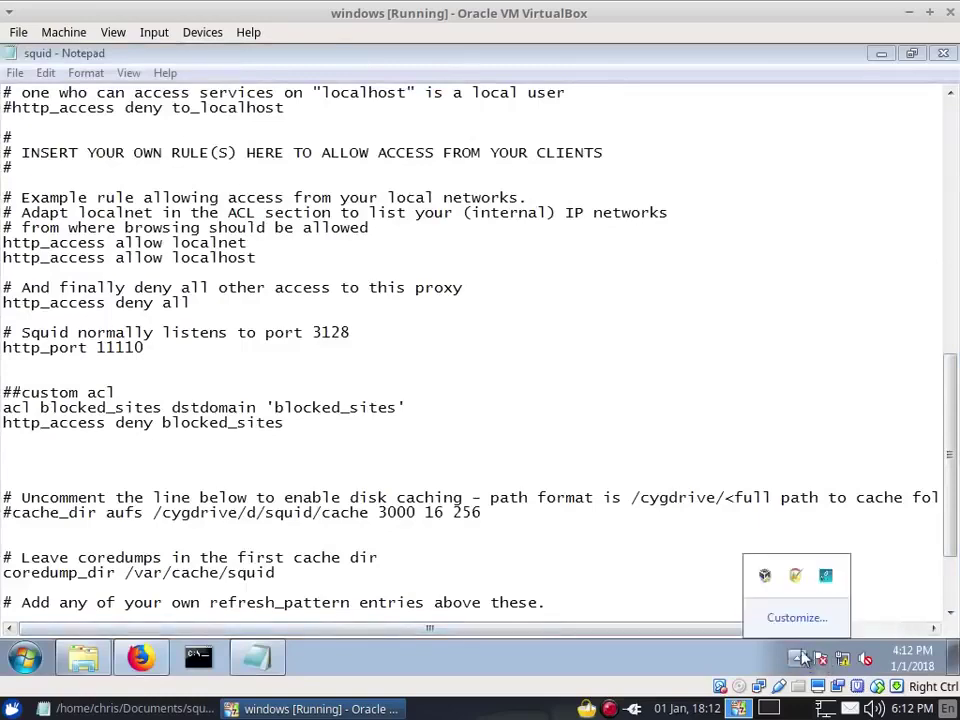
pyautogui.rightClick(825, 576)
pyautogui.click(735, 484)
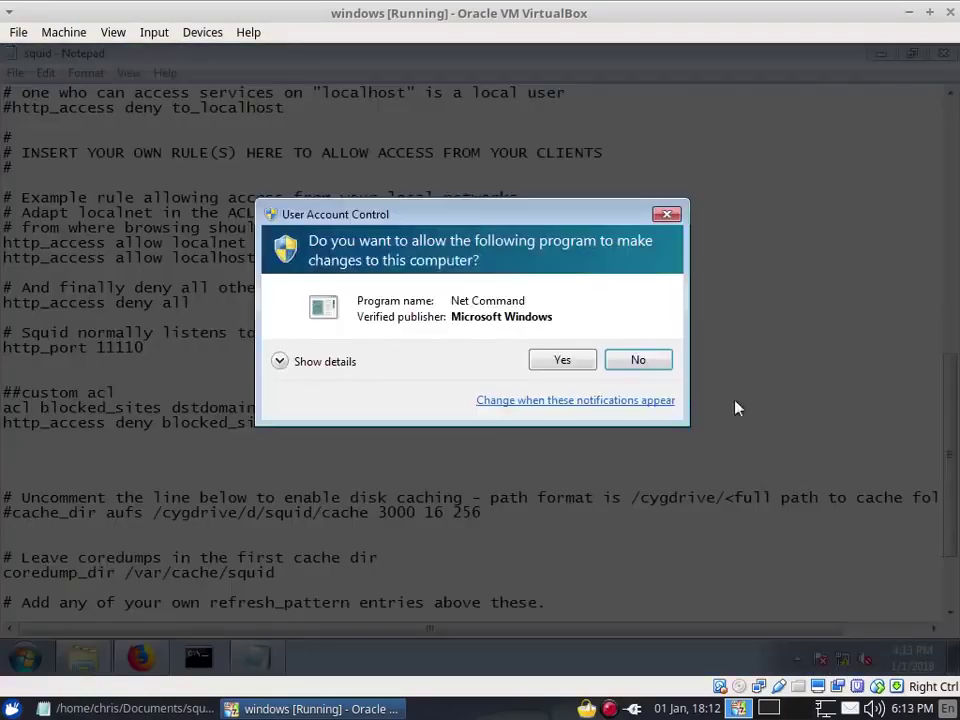
pyautogui.click(547, 362)
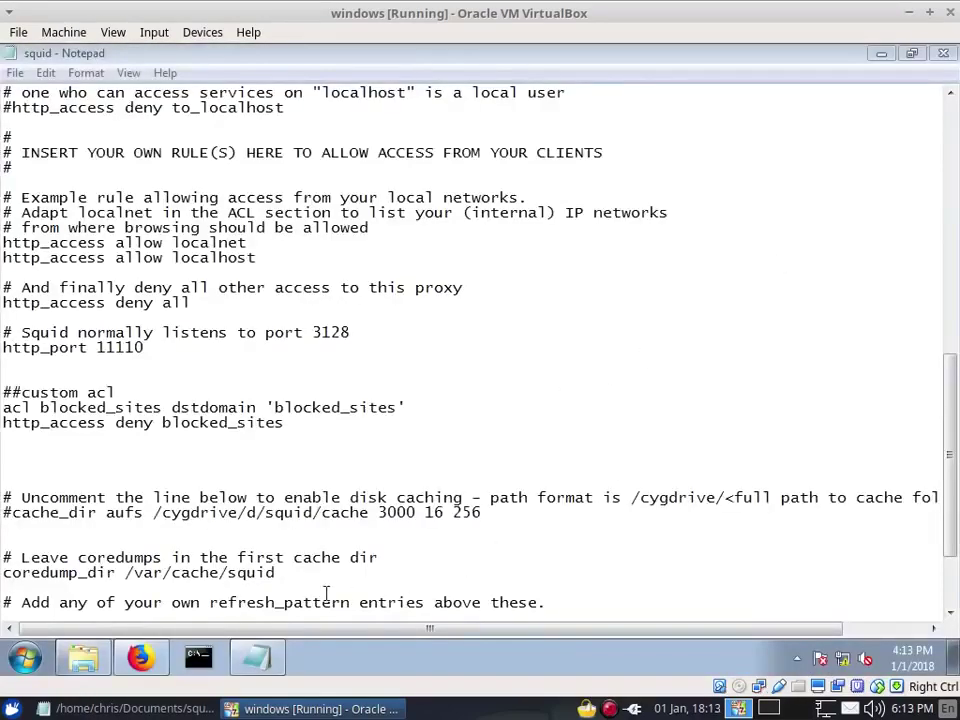
# Test the block in Firefox by loading facebook.com in a new browser tab and reloading the page.
pyautogui.click(140, 657)
pyautogui.click(230, 80)
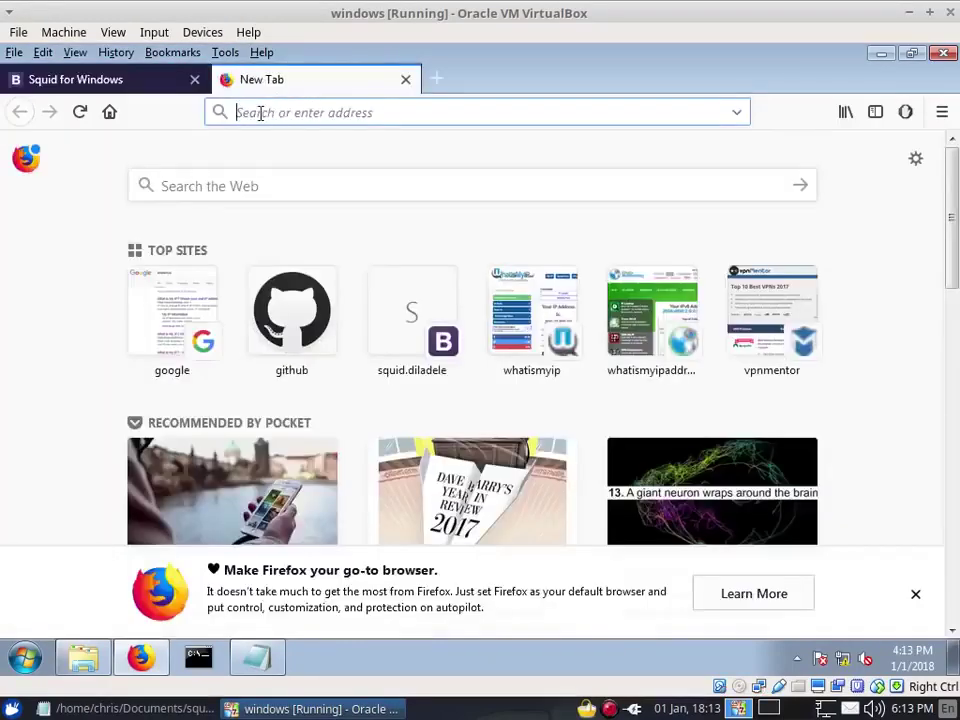
pyautogui.write('face')
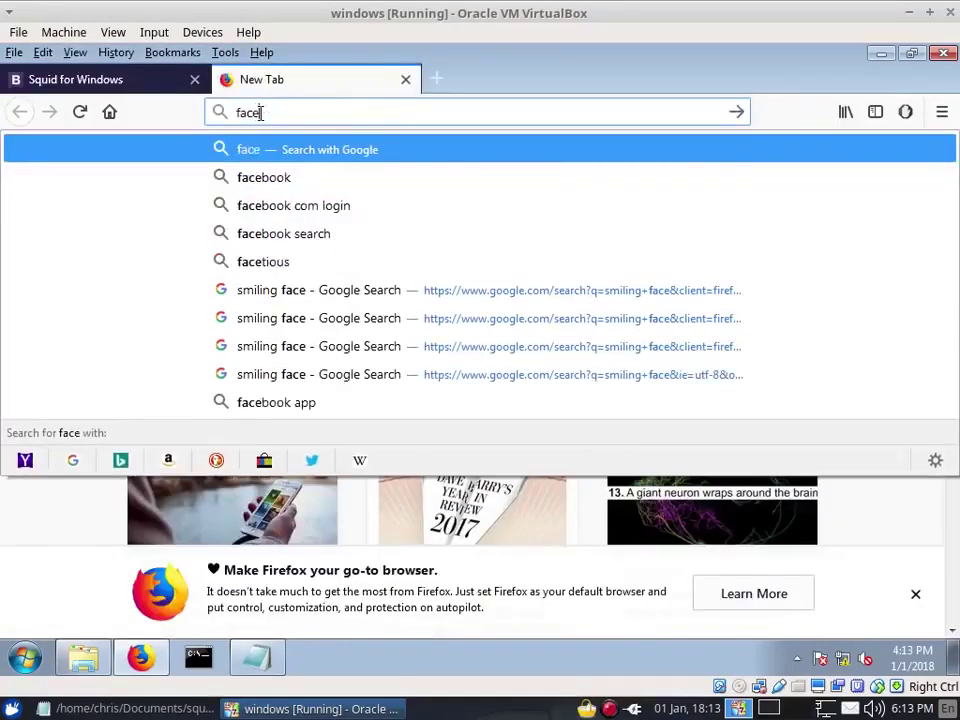
pyautogui.write('book.co')
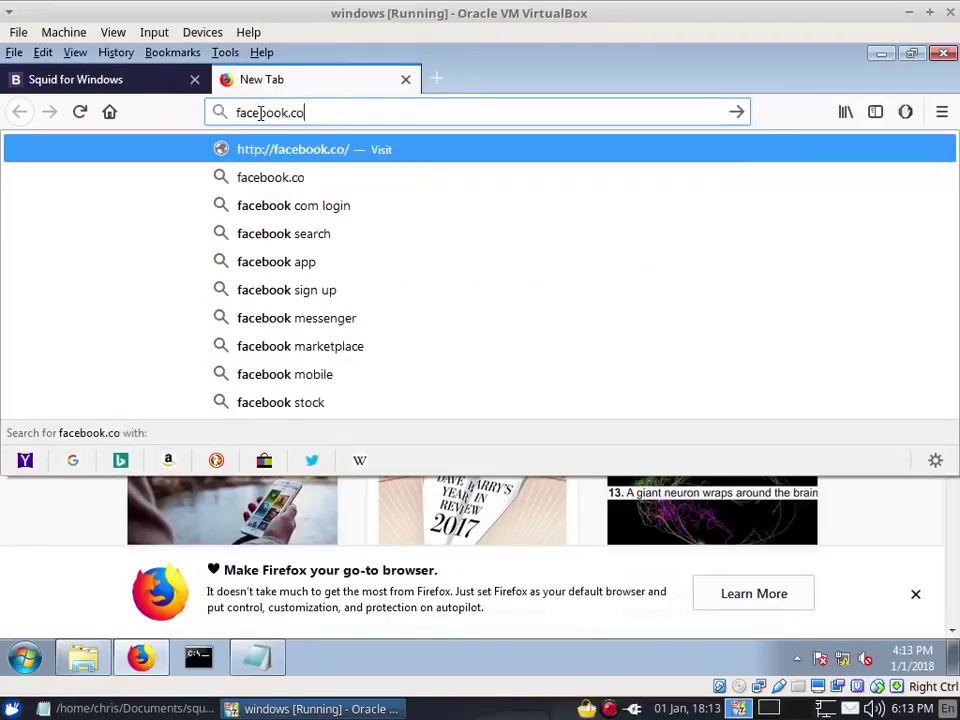
pyautogui.write('m')
pyautogui.press('Return')
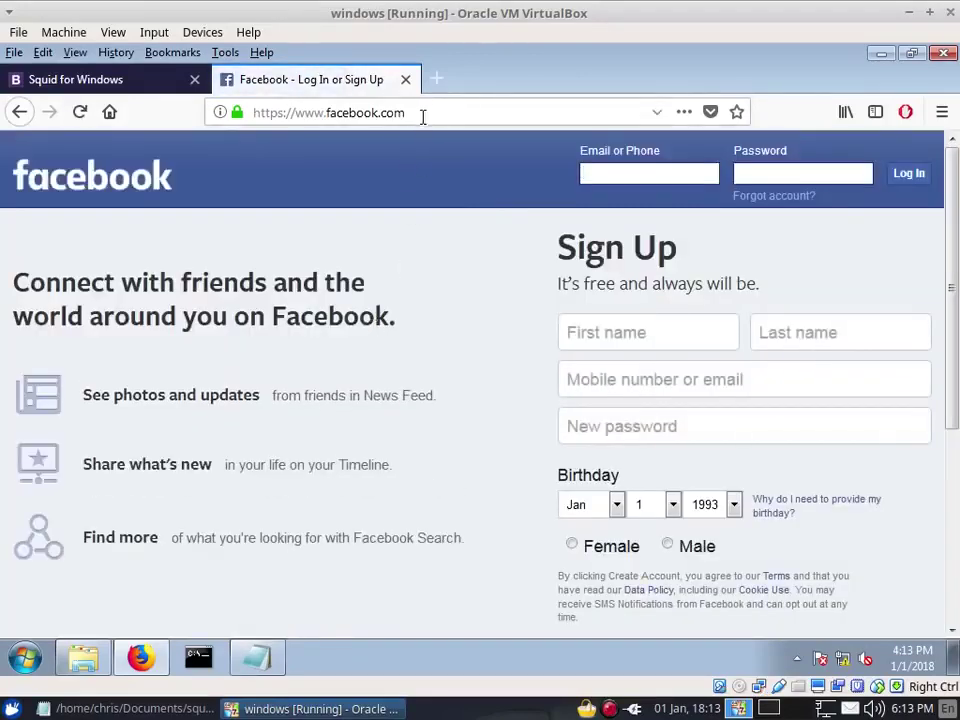
pyautogui.click(80, 111)
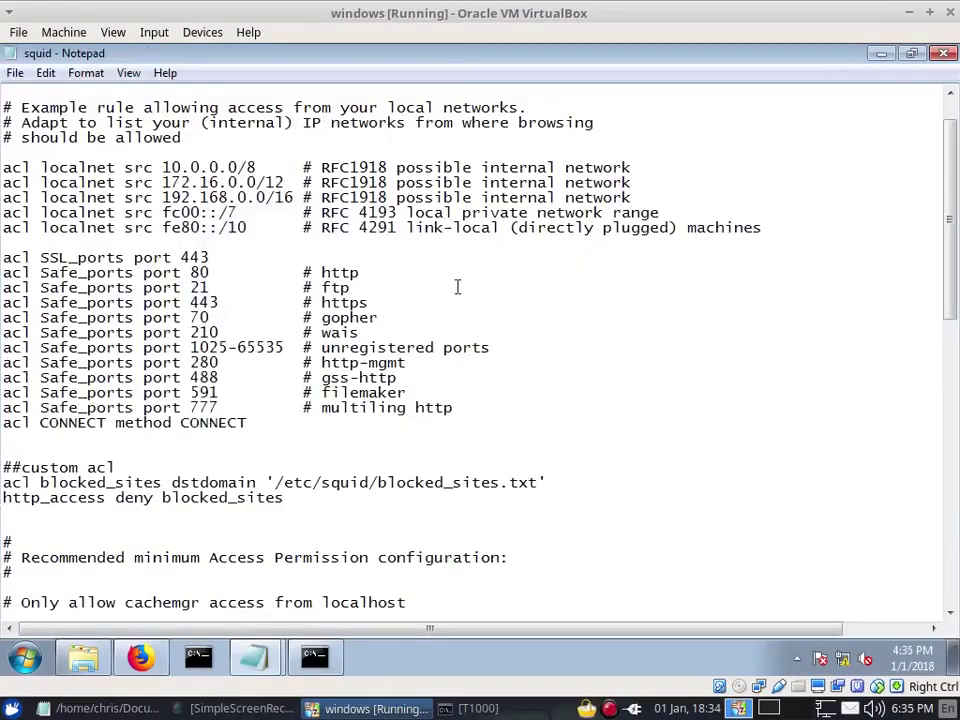
# Review the custom acl path '/etc/squid/blocked_sites.txt' in the squid configuration and the domains listed in the blocked_sites file.
pyautogui.scroll(-1, 655, 342)
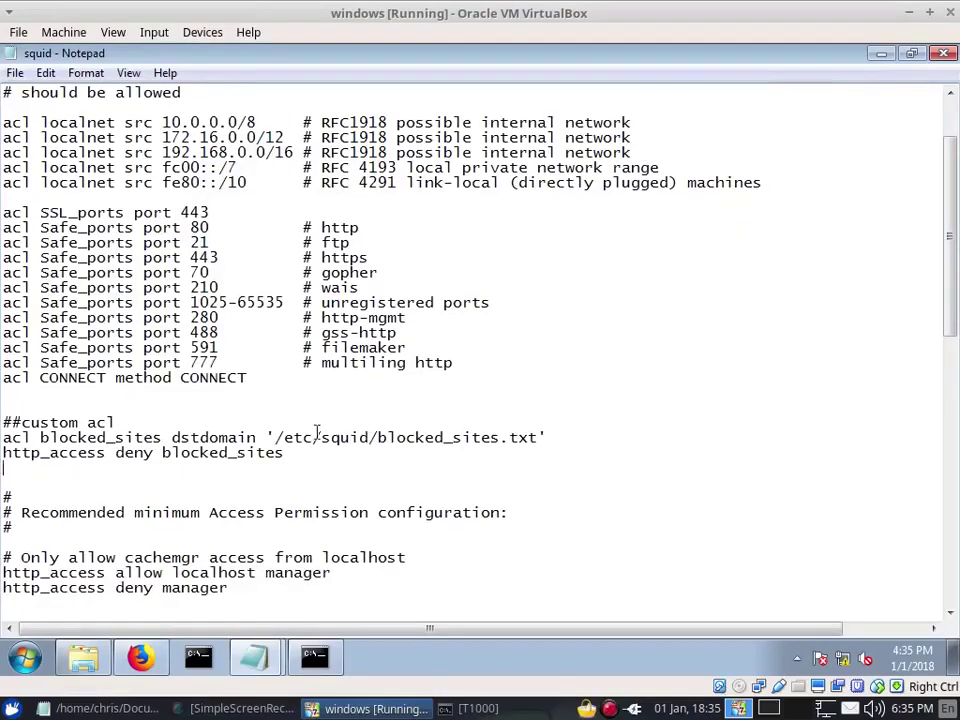
pyautogui.moveTo(8, 437); pyautogui.dragTo(104, 437)
pyautogui.click(104, 440)
pyautogui.moveTo(339, 441); pyautogui.dragTo(480, 437)
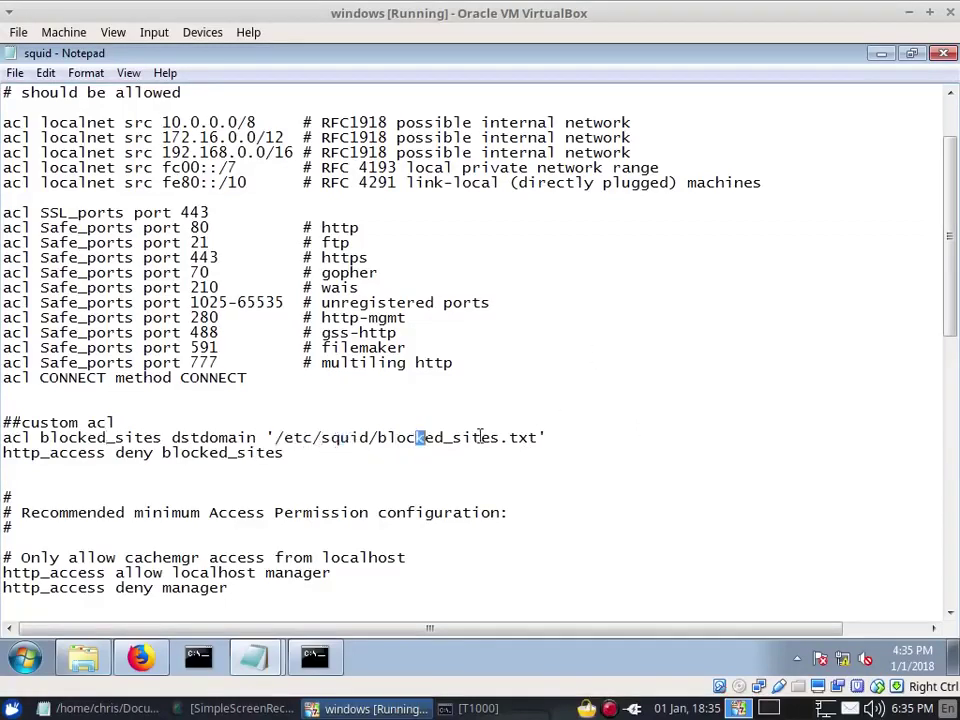
pyautogui.click(255, 657)
pyautogui.click(279, 592)
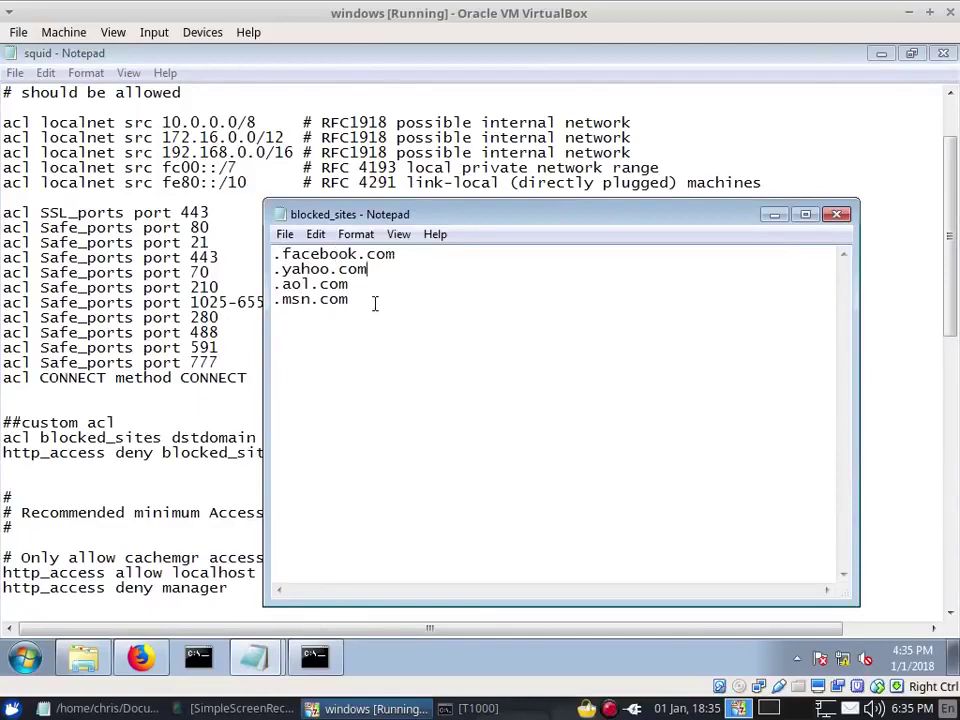
pyautogui.click(774, 214)
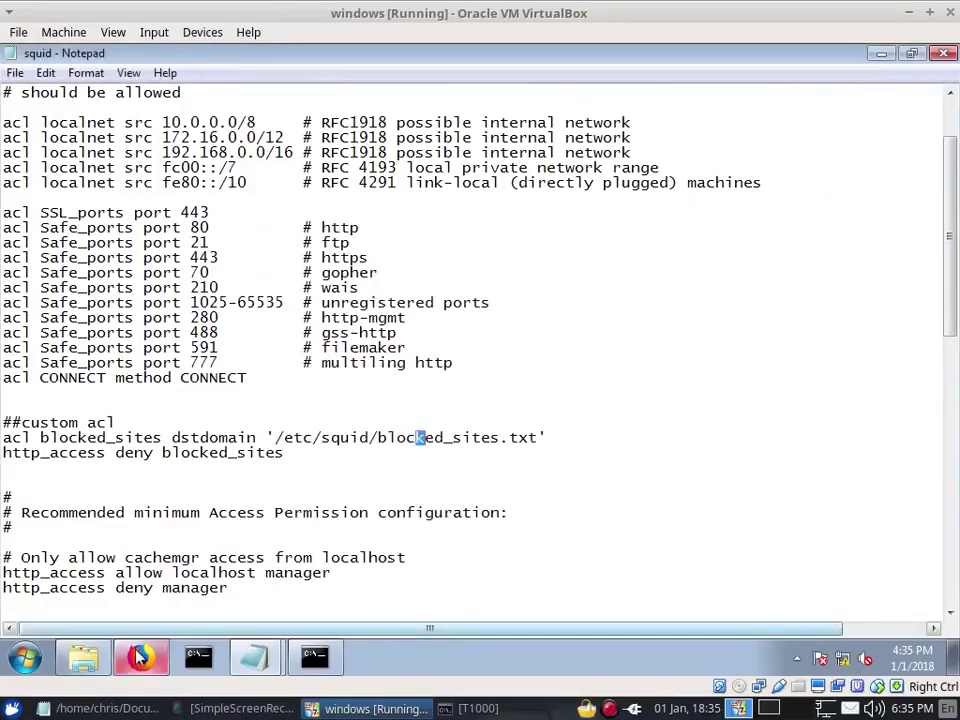
# Switch to Firefox and test the block by loading yahoo.com in the page that failed to load.
pyautogui.hotkey('alt', 'Tab')
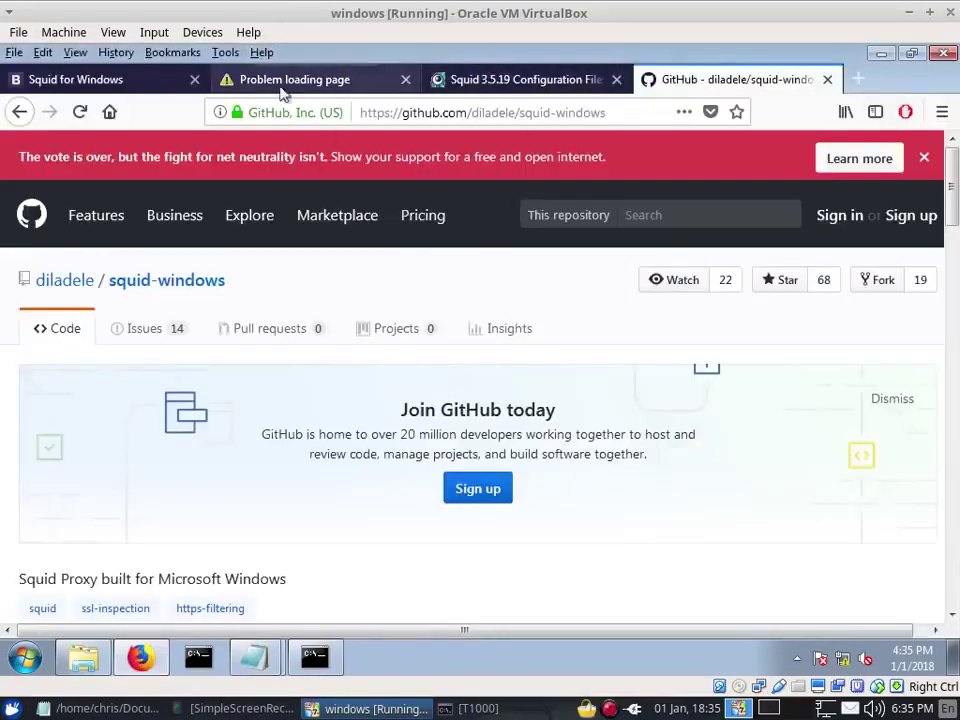
pyautogui.click(336, 84)
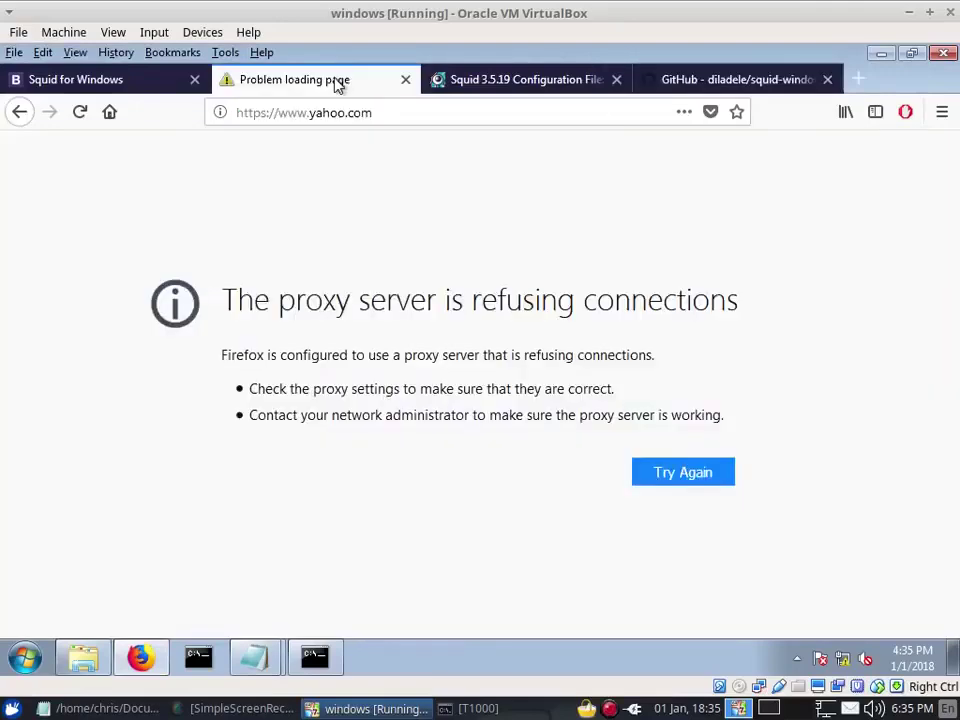
pyautogui.click(397, 112)
pyautogui.doubleClick(345, 113)
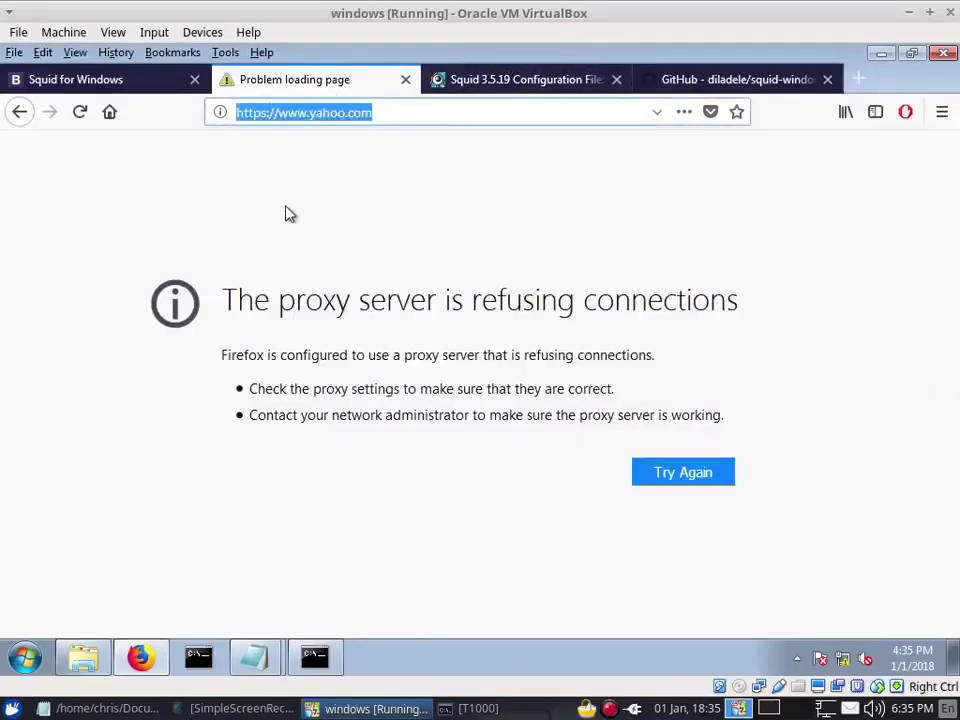
pyautogui.write('yahoo')
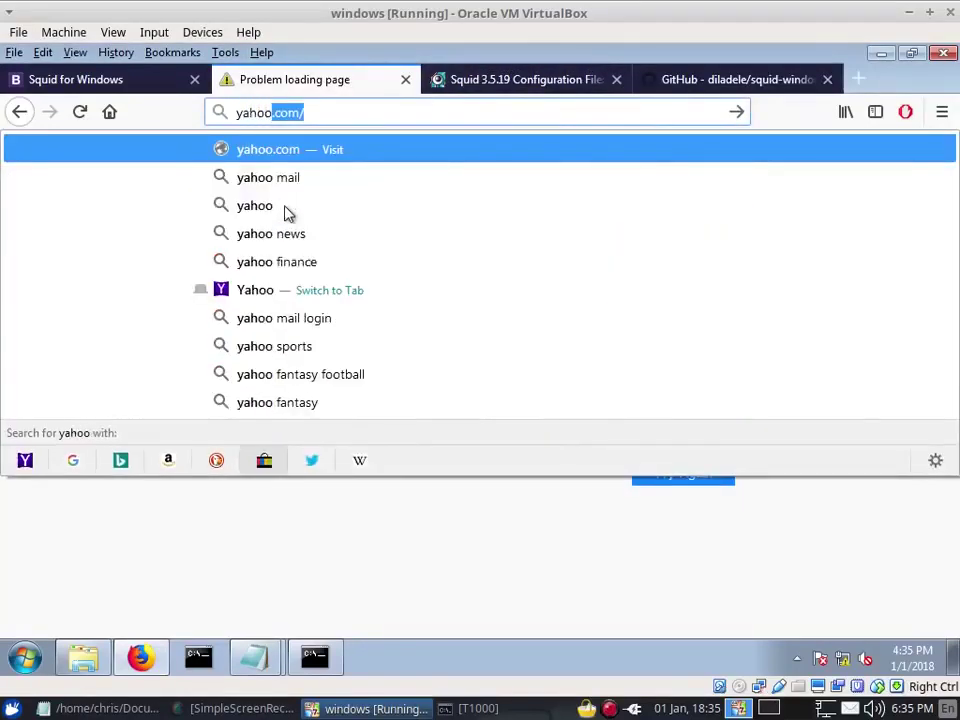
pyautogui.write('.co')
pyautogui.press('Return')
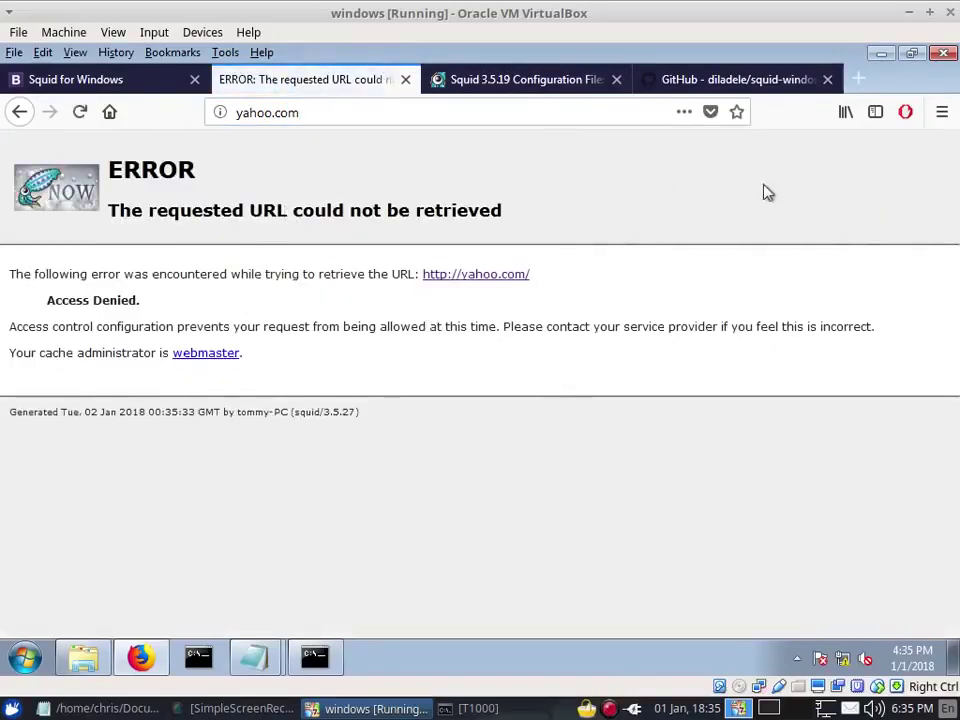
# Test an unlisted site by searching for youtube and opening YouTube from the results, and close its page.
pyautogui.click(262, 112)
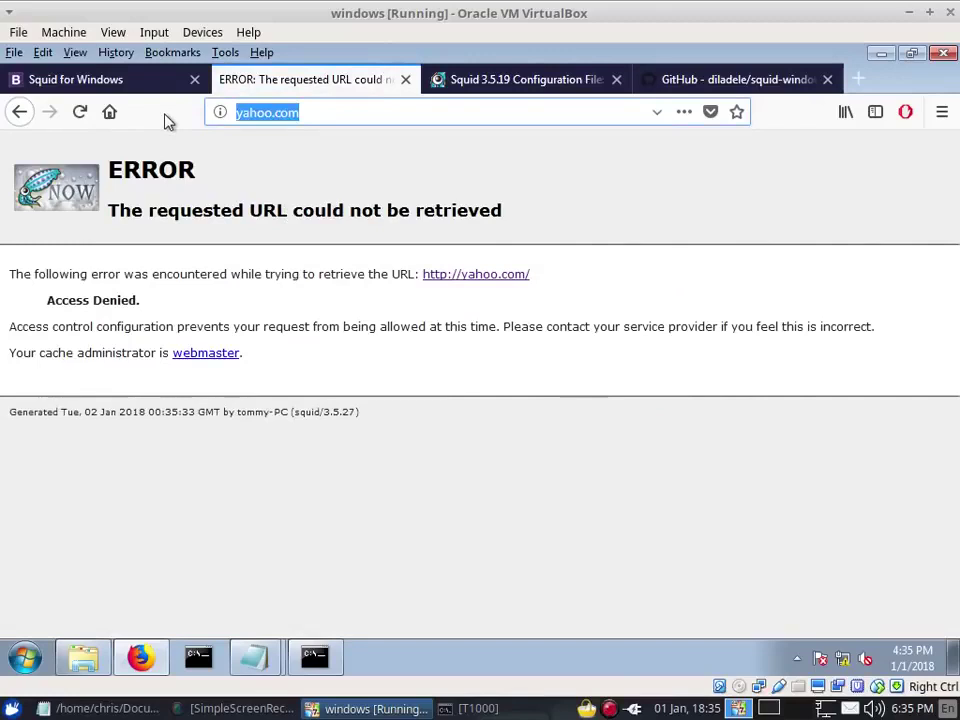
pyautogui.write('you')
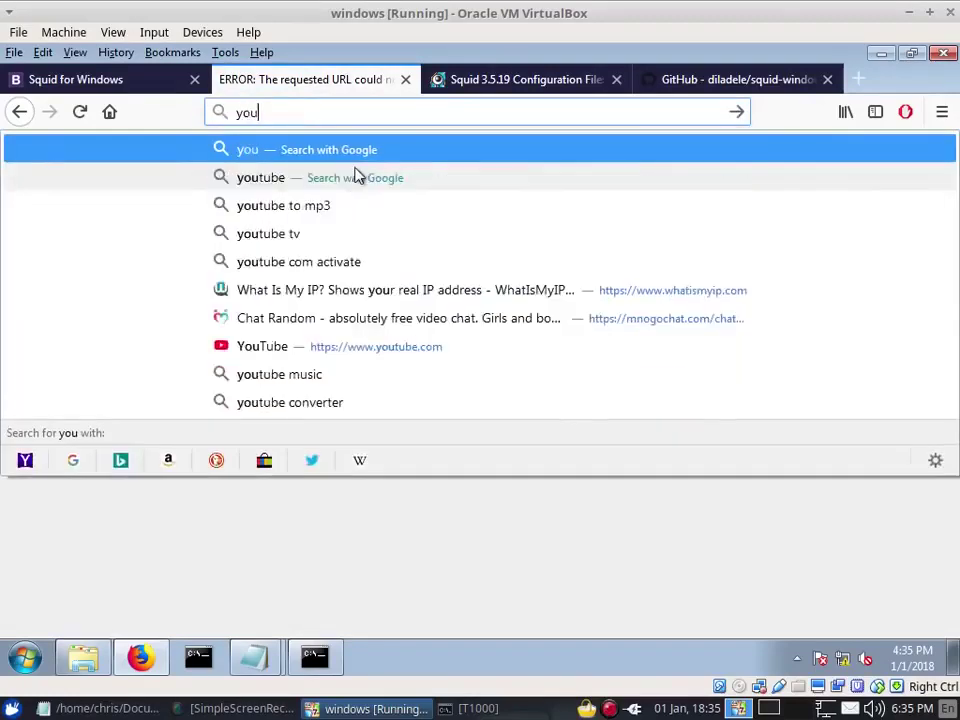
pyautogui.write('tube')
pyautogui.press('Return')
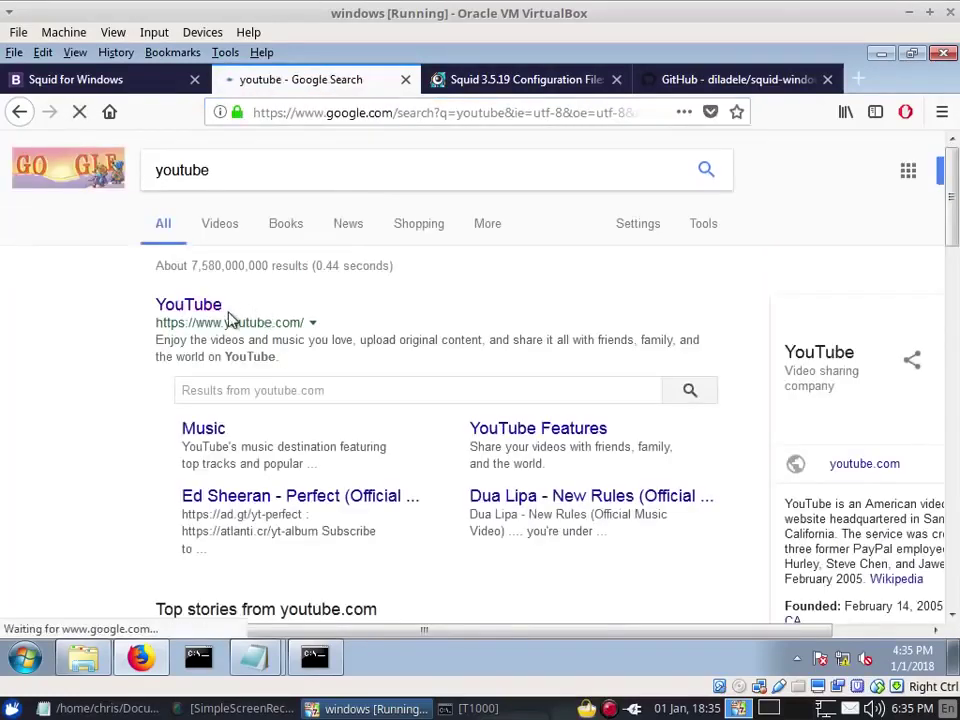
pyautogui.click(165, 306)
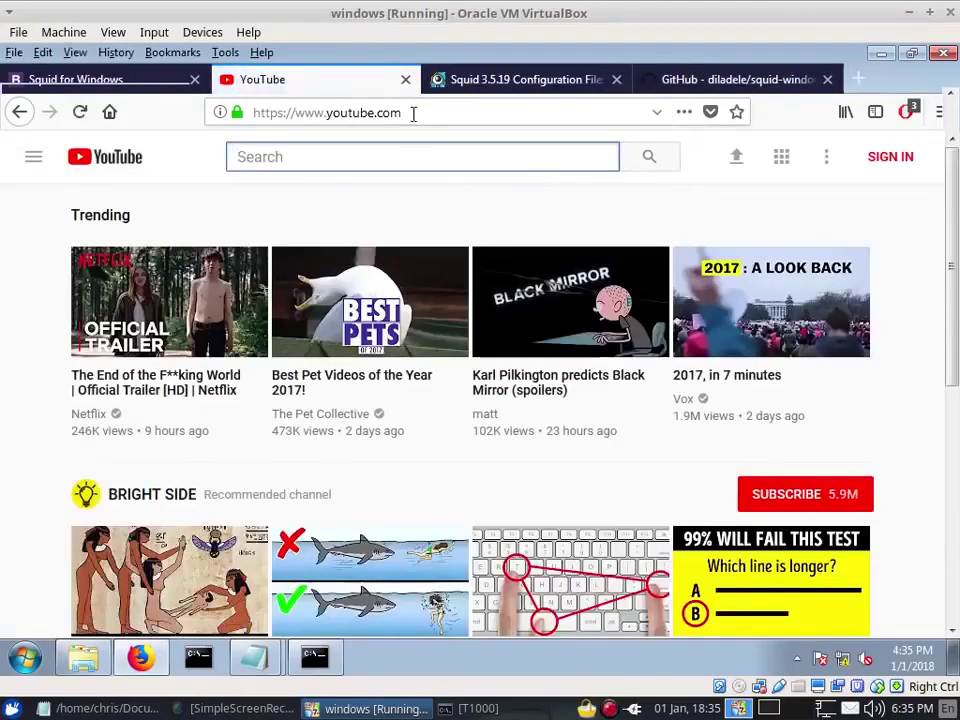
pyautogui.click(405, 85)
# Test the Facebook block from the top sites of a new Firefox page and close that page.
pyautogui.click(515, 87)
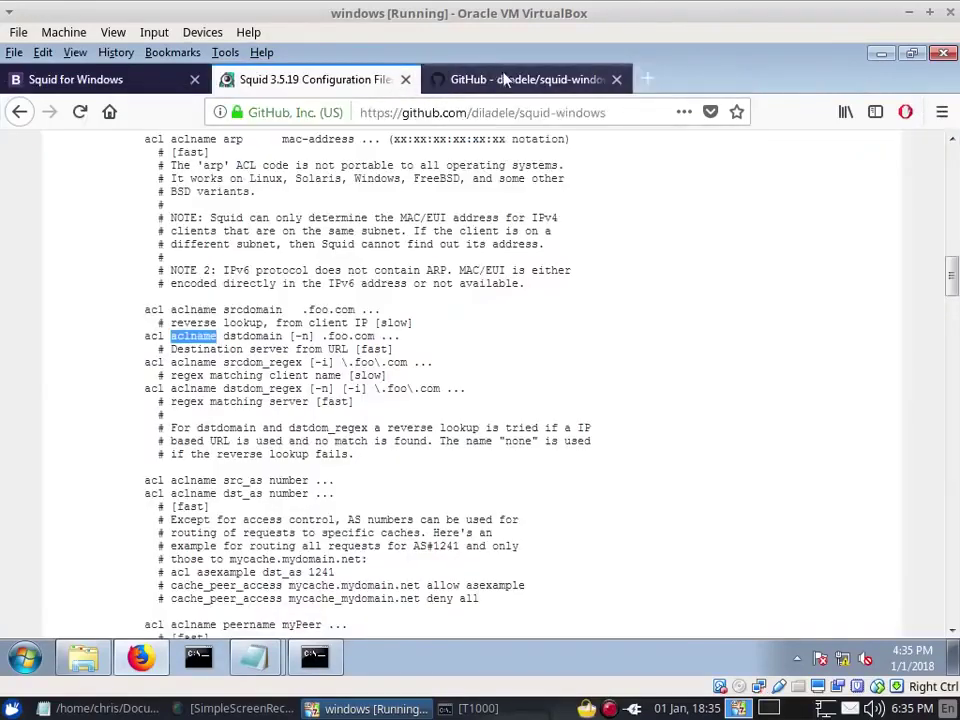
pyautogui.click(649, 80)
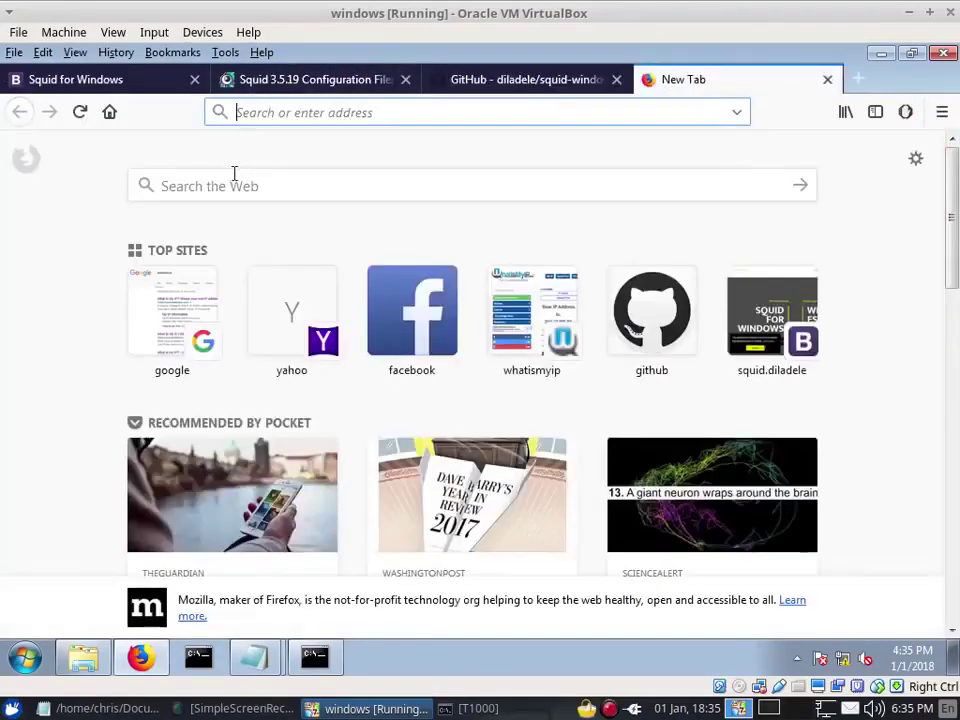
pyautogui.click(393, 322)
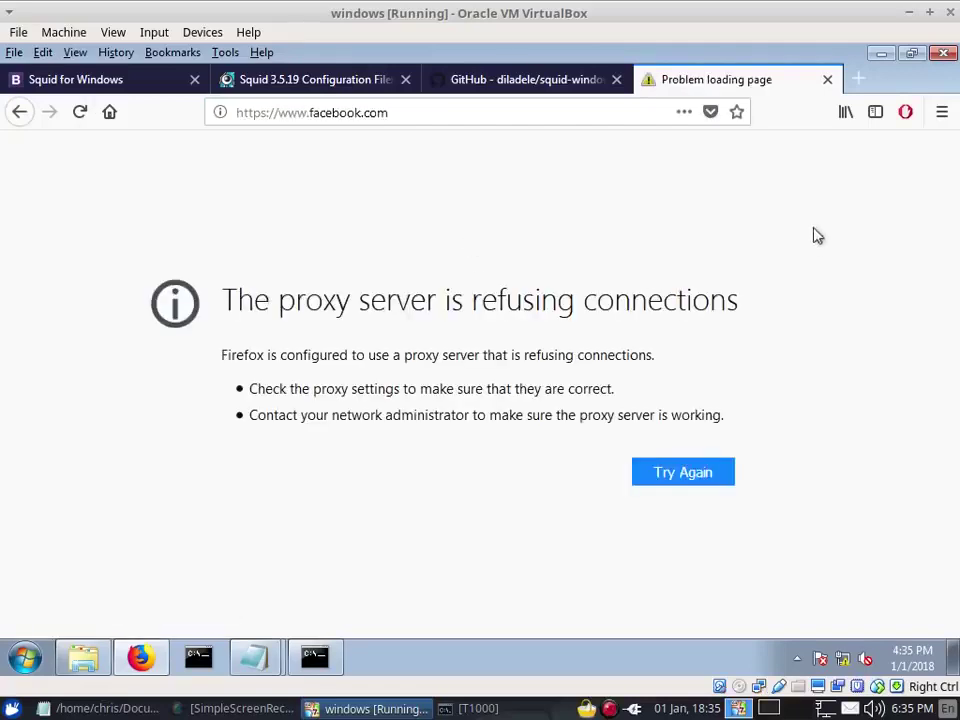
pyautogui.click(827, 79)
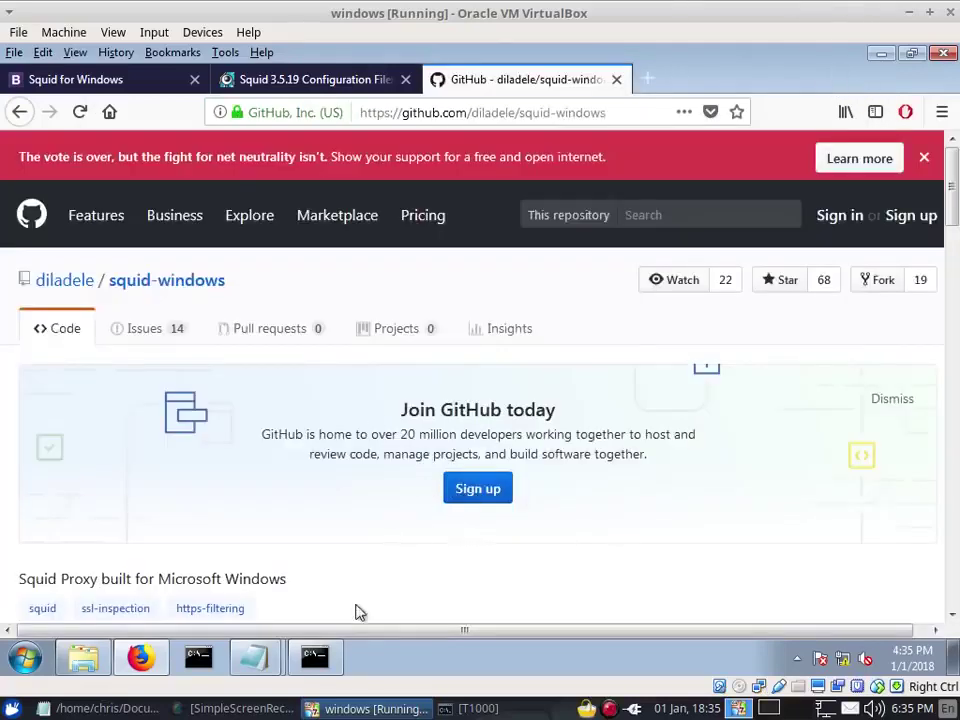
# Check the domains in the blocked_sites file, close the file, and close the GitHub page in Firefox.
pyautogui.click(264, 665)
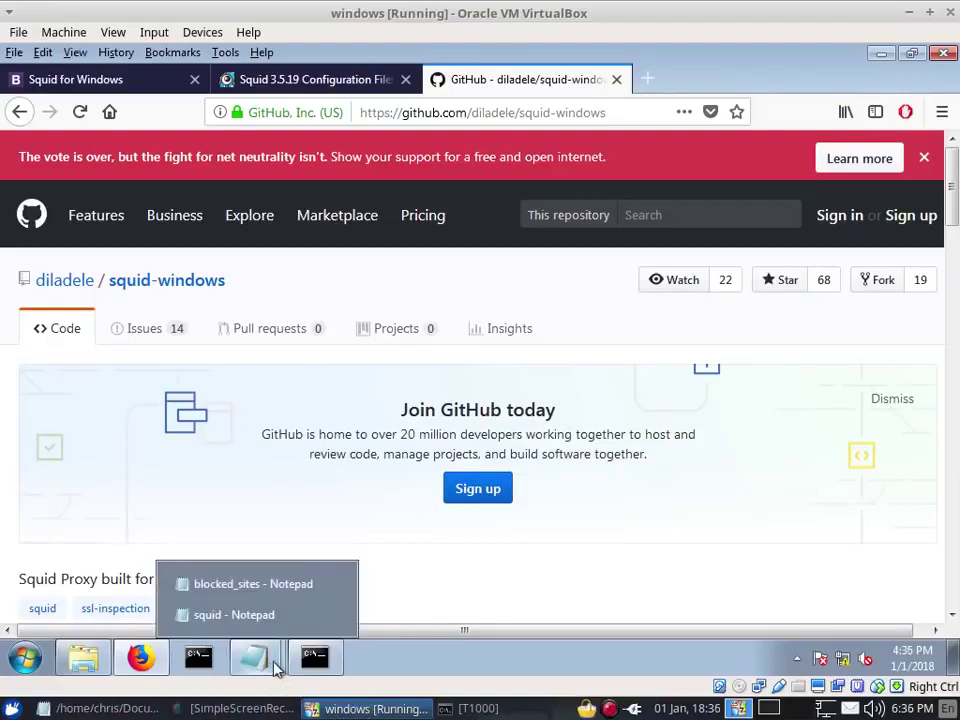
pyautogui.click(262, 586)
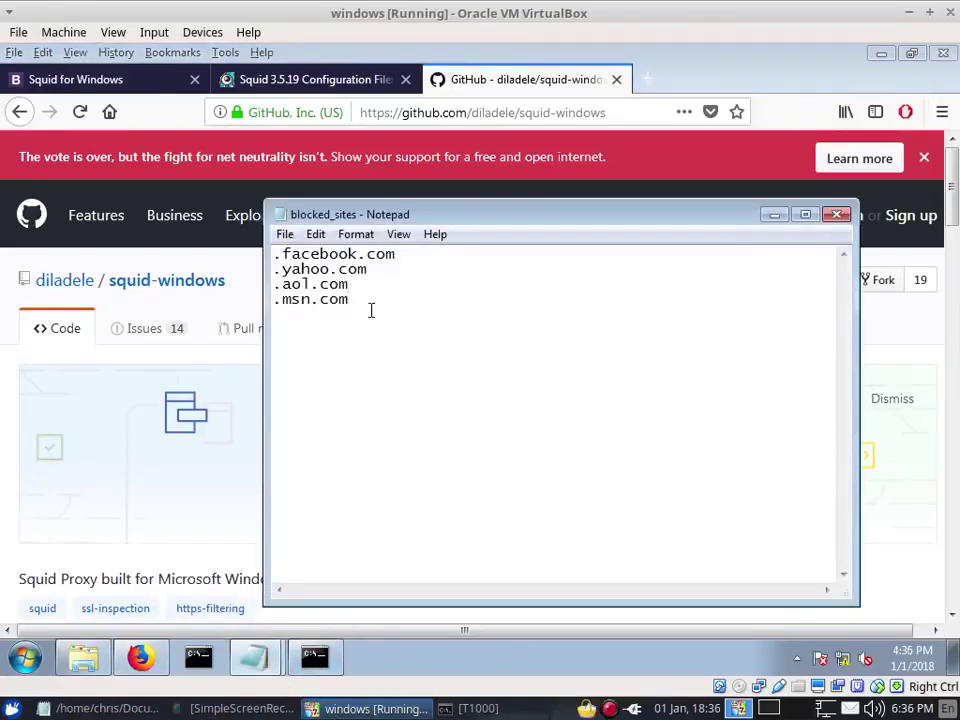
pyautogui.click(837, 214)
pyautogui.click(837, 220)
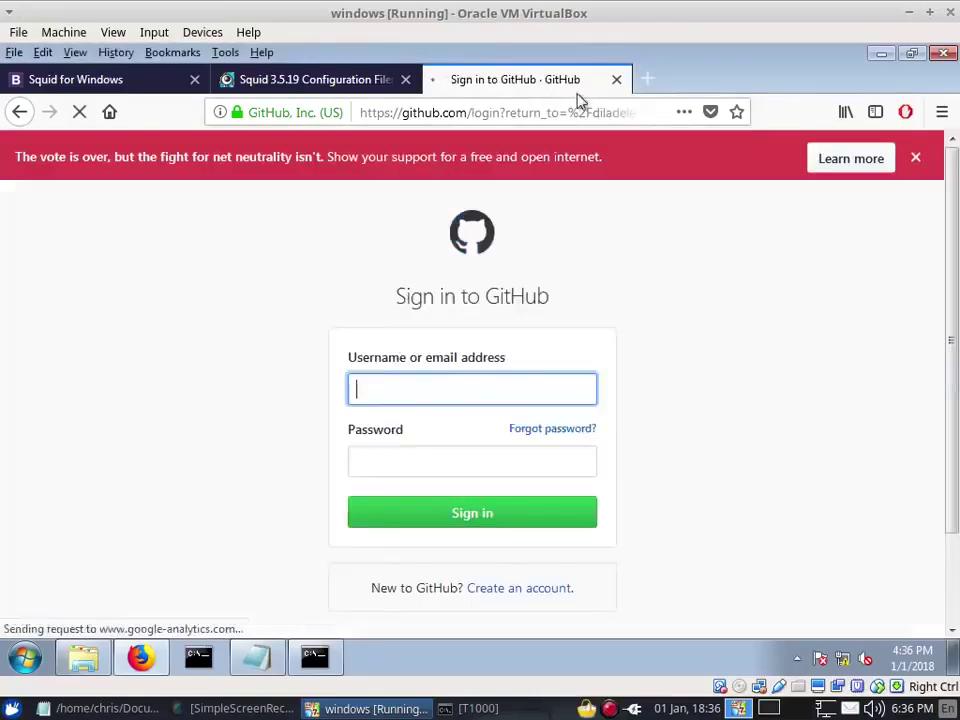
pyautogui.click(616, 79)
# Examine the cache_dir line under ##allow cache in the Mousepad notes and switch to the T1000 terminal holding squid.conf.
pyautogui.click(107, 708)
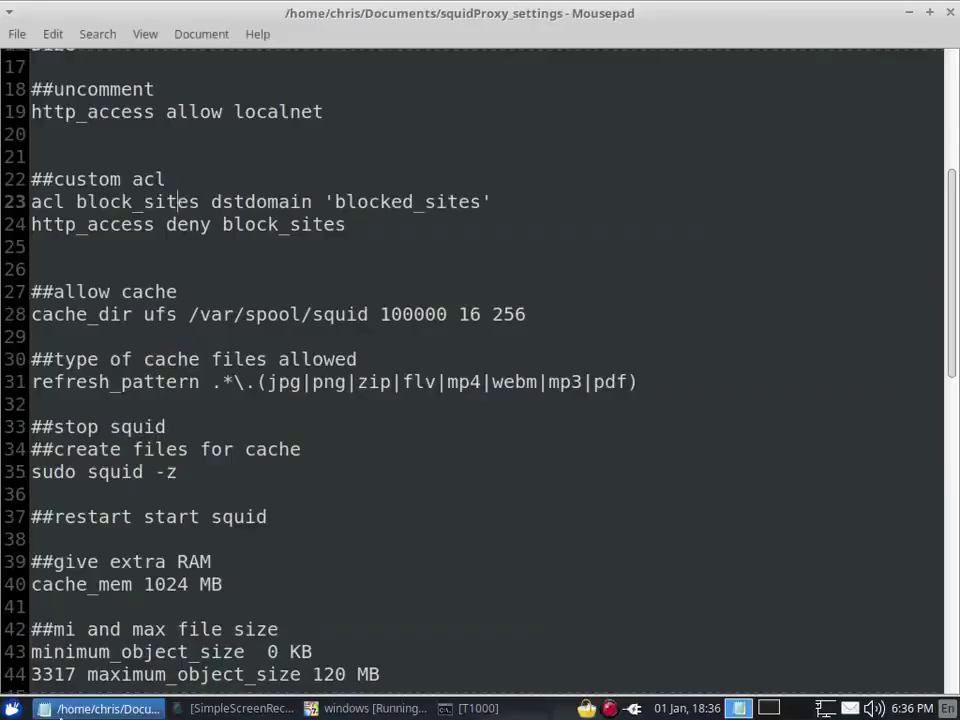
pyautogui.click(324, 252)
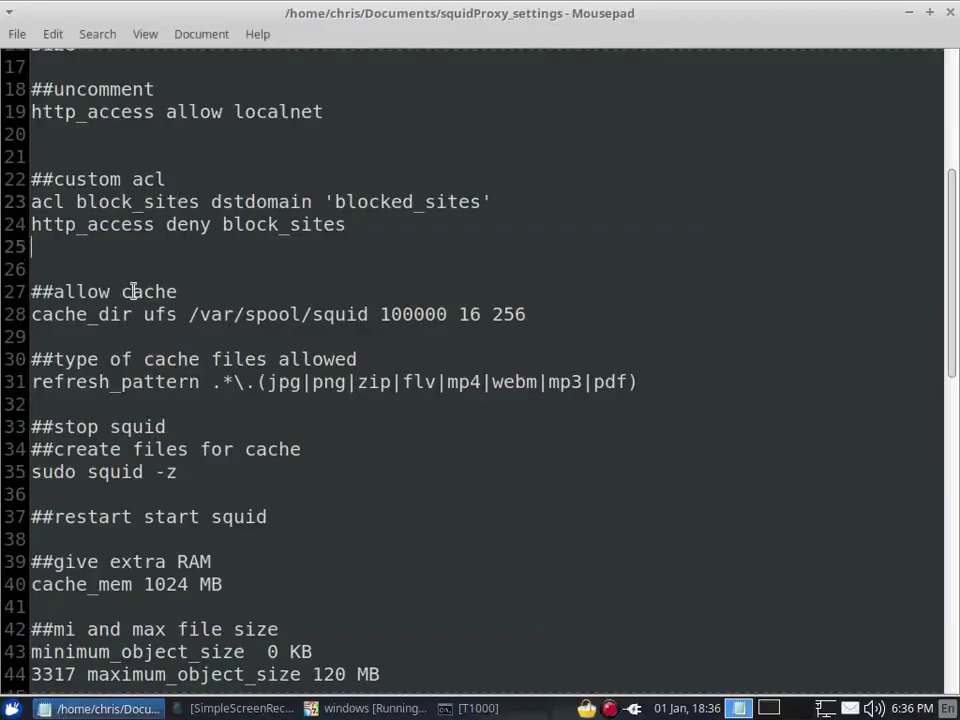
pyautogui.scroll(-1, 198, 287)
pyautogui.moveTo(36, 241); pyautogui.dragTo(536, 259)
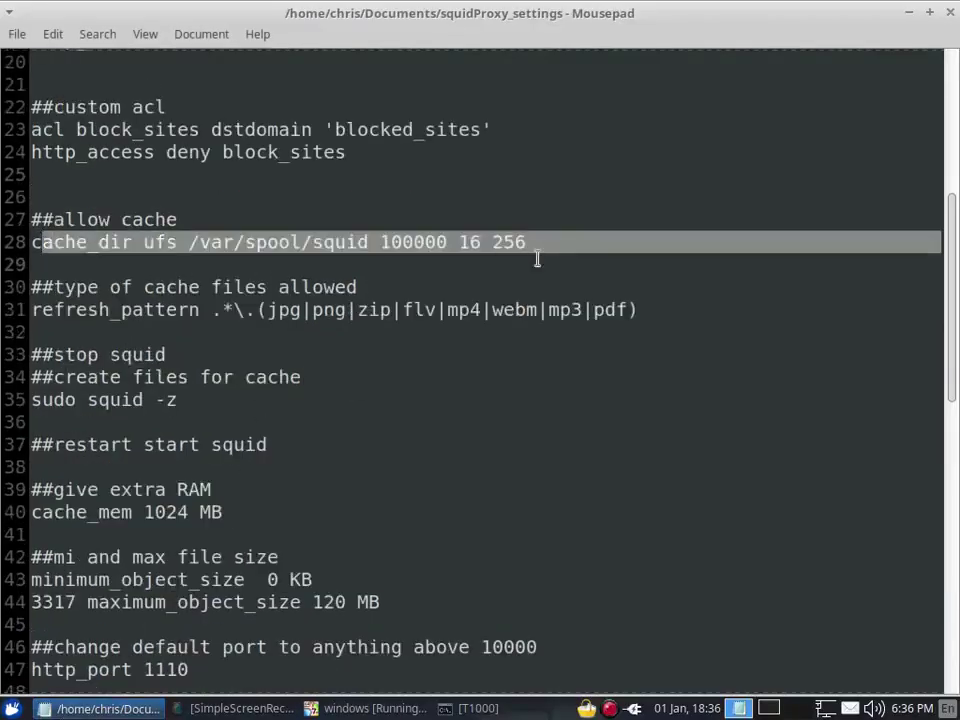
pyautogui.click(611, 283)
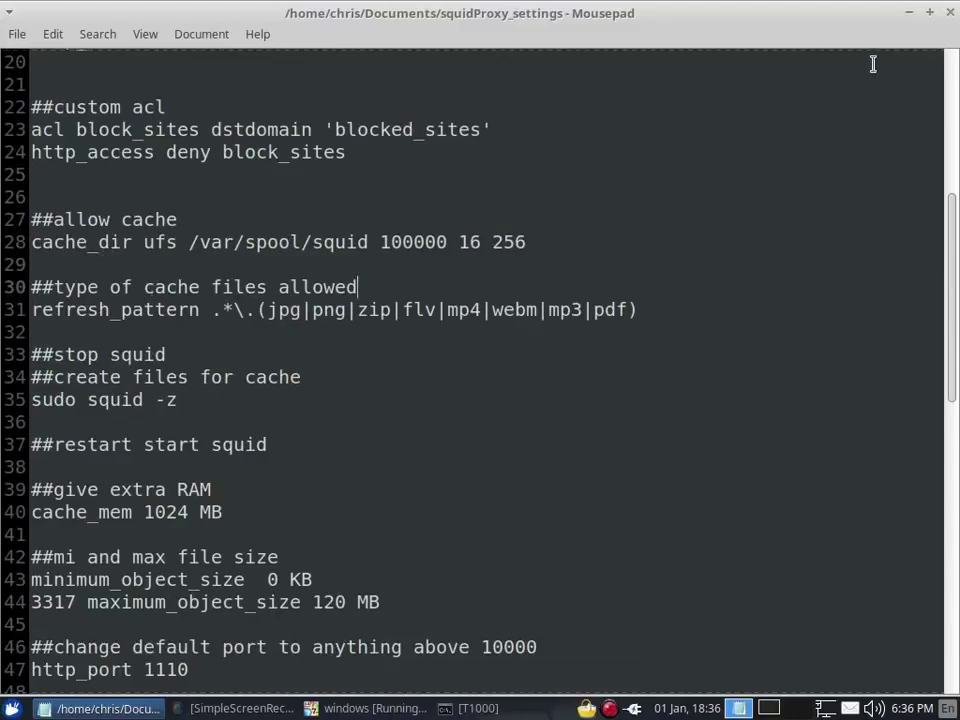
pyautogui.click(480, 708)
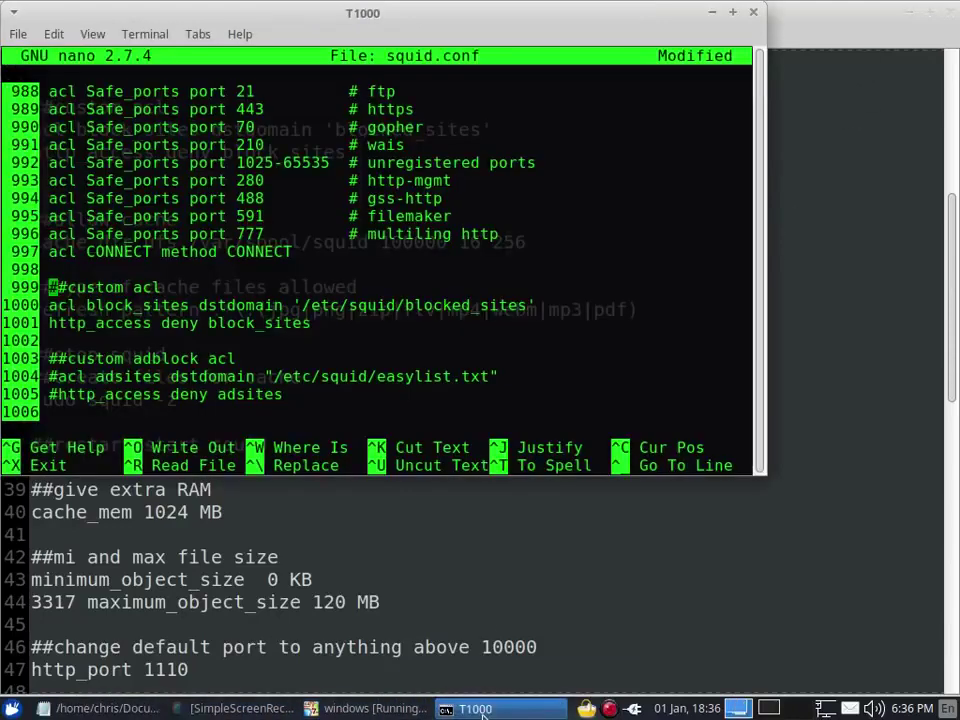
# Close the T1000 terminal, switch to the Windows virtual machine, and minimize Firefox to reach the squid file in Notepad.
pyautogui.click(480, 708)
pyautogui.click(480, 708)
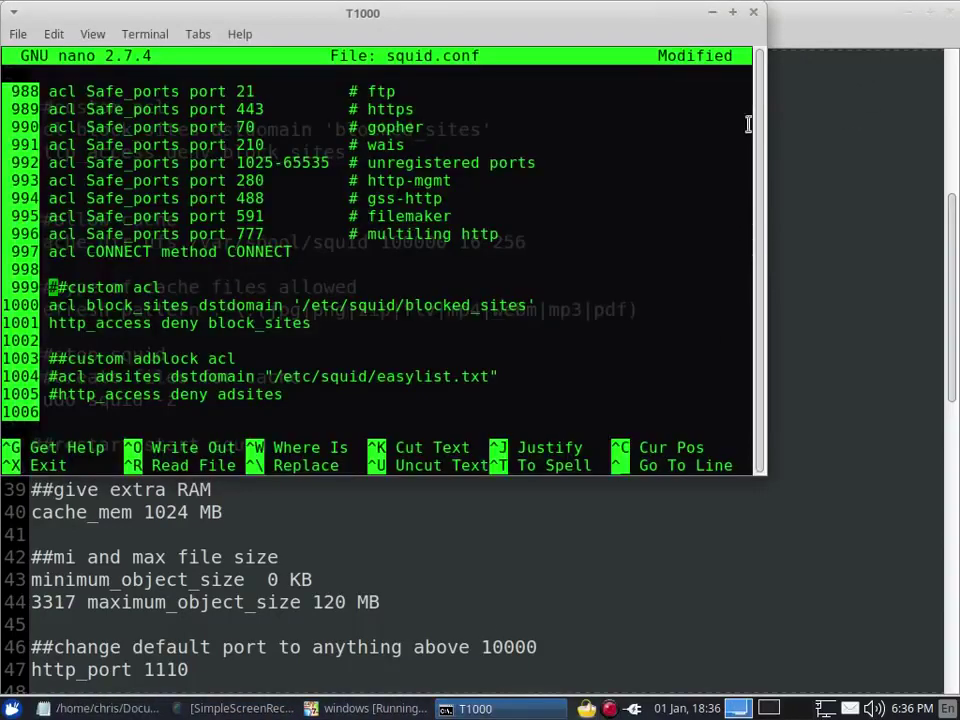
pyautogui.click(754, 13)
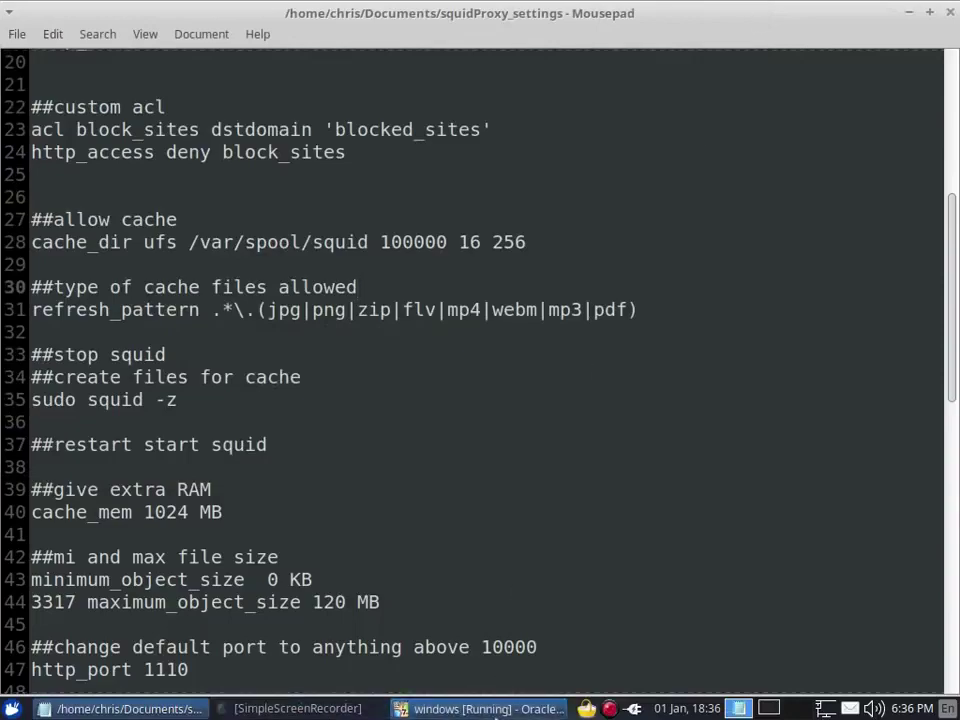
pyautogui.click(395, 708)
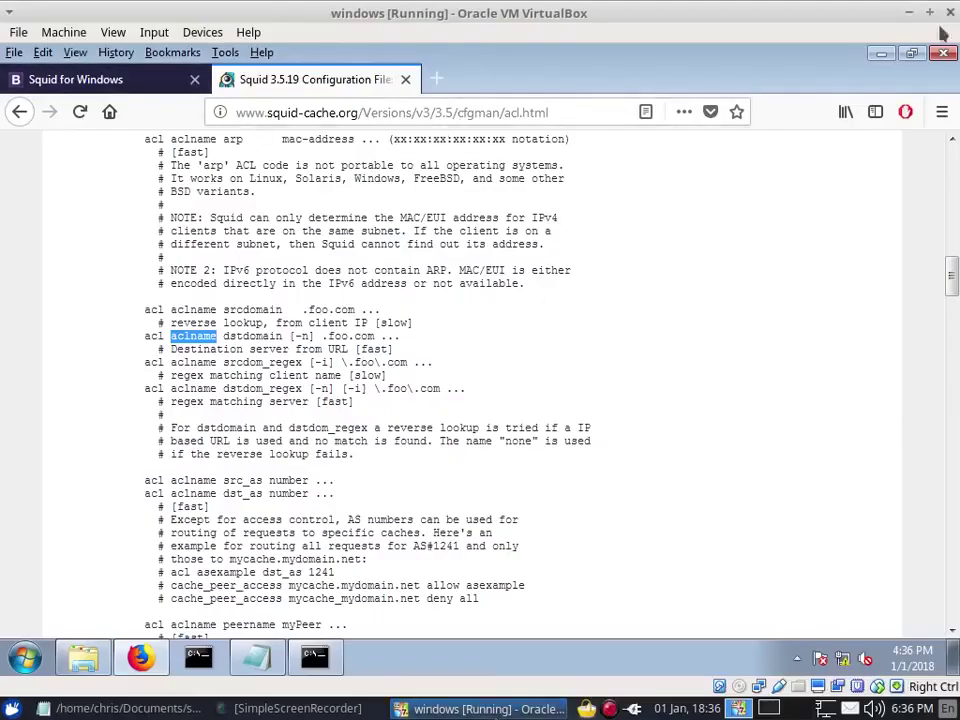
pyautogui.click(881, 53)
pyautogui.click(520, 389)
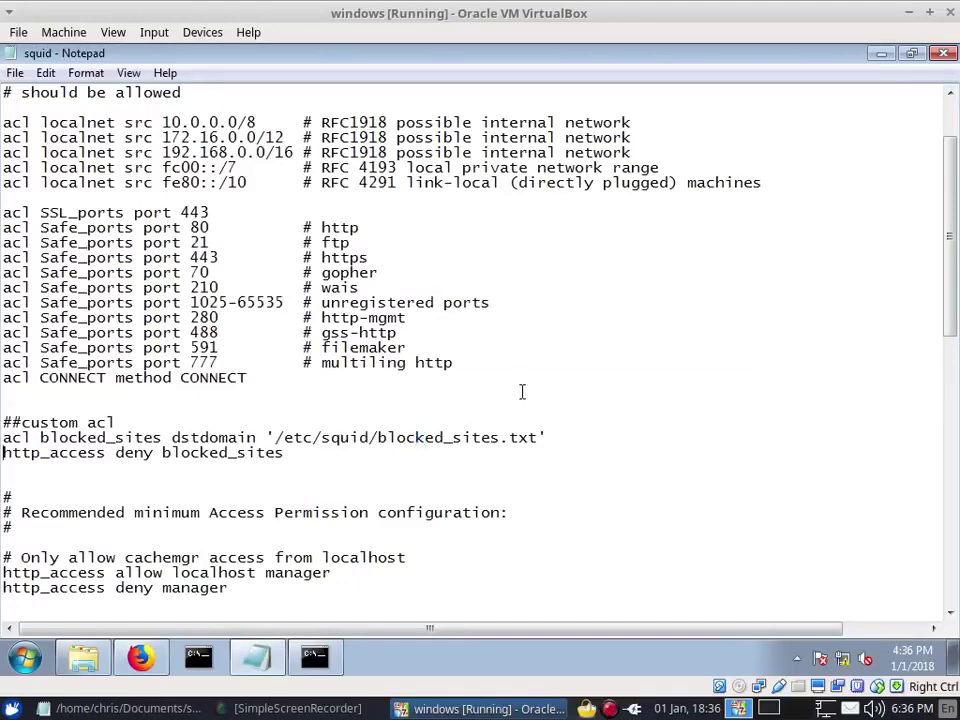
# Copy the commented cache_dir line without its # and paste it on the empty line below as an active setting.
pyautogui.scroll(-11, 521, 391)
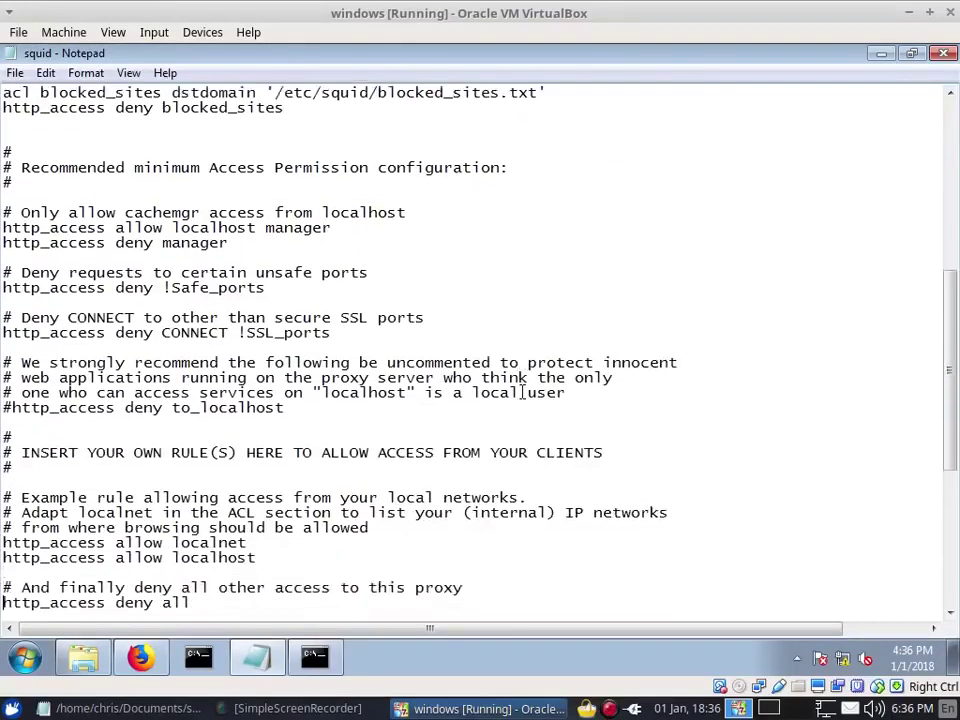
pyautogui.scroll(-1, 521, 392)
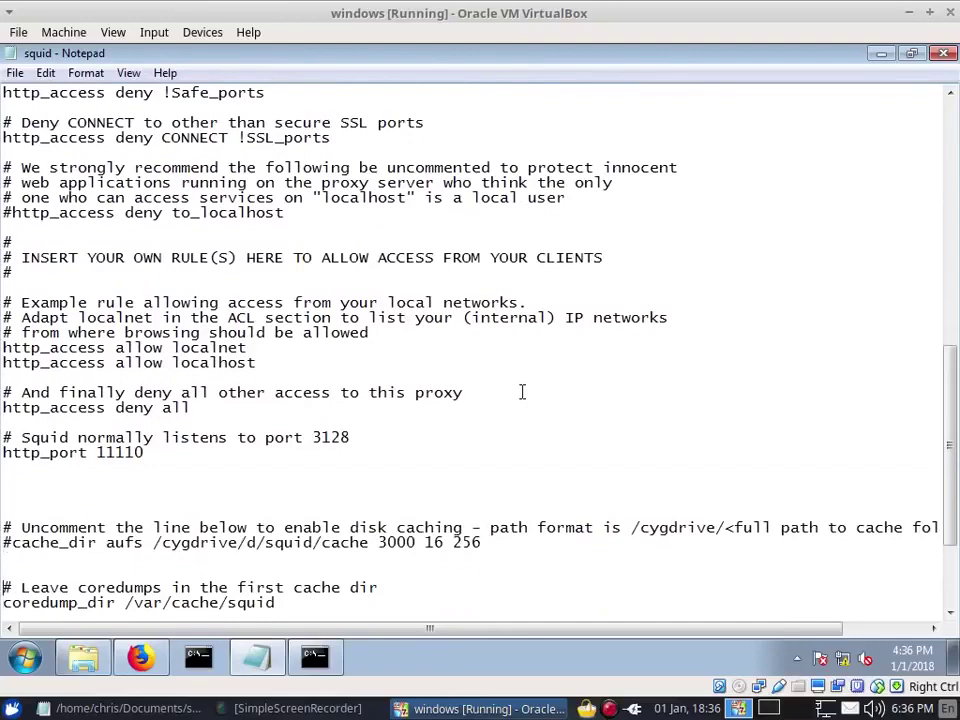
pyautogui.scroll(-2, 521, 391)
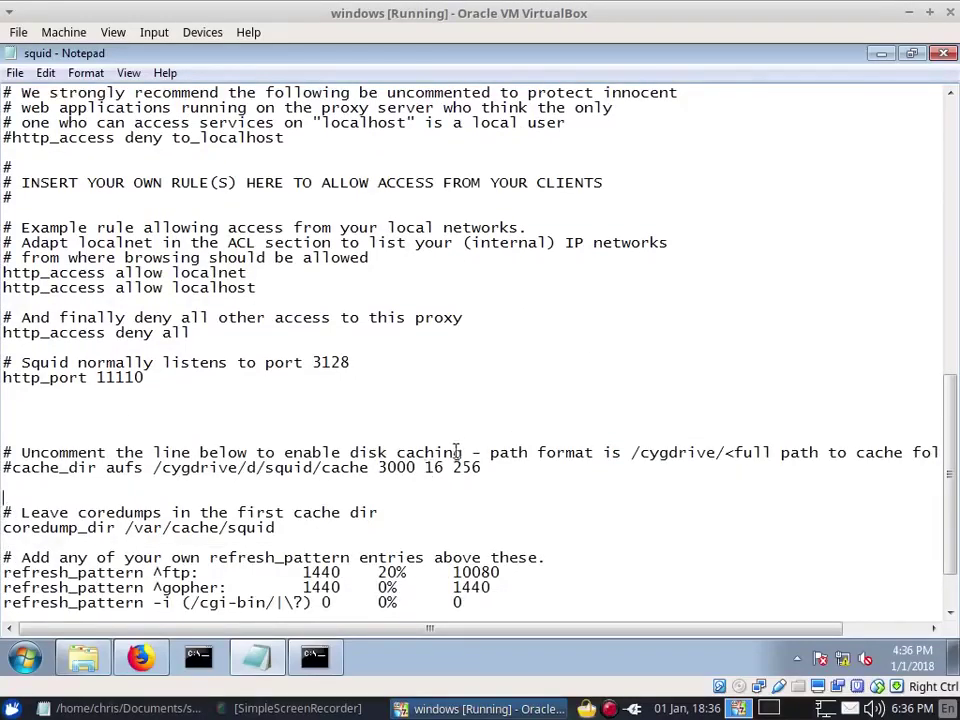
pyautogui.moveTo(488, 470); pyautogui.dragTo(14, 470)
pyautogui.rightClick(42, 470)
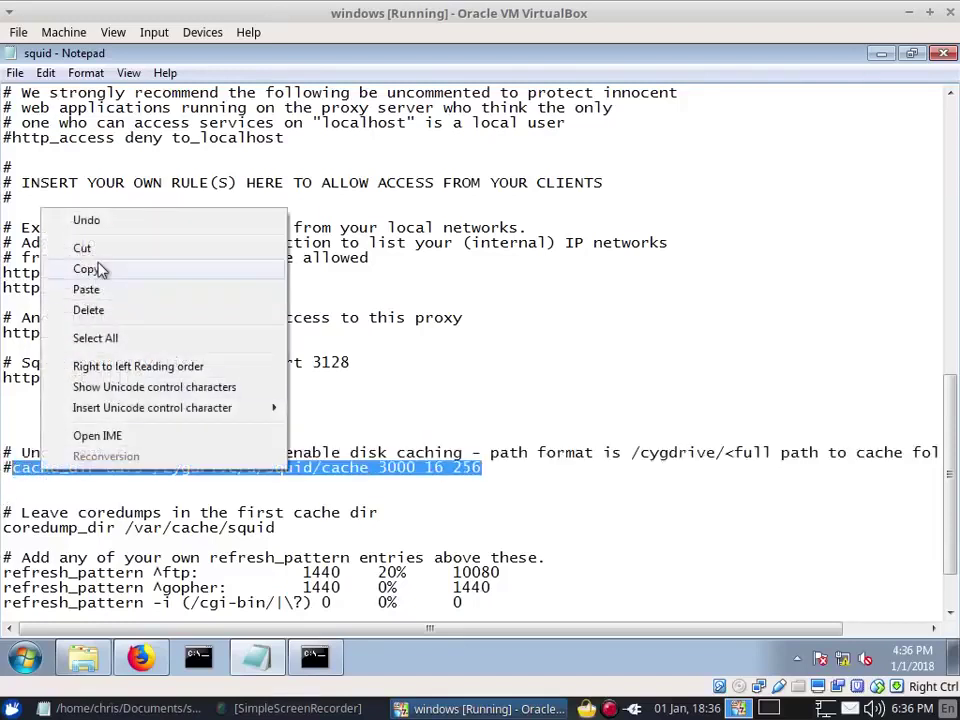
pyautogui.click(96, 269)
pyautogui.click(45, 481)
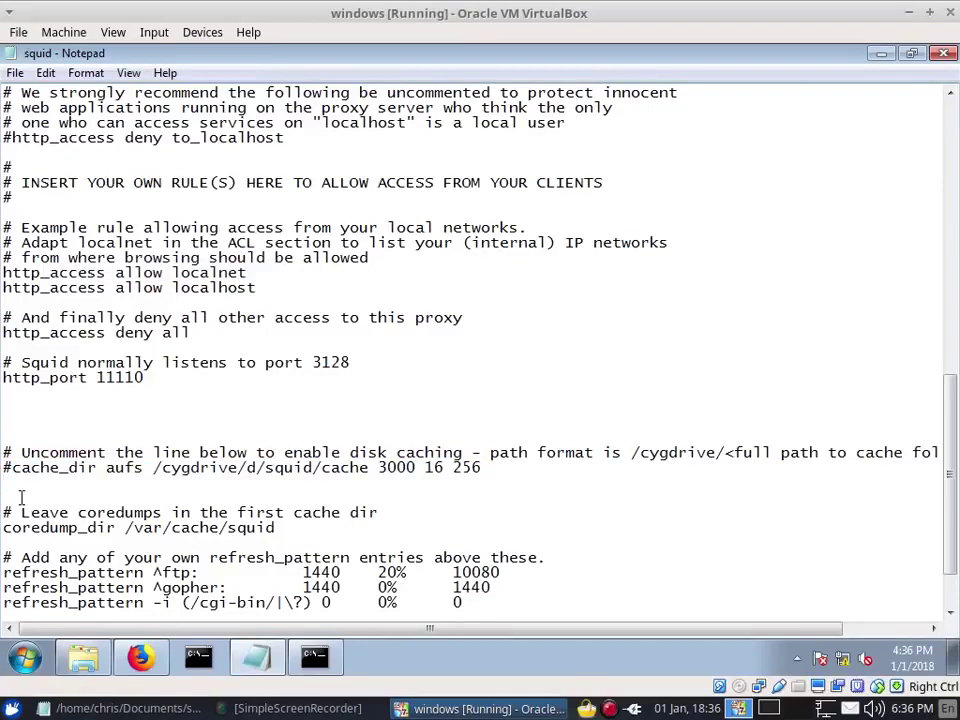
pyautogui.hotkey('ctrl', 'v')
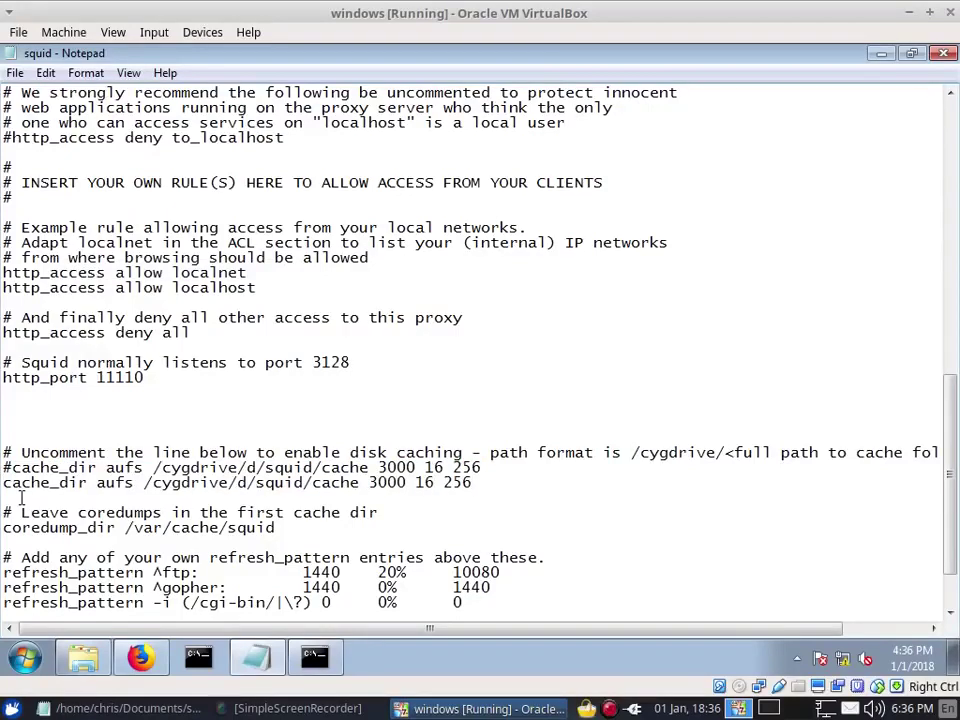
# Replace cygdrive/d with var in the new line so that it reads cache_dir aufs /var/squid/cache 3000 16 256.
pyautogui.press('BackSpace')
pyautogui.press('BackSpace')
pyautogui.press('BackSpace')
pyautogui.press('BackSpace')
pyautogui.press('BackSpace')
pyautogui.press('BackSpace')
pyautogui.press('BackSpace')
pyautogui.press('BackSpace')
pyautogui.press('BackSpace')
pyautogui.press('BackSpace')
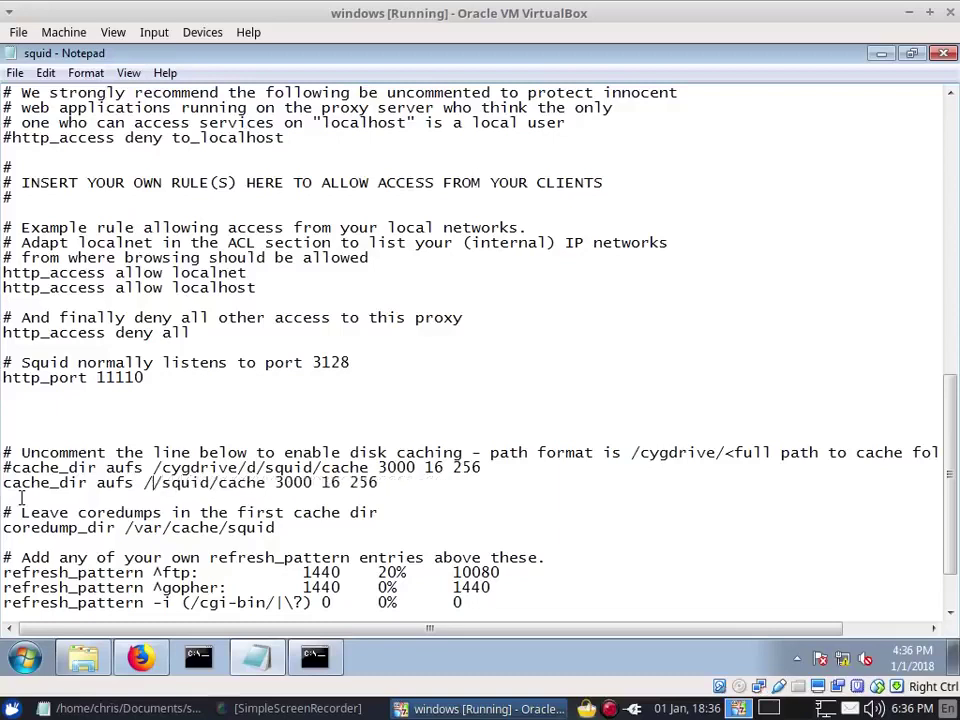
pyautogui.write('var')
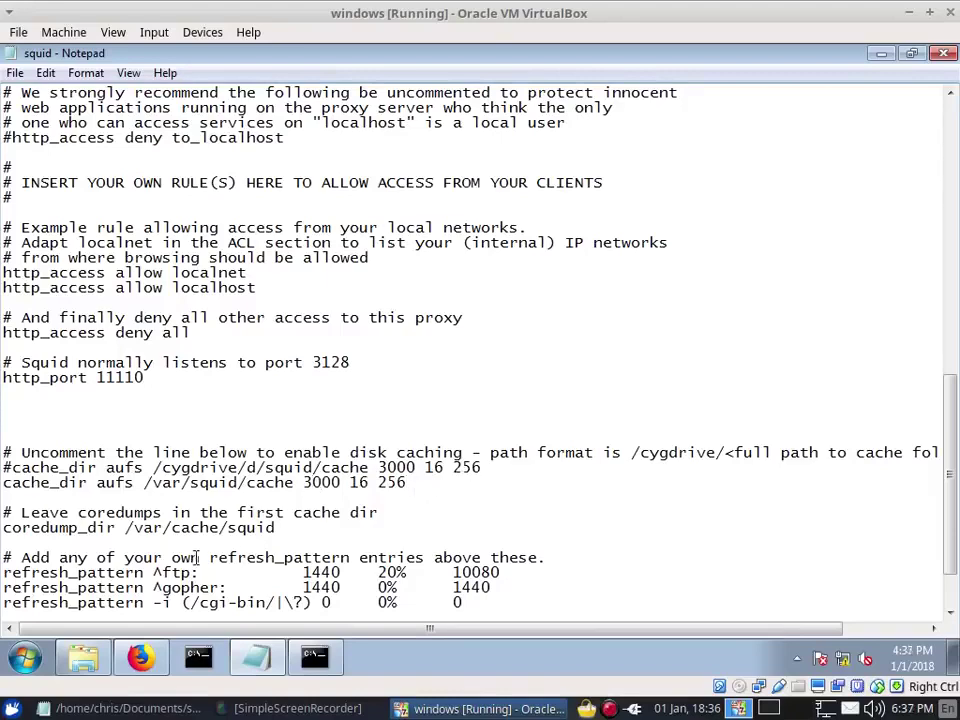
# Minimize the squid Notepad file and the squid folder window, and close the Squid Terminal on the desktop.
pyautogui.click(881, 53)
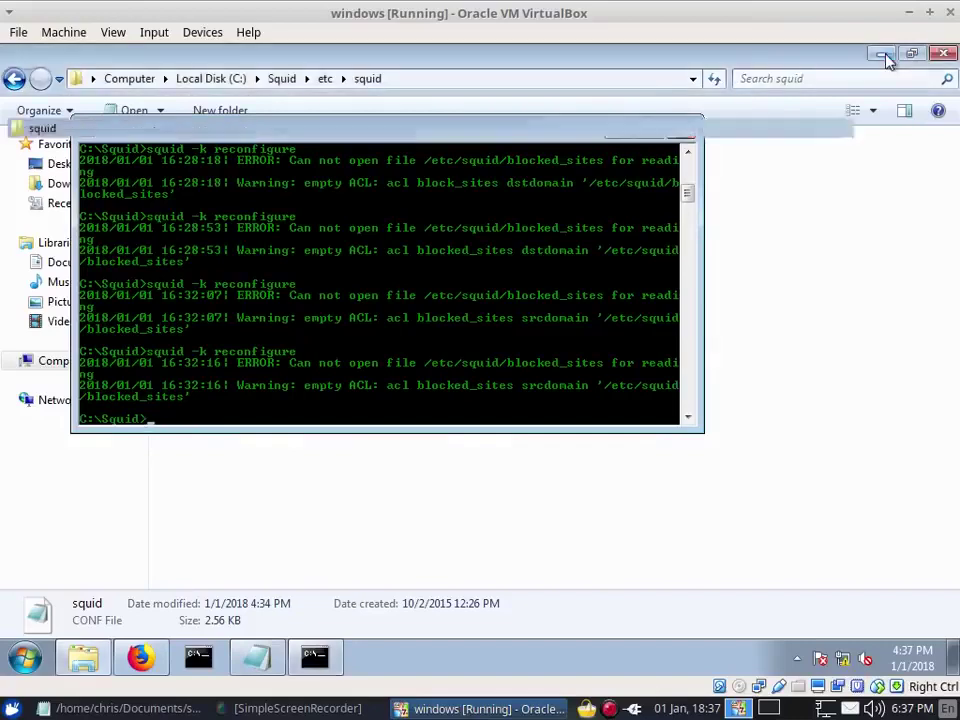
pyautogui.click(881, 53)
pyautogui.moveTo(513, 135); pyautogui.dragTo(657, 111)
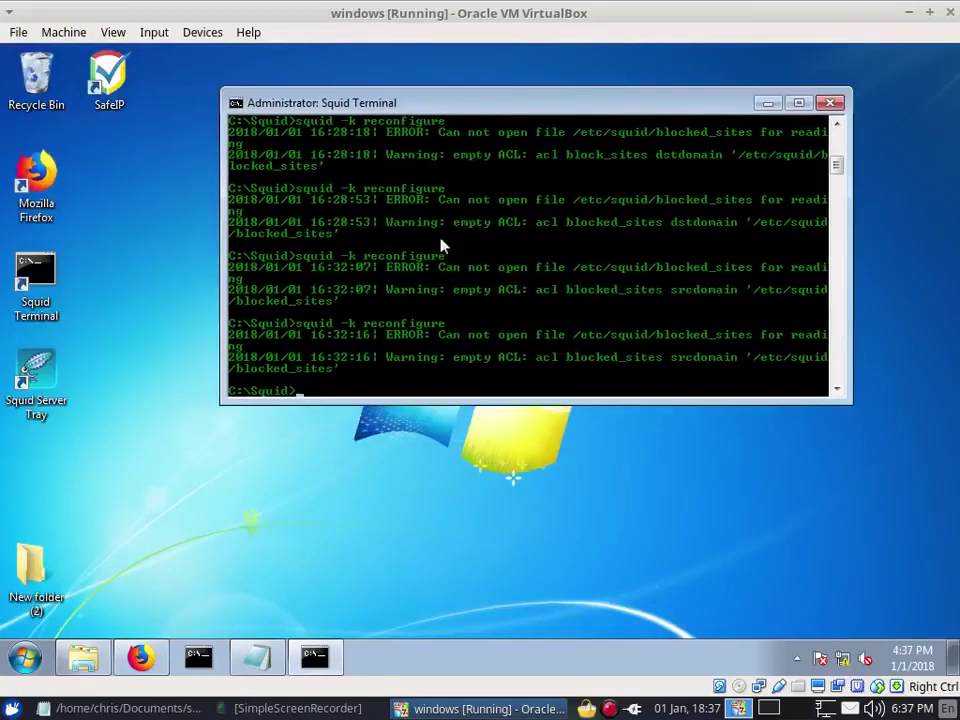
pyautogui.hotkey('alt', 'F4')
pyautogui.rightClick(226, 390)
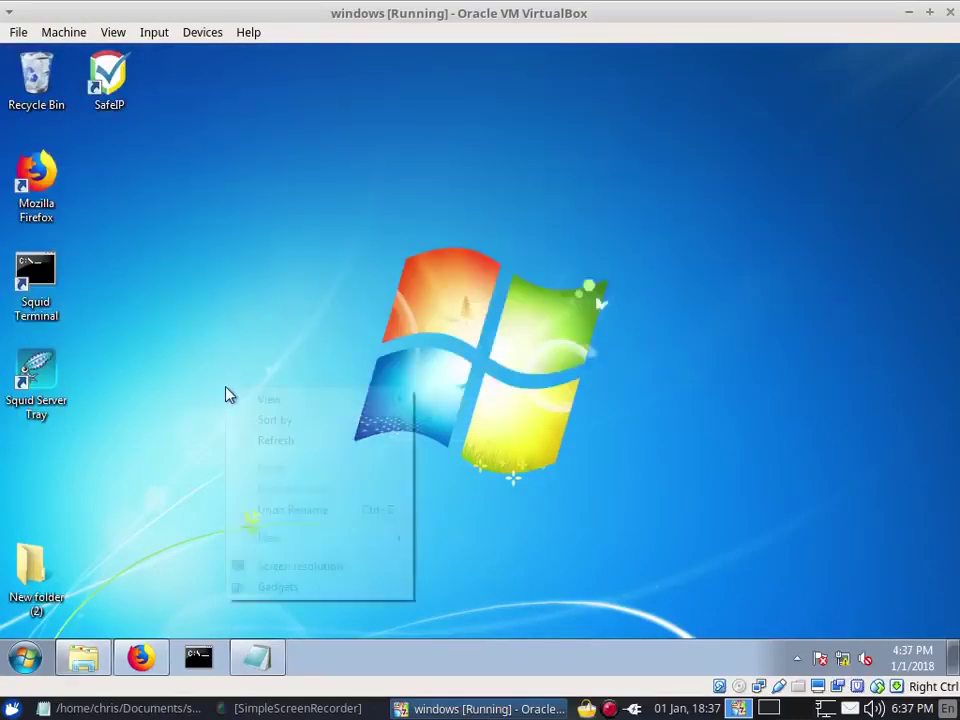
pyautogui.click(153, 470)
# Check the free space of Local Disk (C:) in the Computer window and close that window.
pyautogui.click(25, 657)
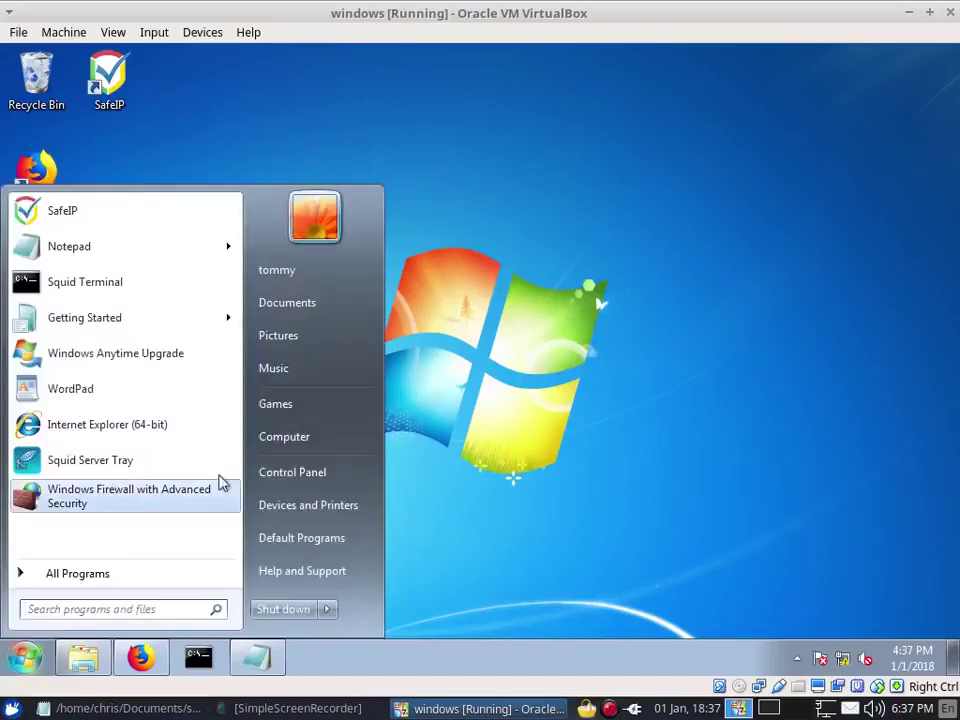
pyautogui.click(300, 440)
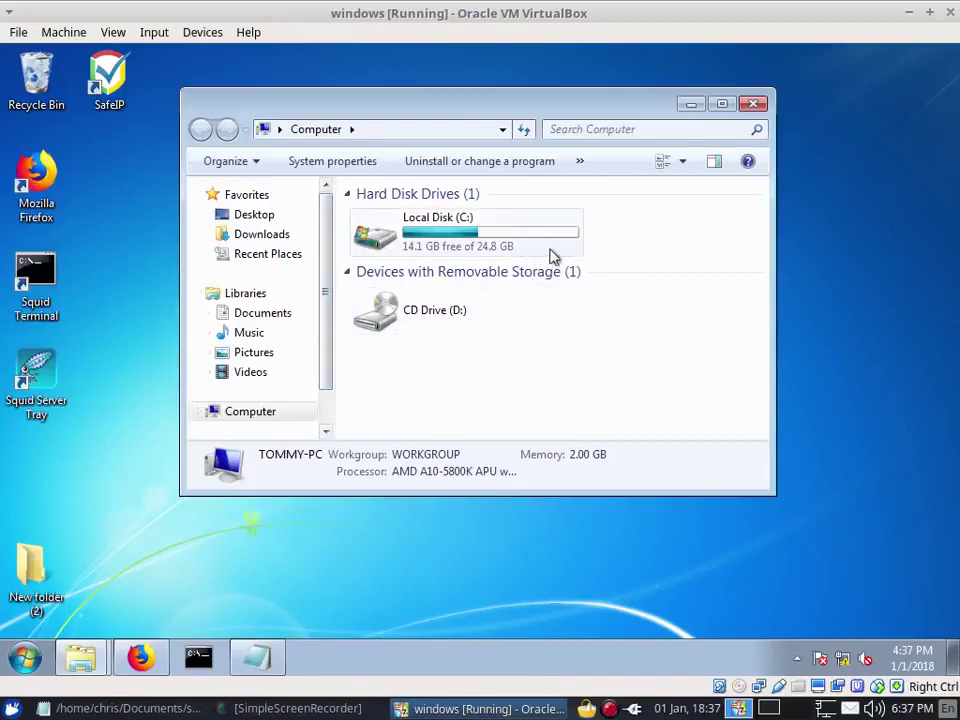
pyautogui.click(754, 105)
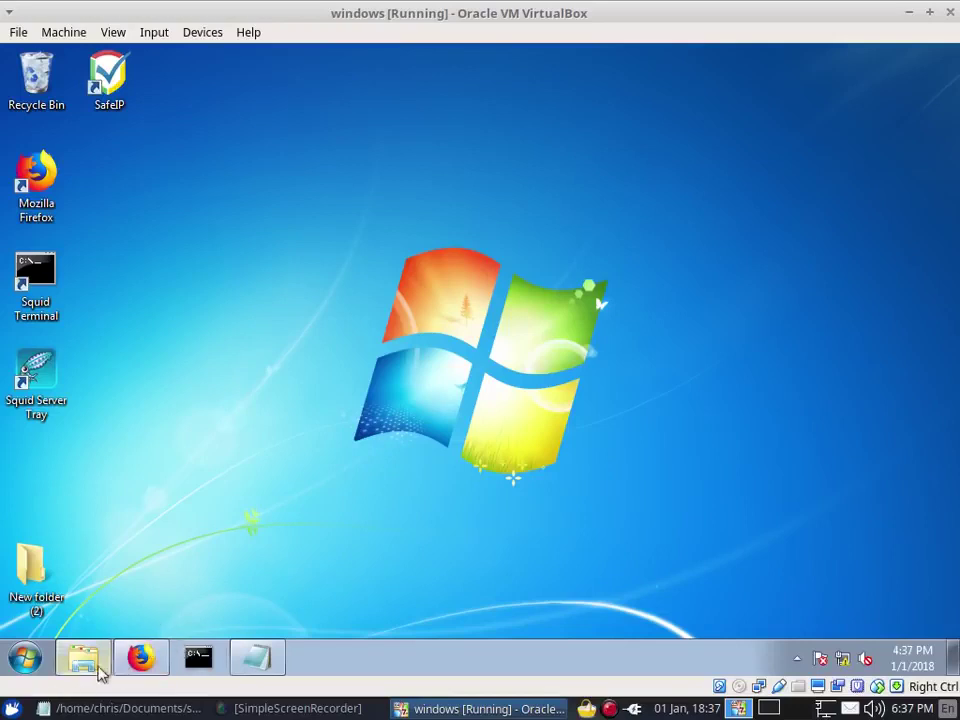
# Restore the squid file in Notepad and examine the active cache_dir line.
pyautogui.moveTo(281, 654)
pyautogui.click(215, 467)
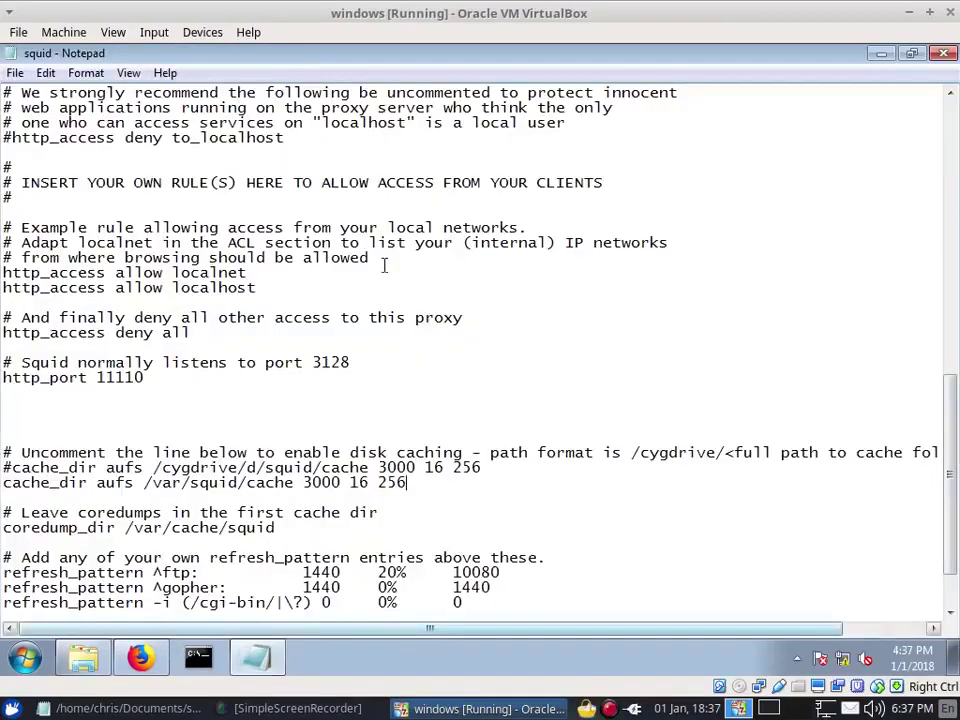
pyautogui.scroll(-2, 247, 437)
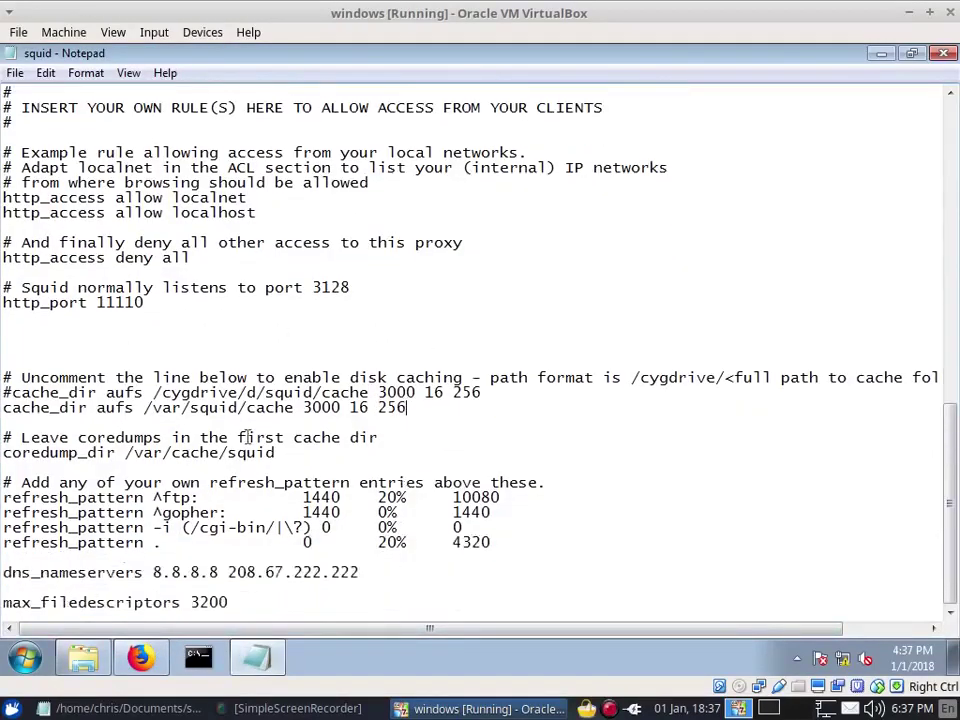
pyautogui.moveTo(8, 407); pyautogui.dragTo(79, 410)
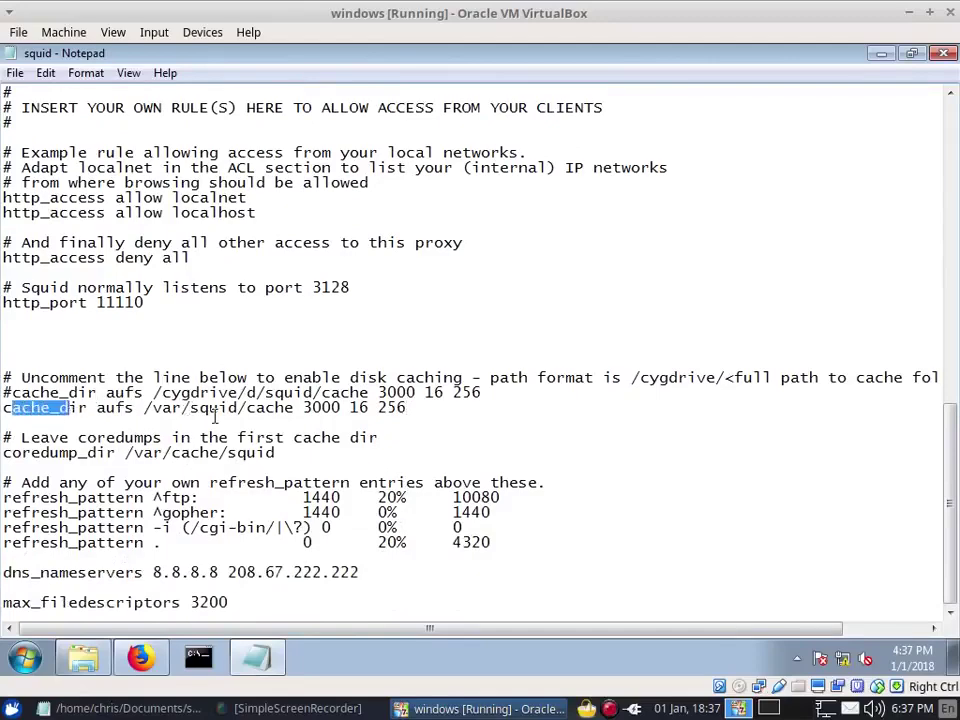
# Switch to the squid folder window, go back to C:\Squid, and open the var\cache folder.
pyautogui.hotkey('alt', 'Tab')
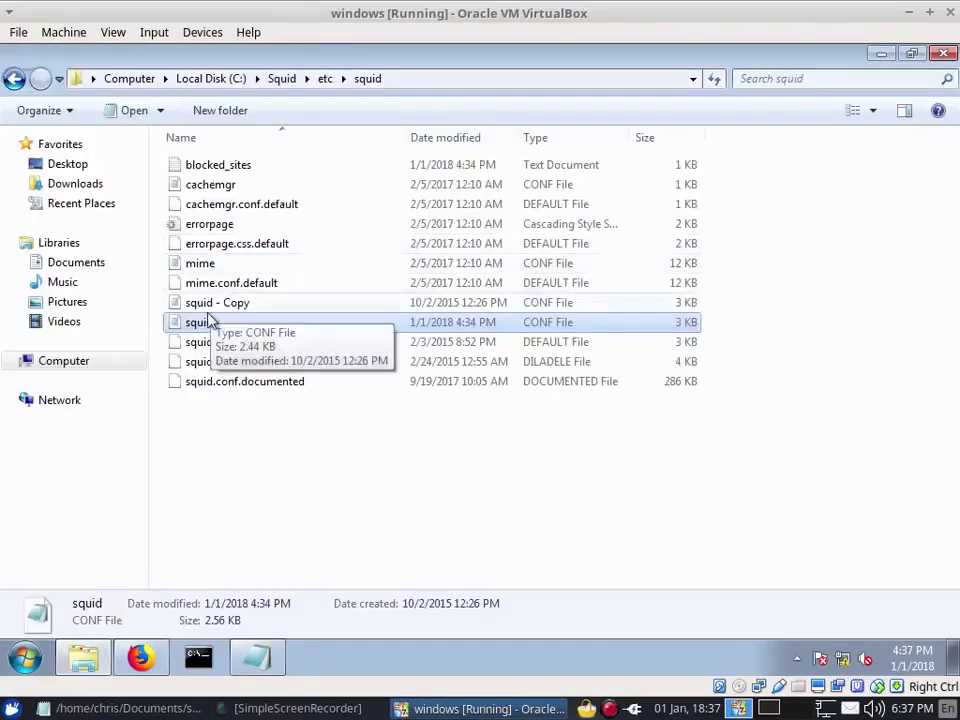
pyautogui.click(14, 77)
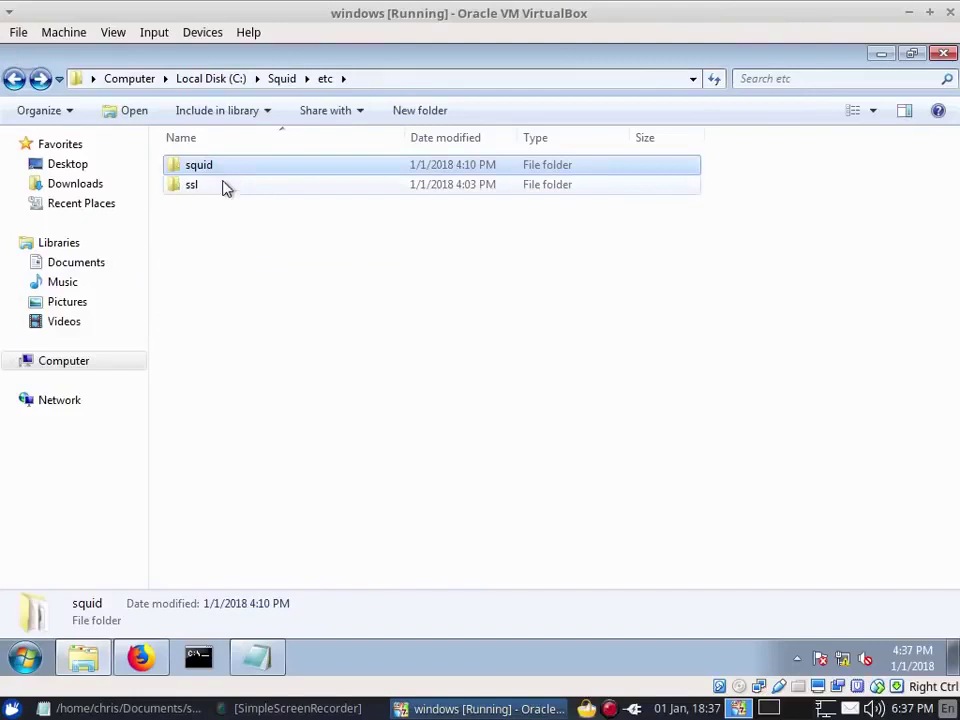
pyautogui.click(14, 77)
pyautogui.doubleClick(215, 264)
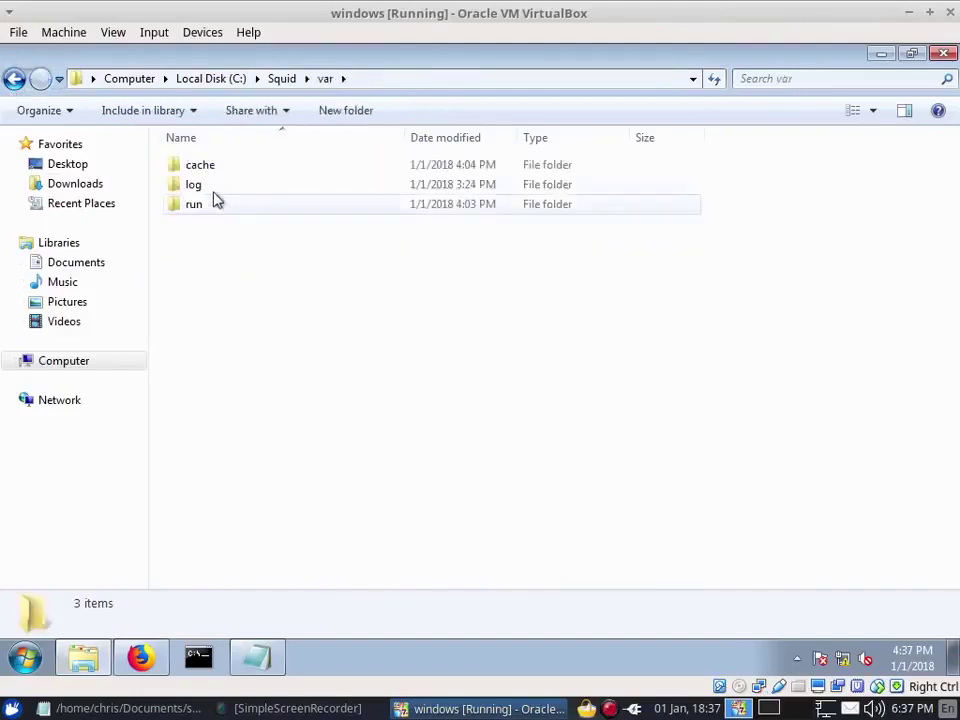
pyautogui.doubleClick(250, 175)
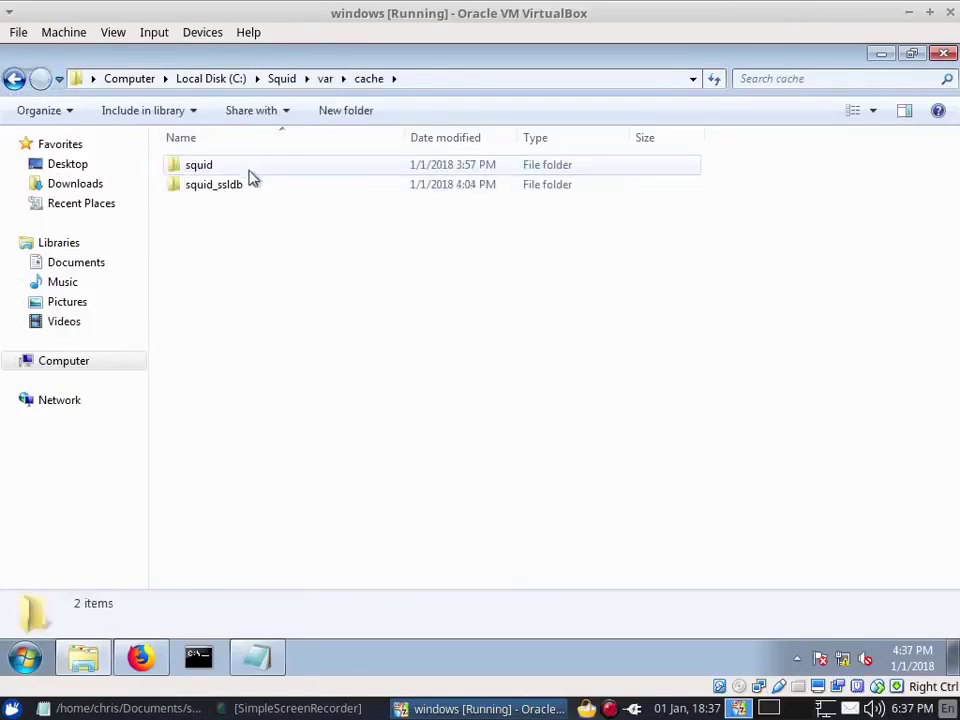
# Change the path in the active cache_dir line to /var/cache/squid, matching the coredump_dir path.
pyautogui.click(272, 668)
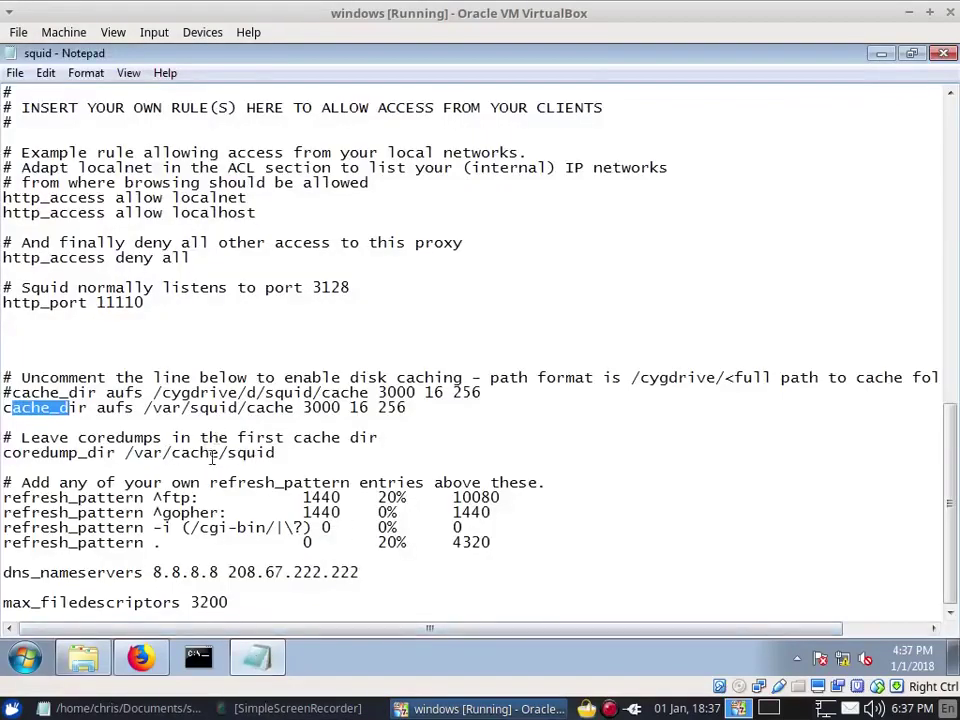
pyautogui.click(285, 456)
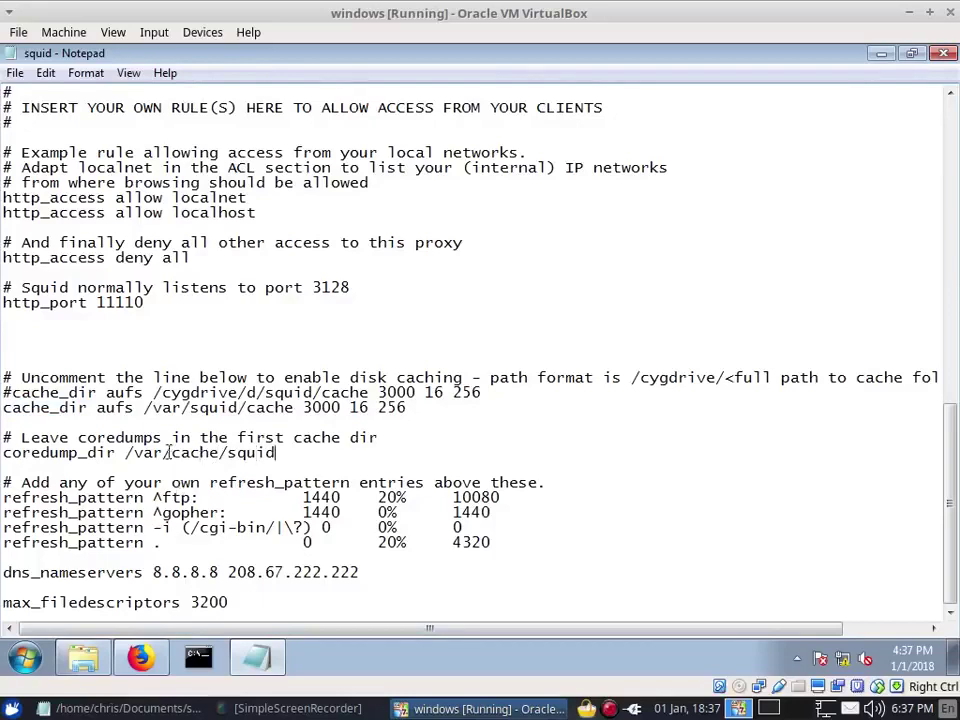
pyautogui.doubleClick(224, 404)
pyautogui.click(287, 404)
pyautogui.moveTo(200, 398); pyautogui.dragTo(189, 399)
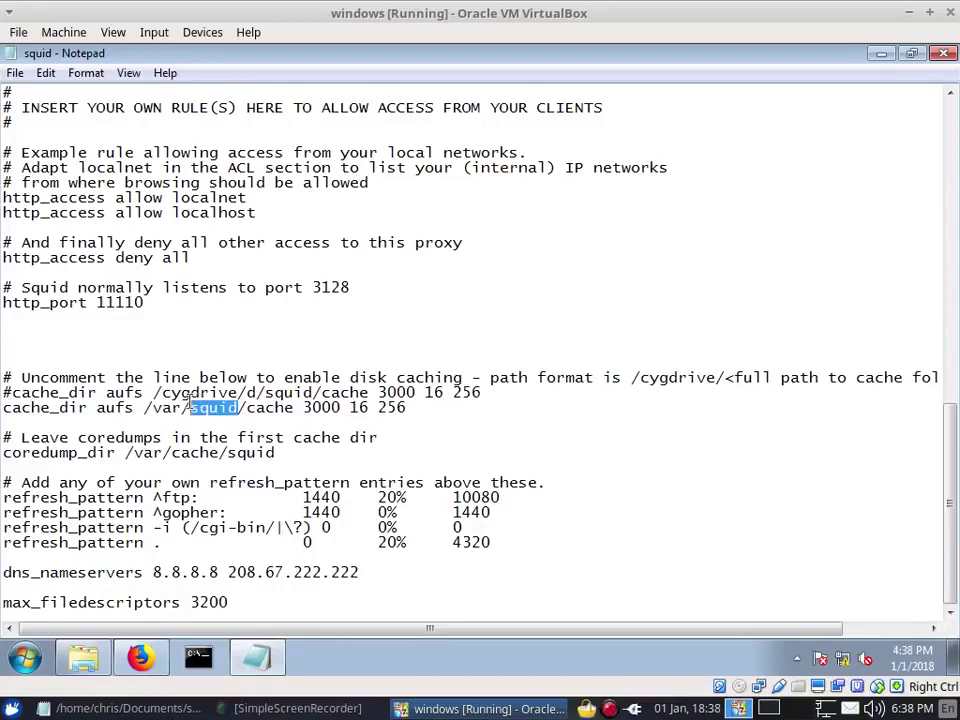
pyautogui.press('BackSpace')
pyautogui.press('BackSpace')
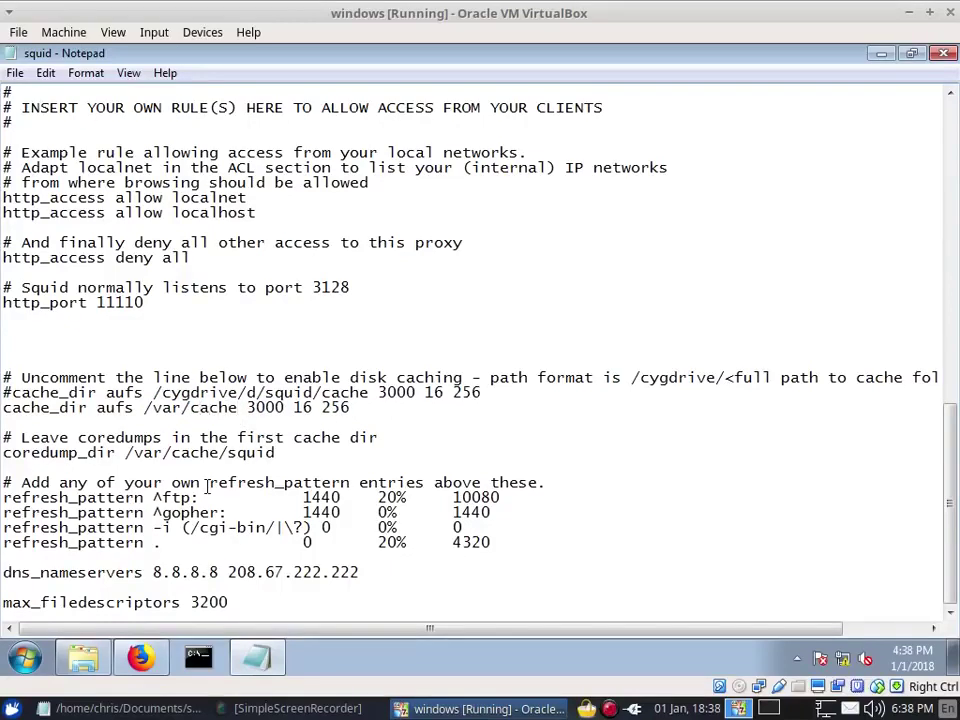
pyautogui.write('/squid')
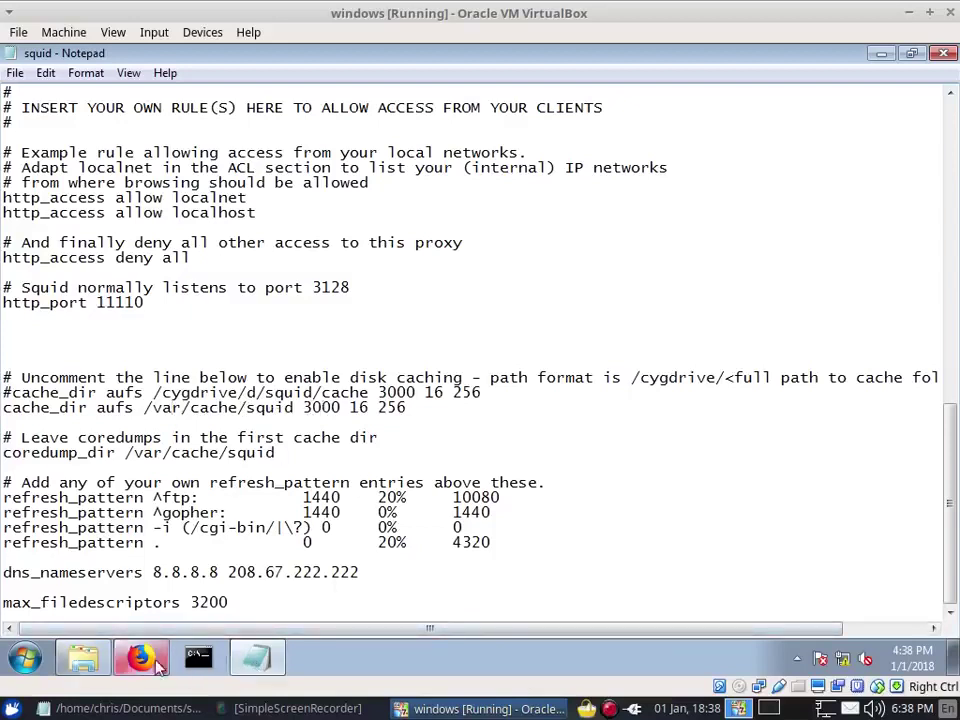
# Open the squid folder inside C:\Squid\var\cache, compare it with the cache_dir line, and show the folder's full path.
pyautogui.click(100, 665)
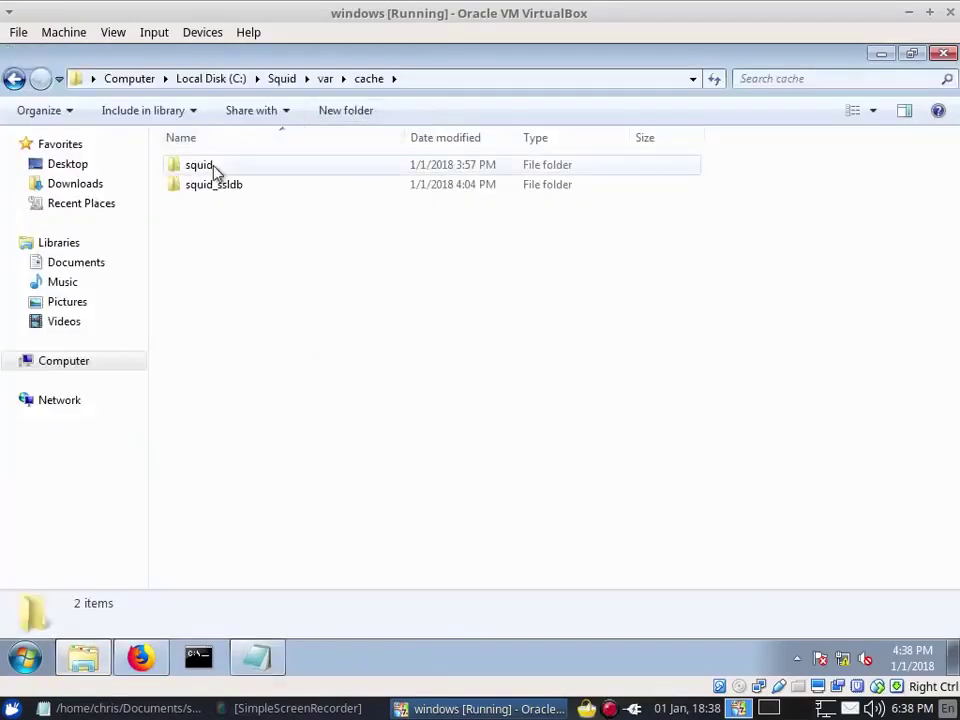
pyautogui.click(205, 166)
pyautogui.doubleClick(205, 166)
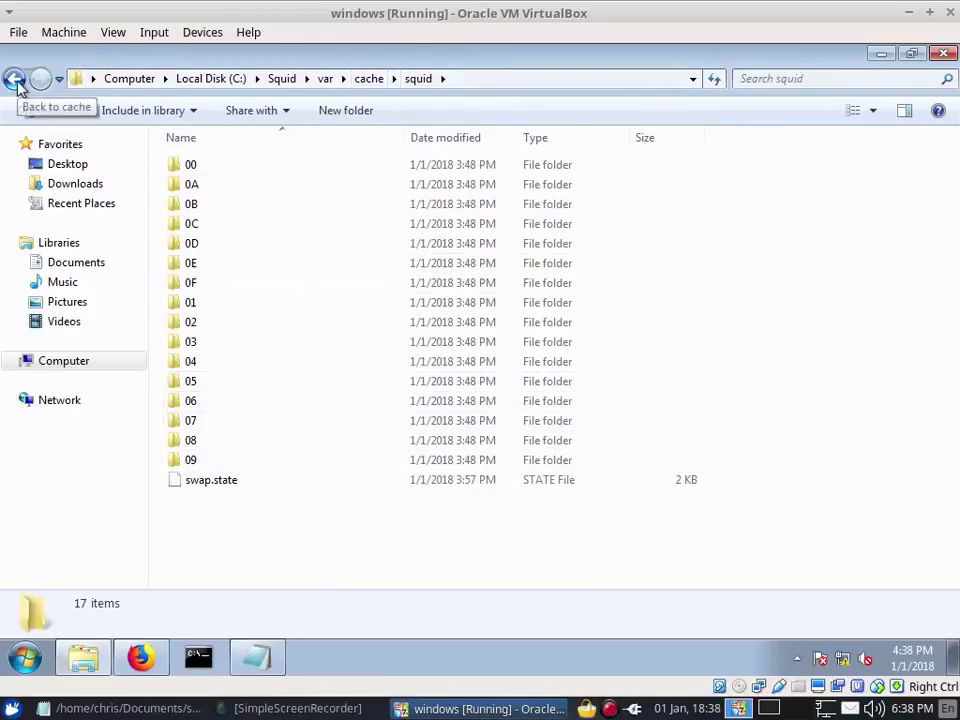
pyautogui.click(256, 660)
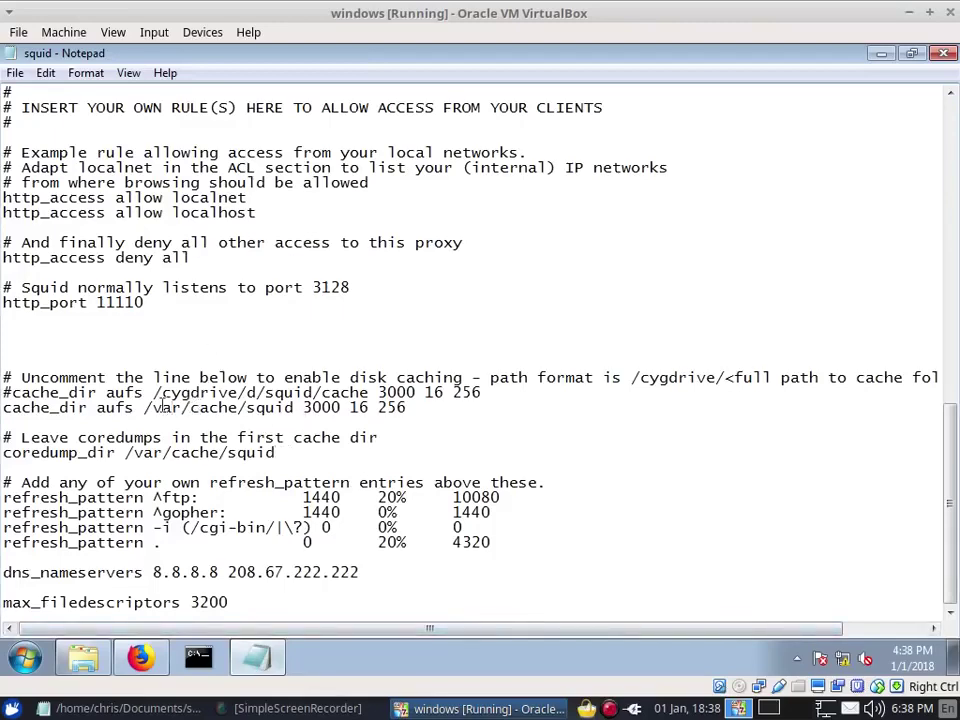
pyautogui.click(83, 657)
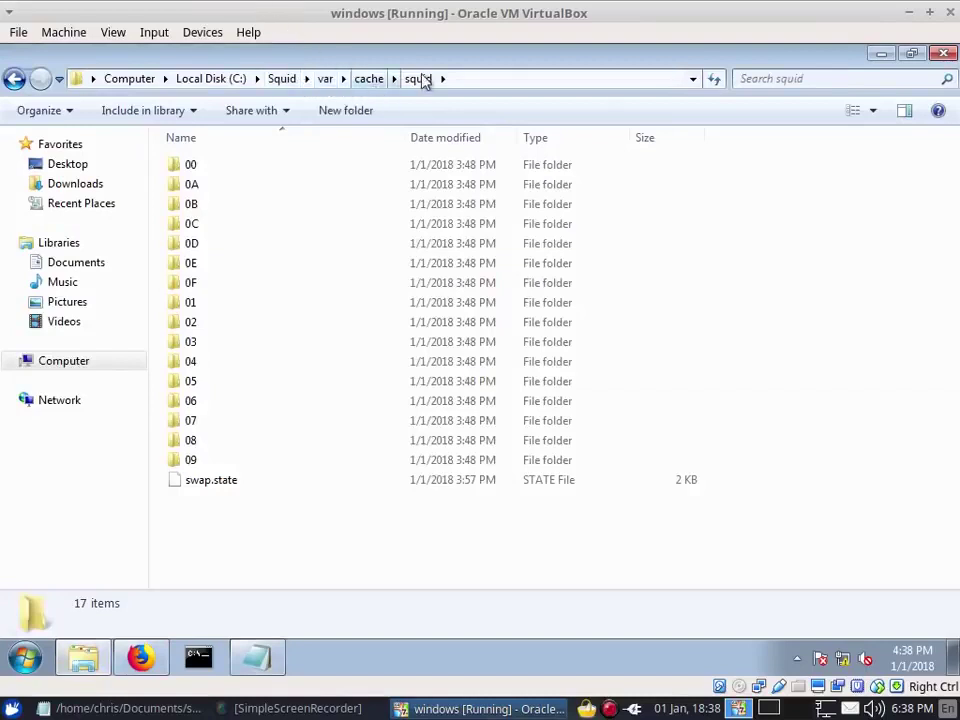
pyautogui.click(476, 81)
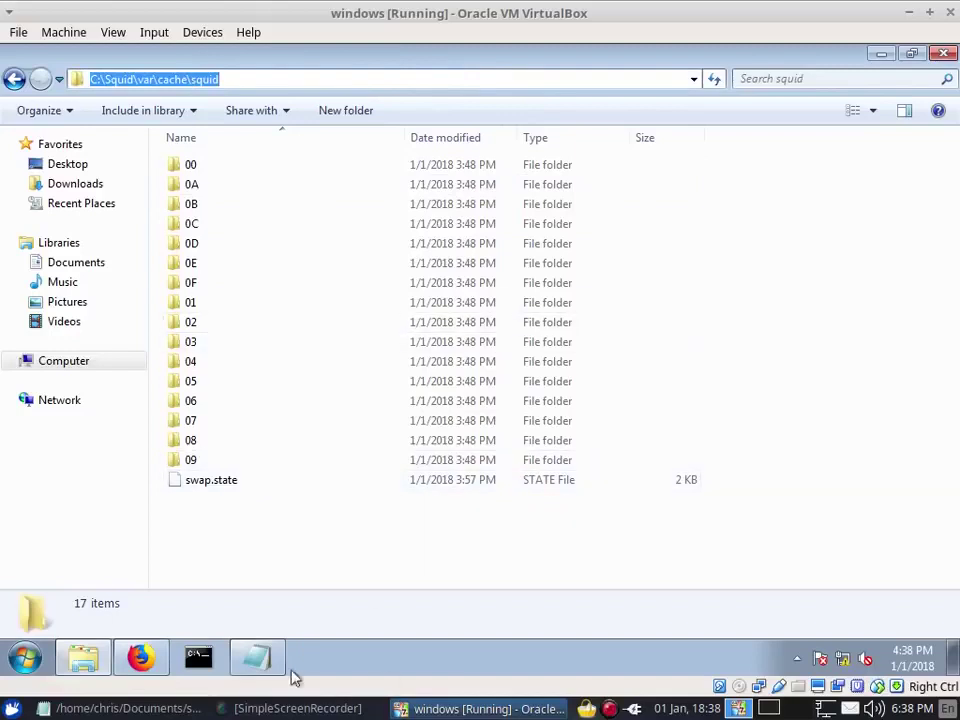
# Return to the squid file in Notepad and stop the Squid service through Squid Server Tray, allowing the Net Command.
pyautogui.click(257, 657)
pyautogui.click(465, 465)
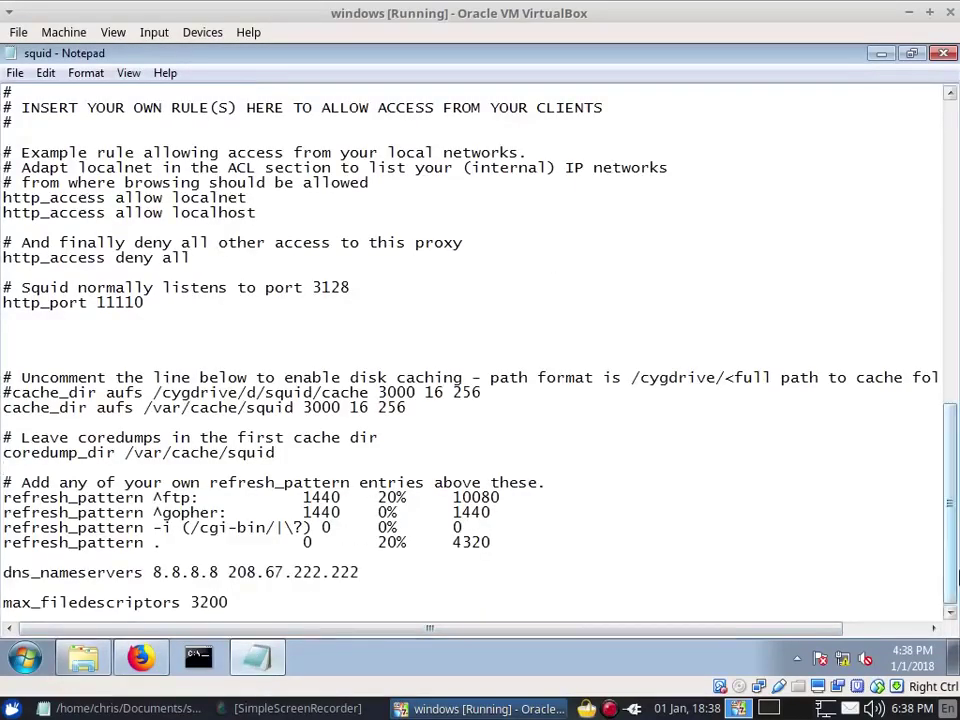
pyautogui.click(797, 658)
pyautogui.rightClick(826, 577)
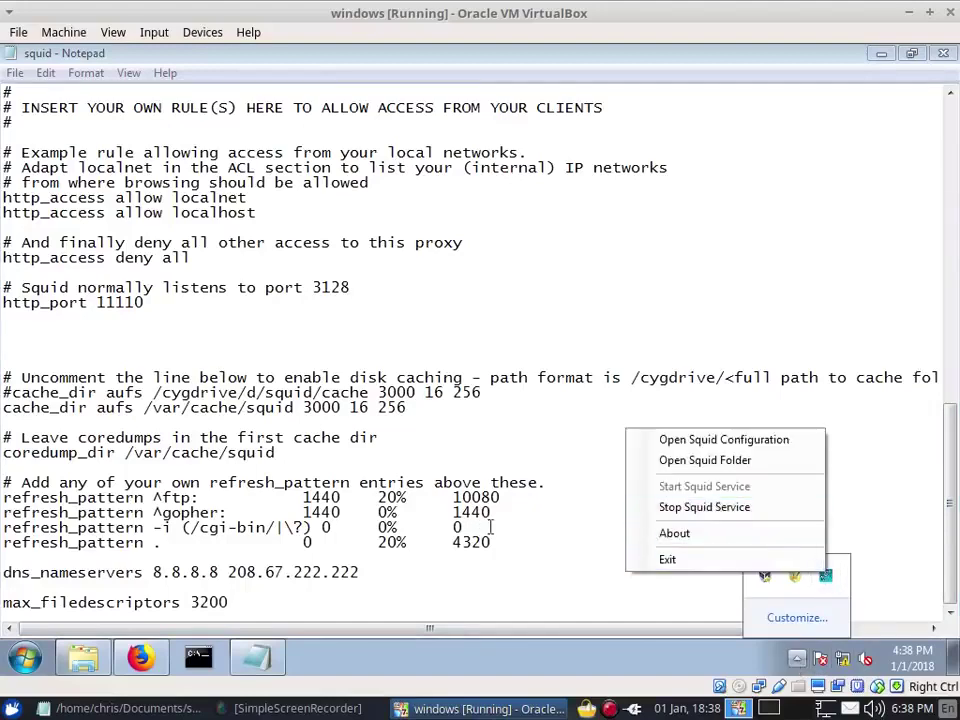
pyautogui.click(765, 507)
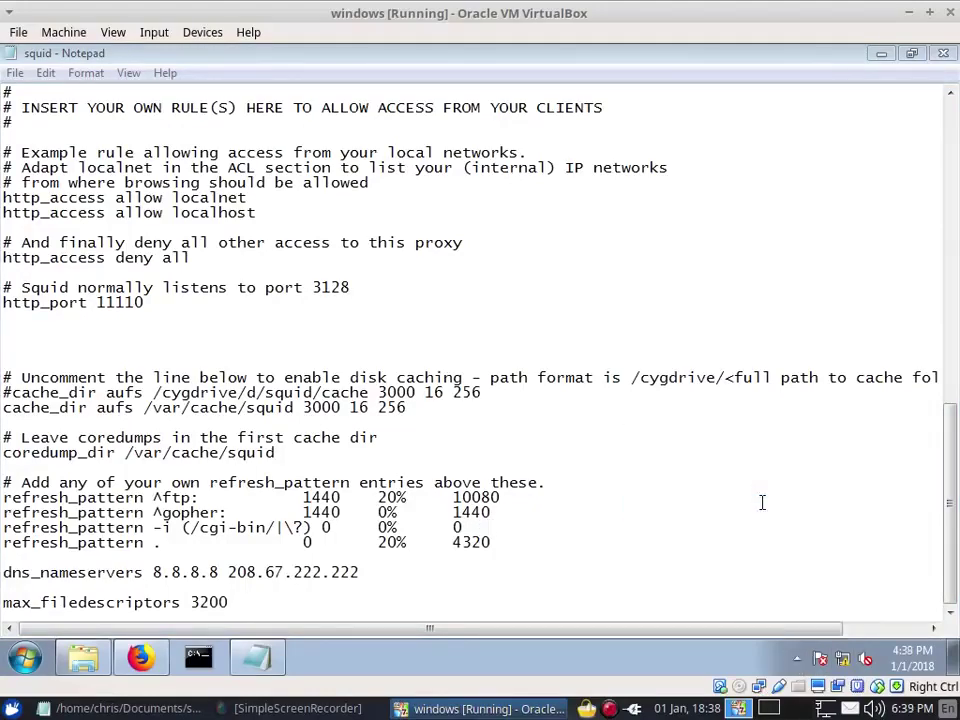
pyautogui.click(565, 361)
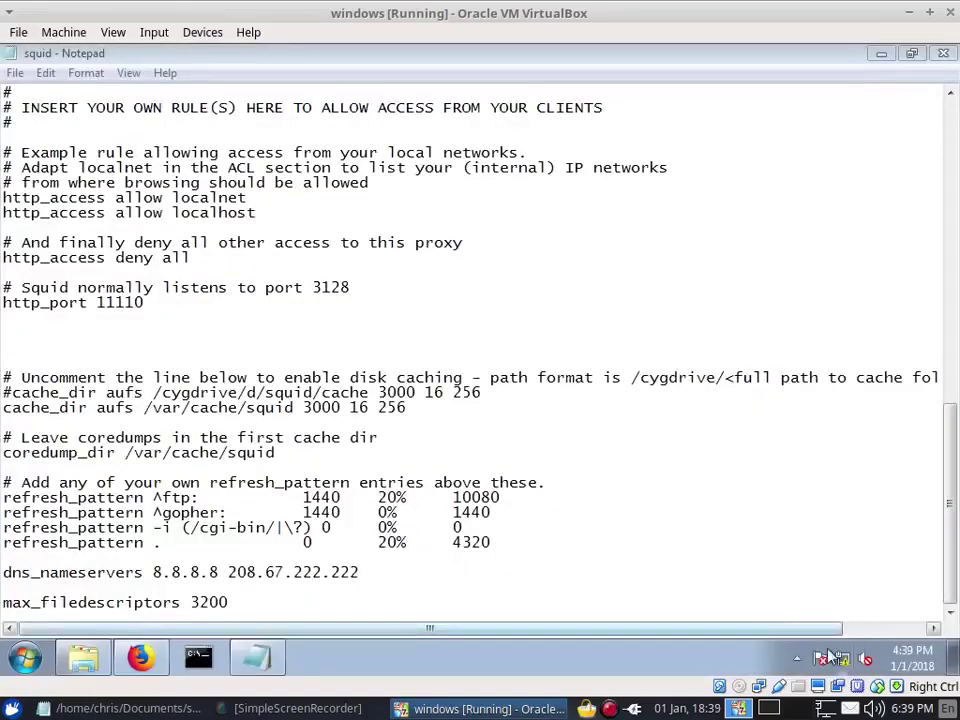
# Start the Squid service again and allow the Net Command to make changes.
pyautogui.click(797, 658)
pyautogui.rightClick(826, 577)
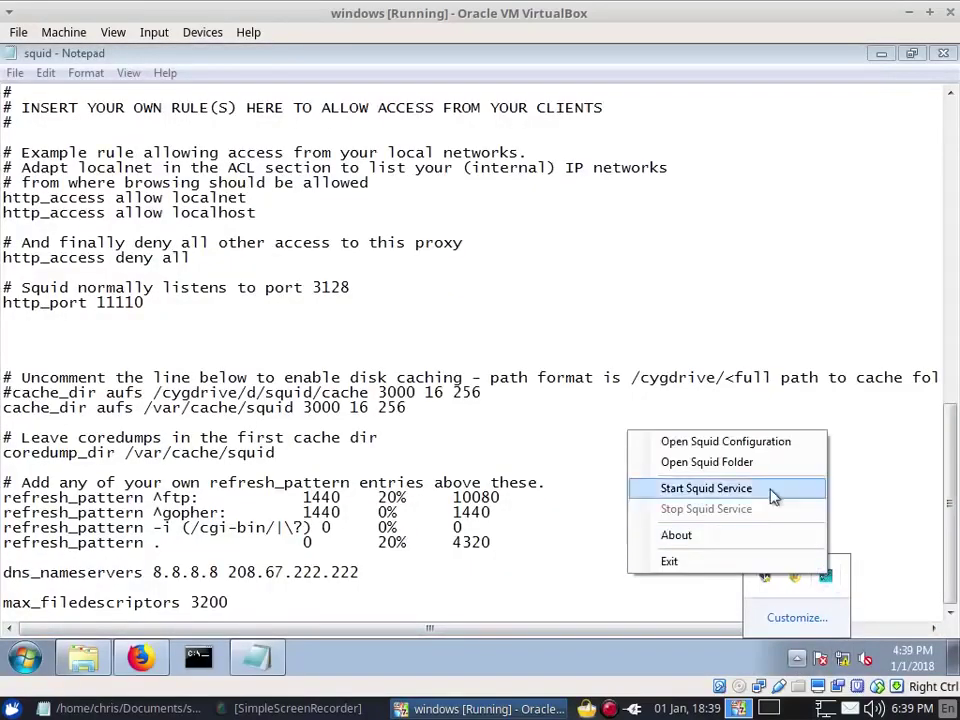
pyautogui.click(775, 490)
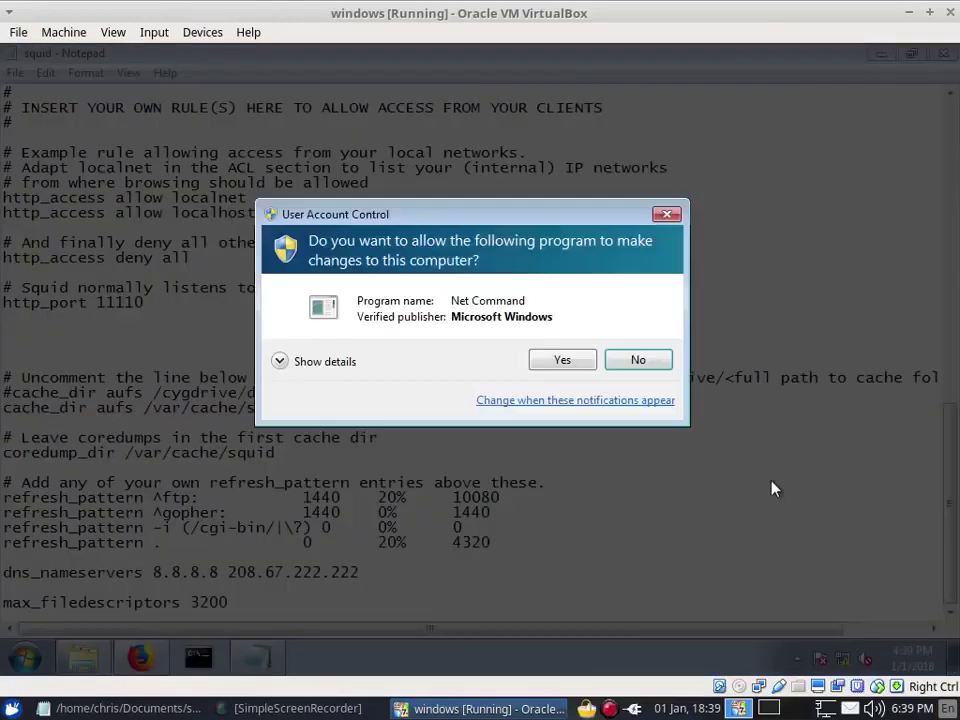
pyautogui.click(562, 359)
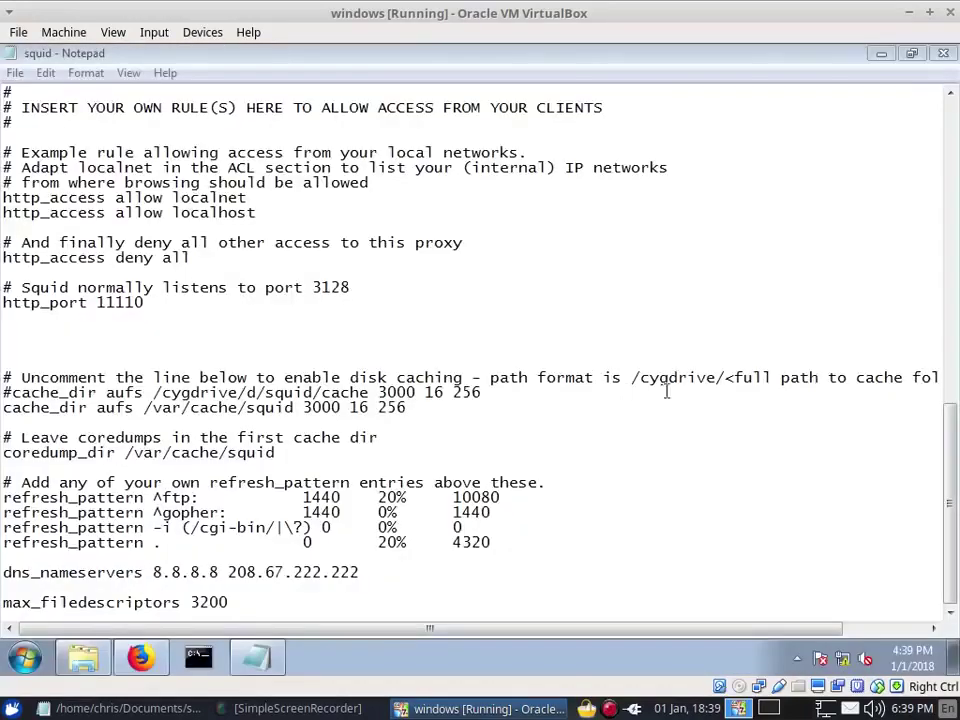
# Delete all folders and the swap.state file in C:\Squid\var\cache\squid, granting administrator permission.
pyautogui.click(881, 53)
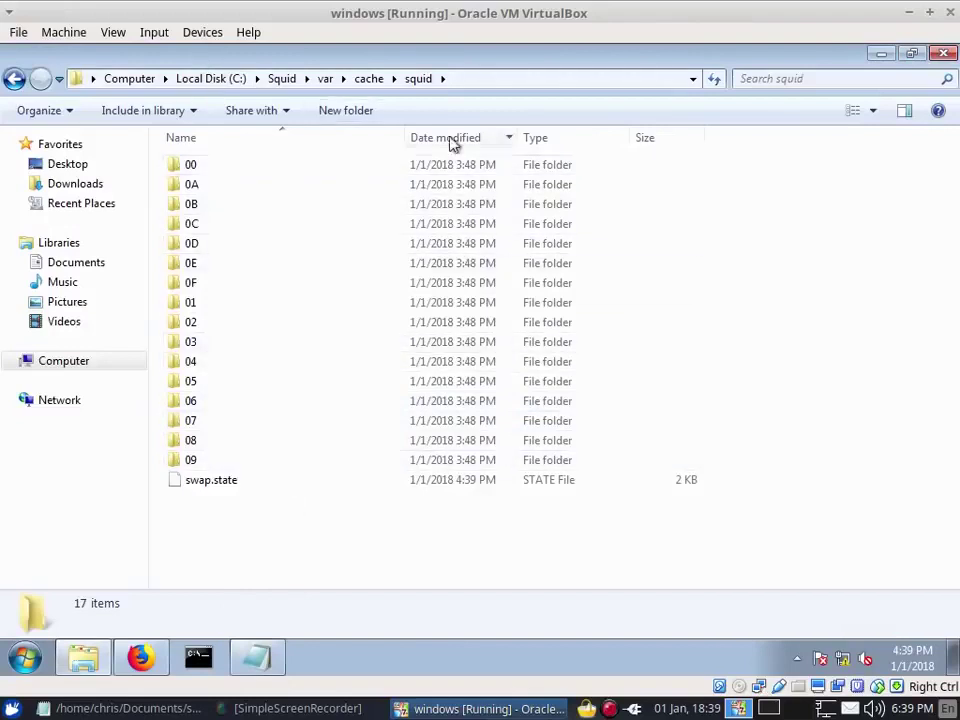
pyautogui.click(14, 79)
pyautogui.doubleClick(245, 165)
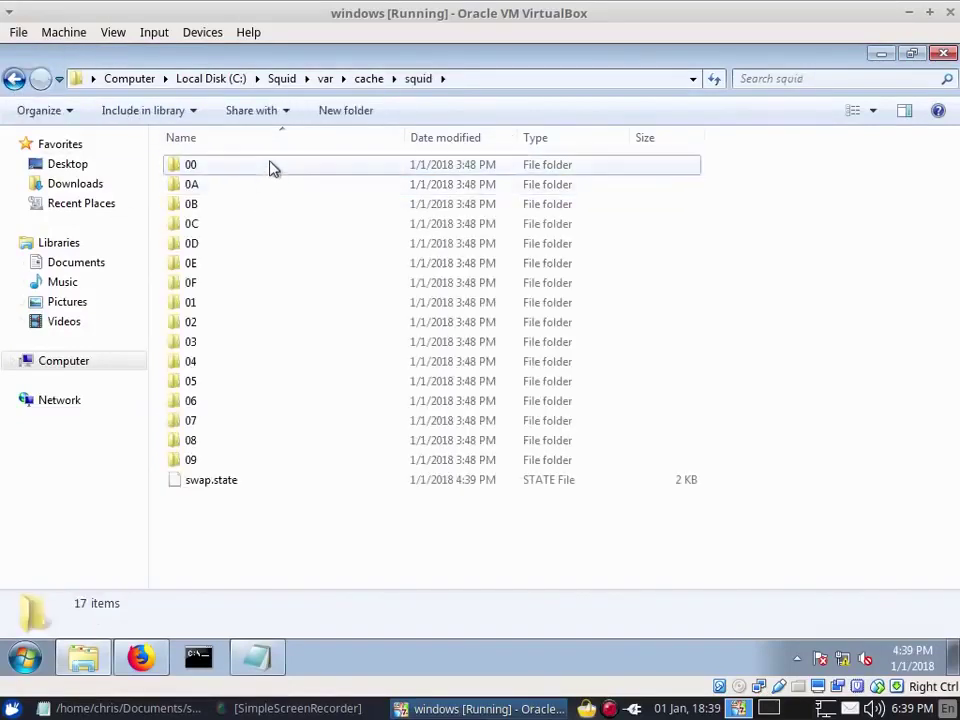
pyautogui.click(268, 167)
pyautogui.hotkey('ctrl', 'a')
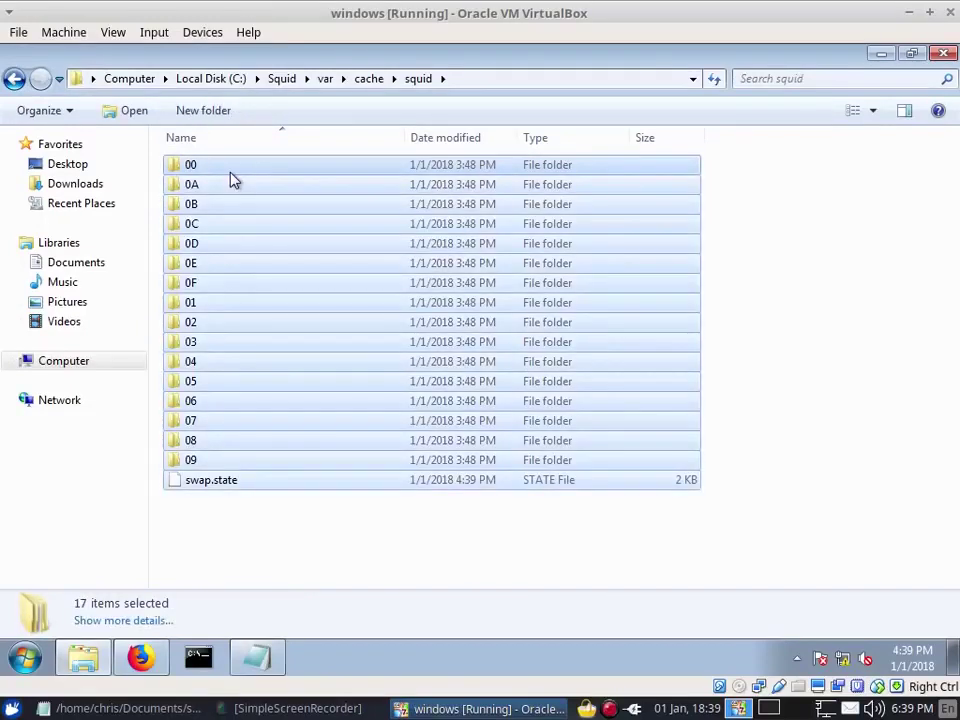
pyautogui.press('Delete')
pyautogui.click(550, 366)
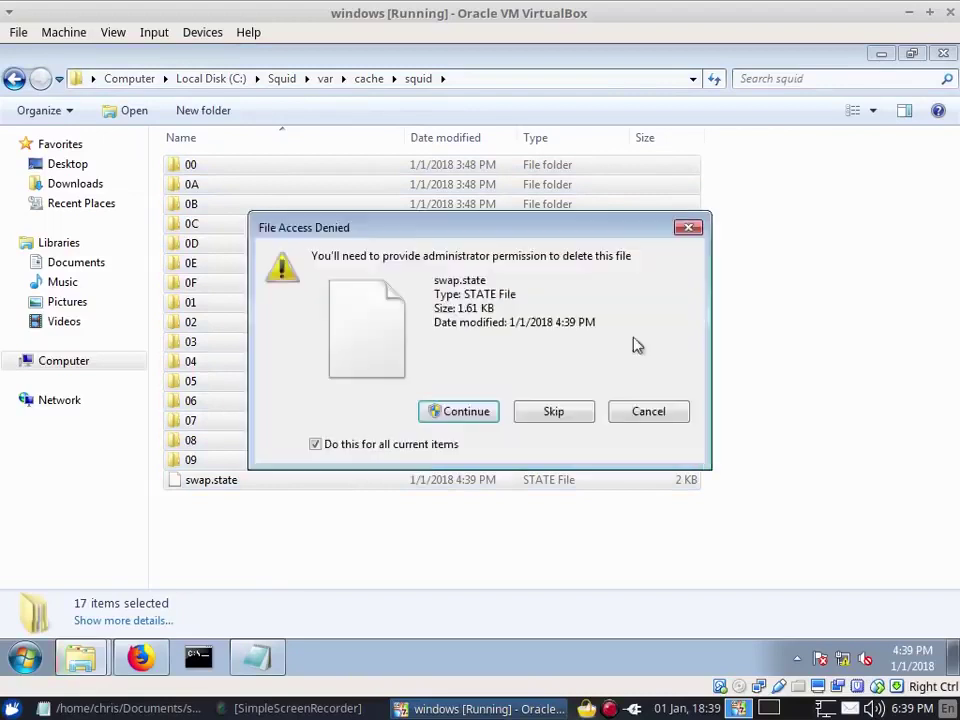
pyautogui.click(480, 412)
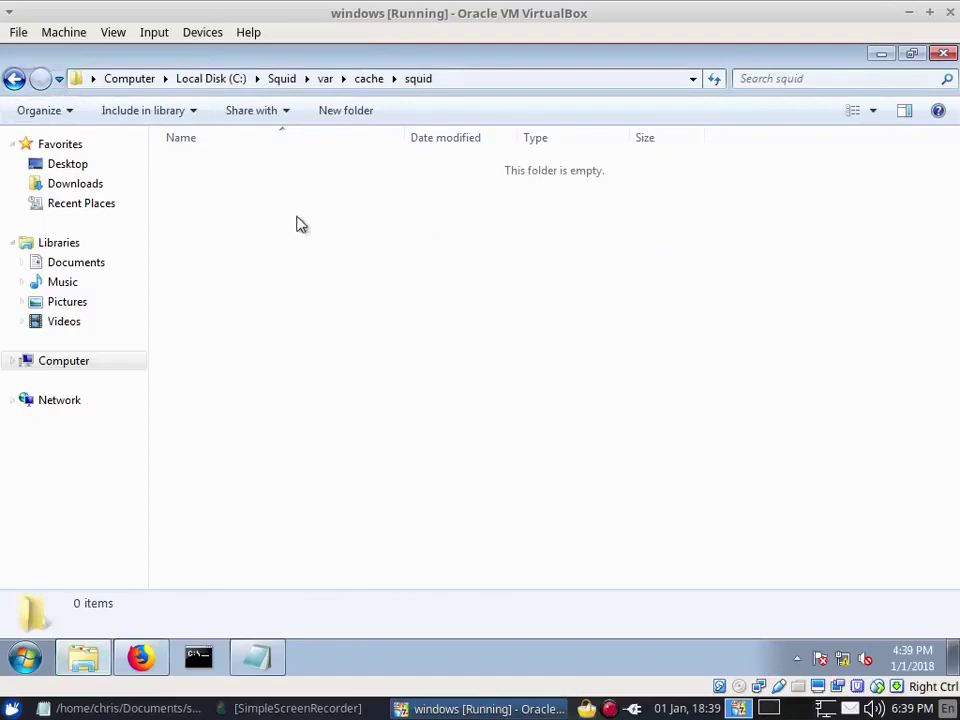
# Open Squid Terminal as administrator from the desktop and try to create the cache directories with squid -z.
pyautogui.click(879, 55)
pyautogui.doubleClick(60, 303)
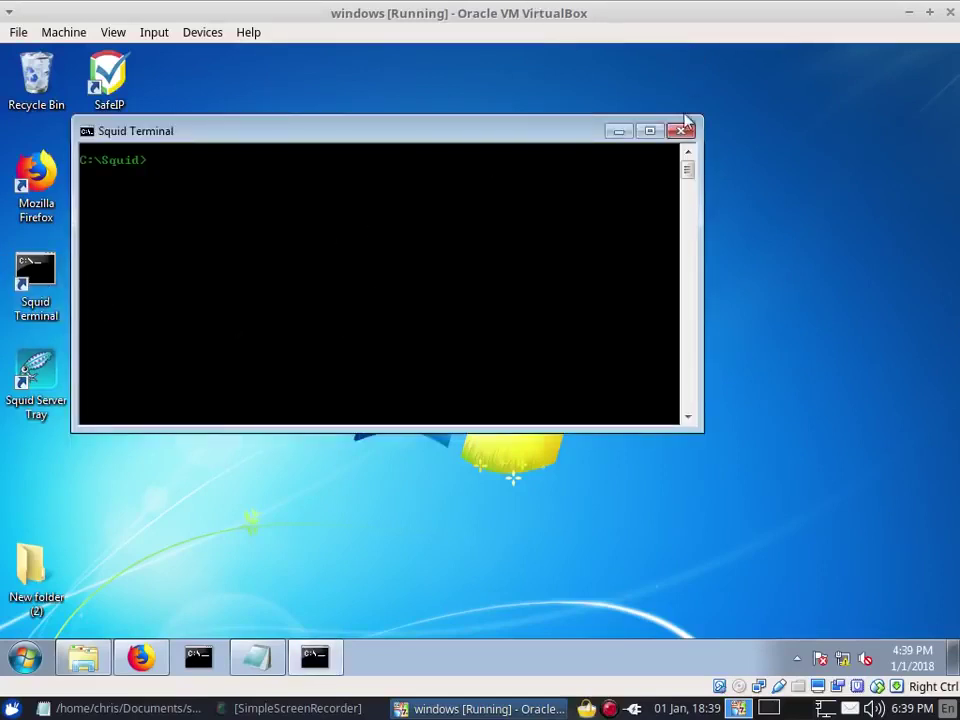
pyautogui.rightClick(28, 272)
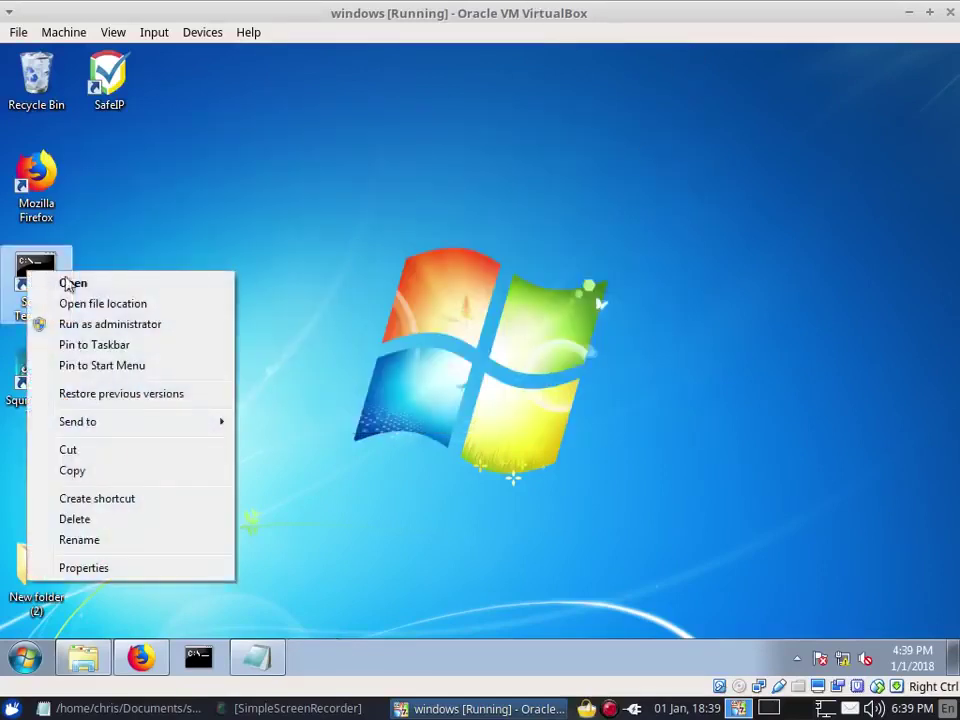
pyautogui.click(105, 324)
pyautogui.click(563, 379)
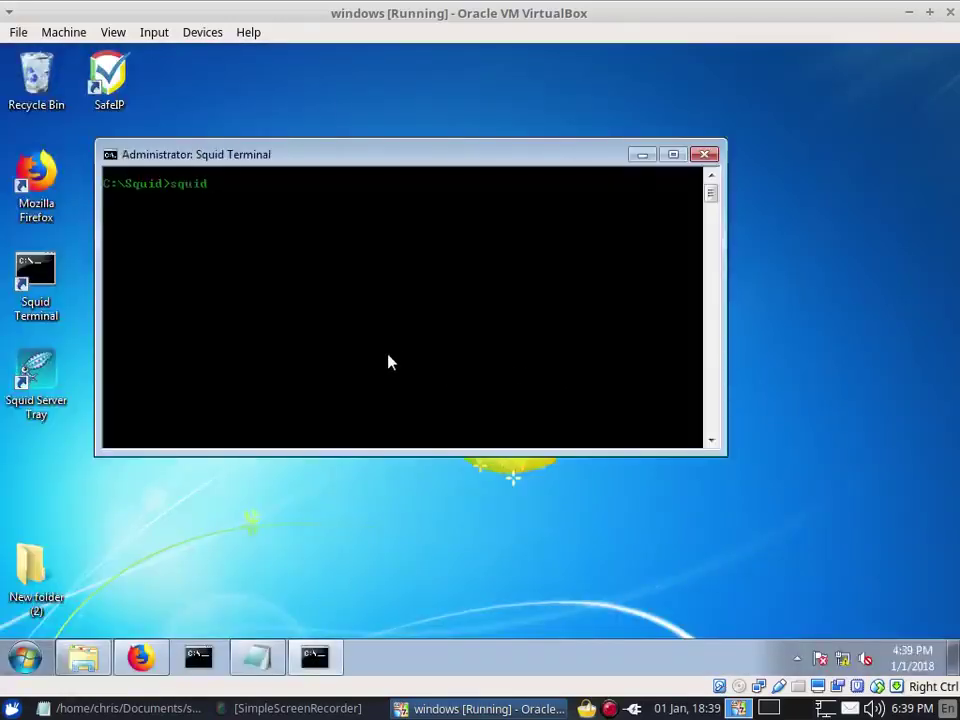
pyautogui.write('squid -z')
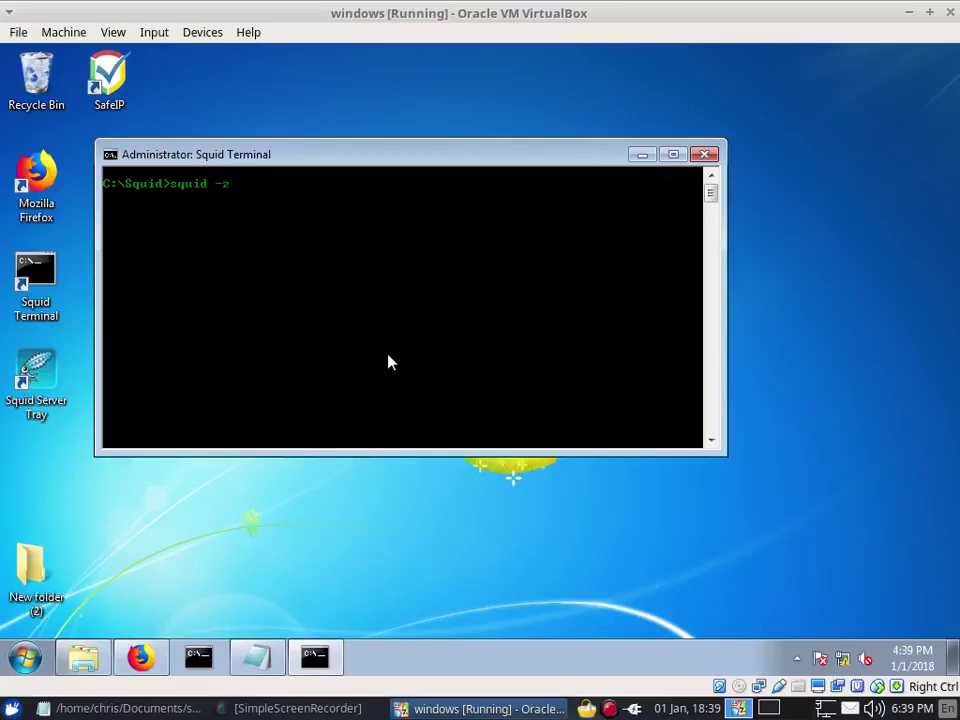
pyautogui.press('Return')
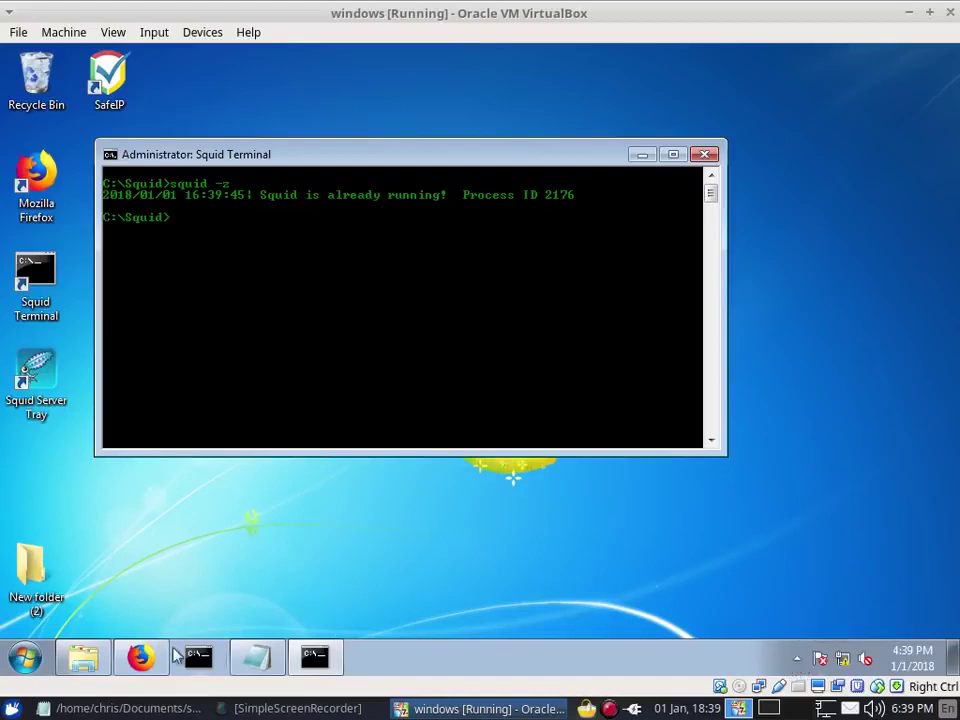
# Check the squid cache folder, then stop the Squid service with administrator approval.
pyautogui.click(83, 657)
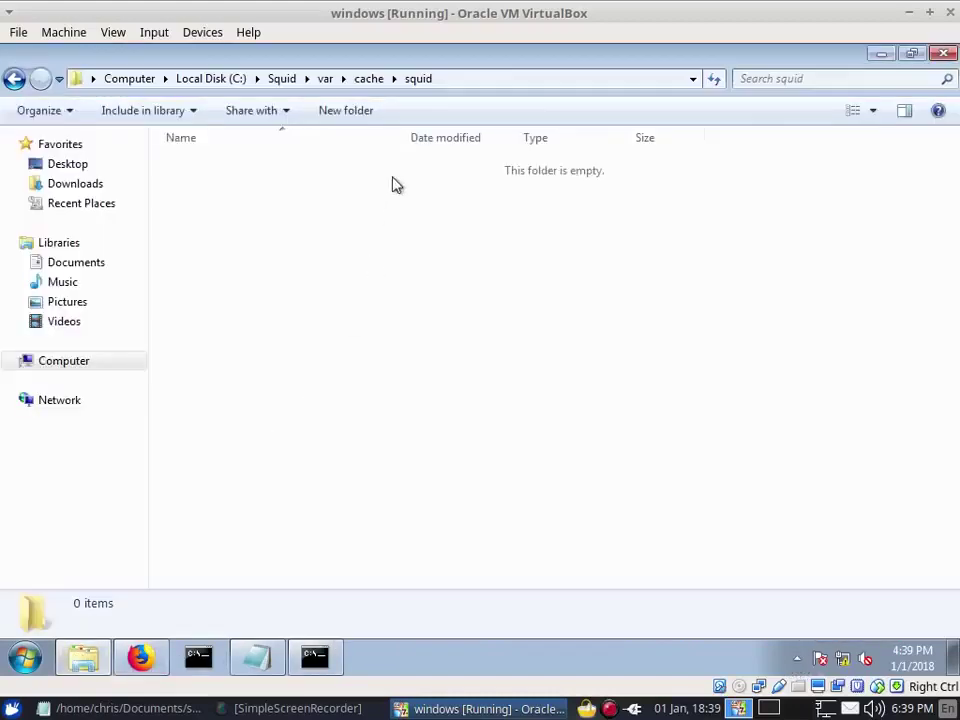
pyautogui.click(880, 52)
pyautogui.click(797, 658)
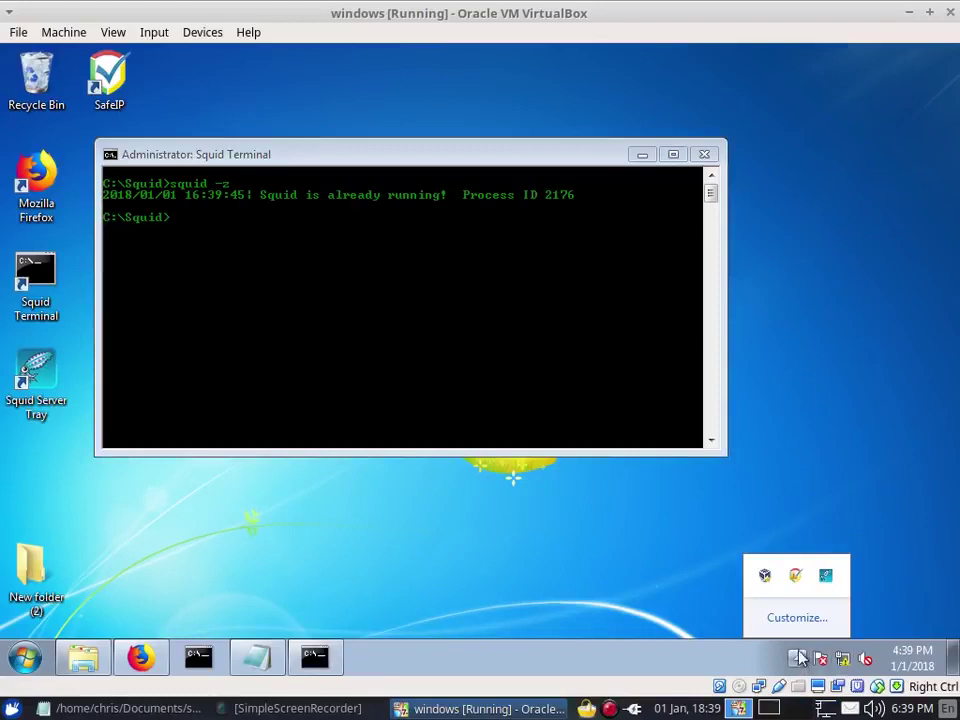
pyautogui.rightClick(828, 579)
pyautogui.click(743, 516)
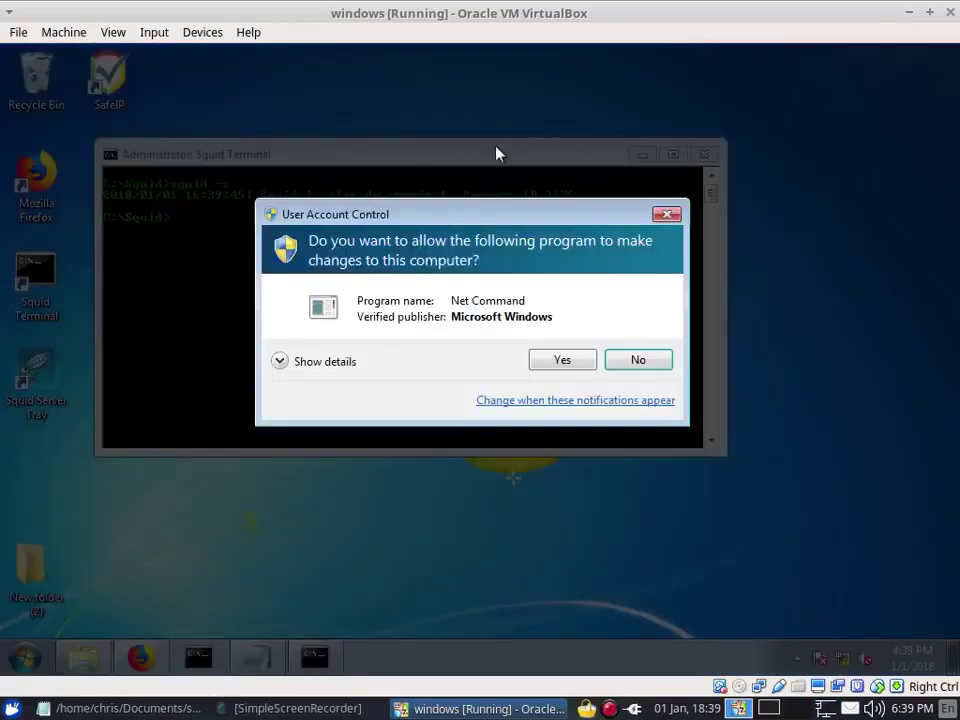
pyautogui.click(553, 359)
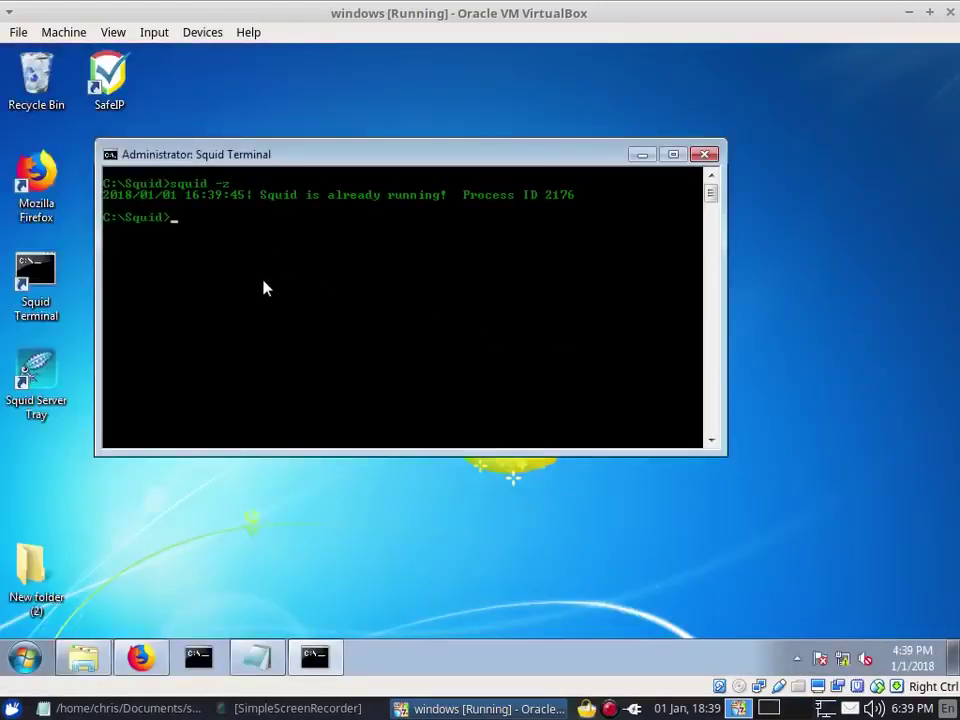
# Rerun squid -z in the administrator terminal and inspect the squid cache folder for the generated directories.
pyautogui.press('Up')
pyautogui.press('Return')
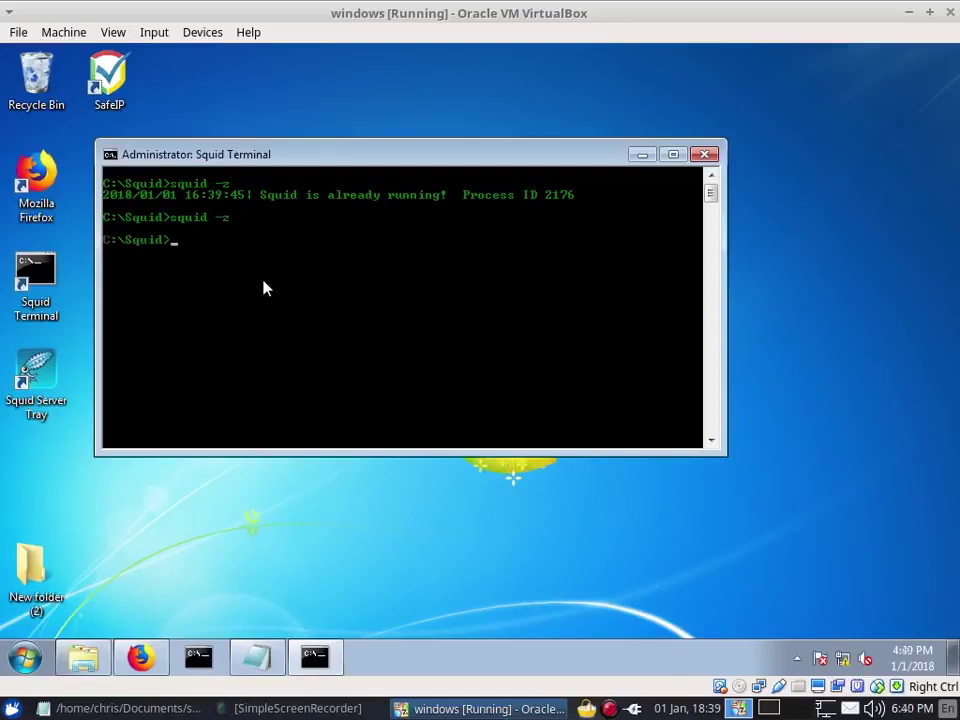
pyautogui.click(84, 660)
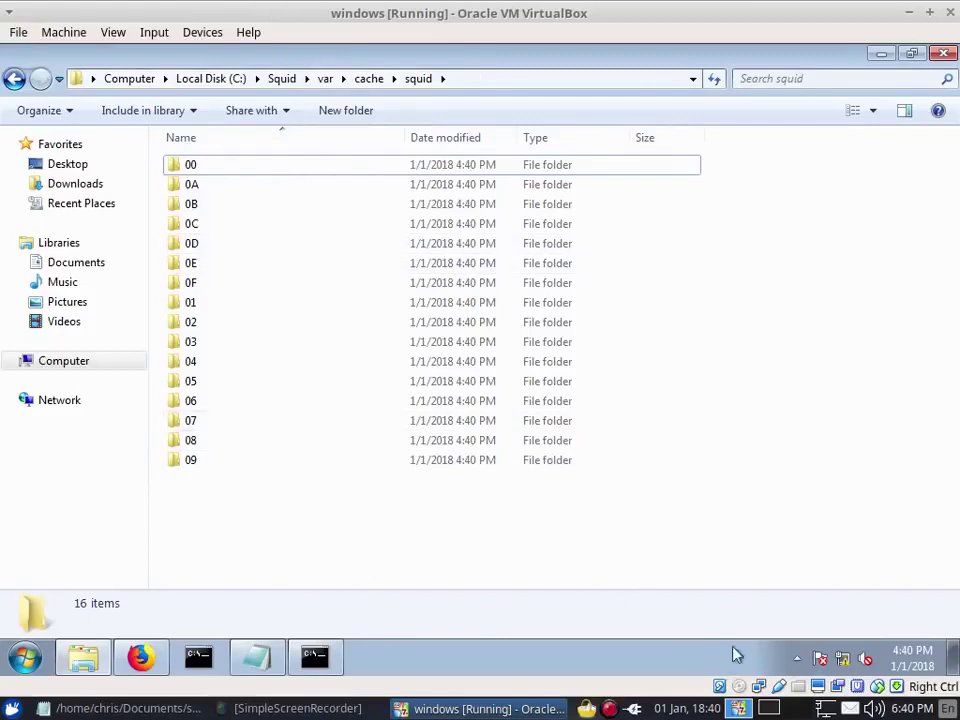
# Start the Squid service with administrator approval and minimize the cache folder window.
pyautogui.click(796, 658)
pyautogui.rightClick(826, 577)
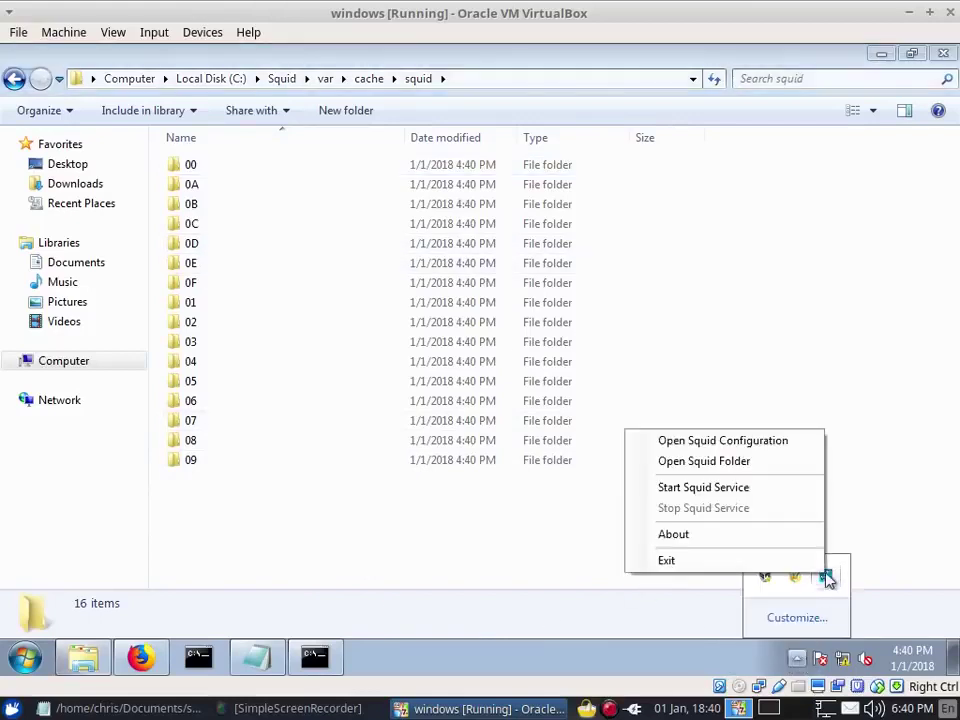
pyautogui.click(745, 492)
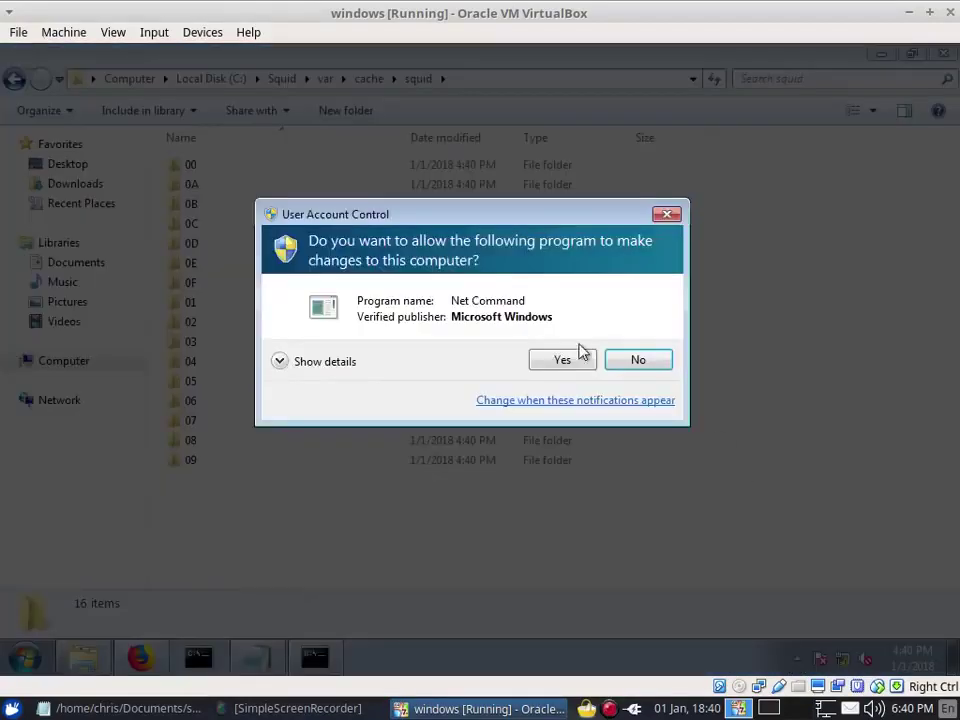
pyautogui.click(542, 359)
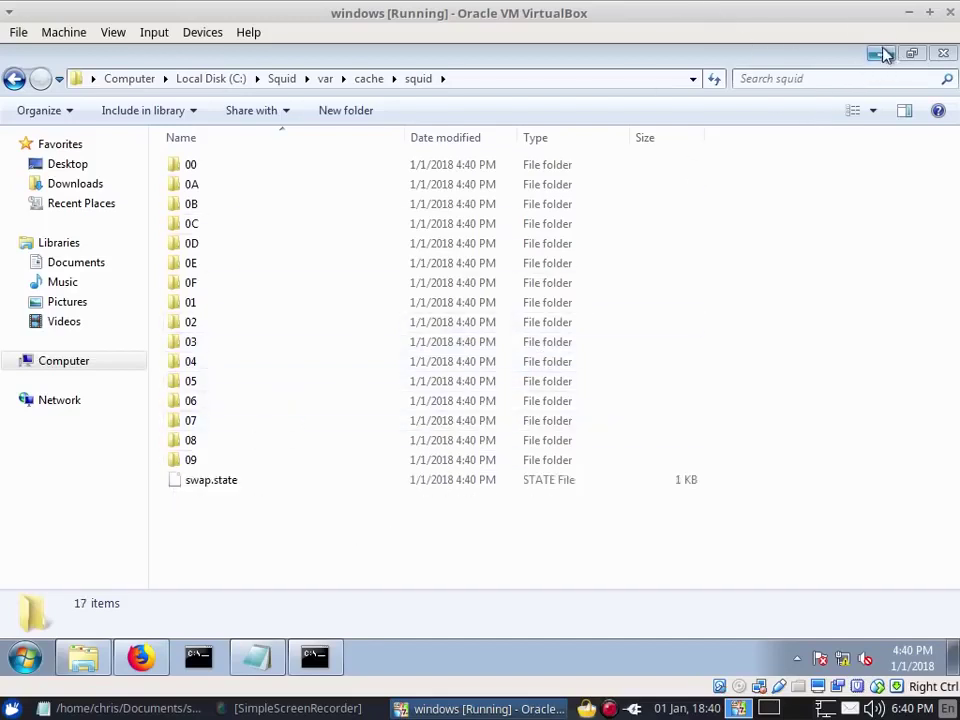
pyautogui.click(880, 54)
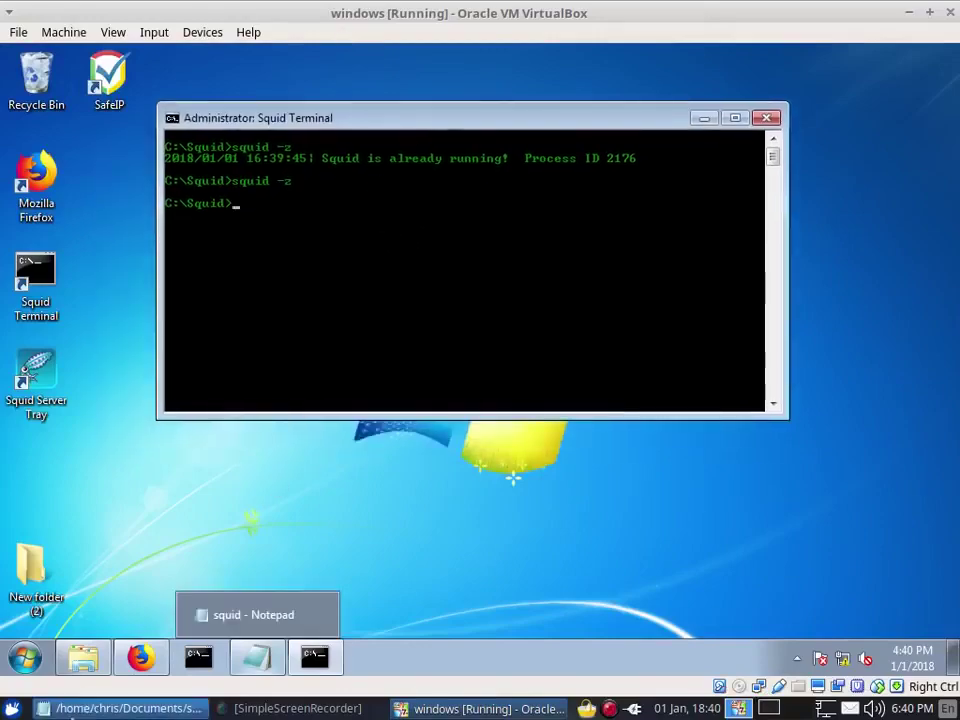
# Switch to the squidProxy_settings notes in Mousepad and read the refresh_pattern entry for allowed cache file types.
pyautogui.click(120, 708)
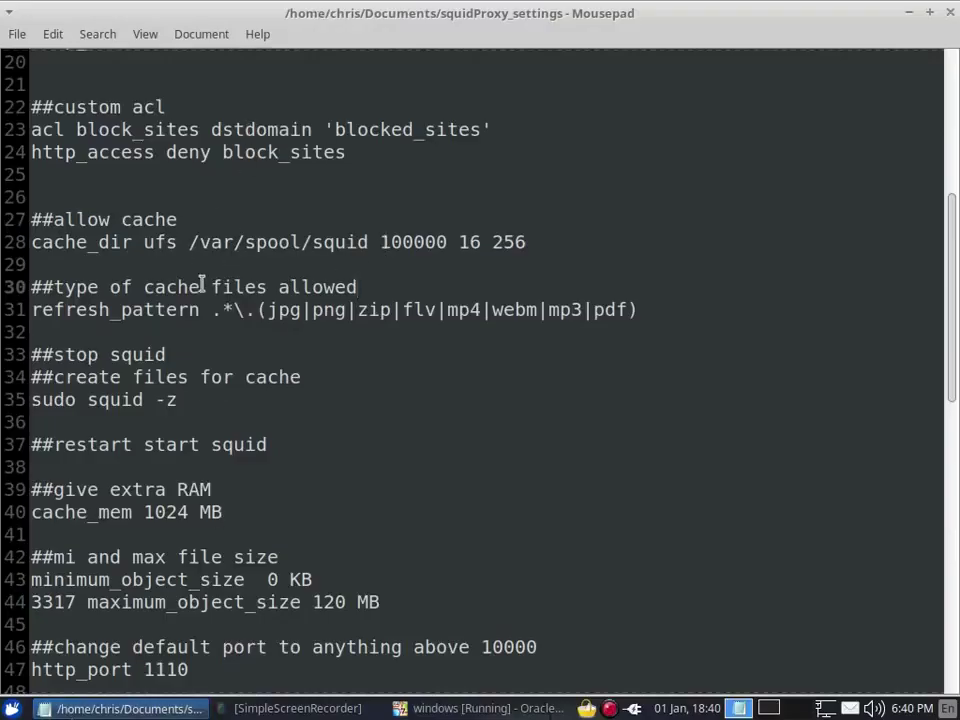
pyautogui.click(427, 268)
pyautogui.scroll(-1, 427, 268)
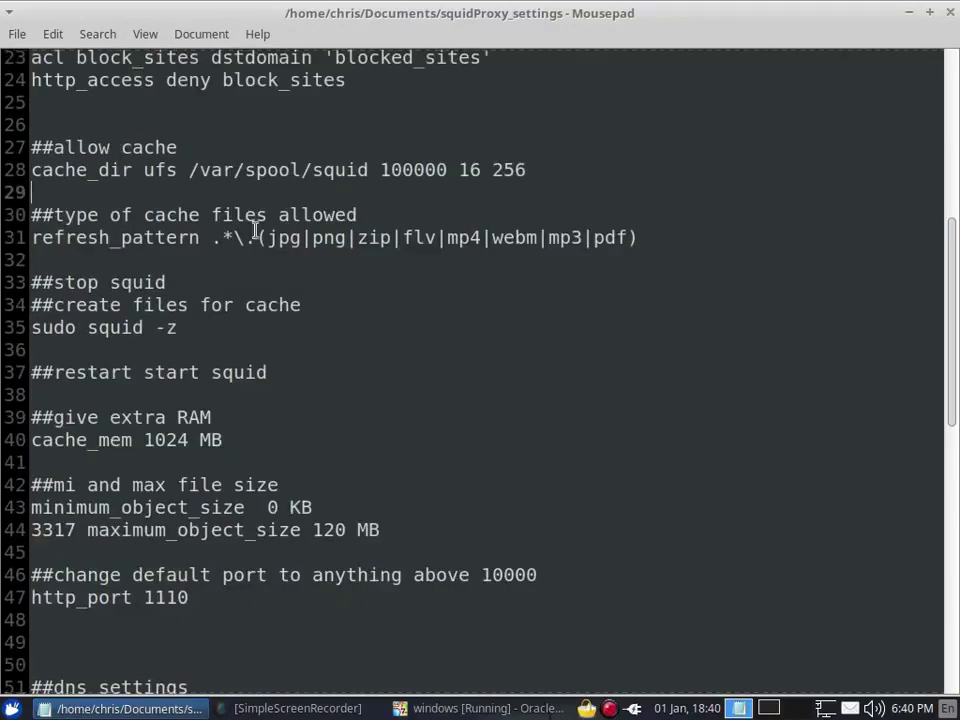
pyautogui.moveTo(55, 214); pyautogui.dragTo(265, 237)
pyautogui.click(104, 208)
pyautogui.moveTo(65, 214); pyautogui.dragTo(360, 216)
pyautogui.click(313, 252)
# Return to the Windows virtual machine, close Squid Terminal, and add two blank lines below the refresh_pattern comment in the squid file.
pyautogui.click(413, 713)
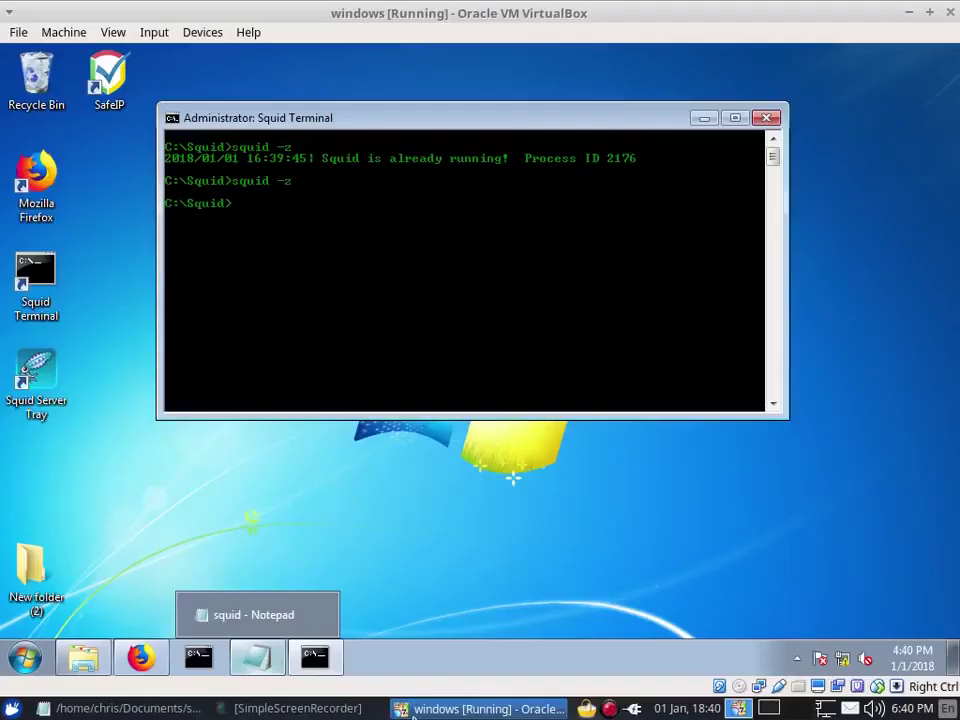
pyautogui.click(766, 118)
pyautogui.click(257, 656)
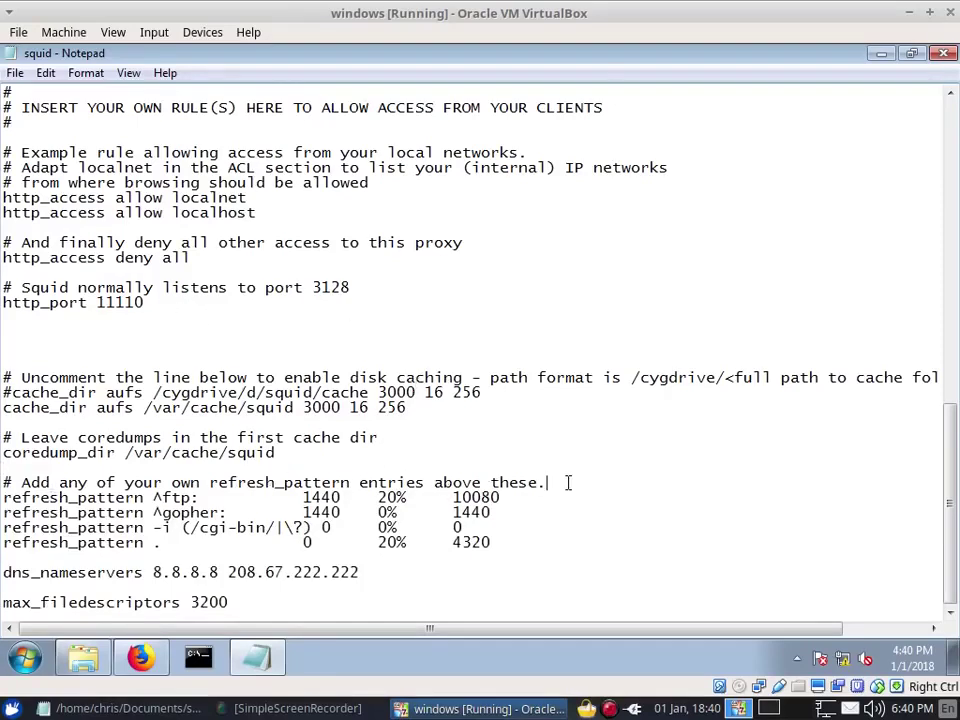
pyautogui.press('Return')
pyautogui.press('Return')
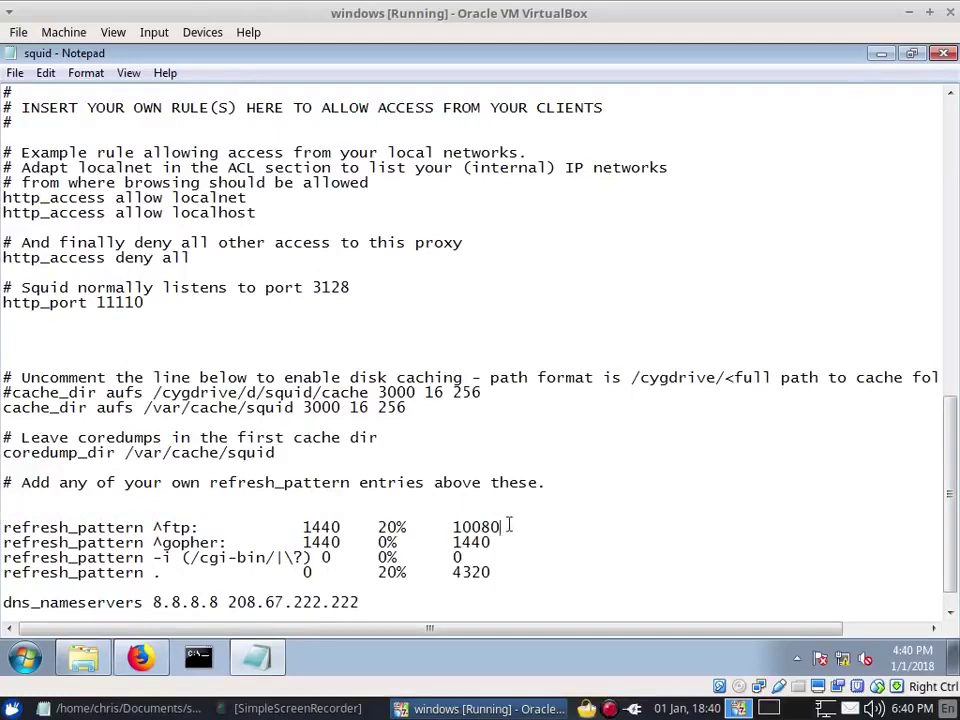
# Paste a copy of the refresh_pattern ^ftp line into the blank space above the original.
pyautogui.moveTo(510, 525); pyautogui.dragTo(2, 527)
pyautogui.rightClick(33, 528)
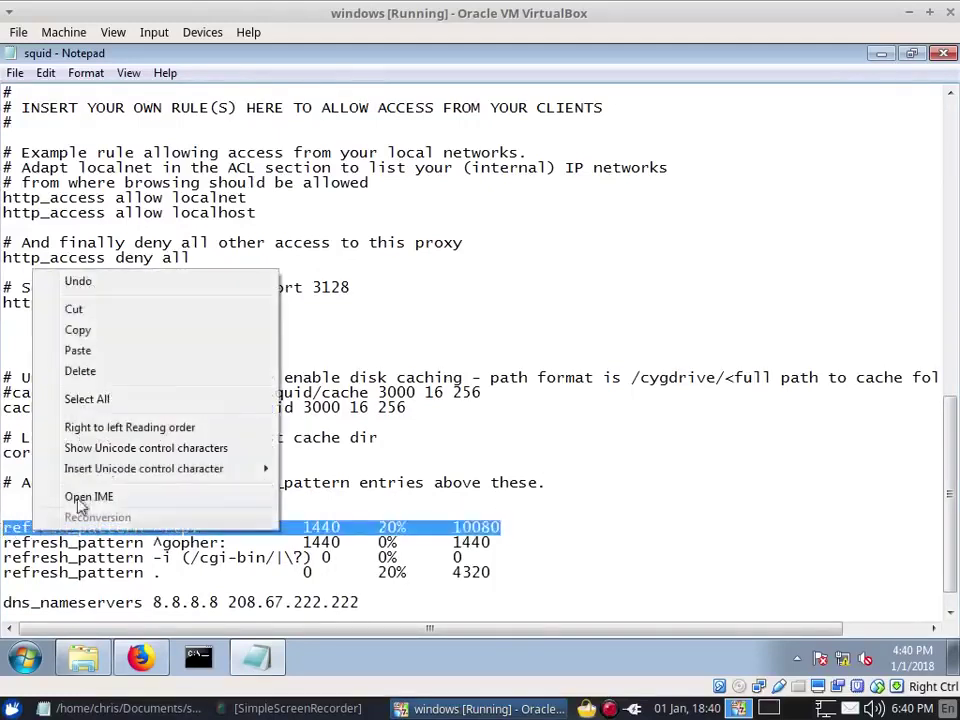
pyautogui.click(78, 330)
pyautogui.click(17, 497)
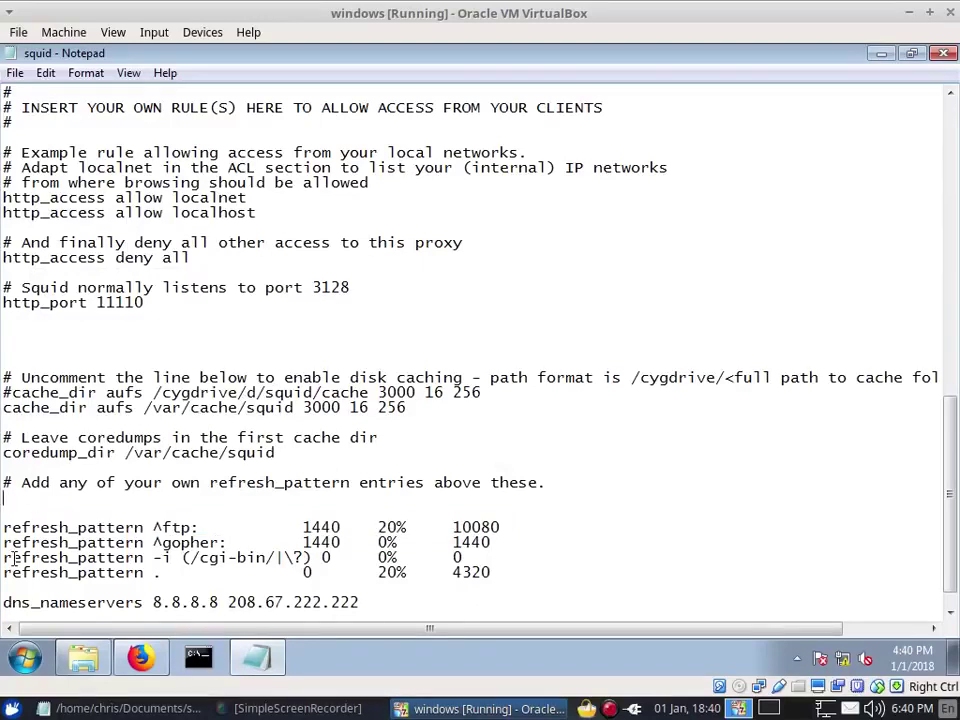
pyautogui.hotkey('ctrl', 'v')
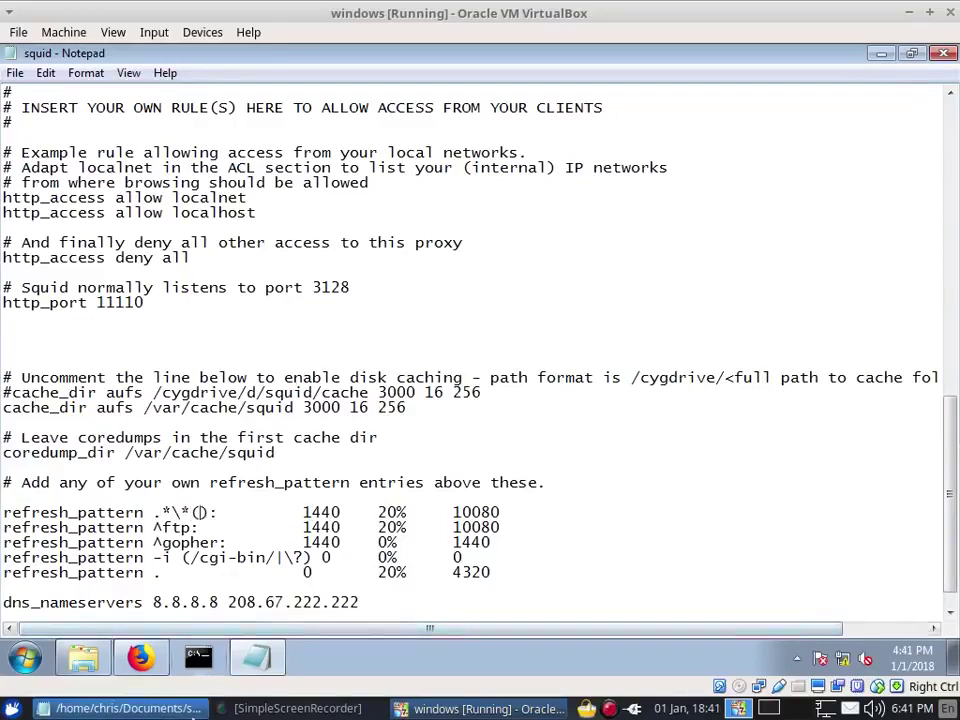
# Check the file-type entry in the squidProxy_settings notes and put jpg|png|pdf inside the new refresh_pattern line's parentheses in the squid file.
pyautogui.click(128, 708)
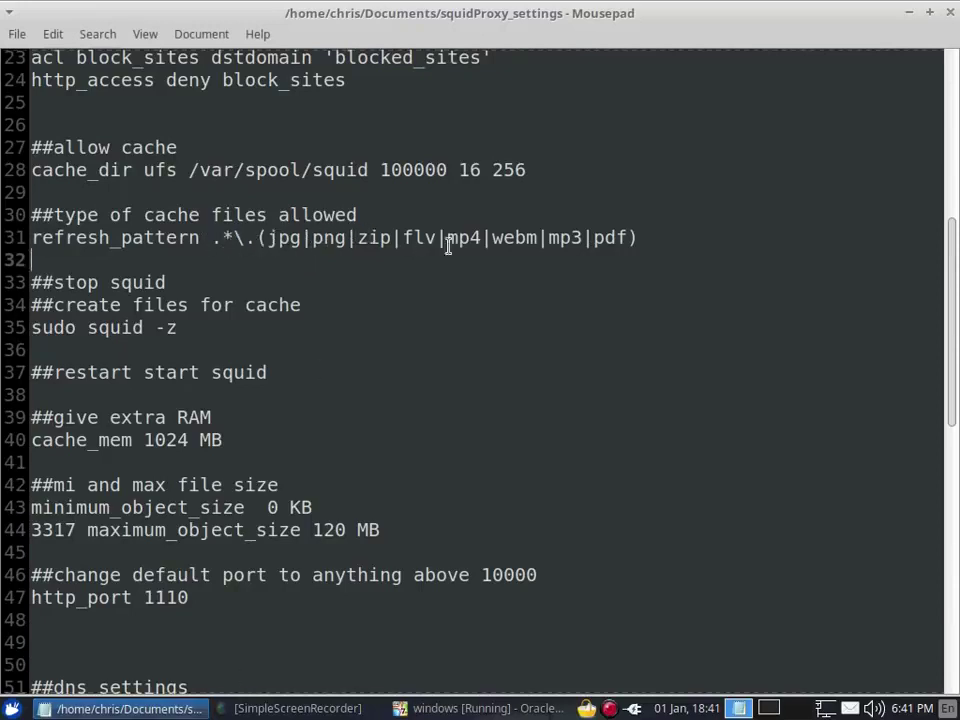
pyautogui.click(908, 12)
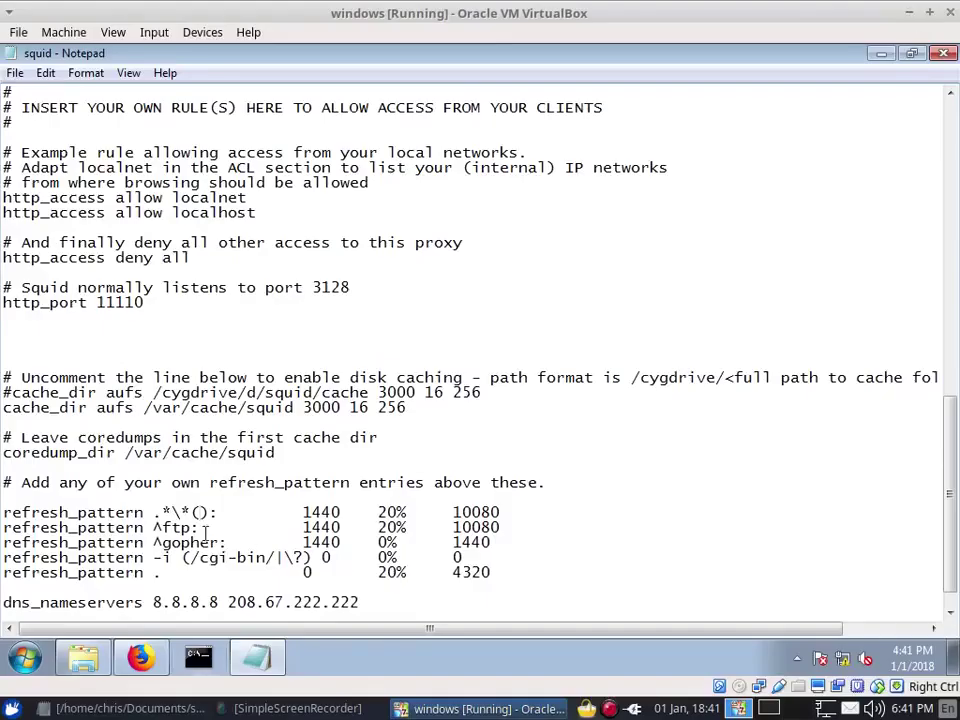
pyautogui.write('jpg|')
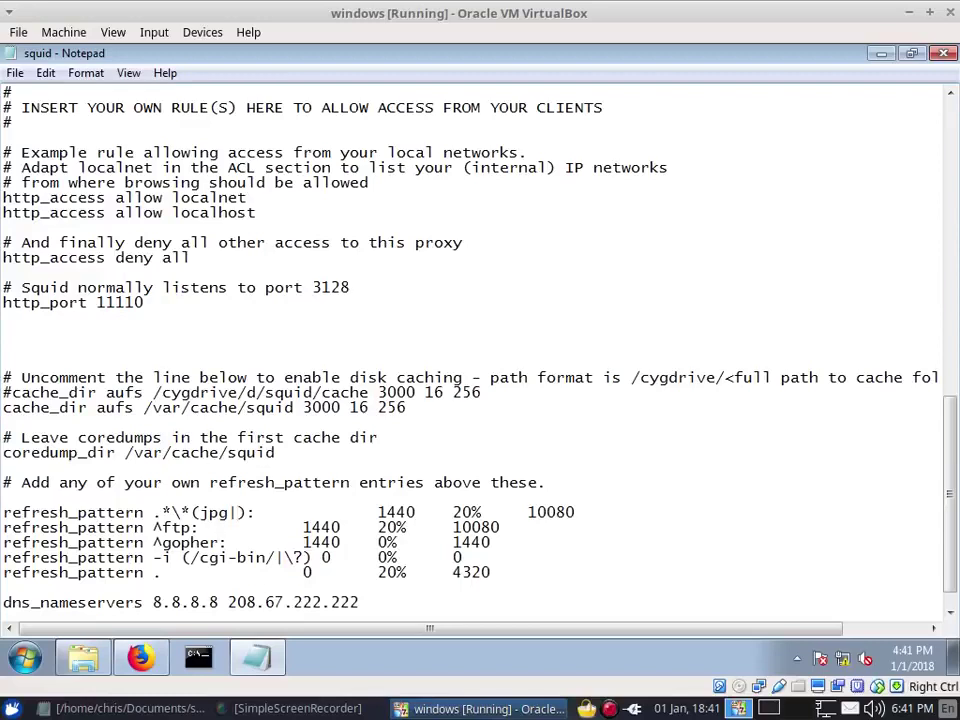
pyautogui.write('P')
pyautogui.press('BackSpace')
pyautogui.write('png|')
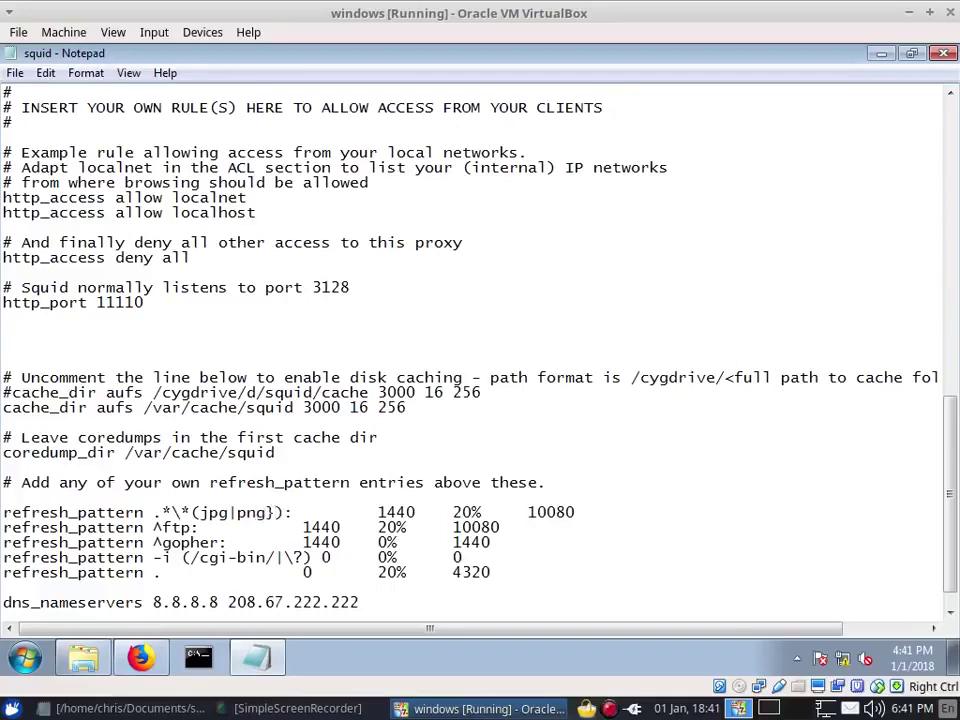
pyautogui.write('pdf')
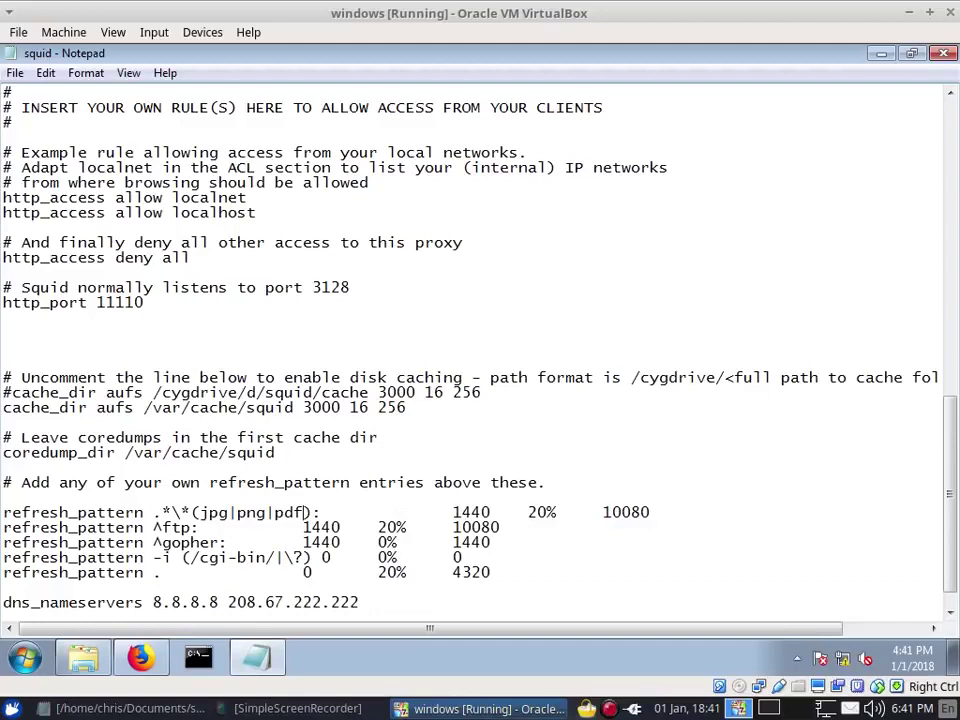
# Extend the file-type list with |zip|flv|mp4|webm|mp3 and compare the line with the squidProxy_settings notes.
pyautogui.write('|zip|flv')
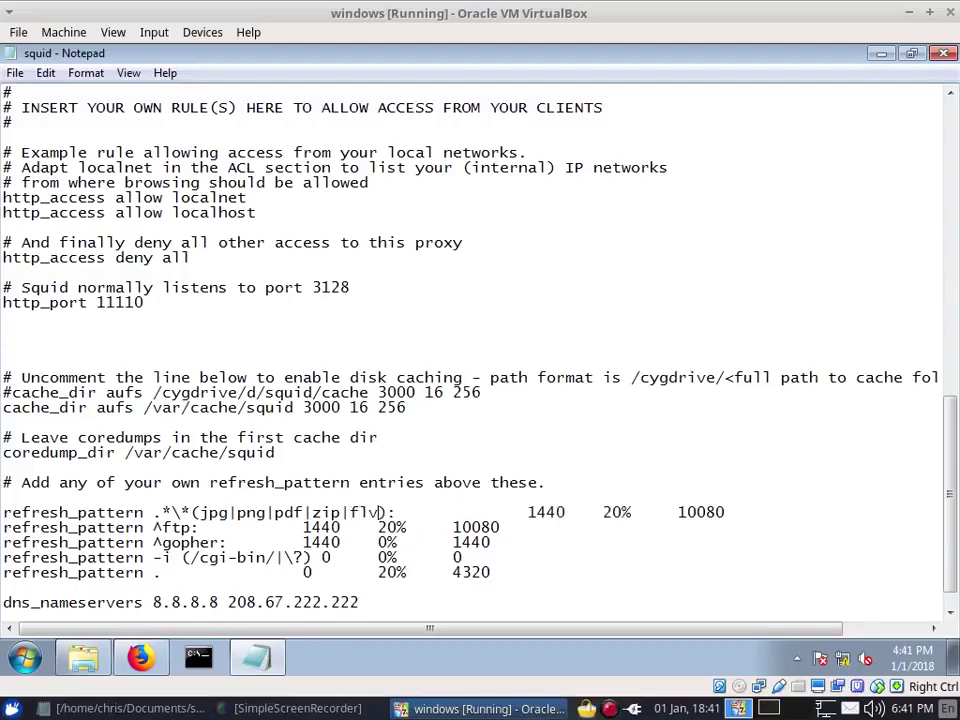
pyautogui.write('|')
pyautogui.write('mp4|webm')
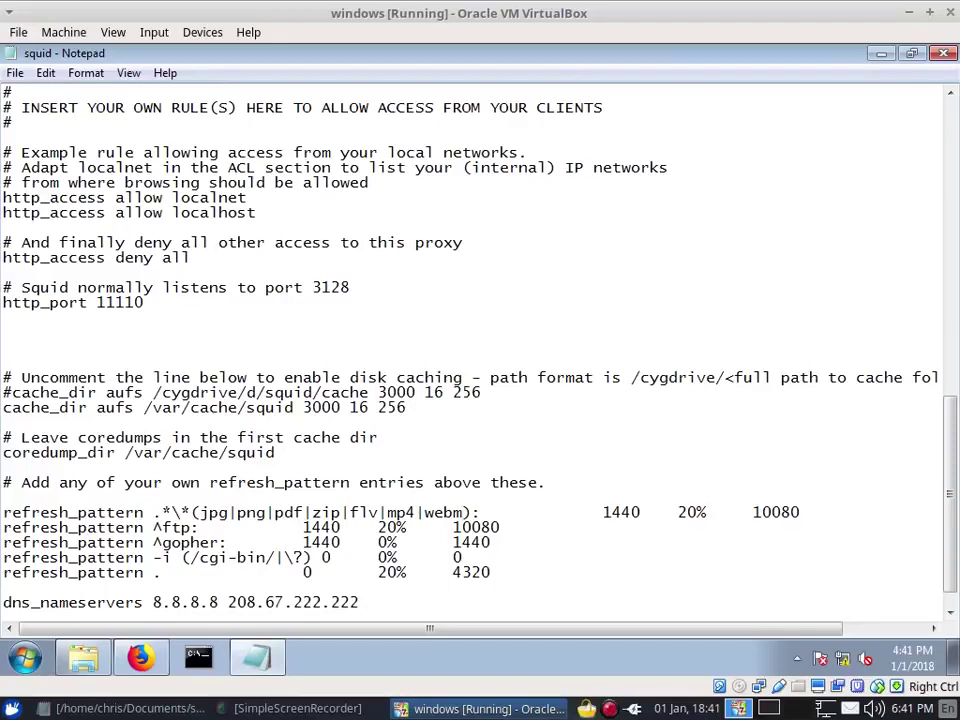
pyautogui.write('|mp3')
pyautogui.click(130, 708)
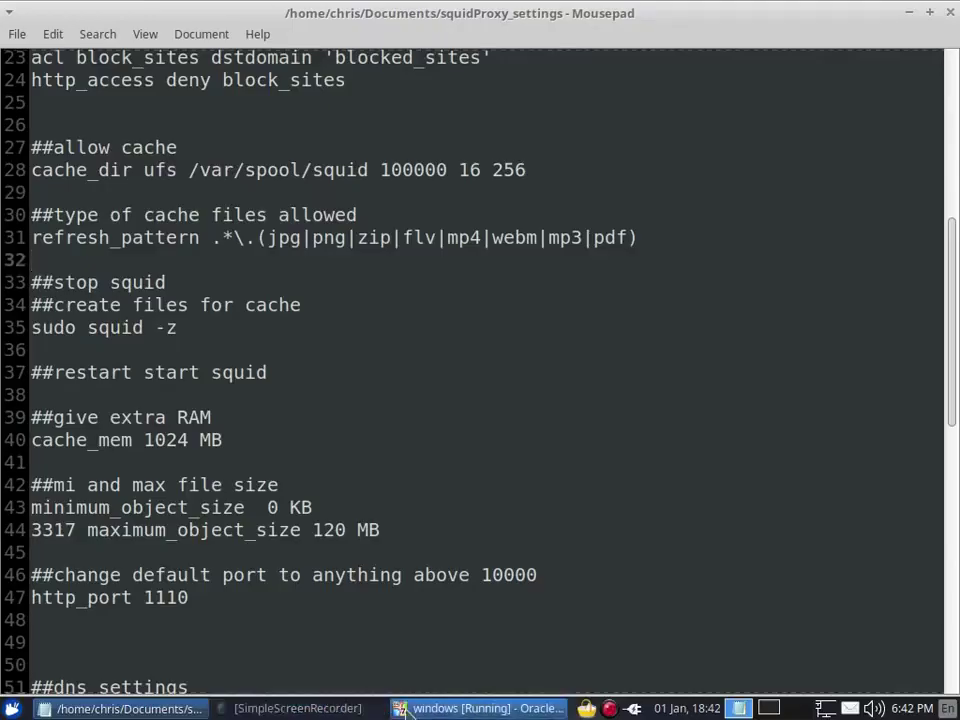
pyautogui.click(455, 708)
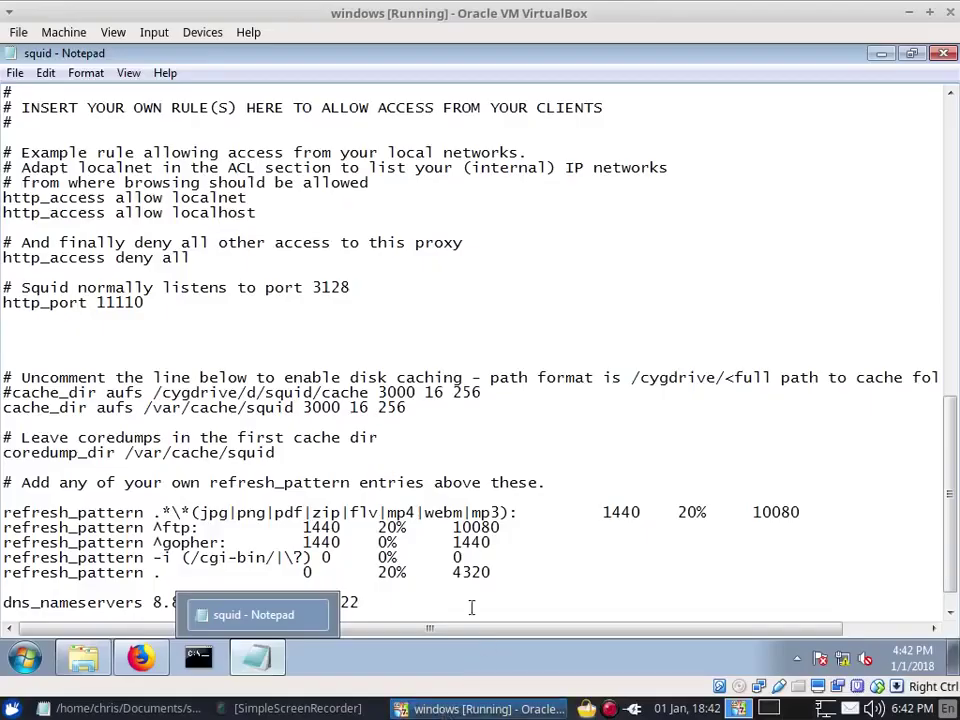
pyautogui.click(522, 512)
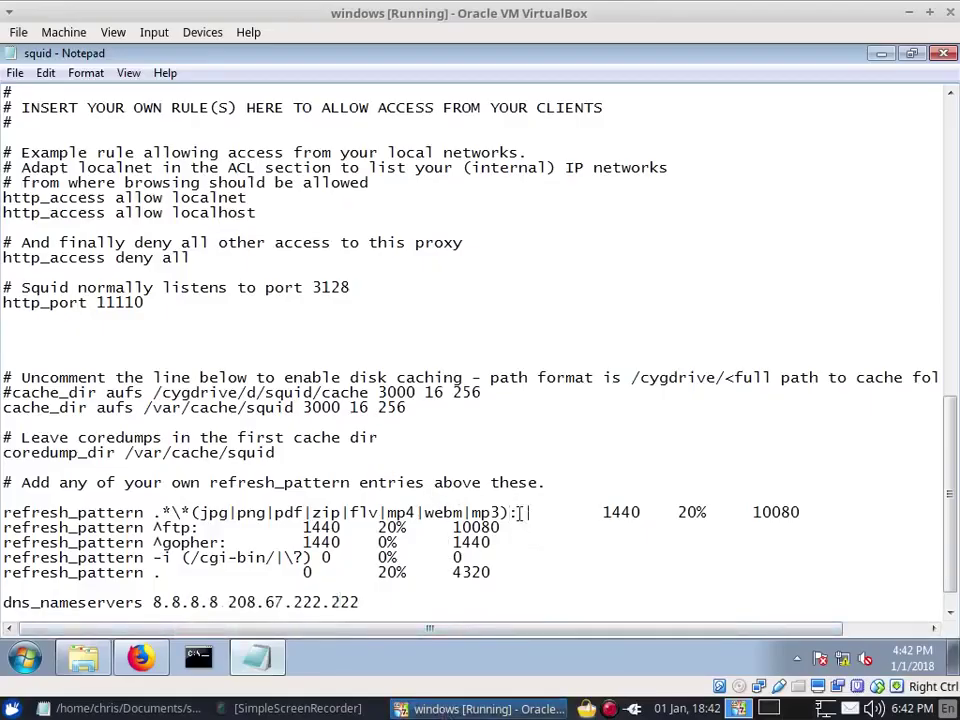
# Open a terminal on the Linux host and change to the /etc/squid directory.
pyautogui.click(12, 708)
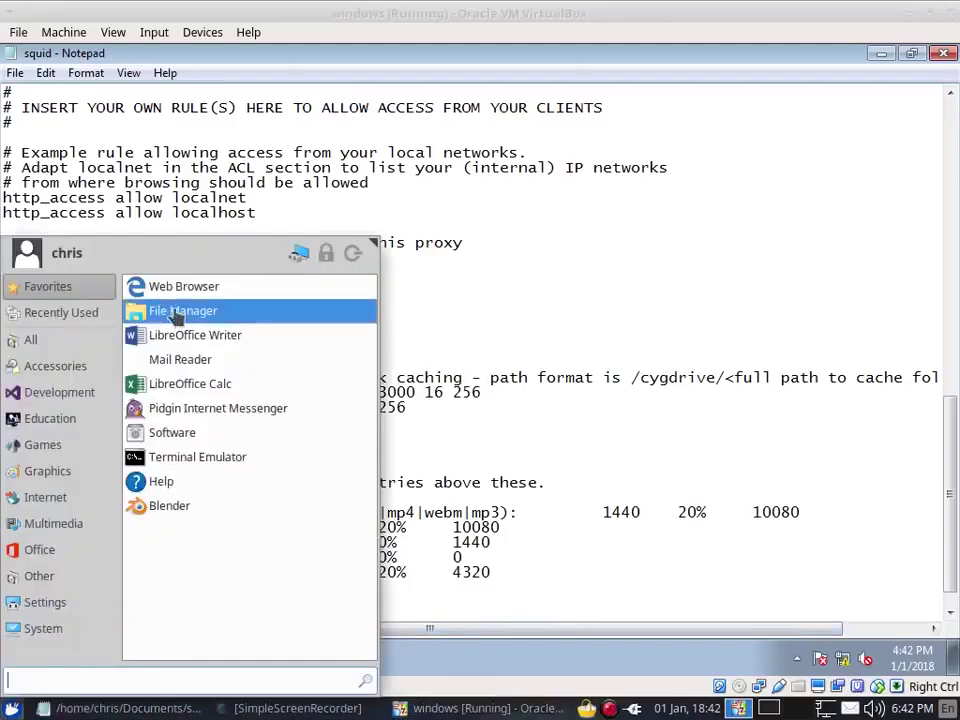
pyautogui.click(218, 458)
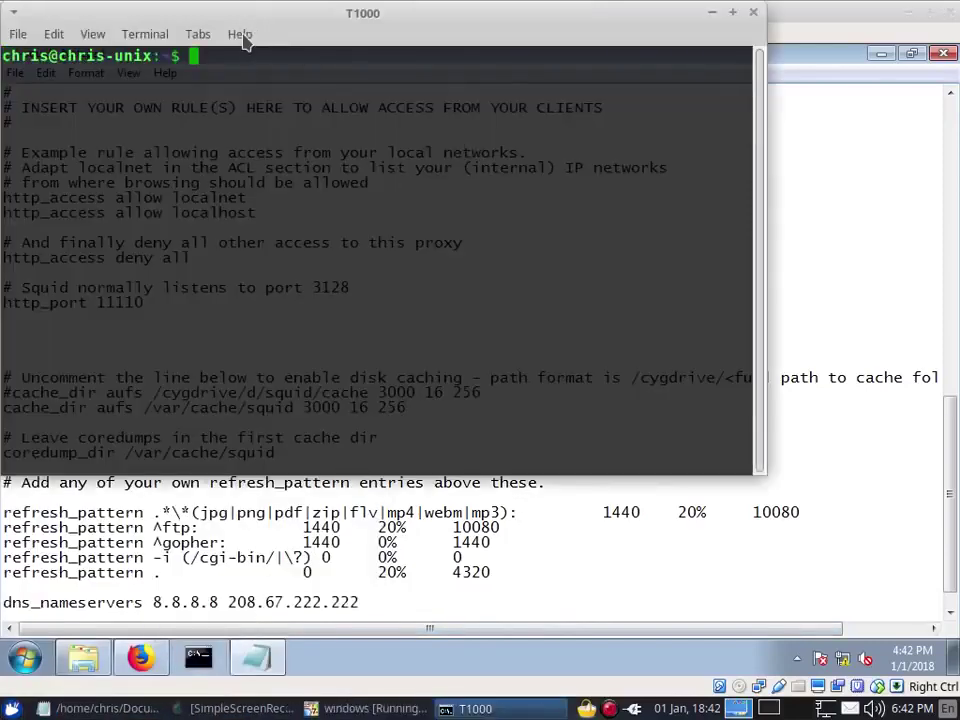
pyautogui.write('sudo nano squid.conf')
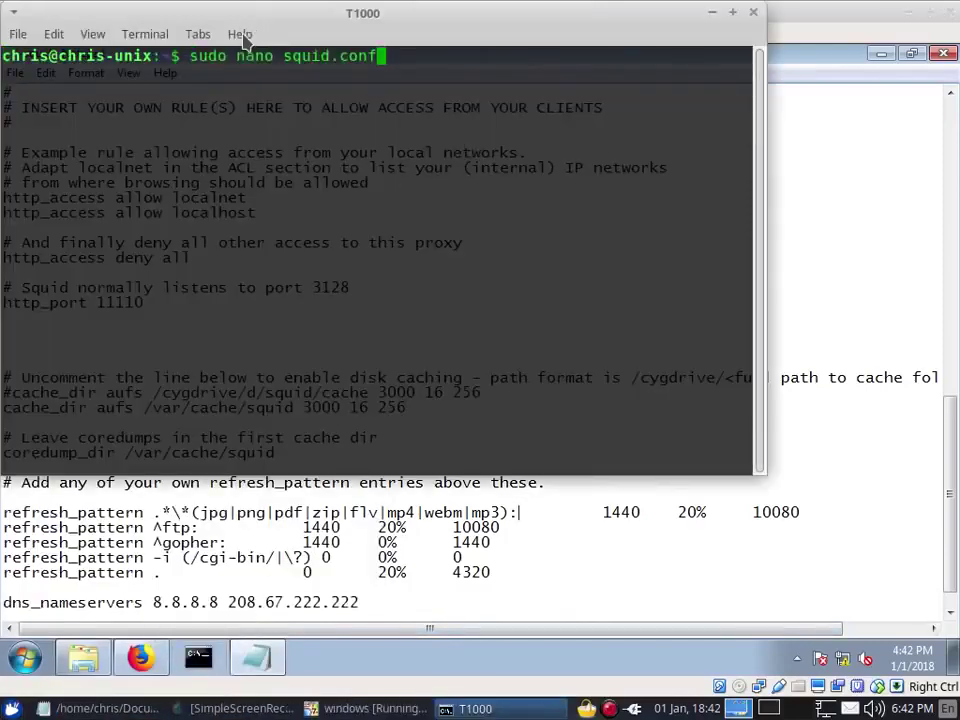
pyautogui.hotkey('ctrl', 'u')
pyautogui.write('cd ')
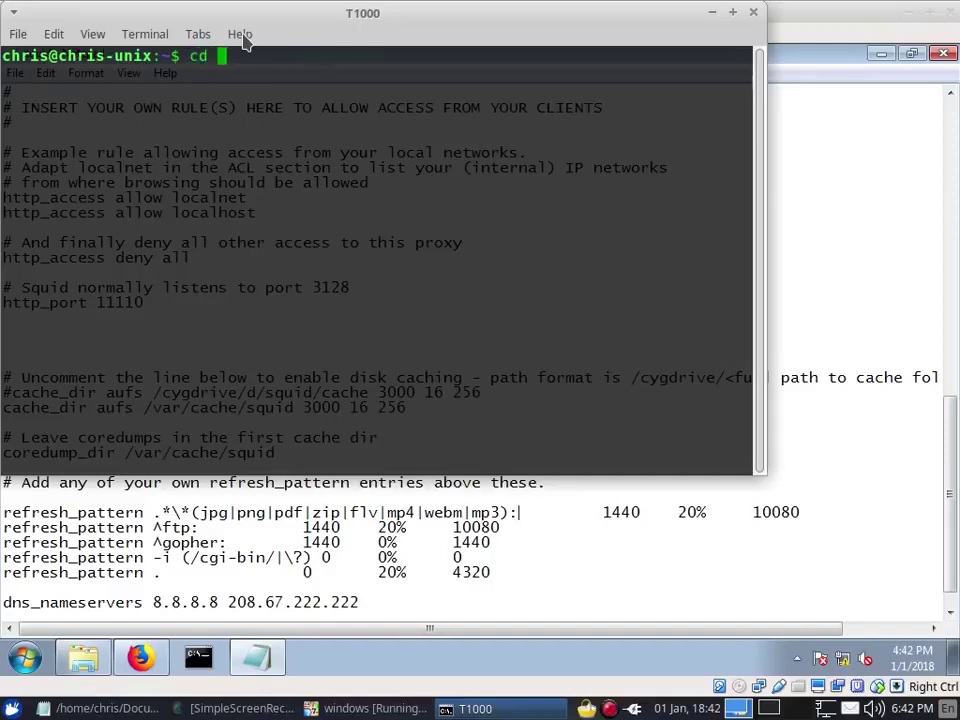
pyautogui.write('/etc/')
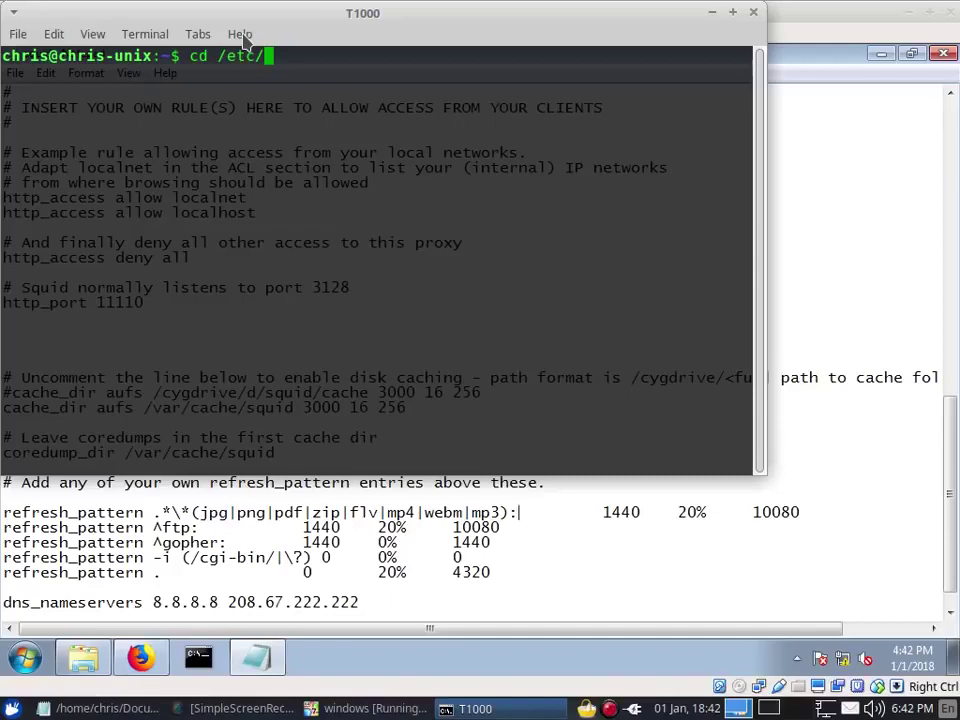
pyautogui.write('squid')
pyautogui.press('Return')
# Open squid.conf in nano with sudo, authenticating with the account password.
pyautogui.press('Up')
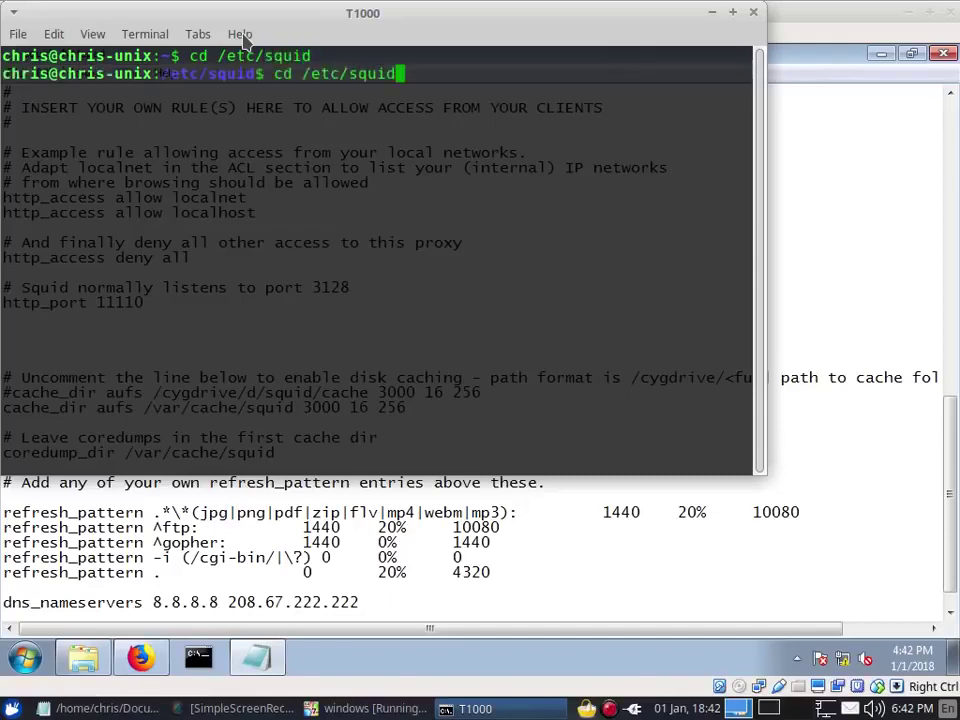
pyautogui.press('Up')
pyautogui.press('Return')
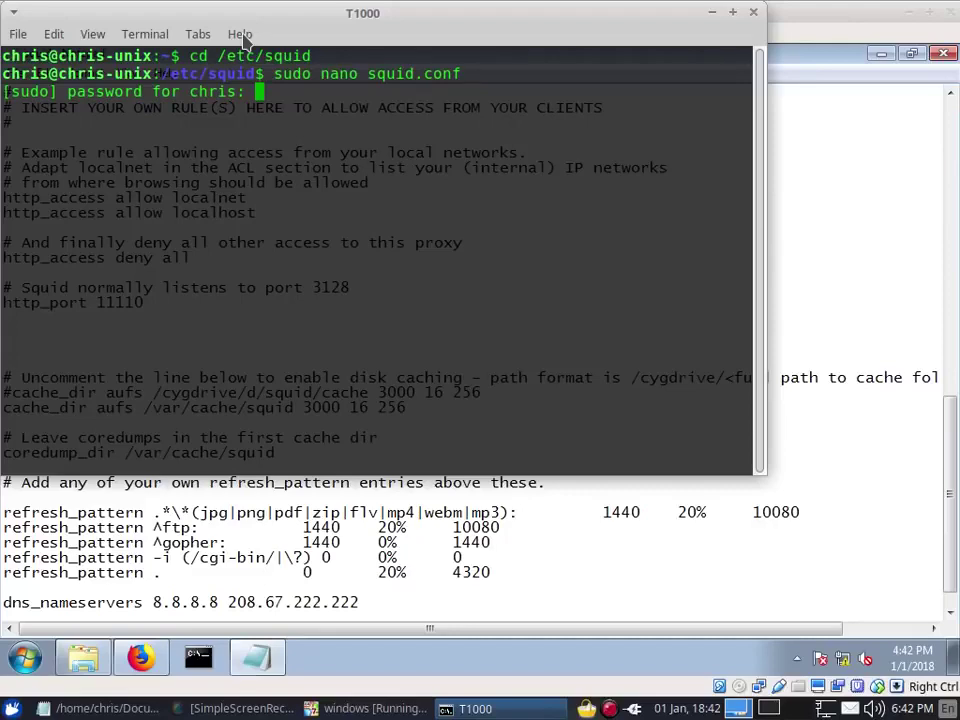
pyautogui.press('Return')
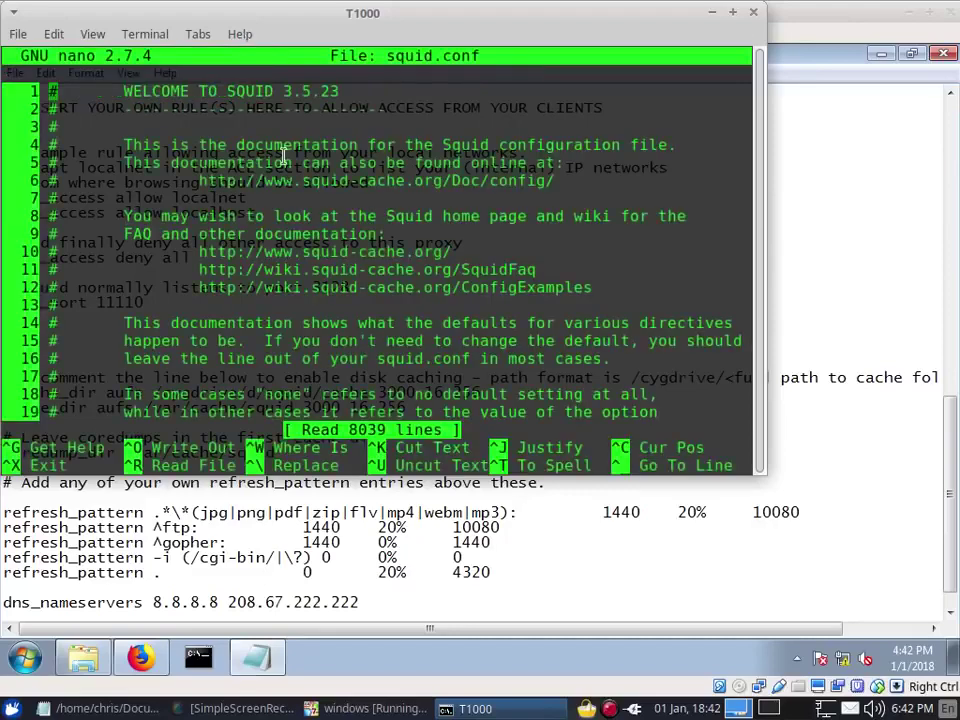
# Search squid.conf for refresh_pattern ^ftp to examine the working file-type entry above it.
pyautogui.hotkey('ctrl', 'w')
pyautogui.press('Up')
pyautogui.press('Up')
pyautogui.press('Up')
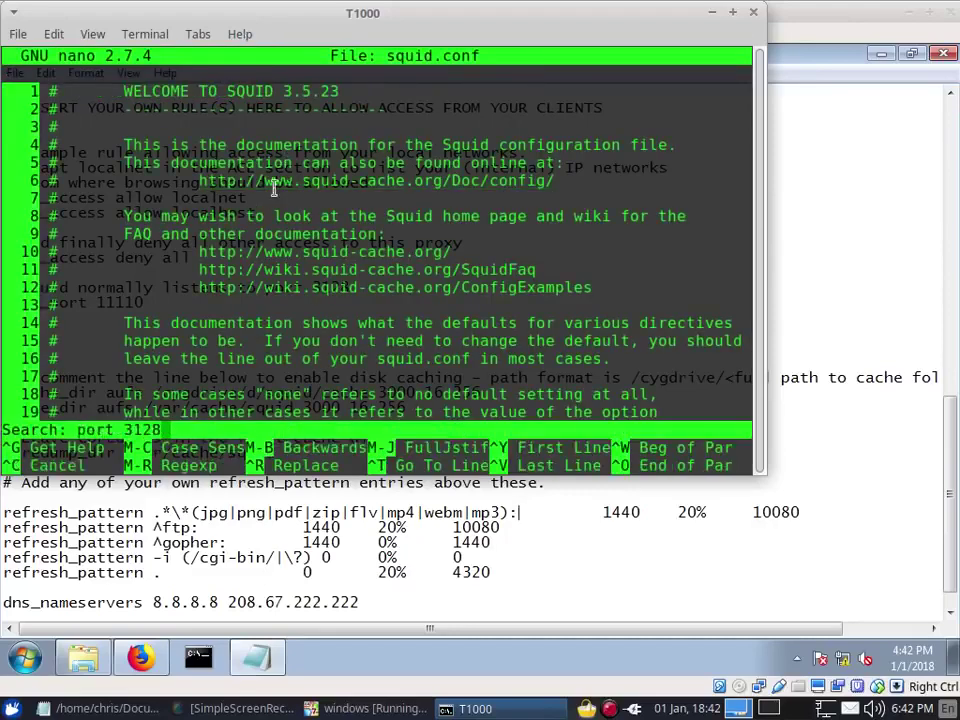
pyautogui.press('Down')
pyautogui.press('Up')
pyautogui.press('Up')
pyautogui.press('Up')
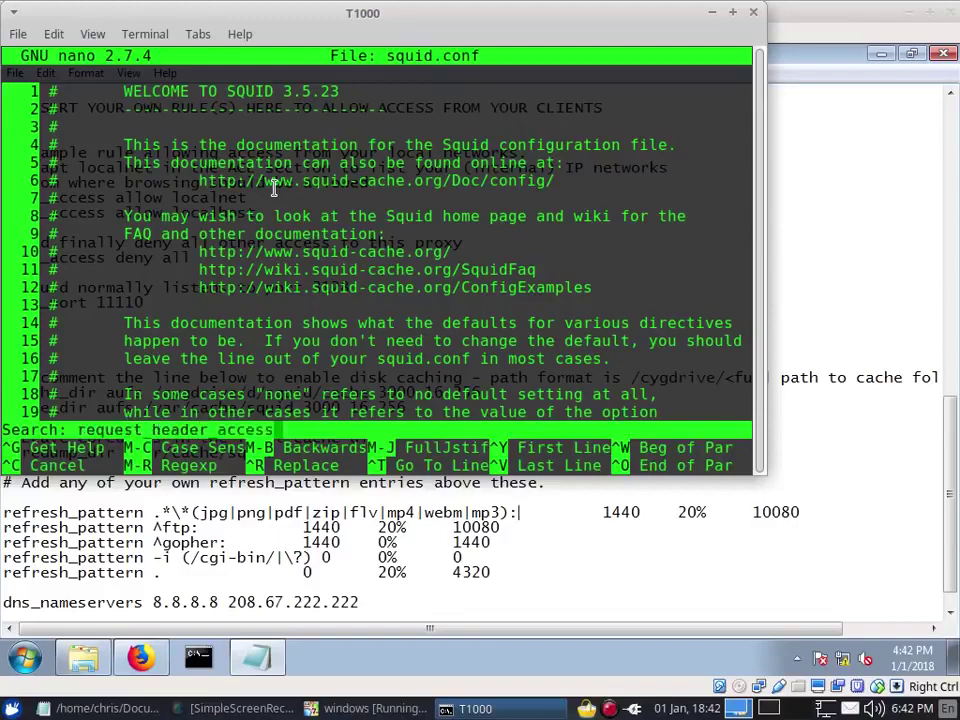
pyautogui.press('Up')
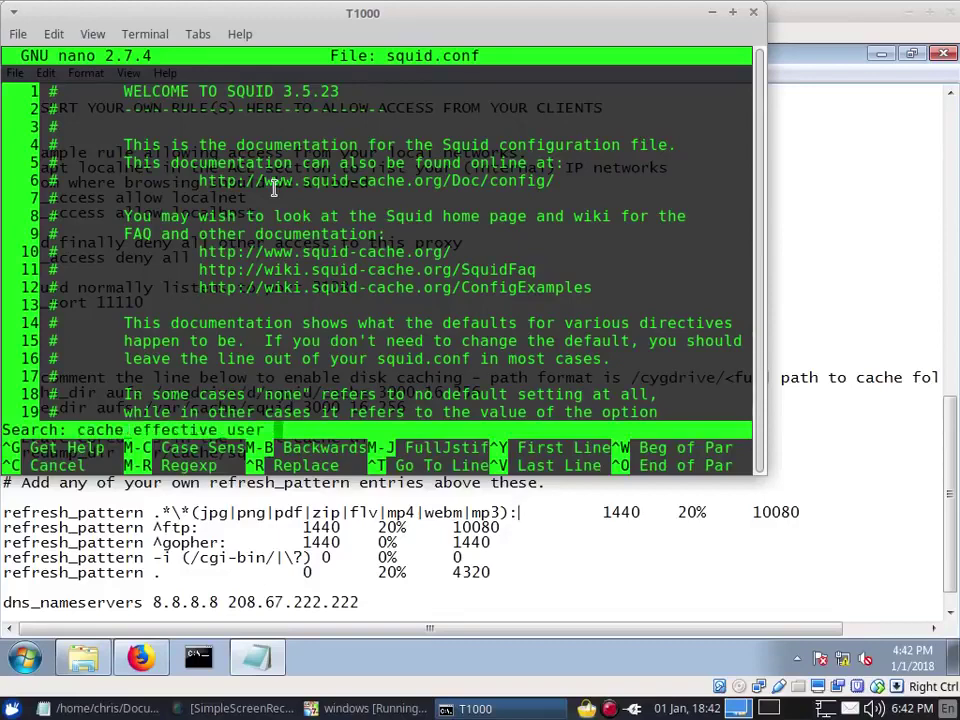
pyautogui.write('squid')
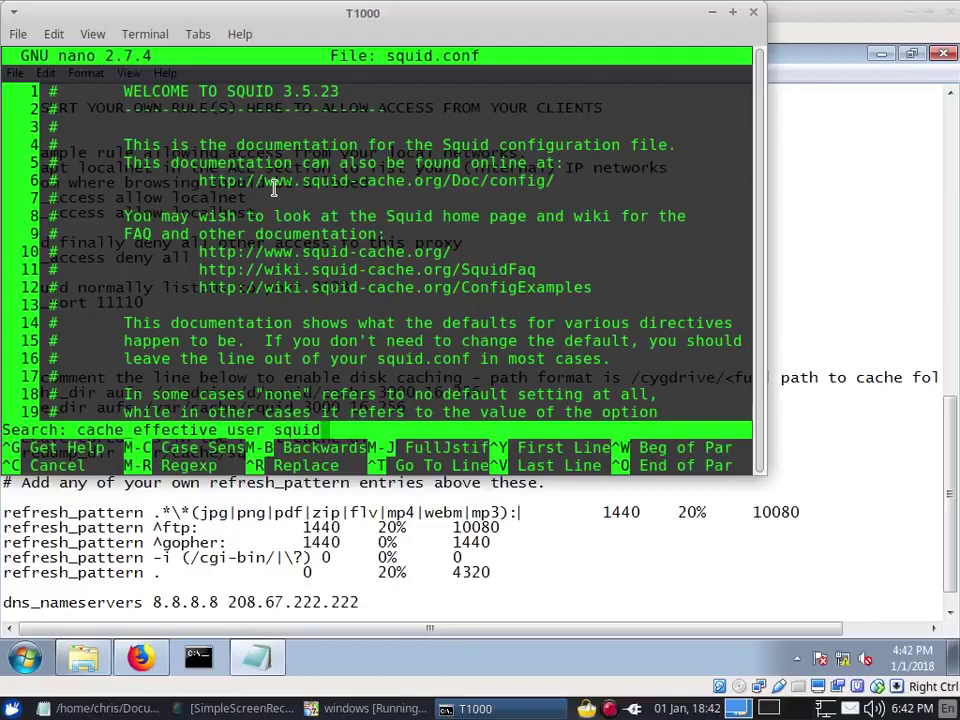
pyautogui.press('Up')
pyautogui.press('Up')
pyautogui.press('Up')
pyautogui.press('Up')
pyautogui.press('Up')
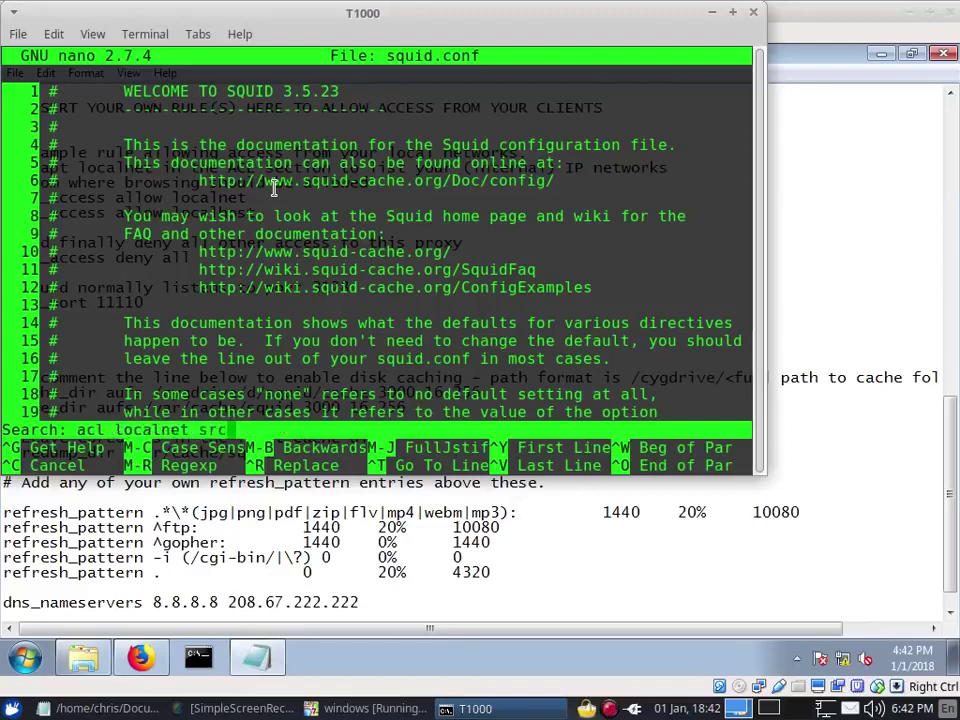
pyautogui.press('Up')
pyautogui.press('Up')
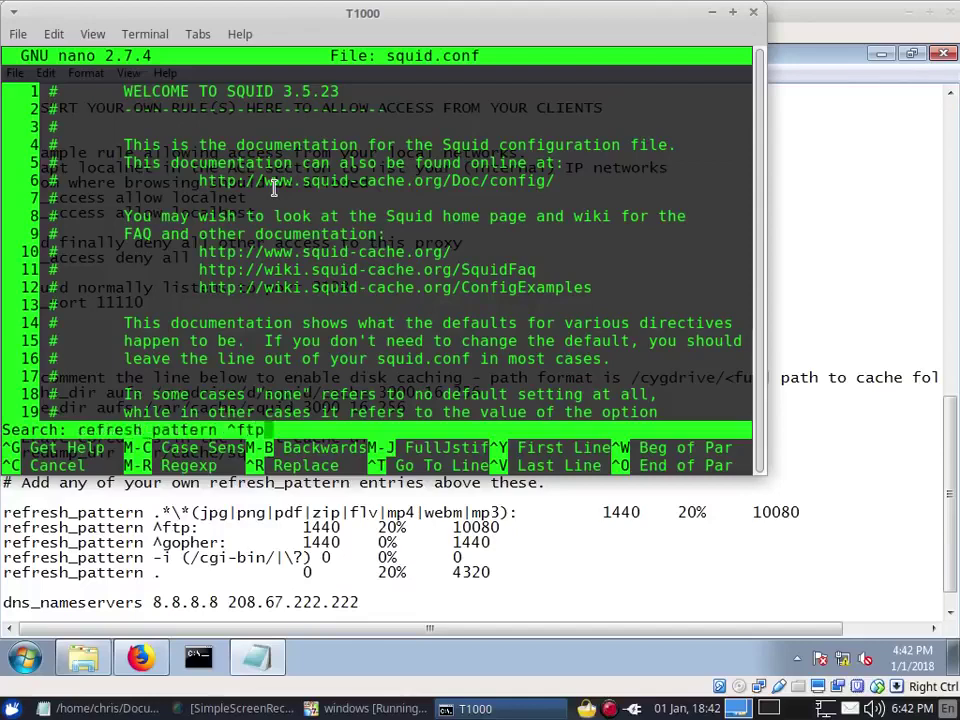
pyautogui.press('Return')
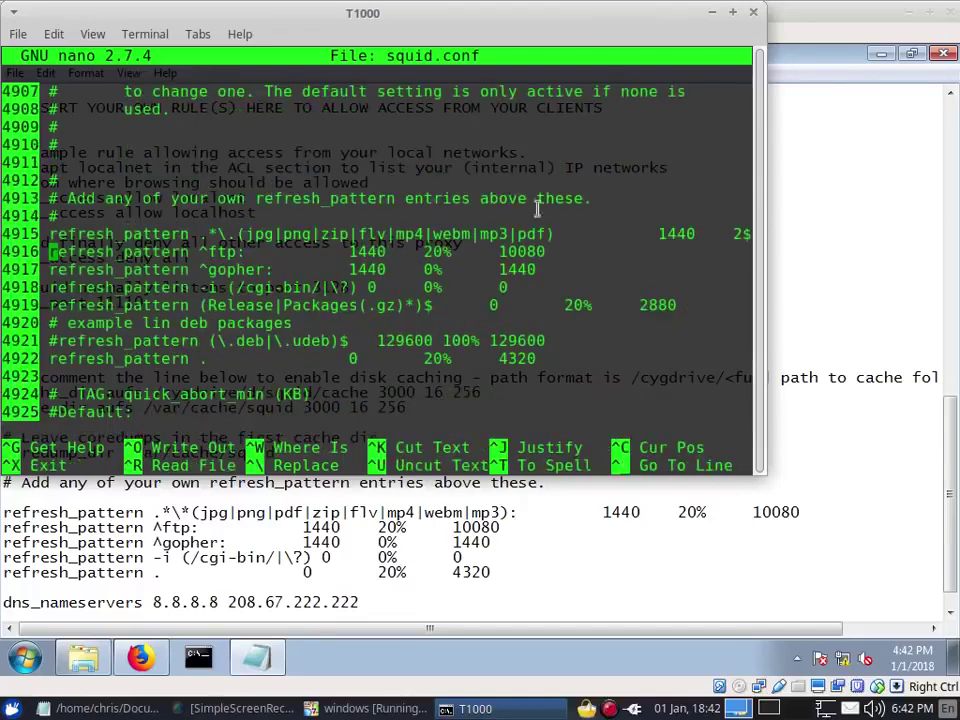
# Return to the Windows virtual machine and remove the colon after the file-type list in the new refresh_pattern line.
pyautogui.click(711, 12)
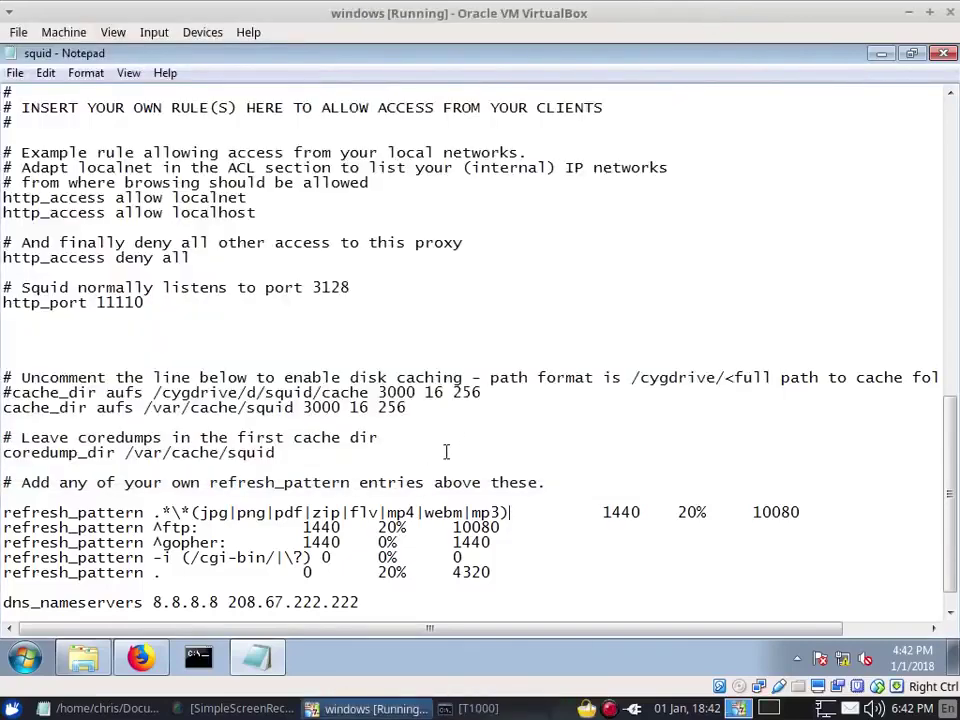
pyautogui.press('Right')
pyautogui.press('Down')
pyautogui.press('Down')
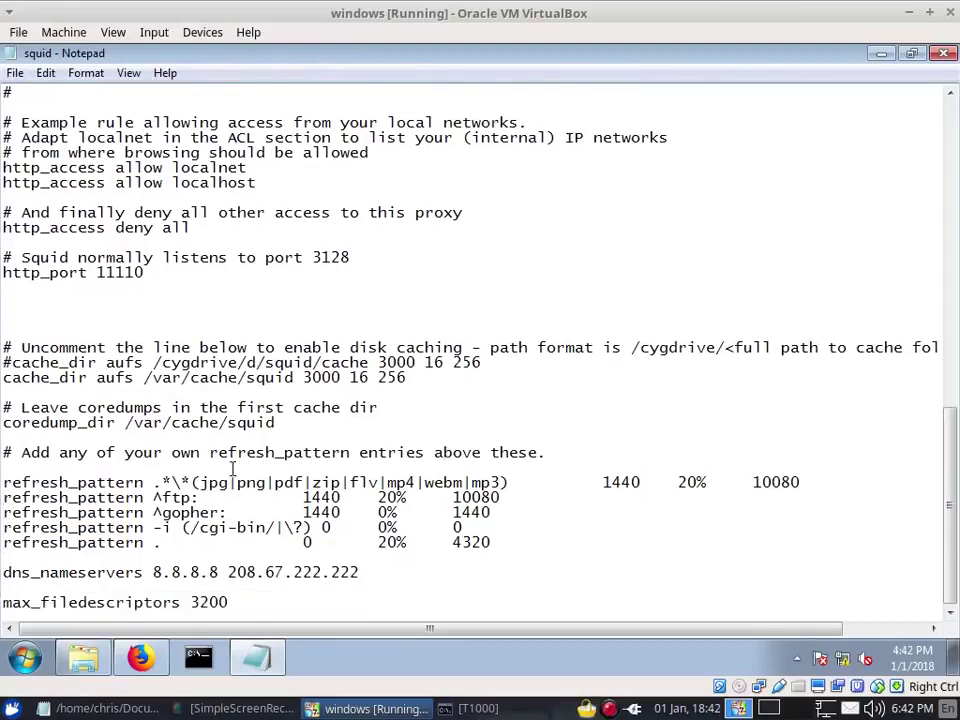
# Compare the new line with the host's squid.conf and correct the start of its pattern to .*\. before the file types.
pyautogui.hotkey('alt', 'Tab')
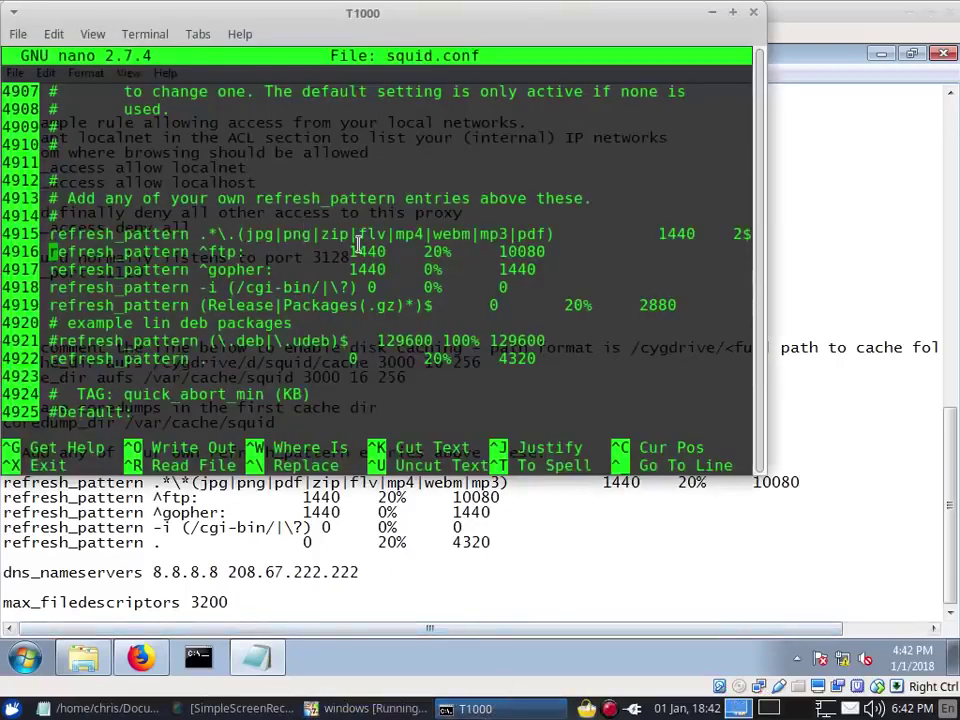
pyautogui.click(711, 12)
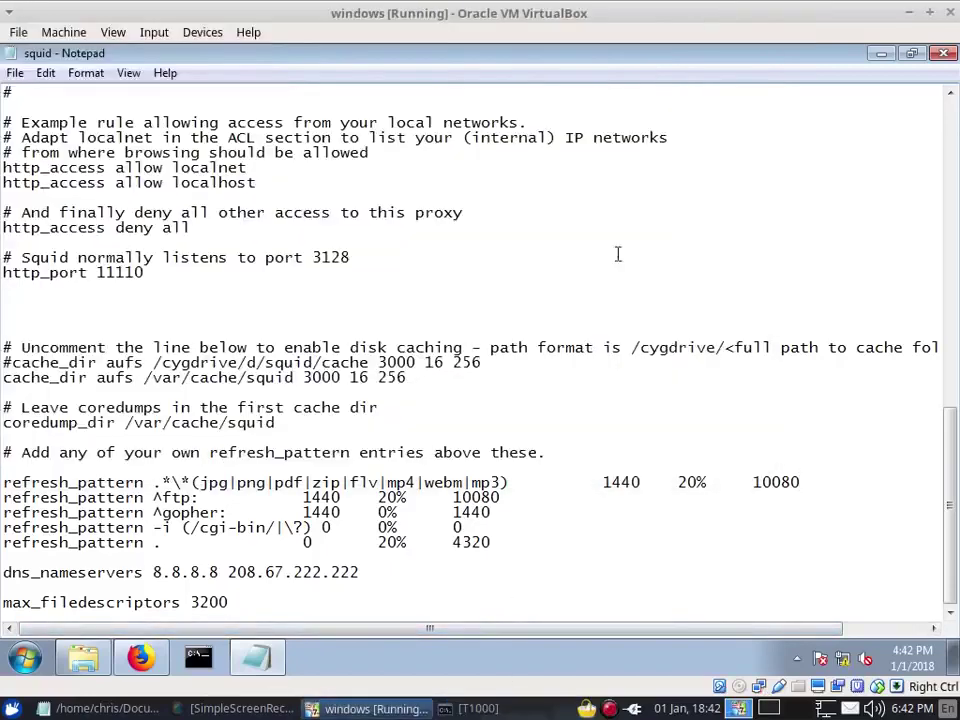
pyautogui.click(194, 482)
pyautogui.press('BackSpace')
pyautogui.write('.')
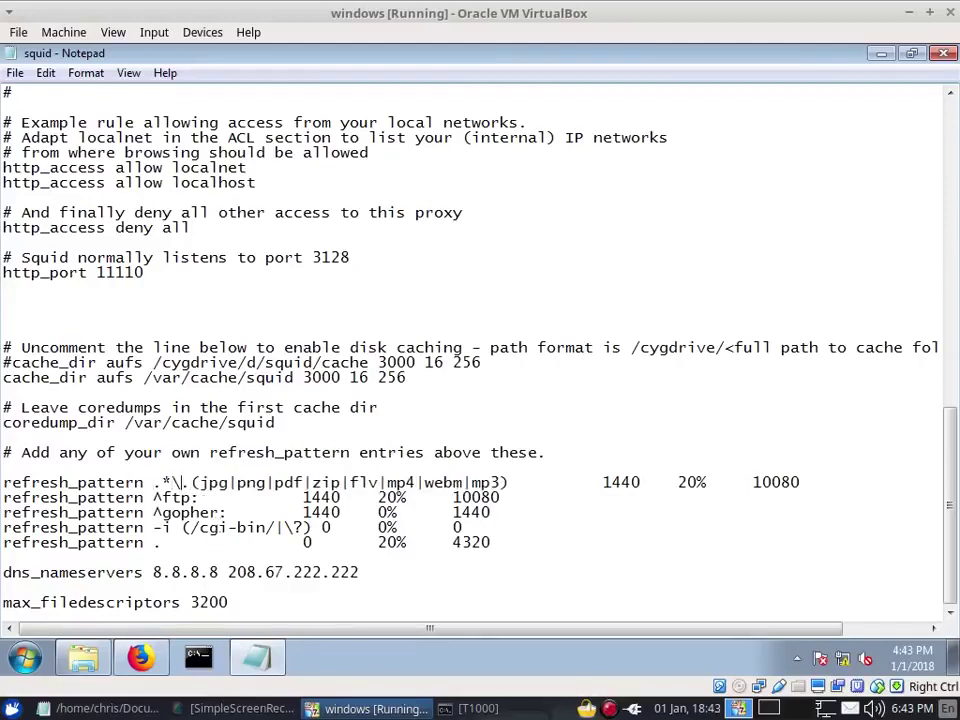
pyautogui.click(516, 712)
pyautogui.click(516, 712)
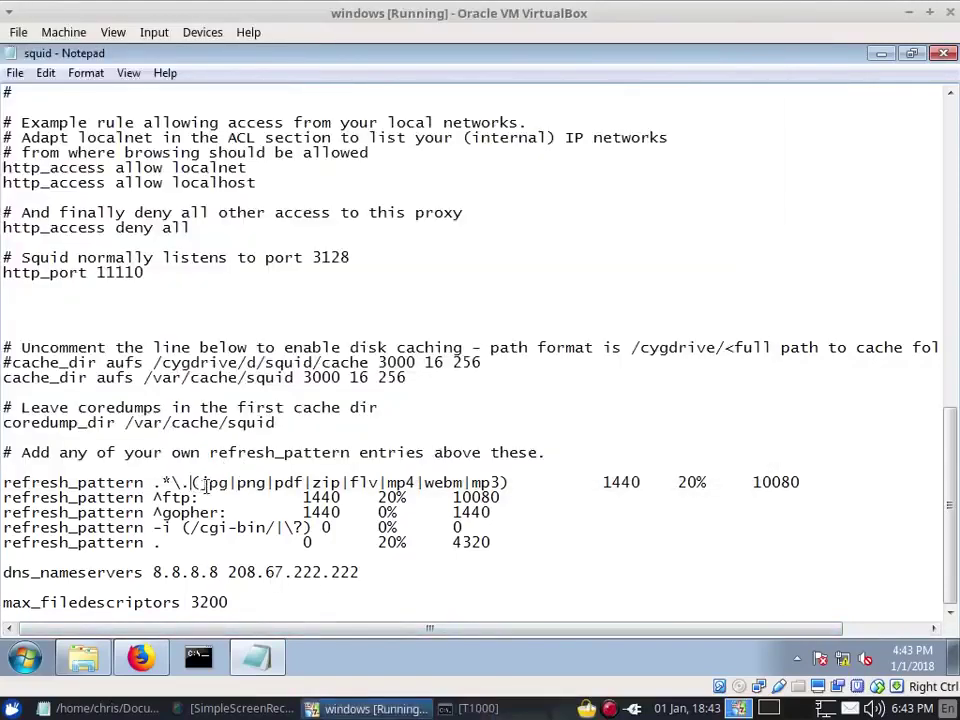
pyautogui.moveTo(203, 483); pyautogui.dragTo(491, 483)
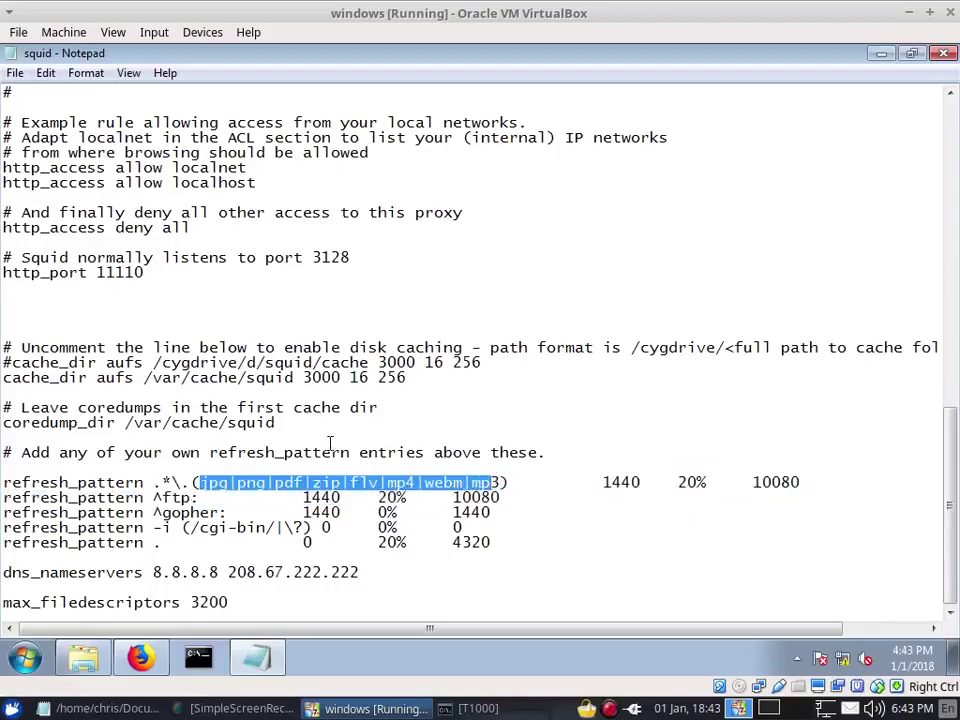
pyautogui.click(565, 506)
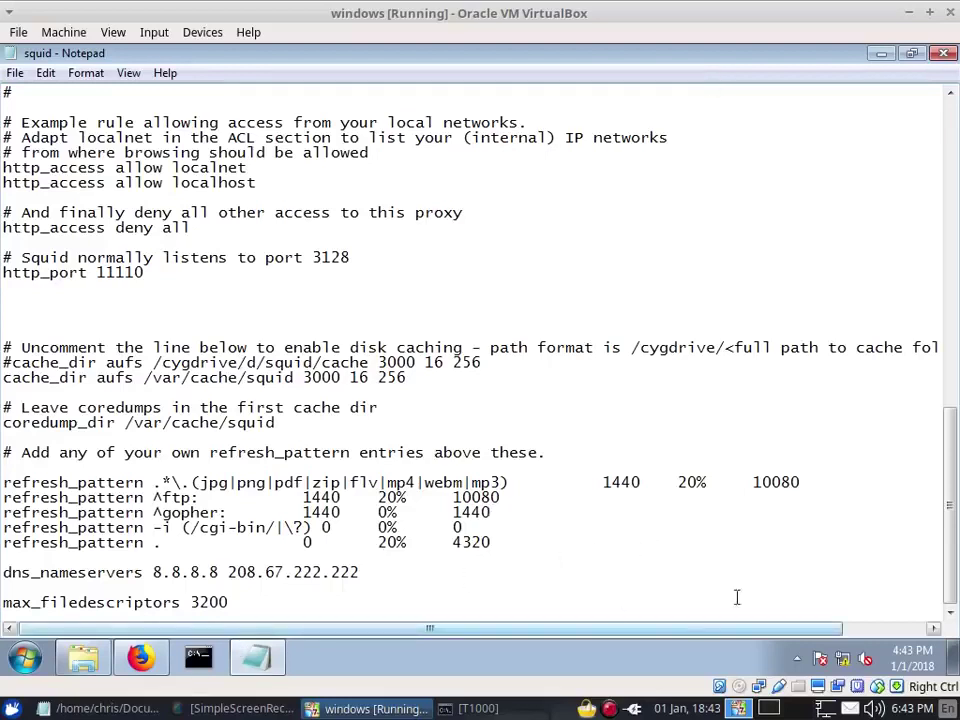
# Stop the Squid service and start it again, allowing the Net Command to make changes each time.
pyautogui.click(797, 658)
pyautogui.rightClick(826, 580)
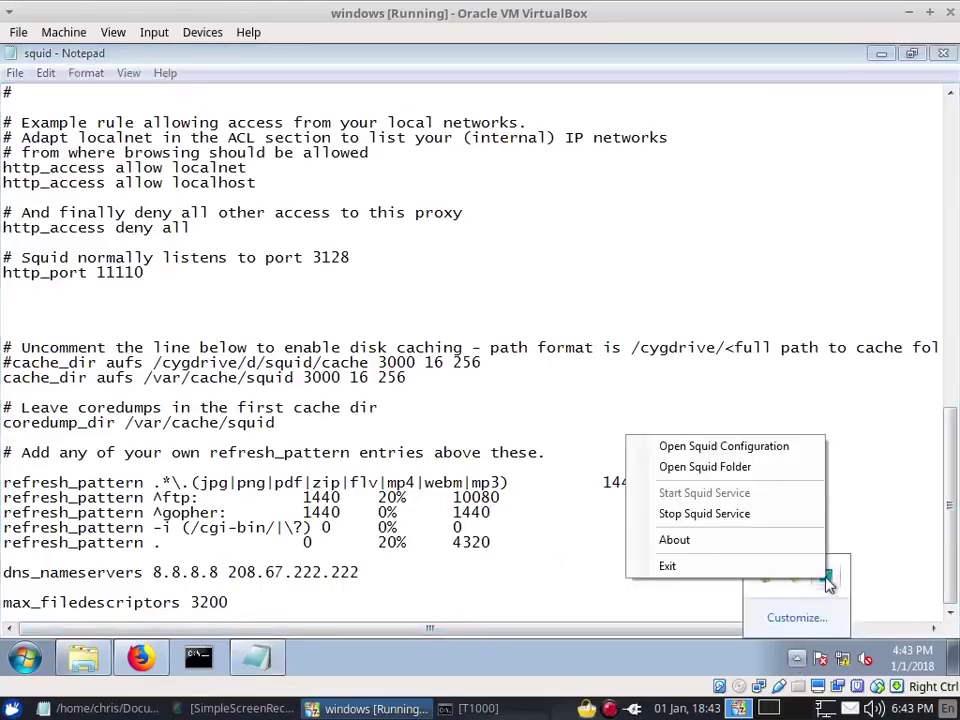
pyautogui.click(753, 516)
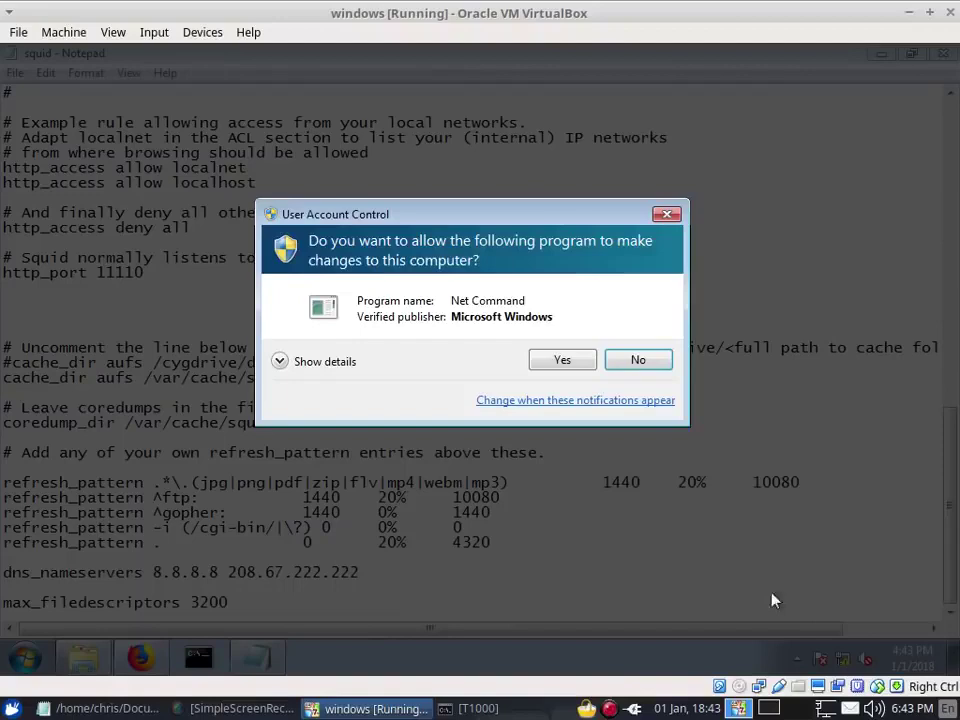
pyautogui.click(572, 364)
pyautogui.click(797, 659)
pyautogui.rightClick(827, 579)
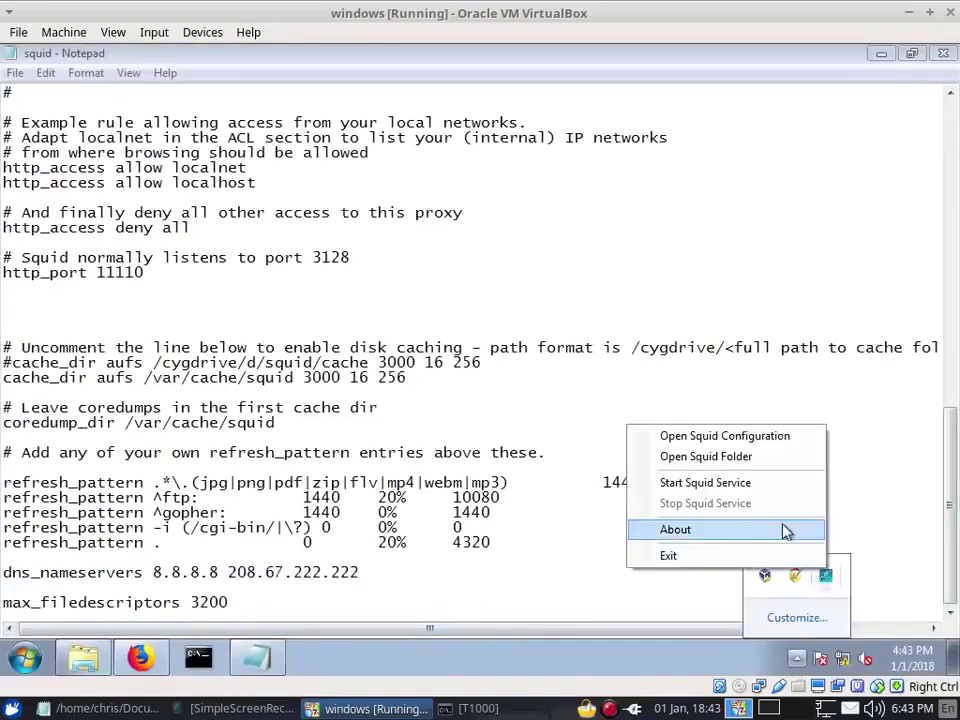
pyautogui.click(750, 485)
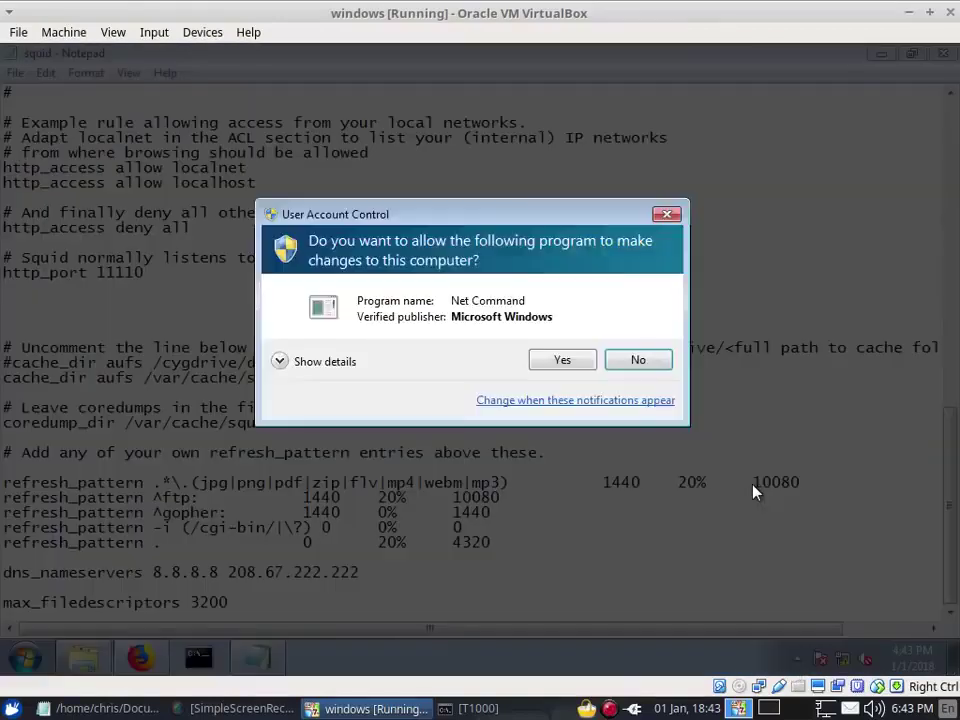
pyautogui.click(562, 362)
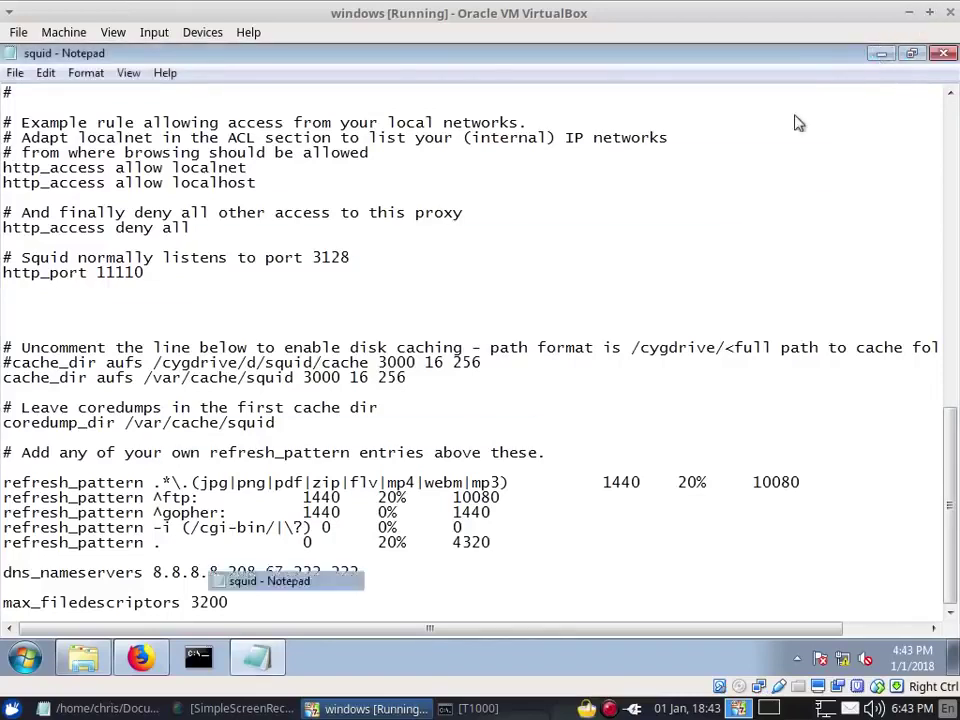
# Open the Squid Terminal from the desktop and run squid -f to read the command's usage options.
pyautogui.click(257, 657)
pyautogui.doubleClick(36, 267)
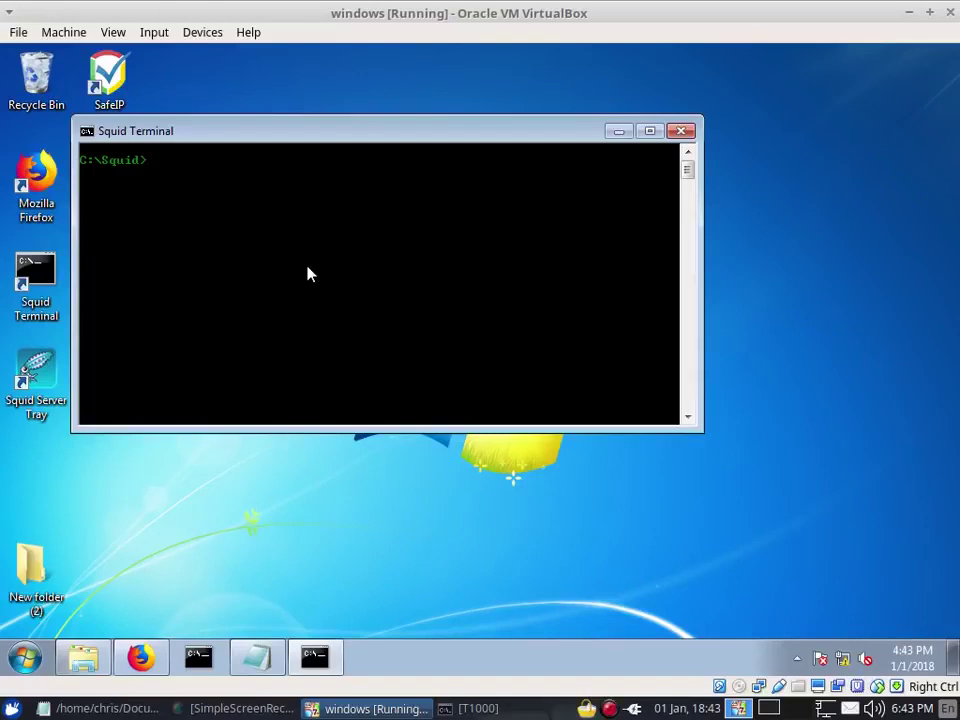
pyautogui.write('squid -')
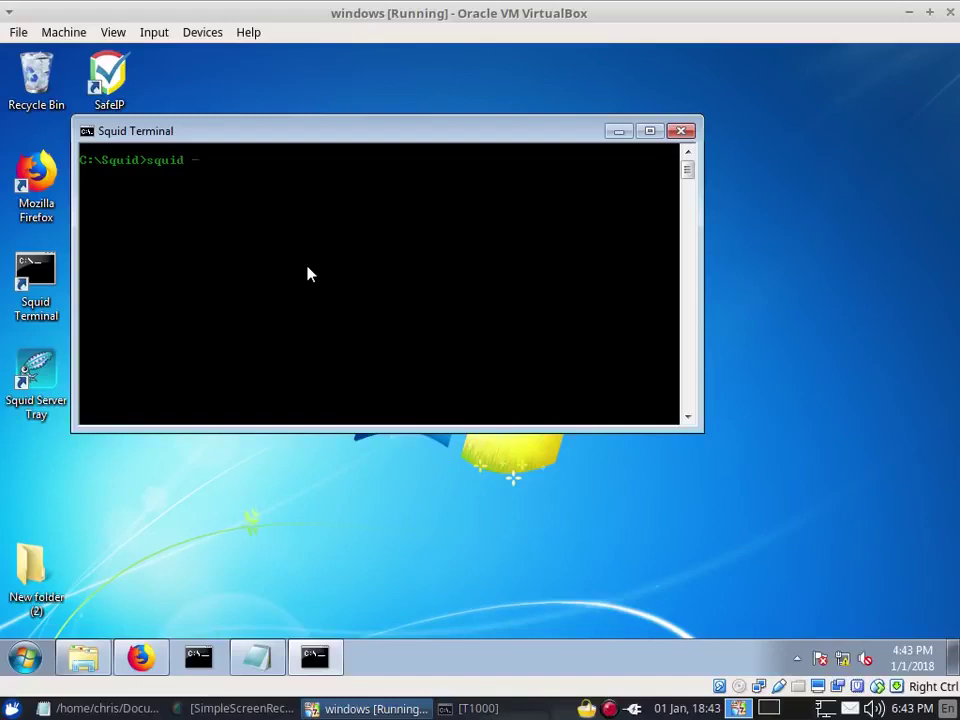
pyautogui.write('h')
pyautogui.press('Return')
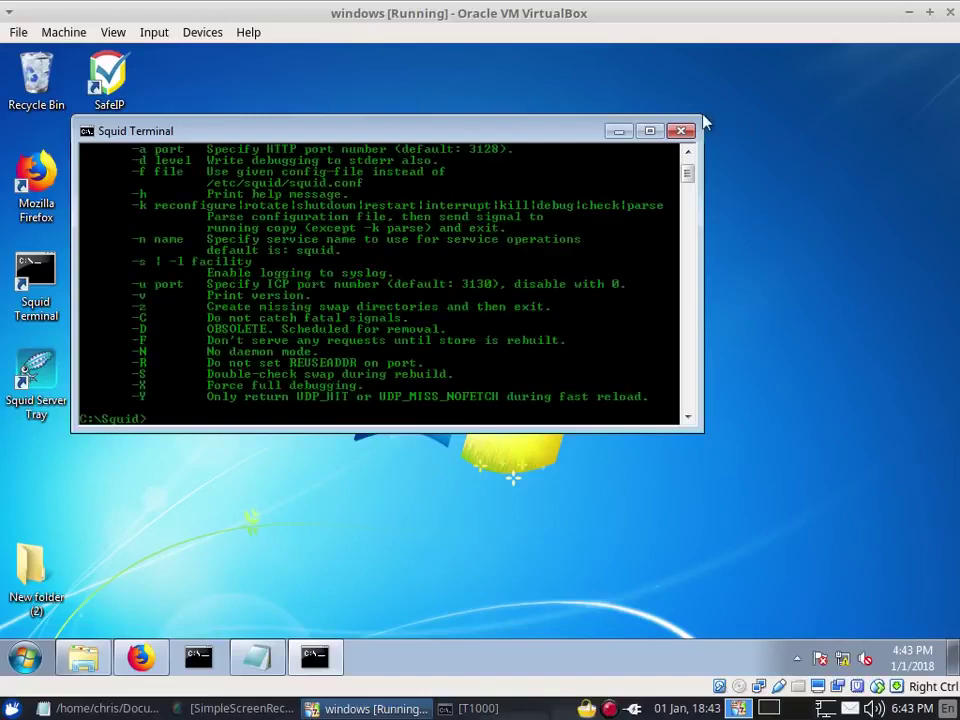
pyautogui.moveTo(703, 122); pyautogui.dragTo(703, 46)
pyautogui.moveTo(400, 56); pyautogui.dragTo(552, 203)
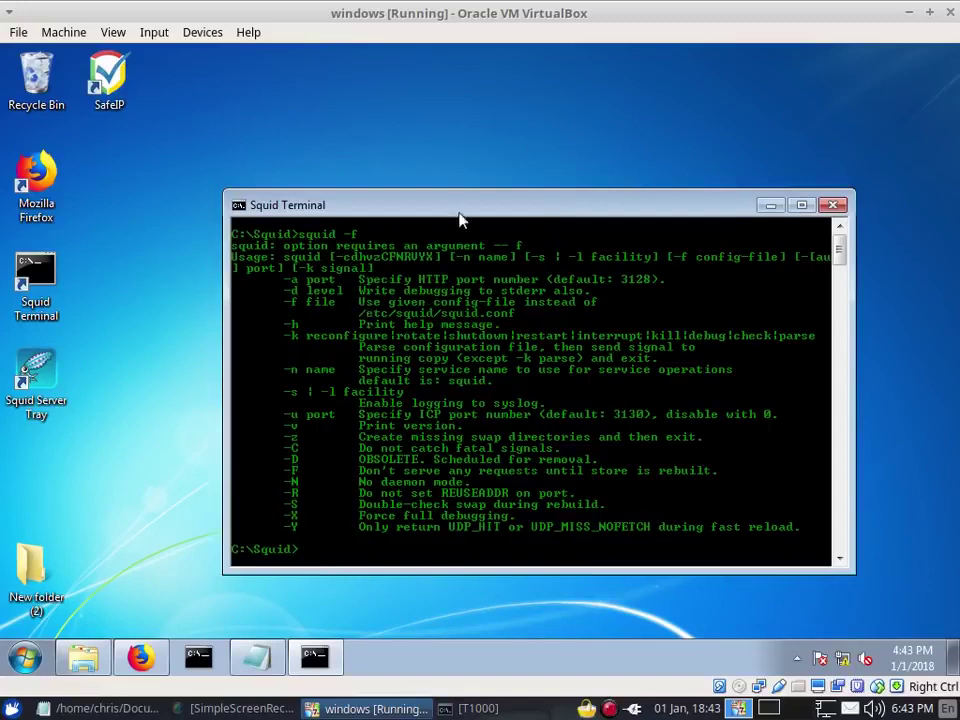
pyautogui.moveTo(470, 212); pyautogui.dragTo(343, 182)
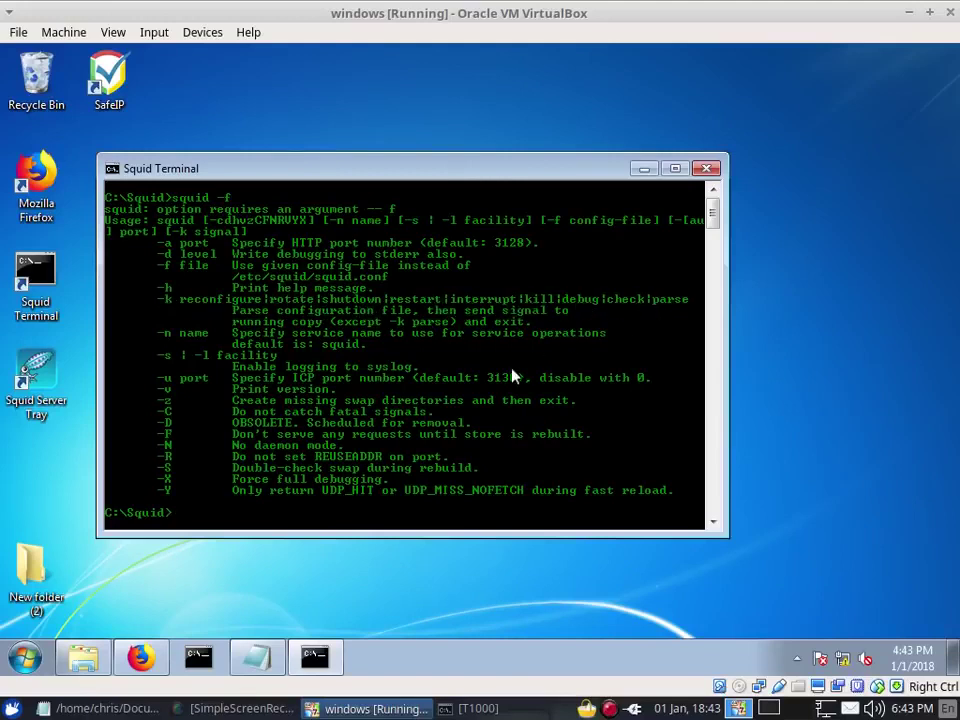
# Check the running Squid instance with squid -k check, and close the Squid Terminal.
pyautogui.press('Up')
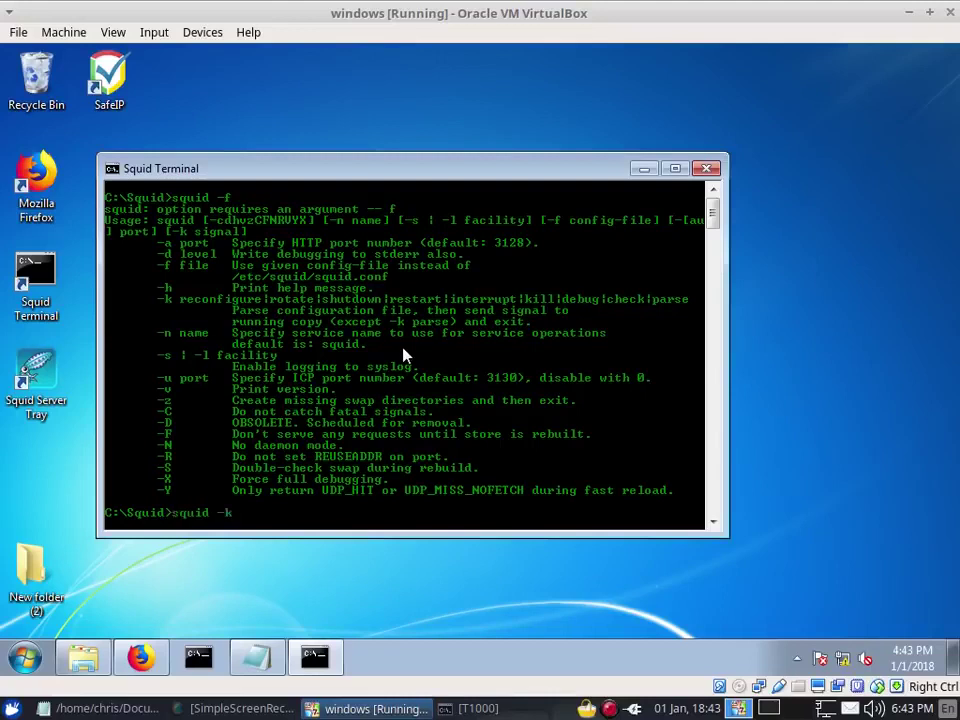
pyautogui.write('check')
pyautogui.press('Return')
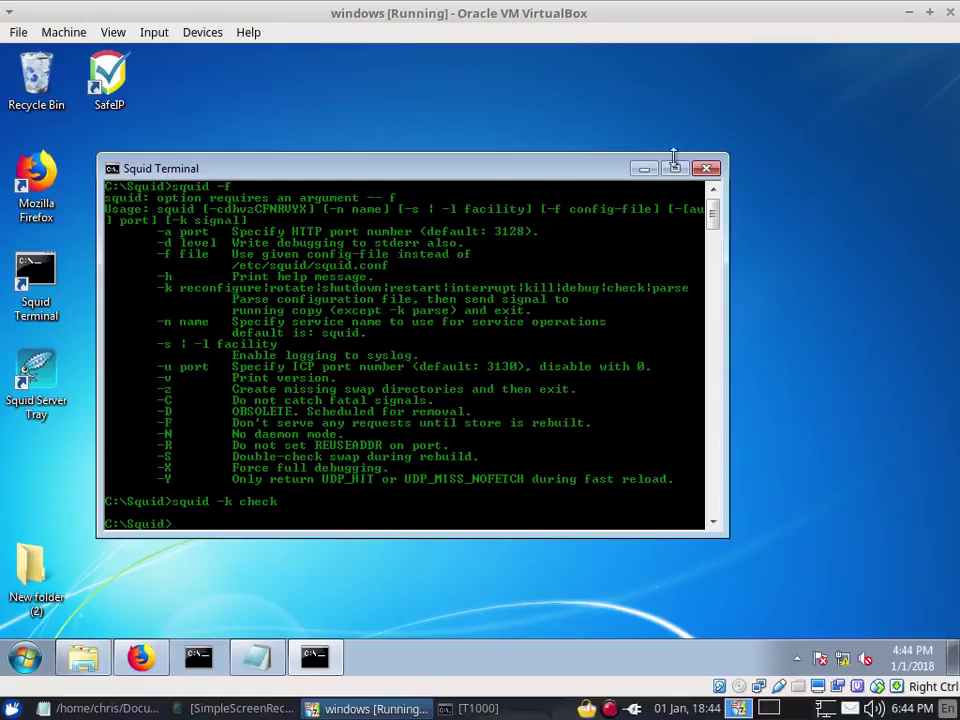
pyautogui.click(707, 168)
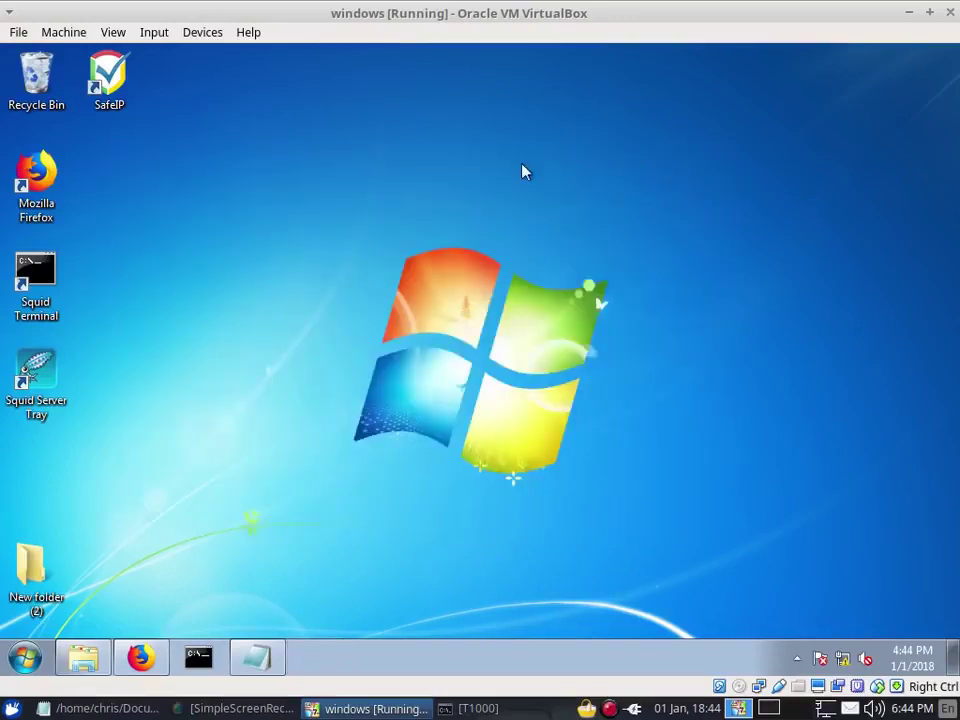
# Test browsing through the proxy in Firefox by loading the github top site, closing its tab and minimizing the browser when done.
pyautogui.click(141, 656)
pyautogui.click(436, 79)
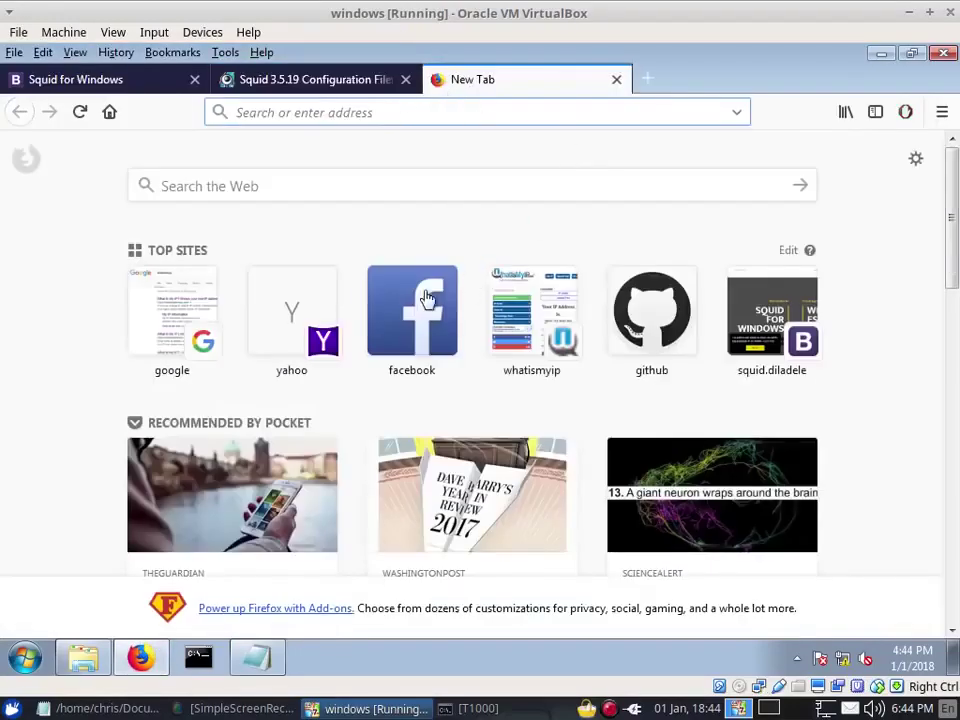
pyautogui.click(639, 320)
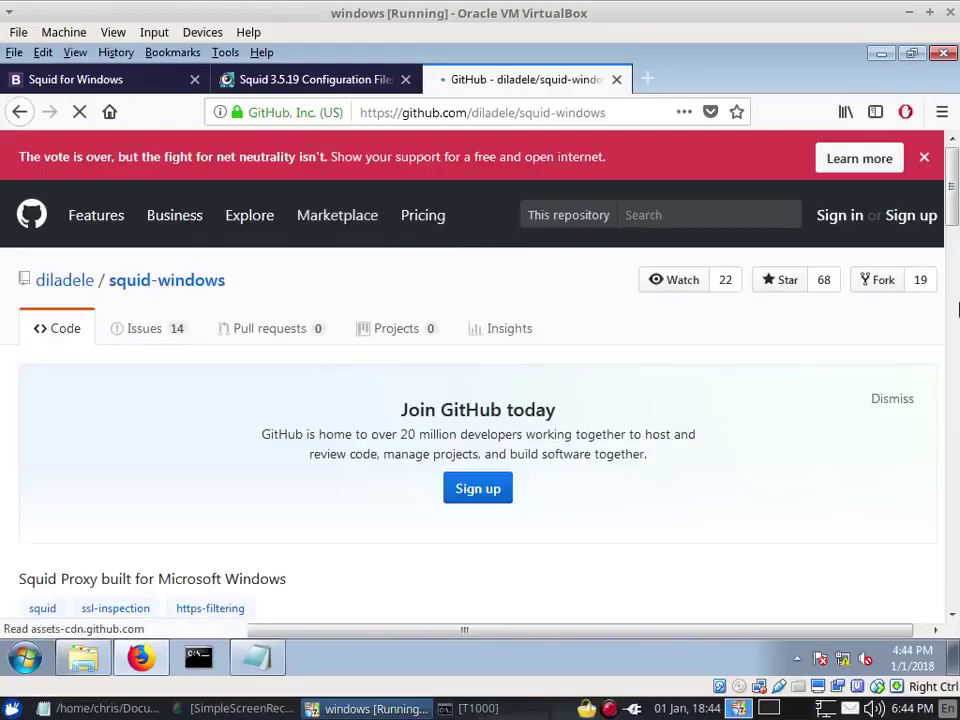
pyautogui.moveTo(953, 175); pyautogui.dragTo(801, 9)
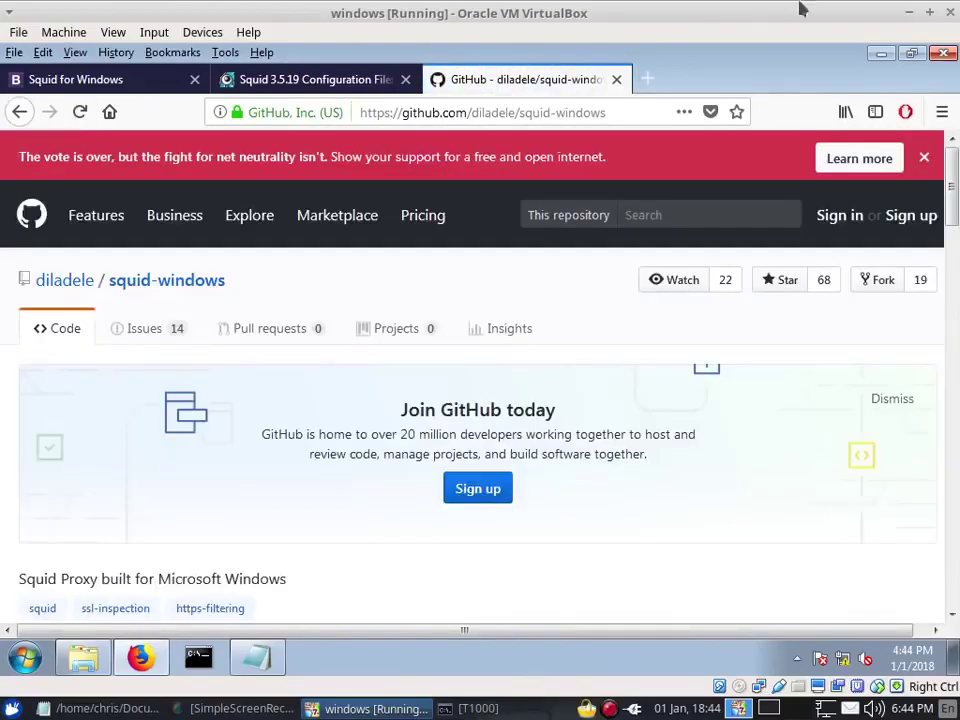
pyautogui.click(616, 79)
pyautogui.click(877, 55)
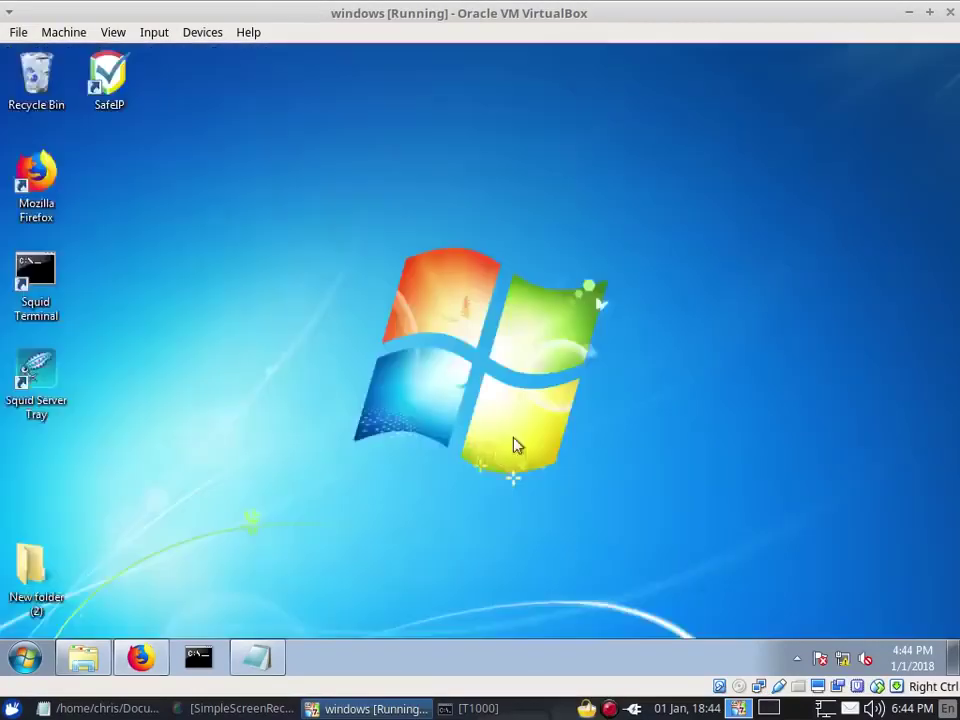
# Switch to the squidProxy_settings notes and review the cache creation, restart and cache_mem entries, glancing at the host's squid.conf.
pyautogui.click(105, 708)
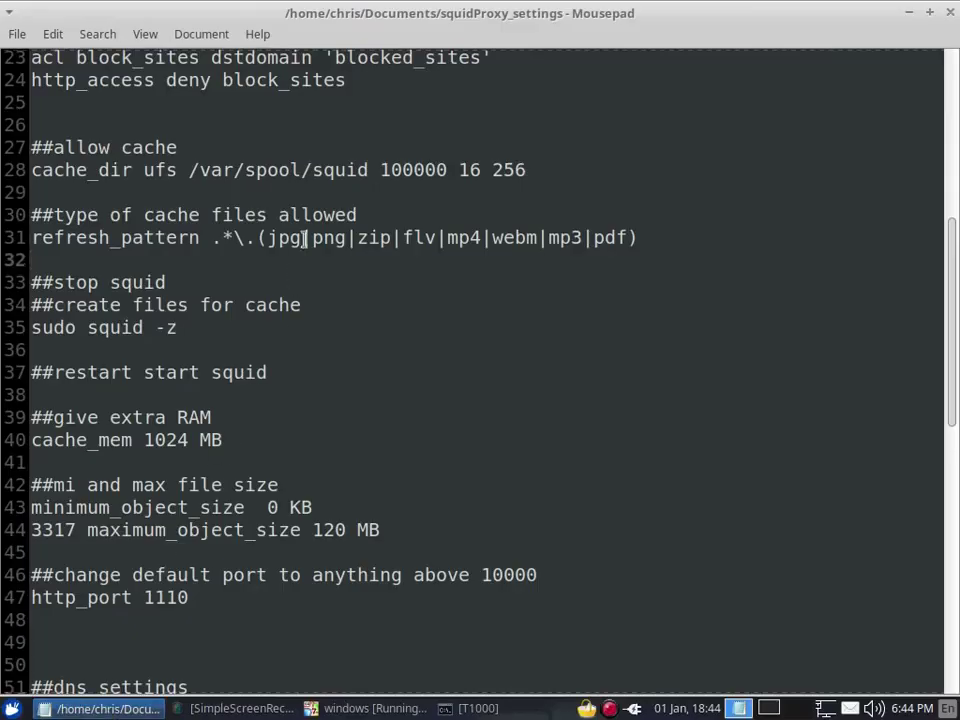
pyautogui.click(221, 285)
pyautogui.scroll(-3, 463, 306)
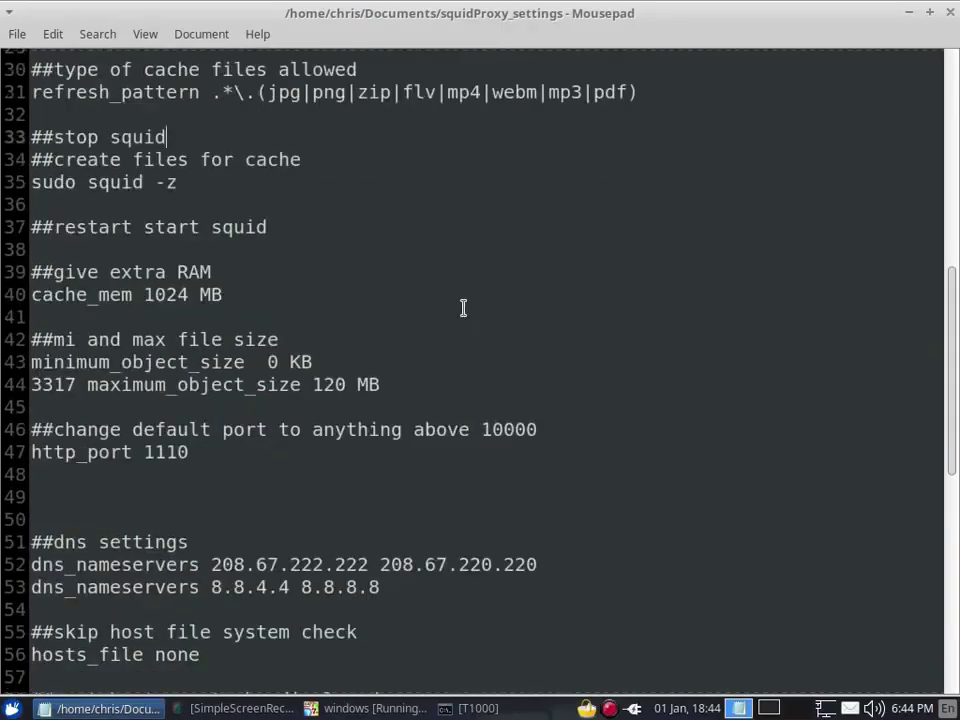
pyautogui.scroll(-1, 448, 210)
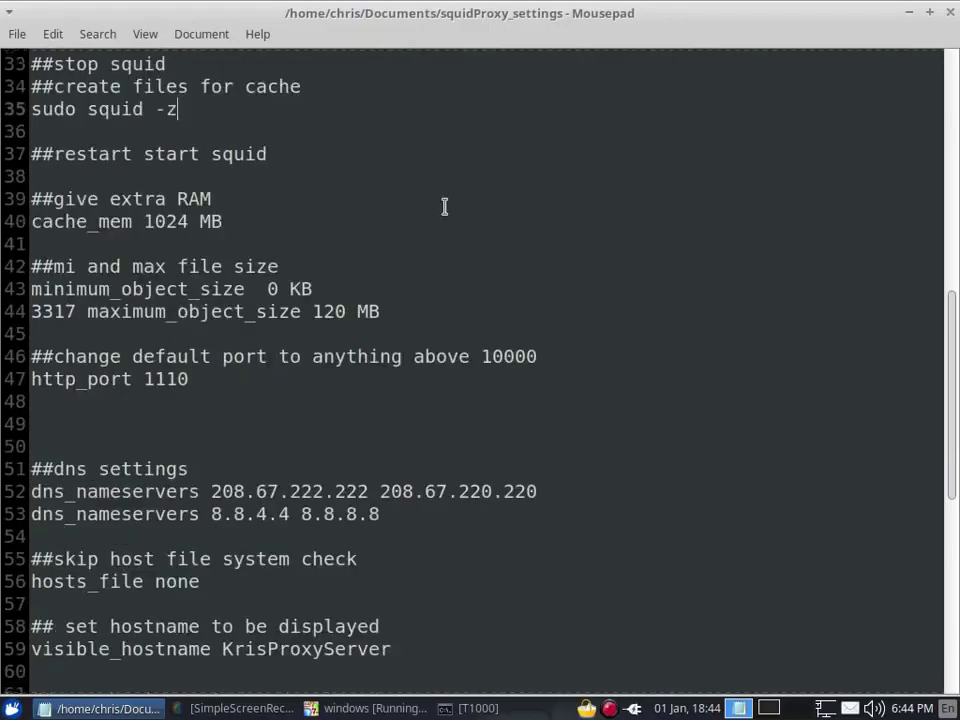
pyautogui.tripleClick(321, 156)
pyautogui.click(30, 180)
pyautogui.scroll(-1, 300, 195)
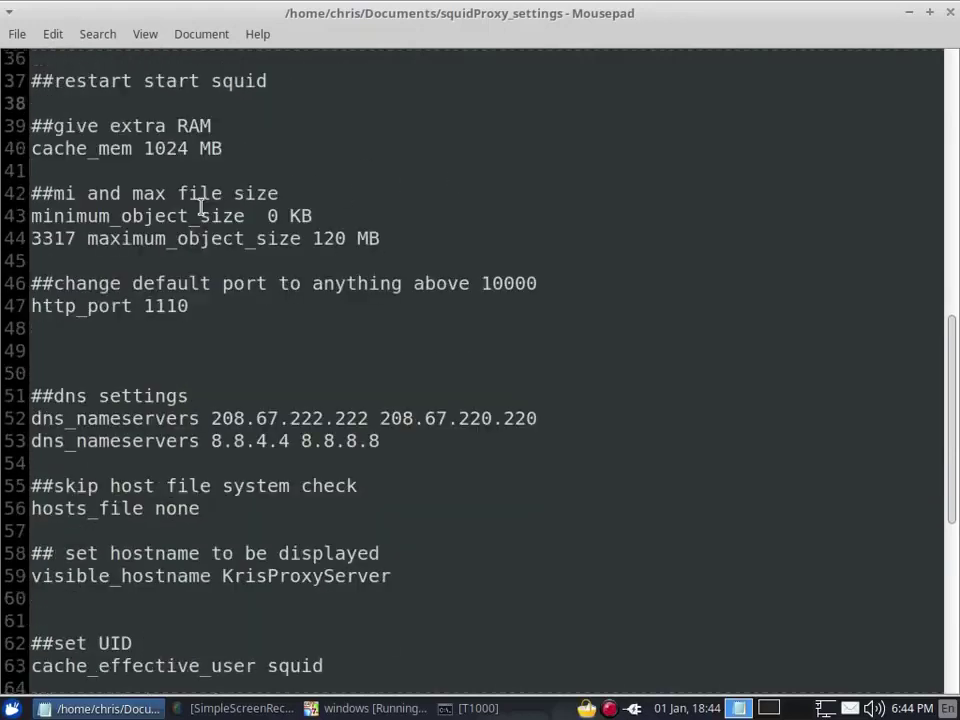
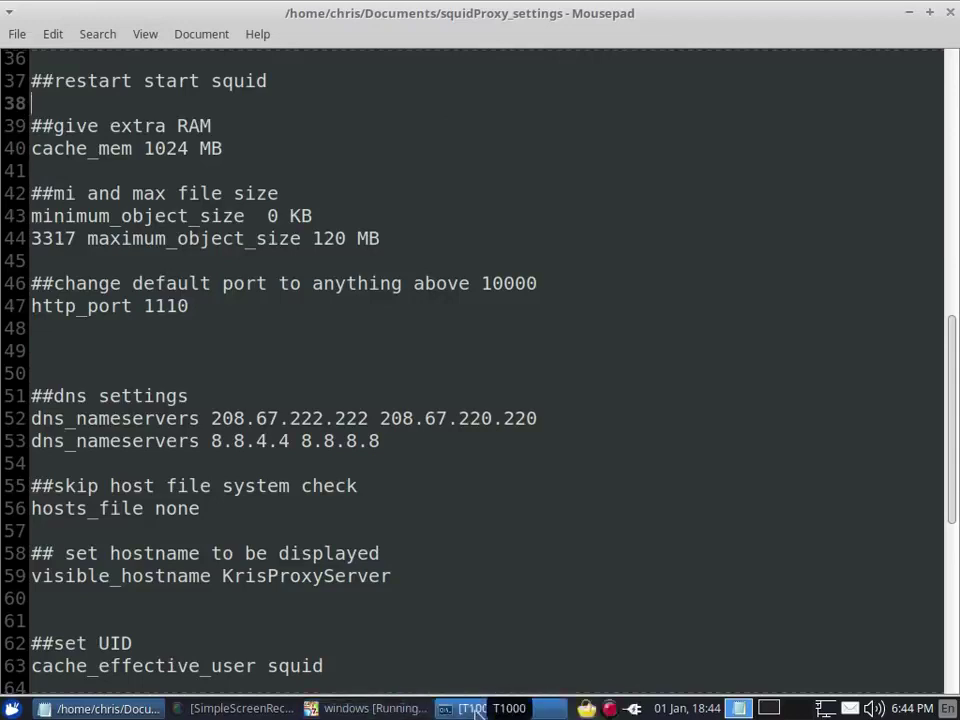
pyautogui.click(478, 708)
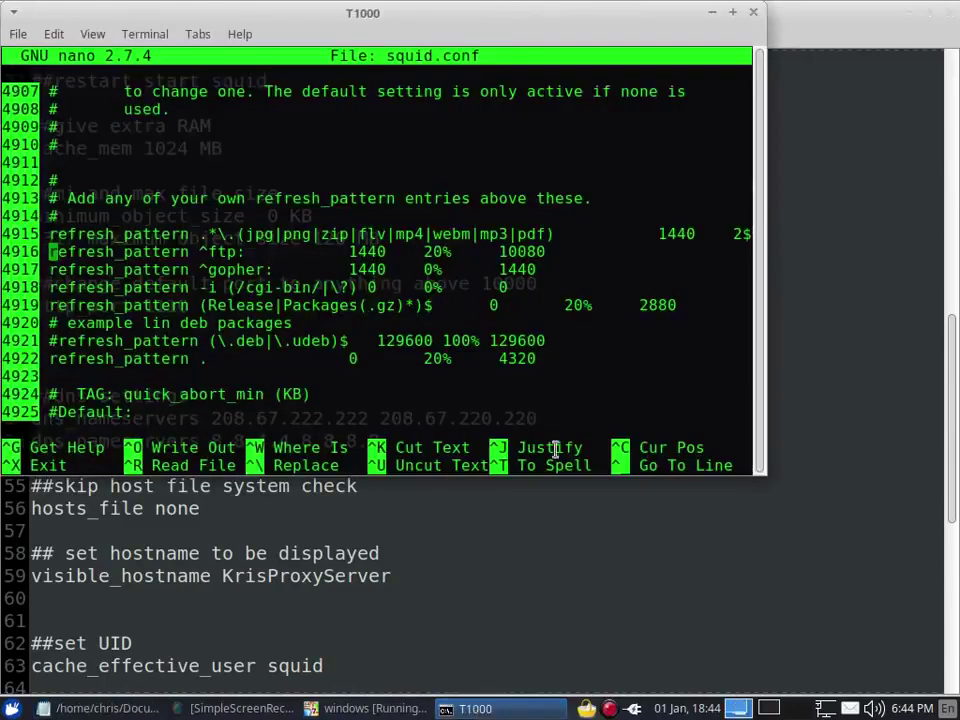
pyautogui.click(707, 14)
# Shrink the Windows virtual machine window and place it beside the notes, with the squid configuration open in Notepad.
pyautogui.click(370, 708)
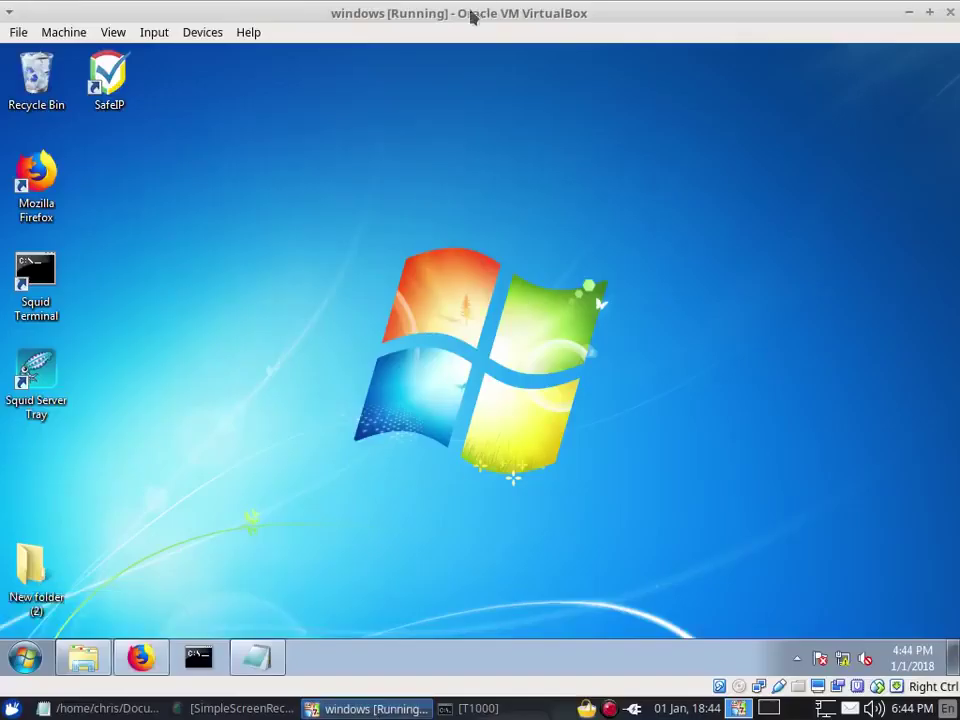
pyautogui.moveTo(472, 17); pyautogui.dragTo(800, 25)
pyautogui.moveTo(762, 15); pyautogui.dragTo(756, 17)
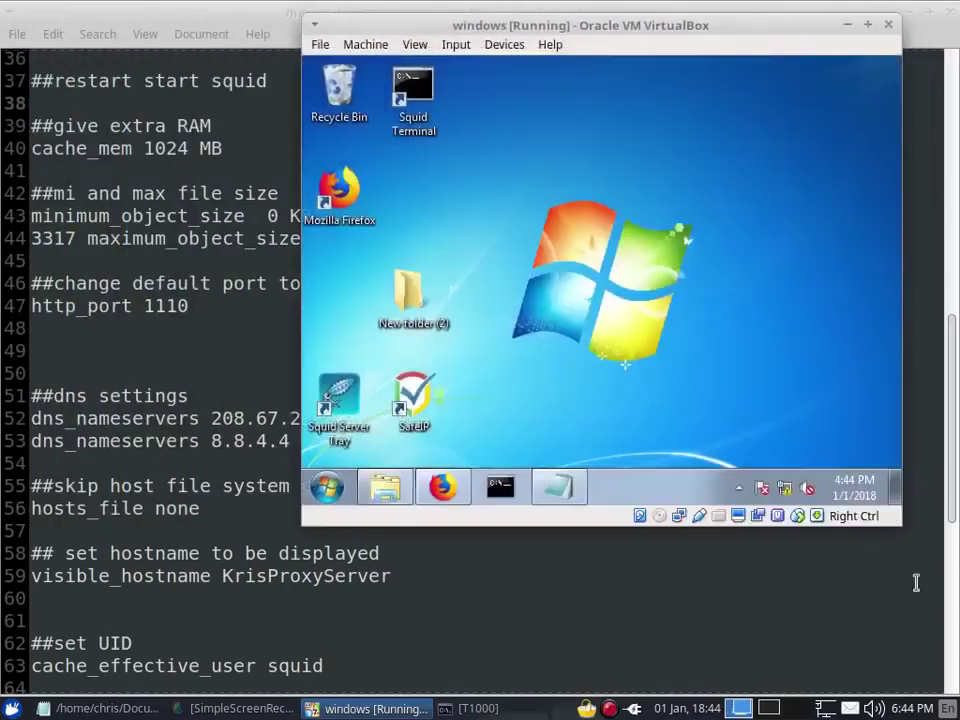
pyautogui.moveTo(898, 523); pyautogui.dragTo(958, 700)
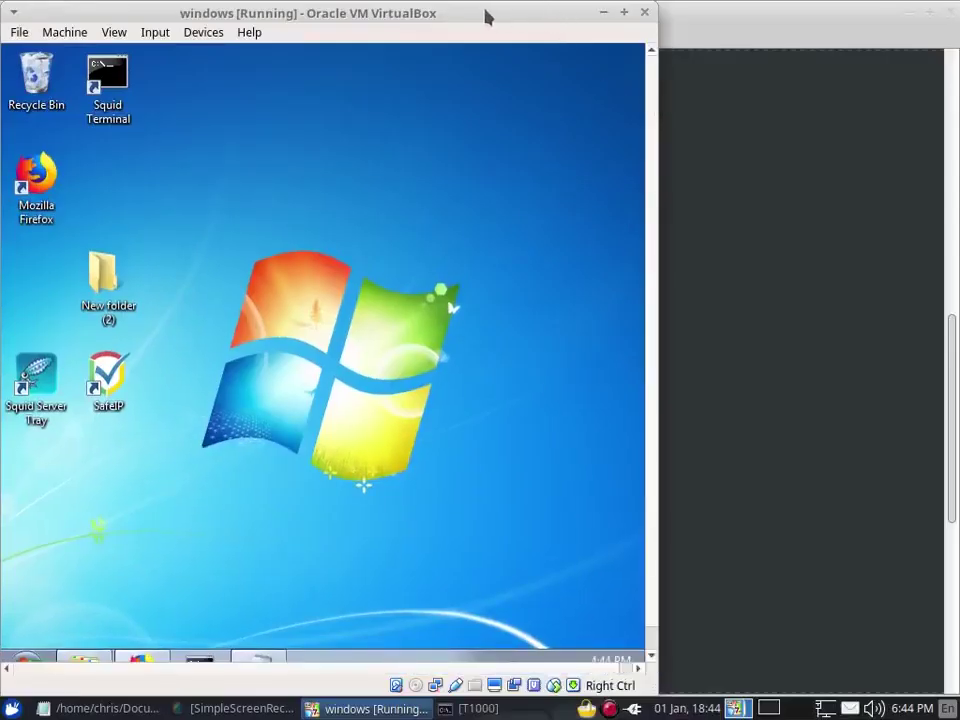
pyautogui.moveTo(486, 17); pyautogui.dragTo(752, 52)
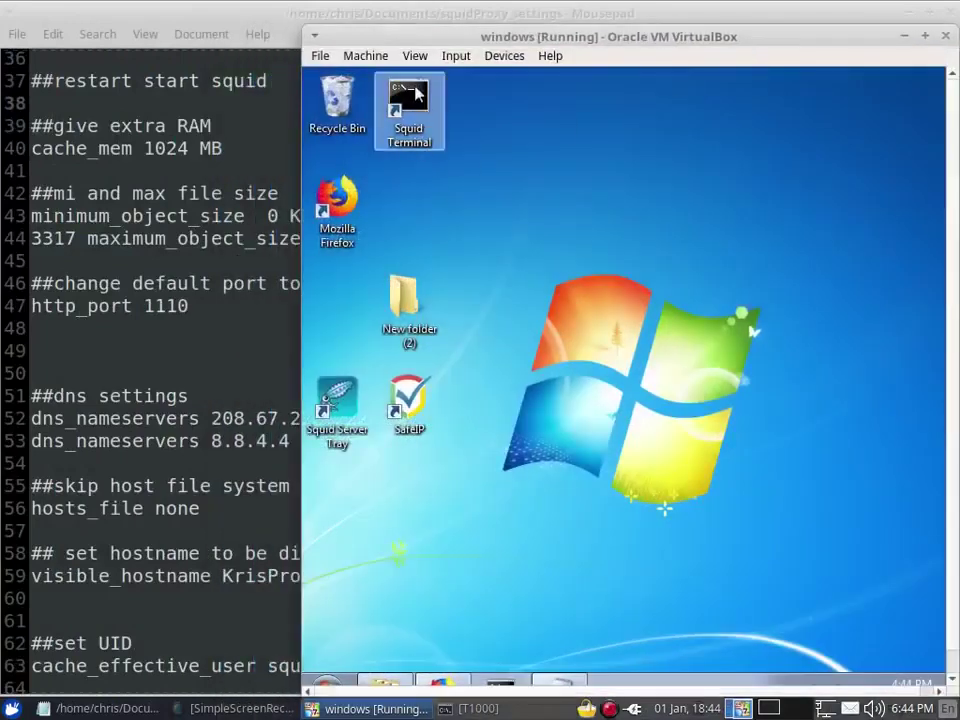
pyautogui.click(562, 683)
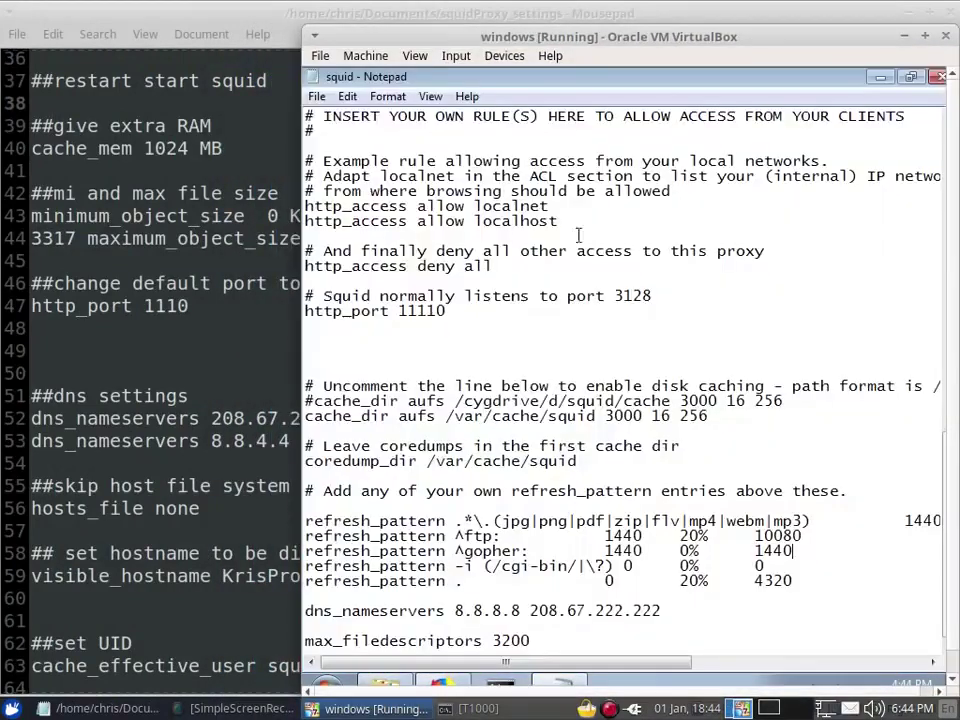
pyautogui.moveTo(580, 36); pyautogui.dragTo(583, 18)
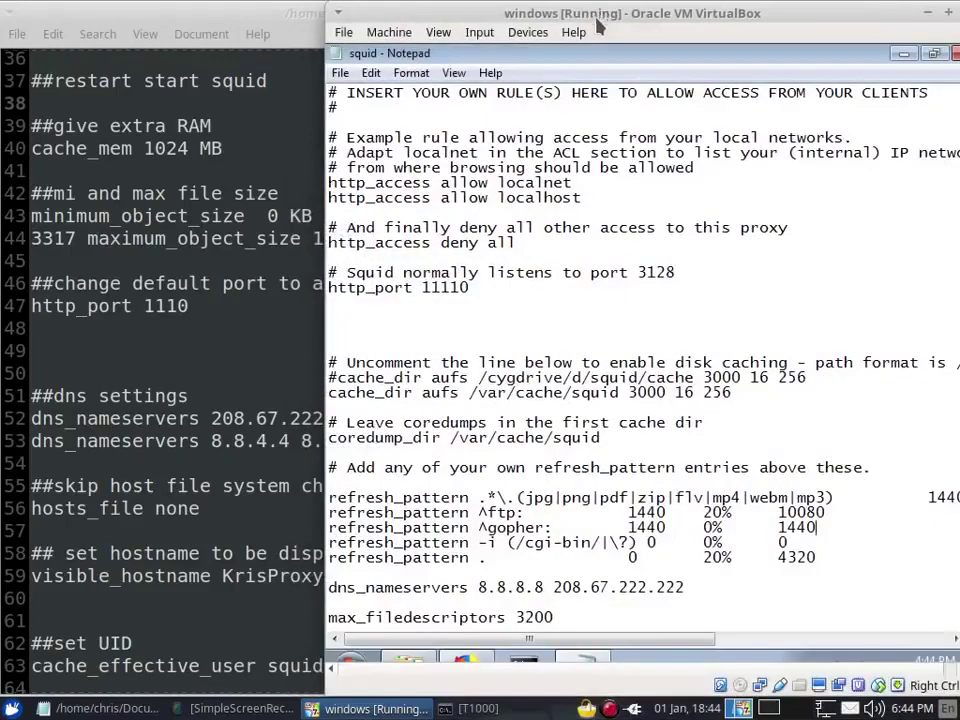
# Search the squid configuration for cache_mem and close the search.
pyautogui.click(470, 326)
pyautogui.hotkey('ctrl', 'f')
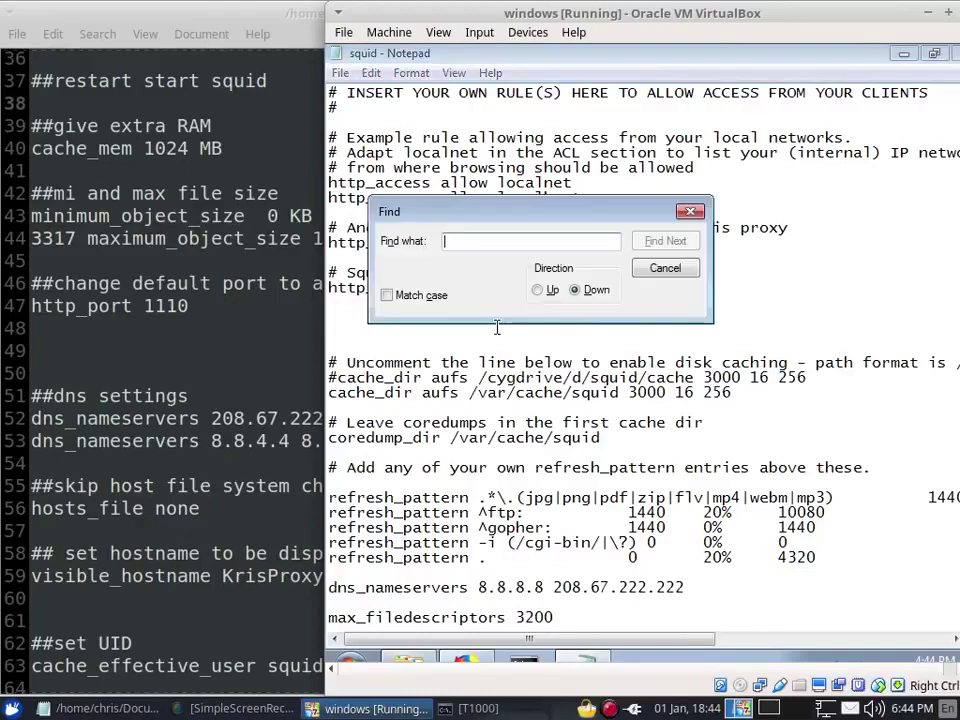
pyautogui.write('c')
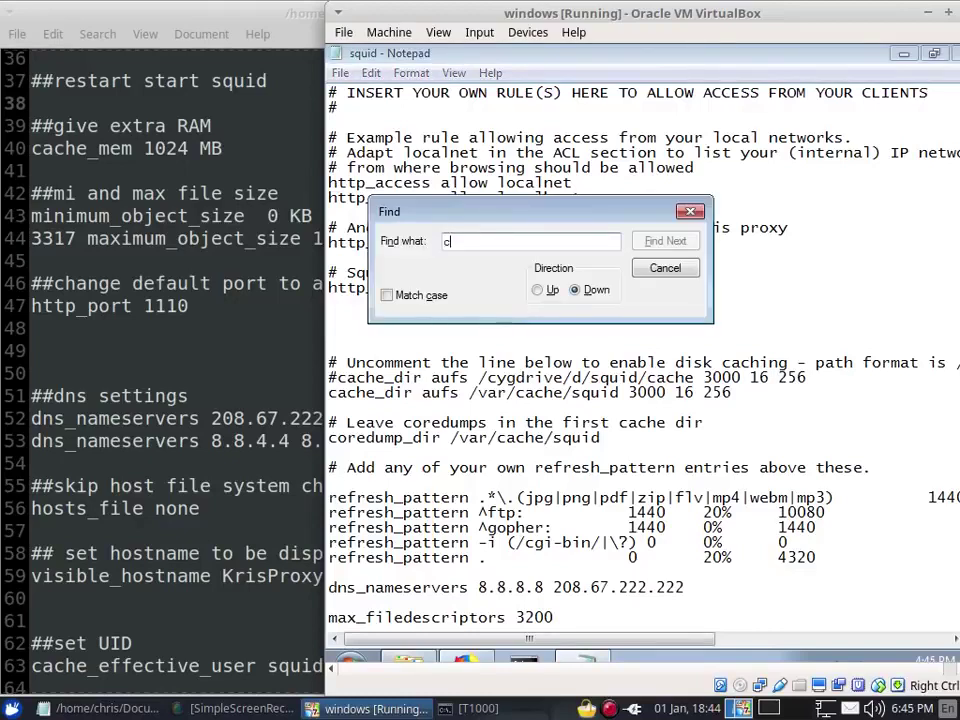
pyautogui.write('ache_mem')
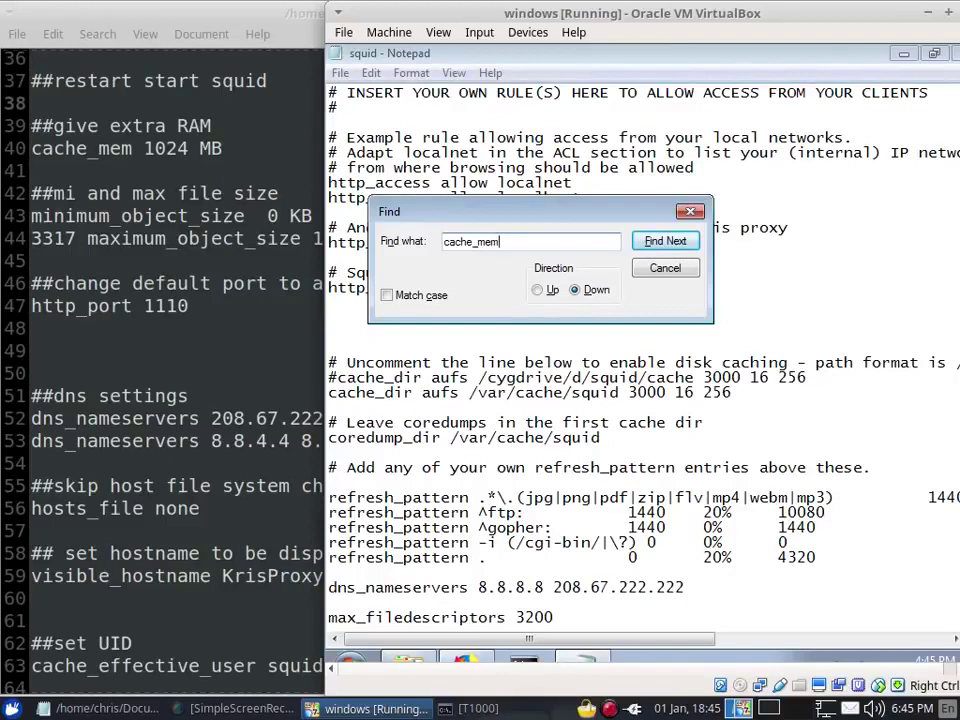
pyautogui.press('Return')
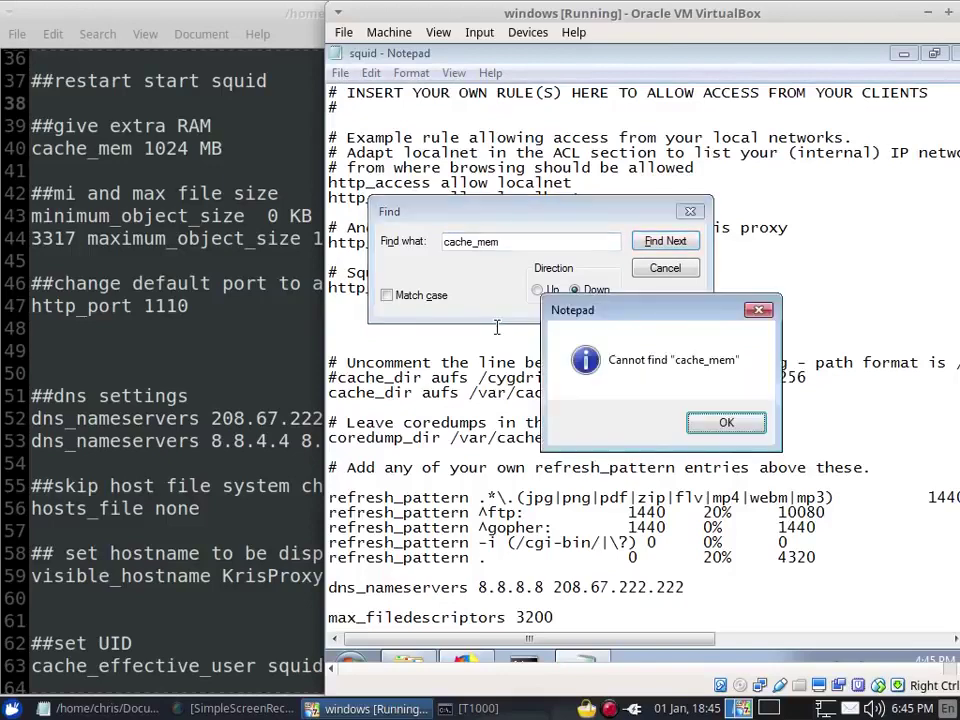
pyautogui.click(718, 421)
pyautogui.click(665, 268)
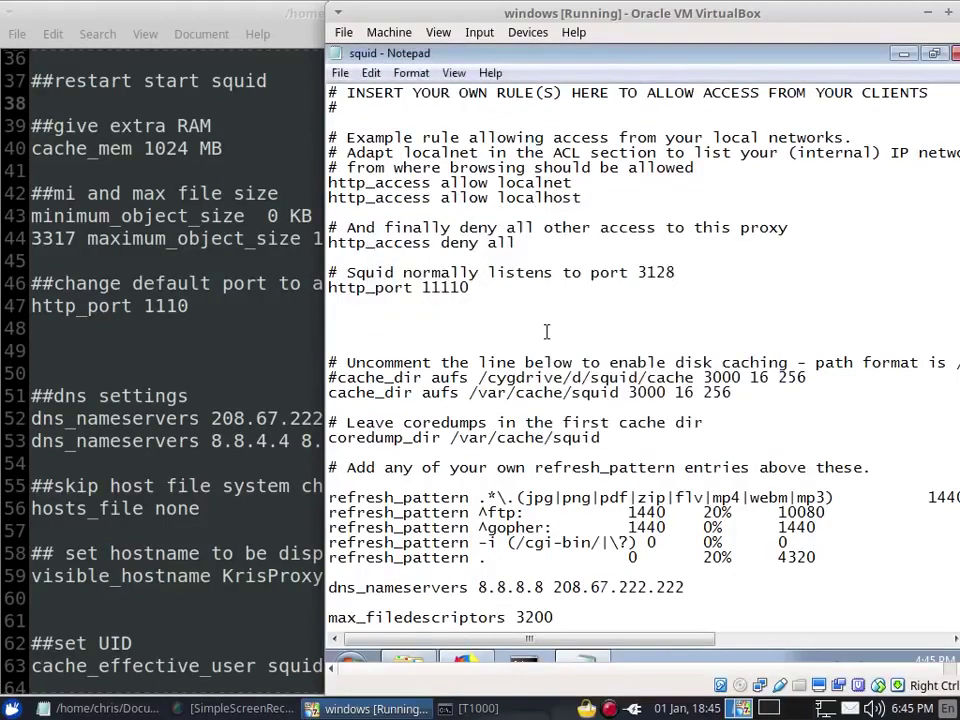
# Insert one extra blank line between the dns_nameservers and max_filedescriptors entries, removing any surplus empty lines.
pyautogui.click(510, 542)
pyautogui.press('Down')
pyautogui.press('Down')
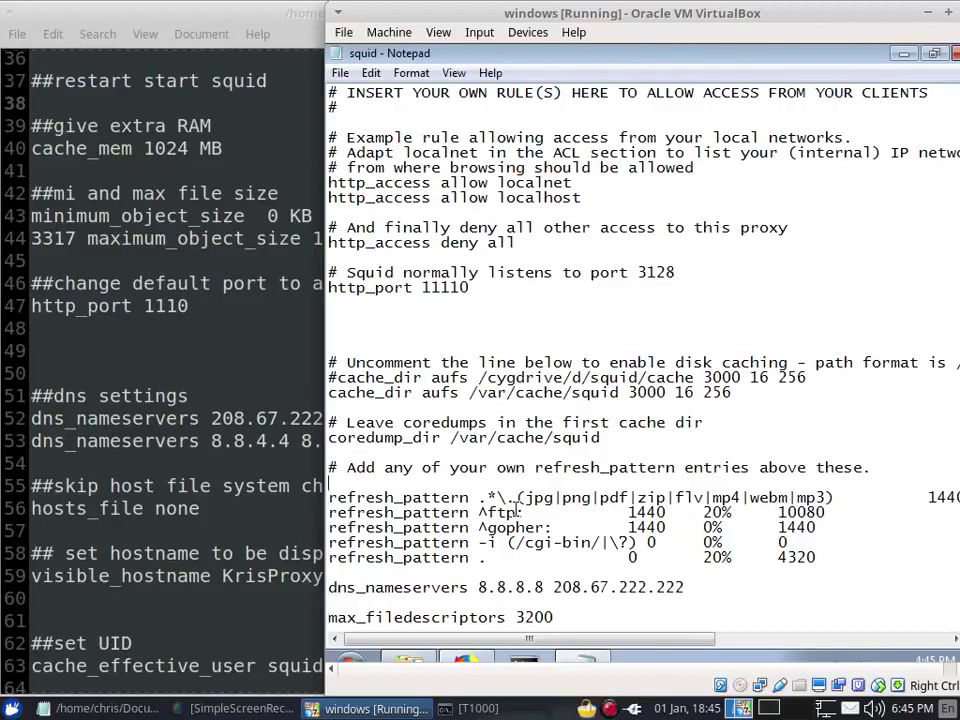
pyautogui.press('Down')
pyautogui.press('Down')
pyautogui.press('Down')
pyautogui.press('Down')
pyautogui.press('Down')
pyautogui.press('Down')
pyautogui.press('Down')
pyautogui.press('Down')
pyautogui.press('Down')
pyautogui.press('Return')
pyautogui.press('Return')
pyautogui.press('Return')
pyautogui.press('Return')
pyautogui.press('Return')
pyautogui.press('Return')
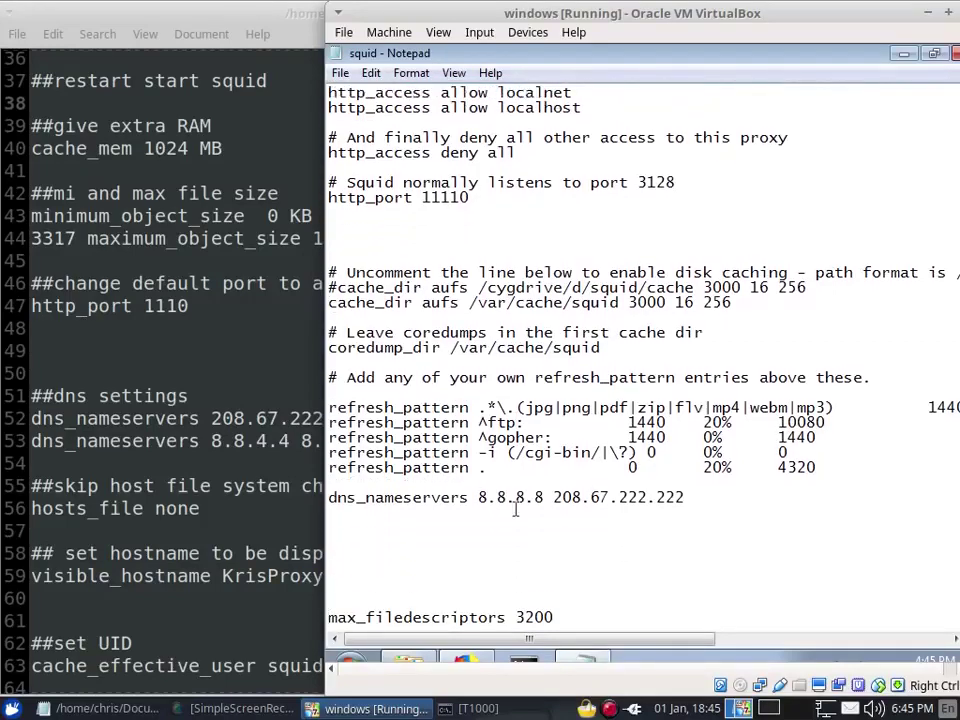
pyautogui.press('BackSpace')
pyautogui.press('BackSpace')
pyautogui.press('BackSpace')
pyautogui.press('BackSpace')
pyautogui.press('BackSpace')
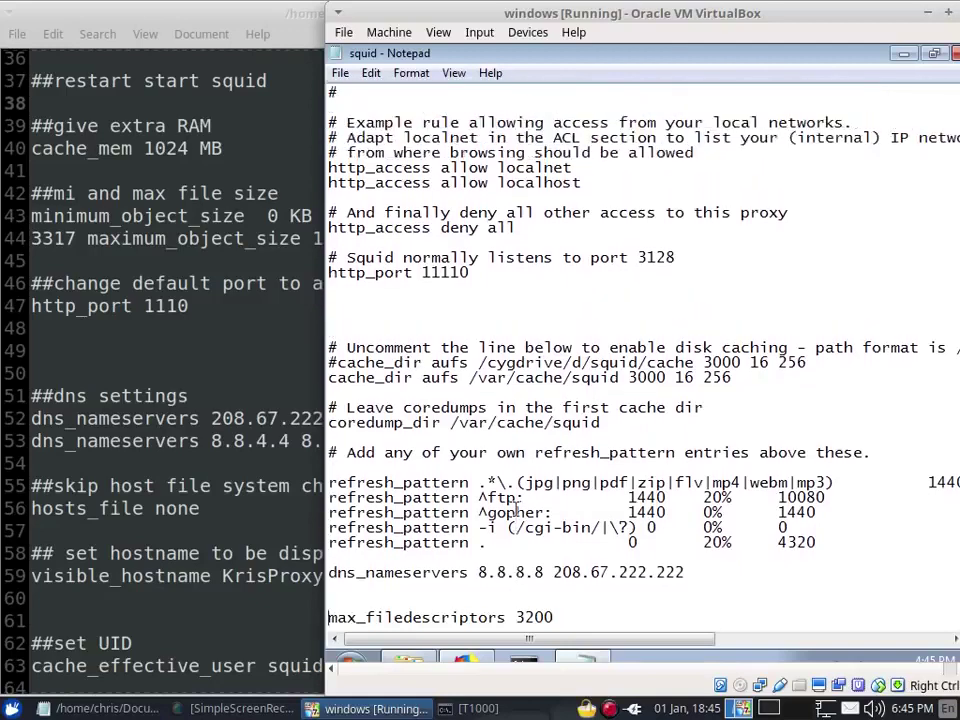
# Add the entry "cache_mem 1024 MB" below the max_filedescriptors line, separated by blank lines.
pyautogui.press('Right')
pyautogui.press('Right')
pyautogui.press('Right')
pyautogui.press('Right')
pyautogui.press('Right')
pyautogui.press('Right')
pyautogui.press('Right')
pyautogui.press('End')
pyautogui.press('Return')
pyautogui.press('Return')
pyautogui.press('Return')
pyautogui.press('Return')
pyautogui.press('Return')
pyautogui.press('Return')
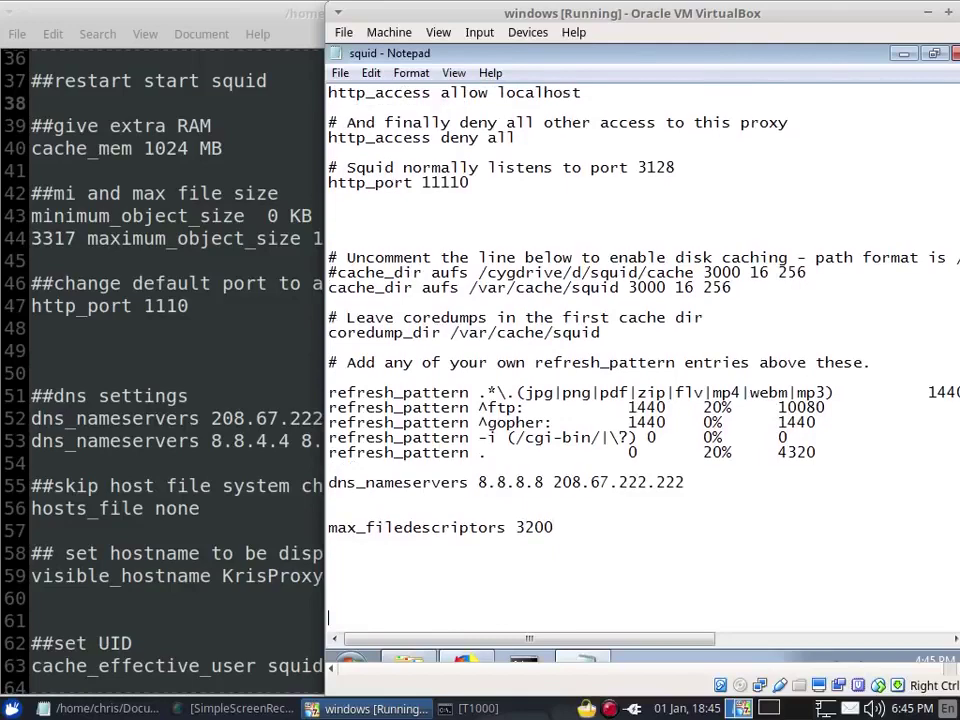
pyautogui.press('BackSpace')
pyautogui.press('BackSpace')
pyautogui.write('cache_mem 1024')
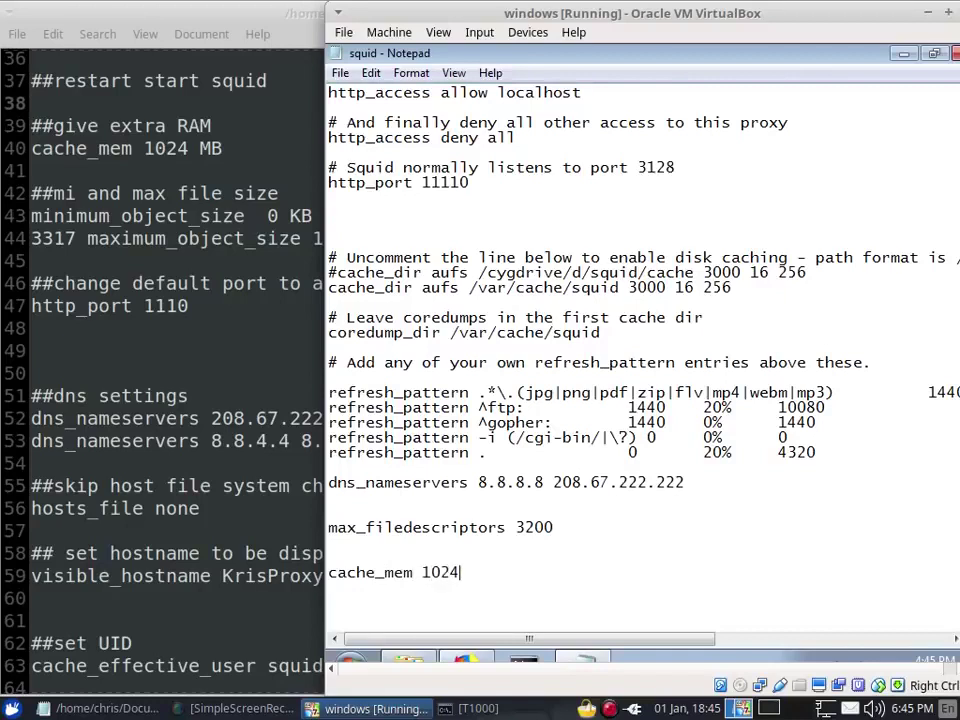
pyautogui.write(' MB')
# Add the comment "##give RAM" directly above the cache_mem entry and leave blank lines below that entry.
pyautogui.click(470, 572)
pyautogui.click(489, 572)
pyautogui.press('Return')
pyautogui.press('Up')
pyautogui.press('Up')
pyautogui.press('Return')
pyautogui.write('##')
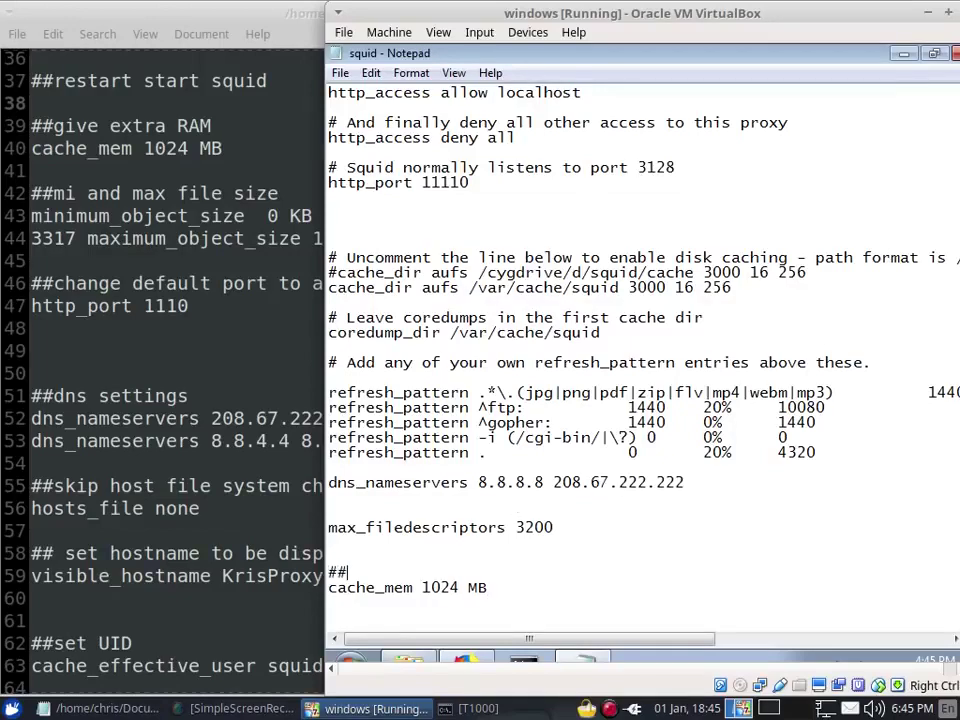
pyautogui.write('give RAM')
pyautogui.press('Down')
pyautogui.press('Down')
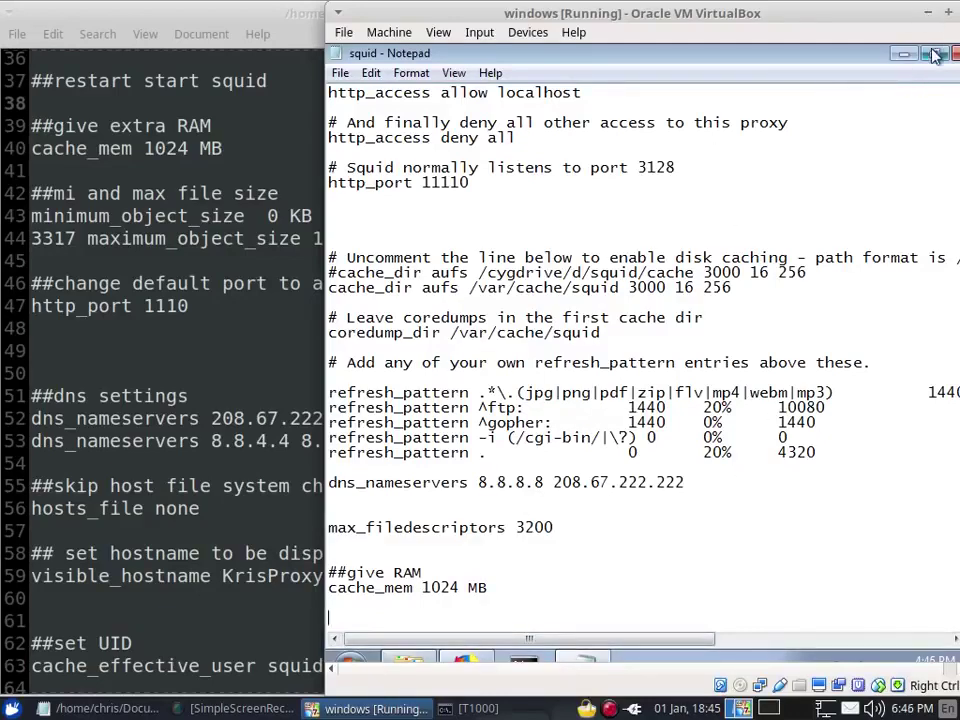
# Maximize the virtual machine window, then stop and start the Squid service, allowing both Net Command requests.
pyautogui.click(947, 12)
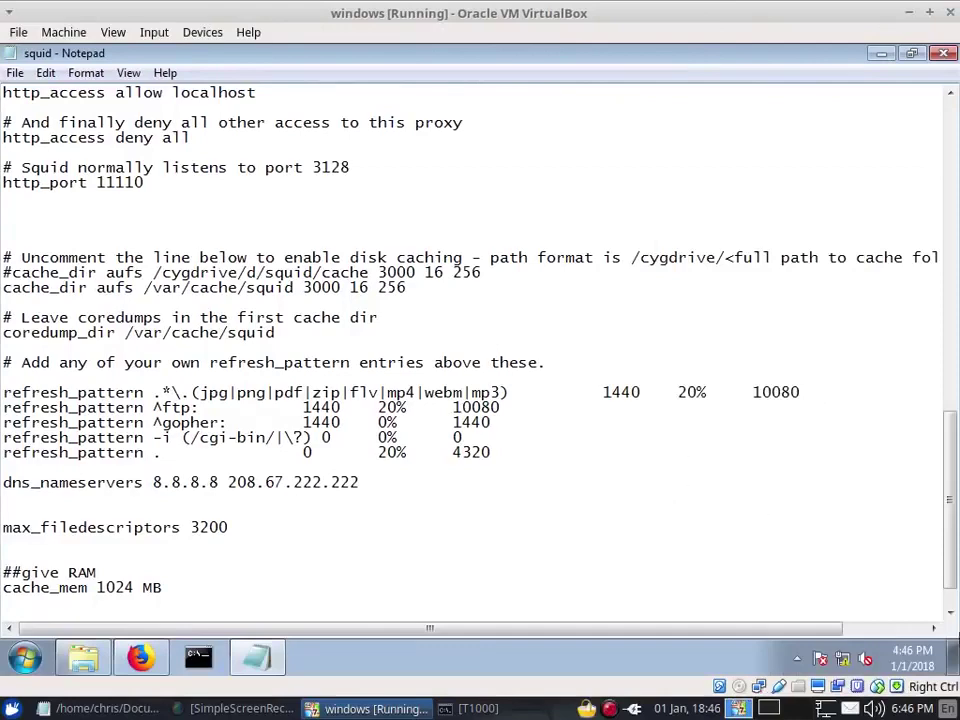
pyautogui.click(797, 658)
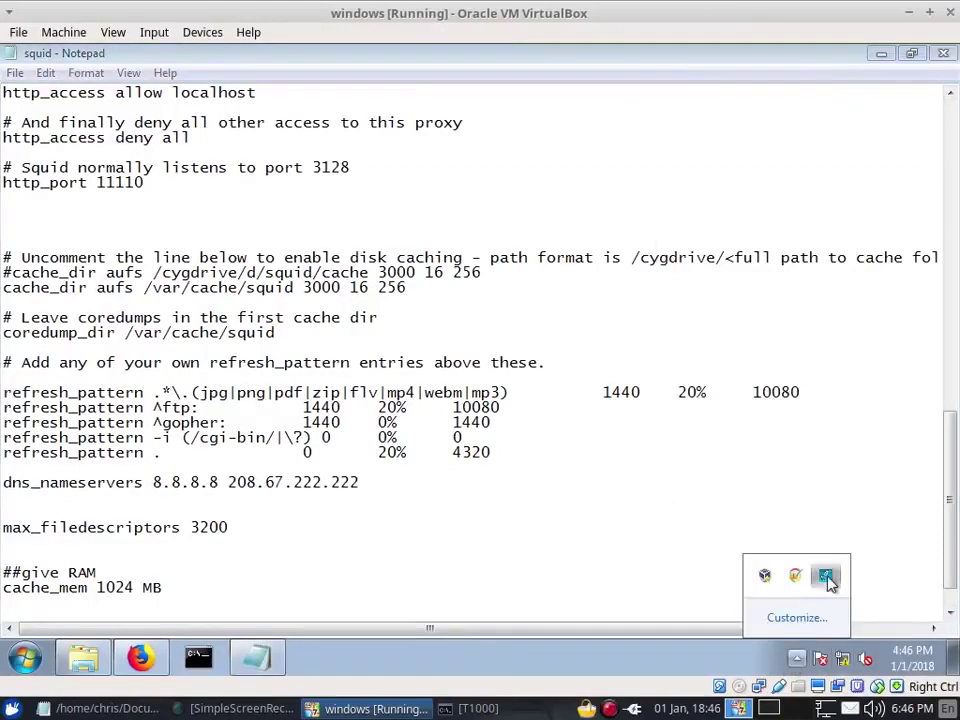
pyautogui.rightClick(826, 577)
pyautogui.click(713, 511)
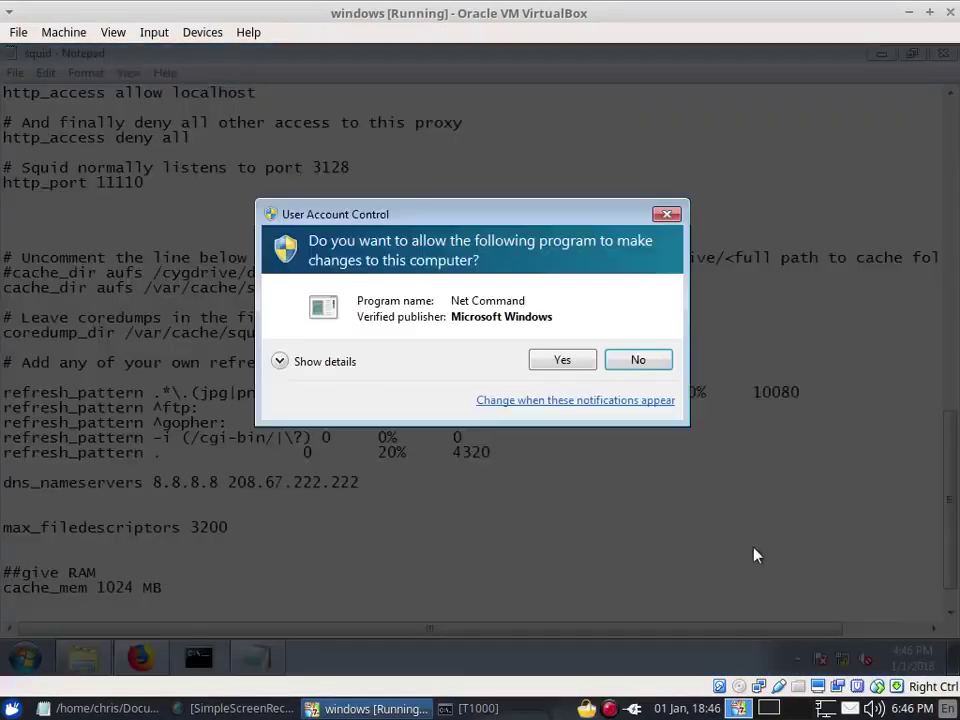
pyautogui.click(575, 357)
pyautogui.click(797, 658)
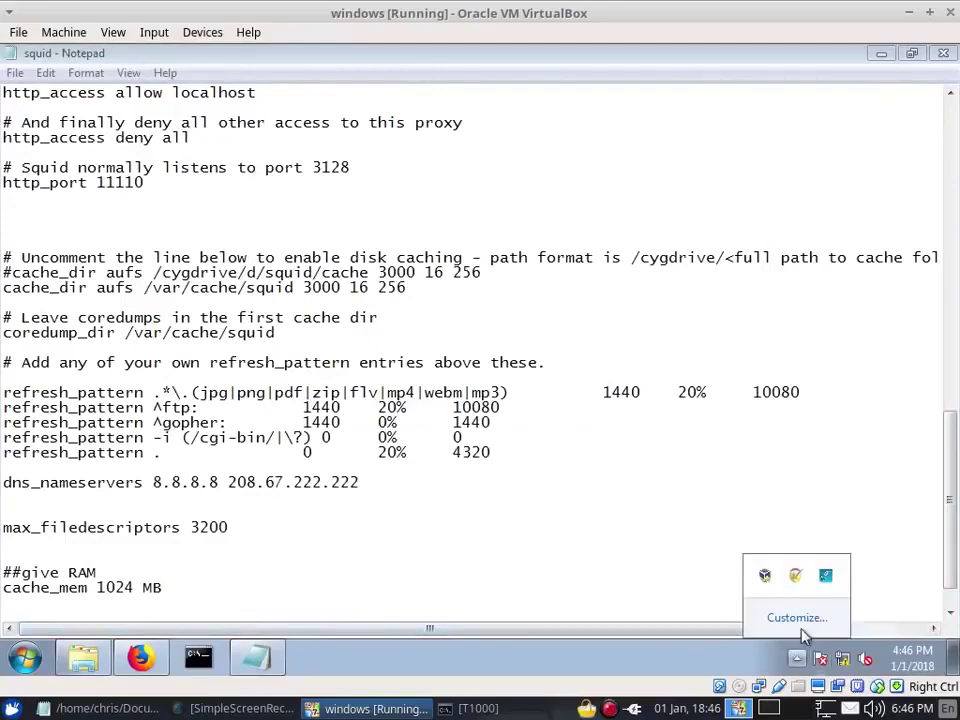
pyautogui.rightClick(826, 576)
pyautogui.click(726, 498)
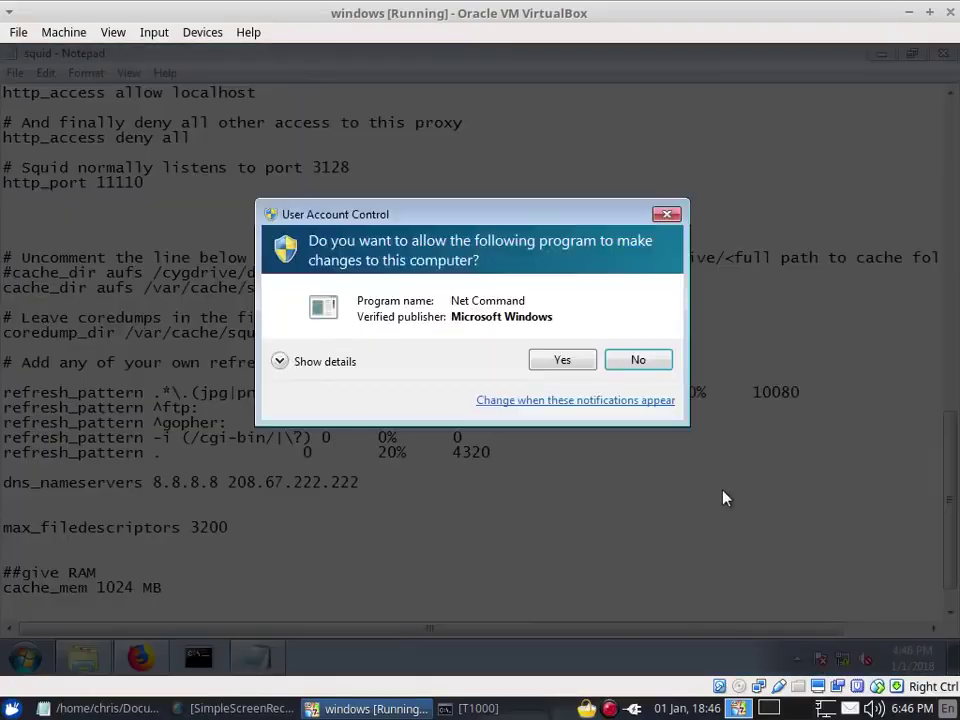
pyautogui.click(549, 368)
# Test browsing through the restarted proxy in Firefox by loading the github top site in a new tab.
pyautogui.click(140, 657)
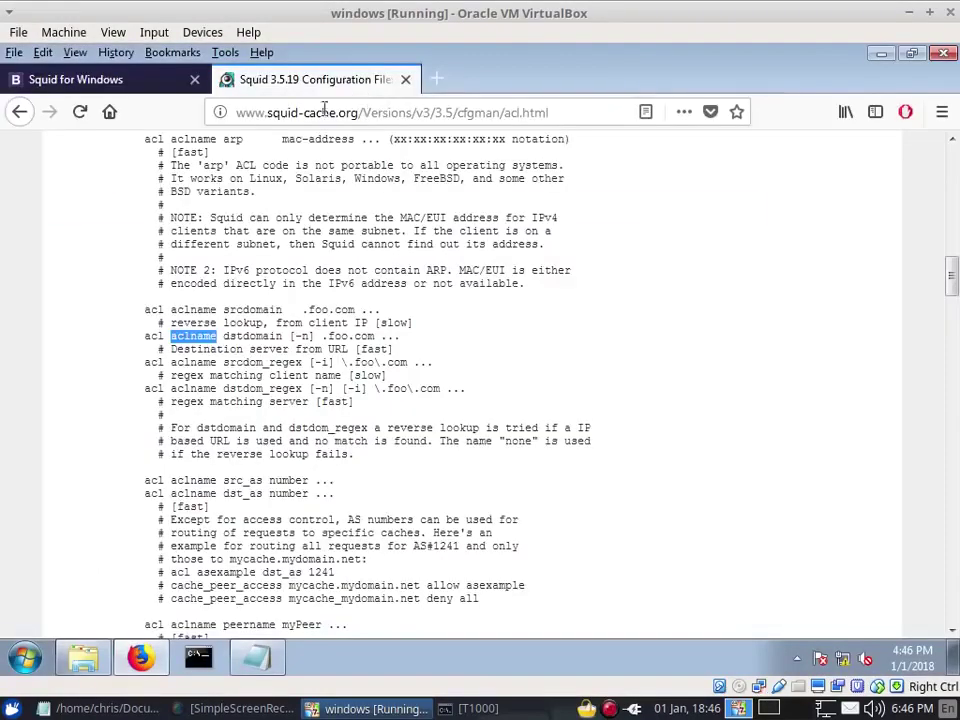
pyautogui.click(446, 85)
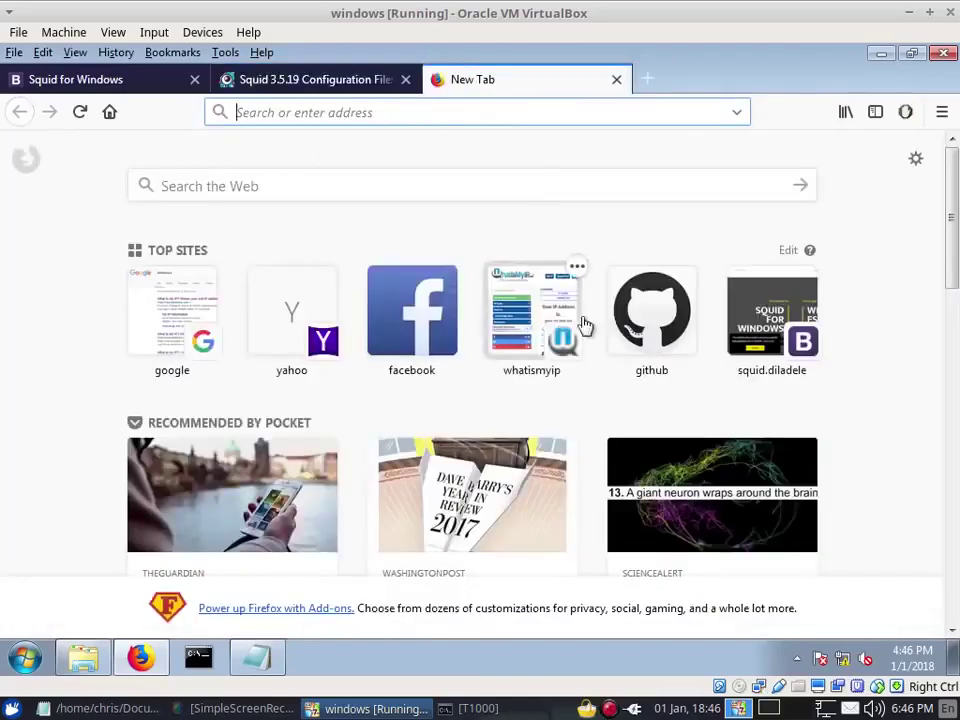
pyautogui.click(635, 322)
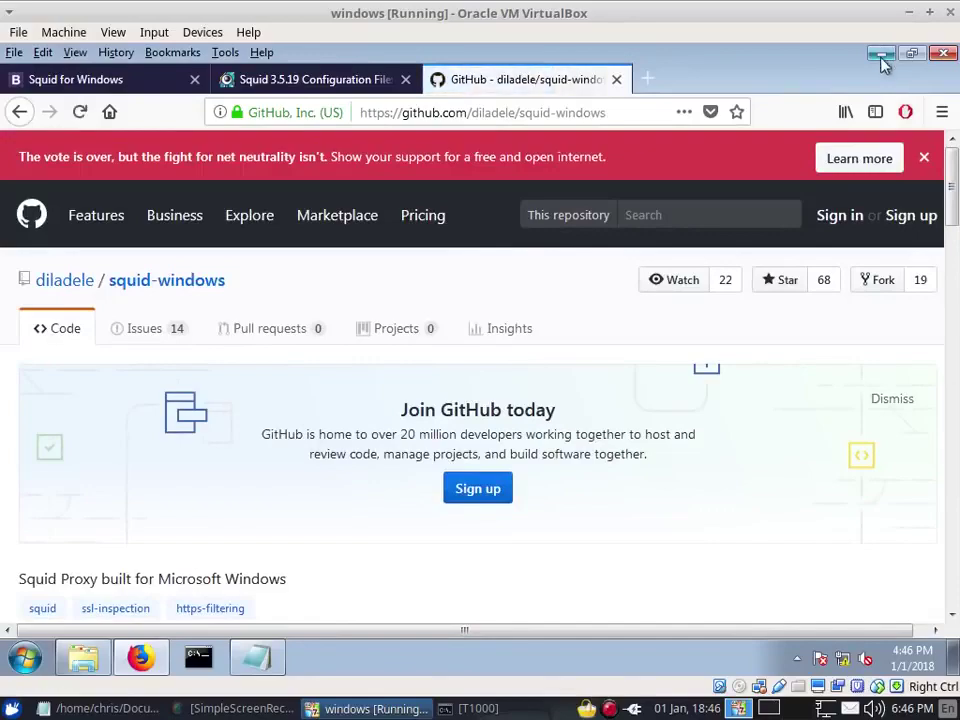
# Correct the comment in the squidProxy_settings notes to "##min and max file size" and close the T1000 terminal.
pyautogui.click(107, 708)
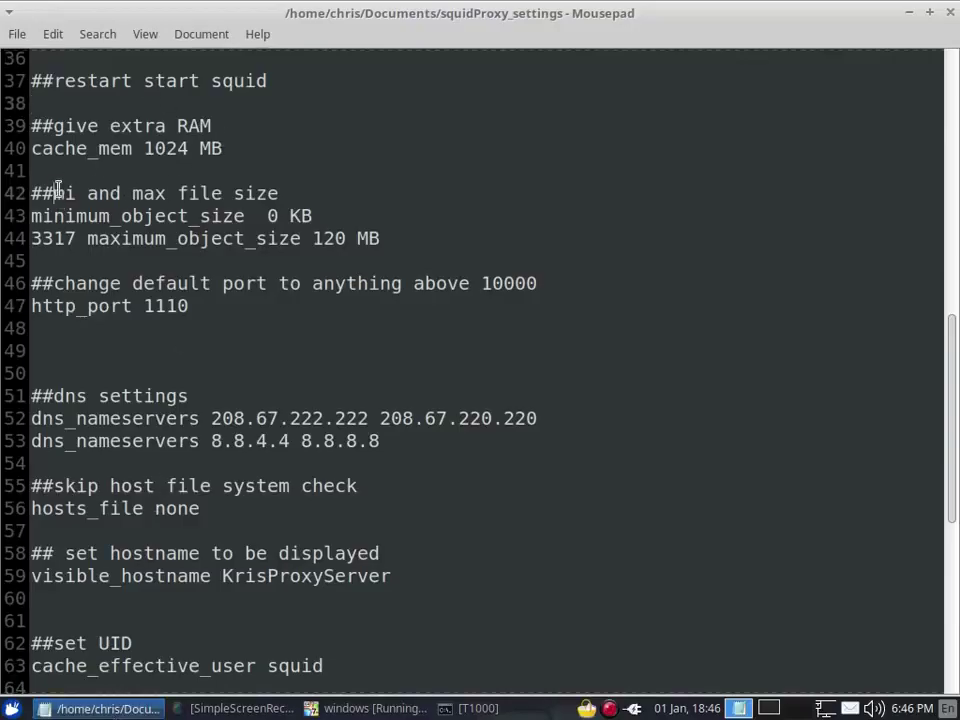
pyautogui.moveTo(45, 192); pyautogui.dragTo(144, 193)
pyautogui.click(197, 183)
pyautogui.click(76, 192)
pyautogui.write('n')
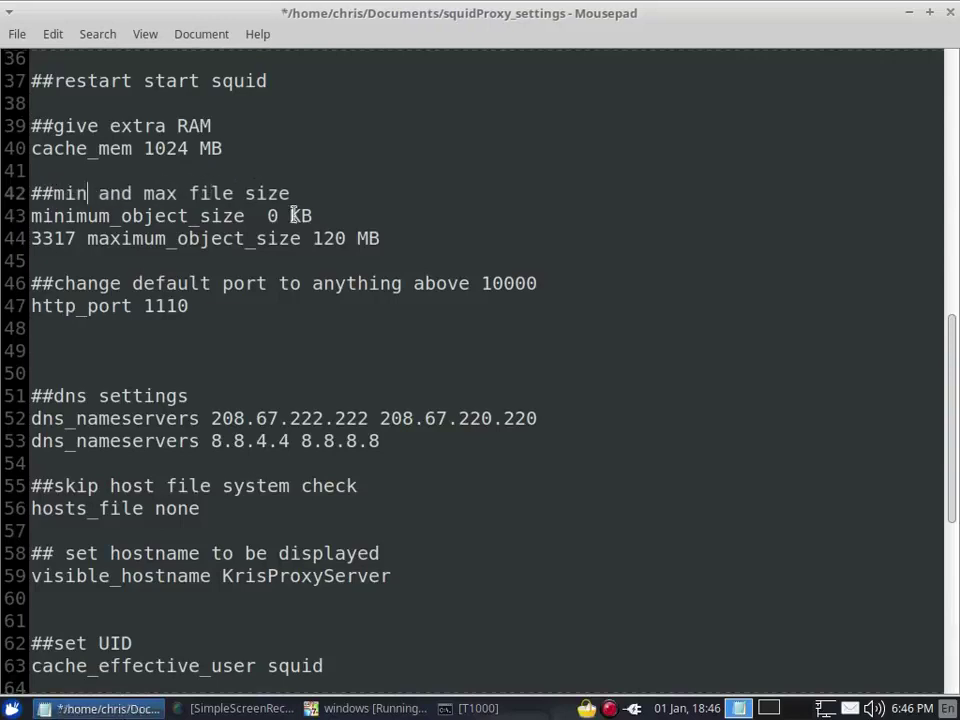
pyautogui.click(390, 219)
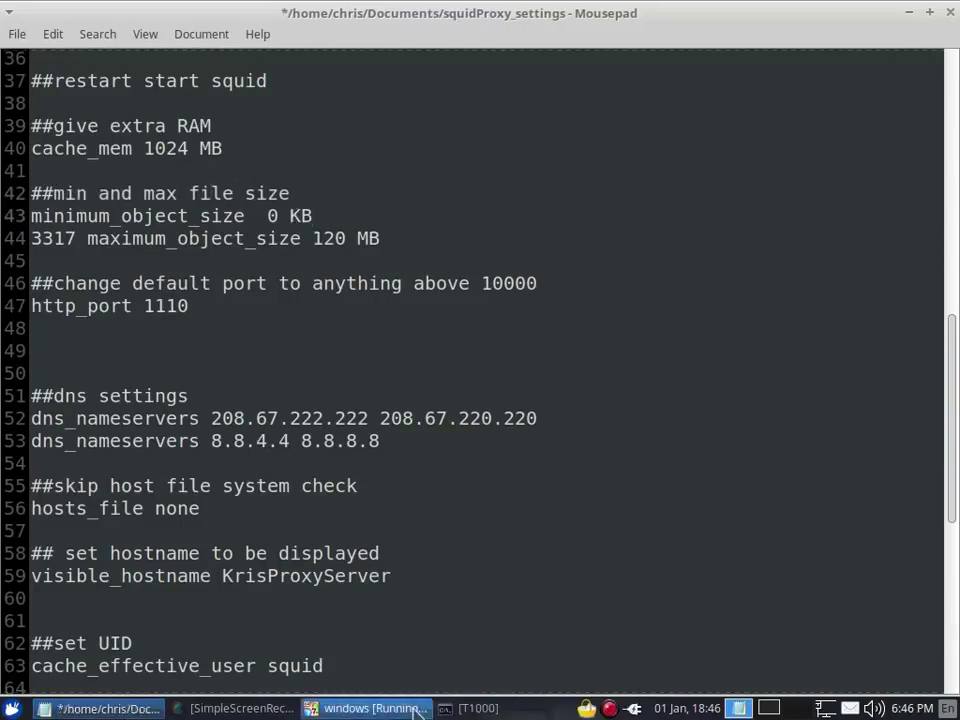
pyautogui.click(475, 708)
pyautogui.hotkey('ctrl', 'x')
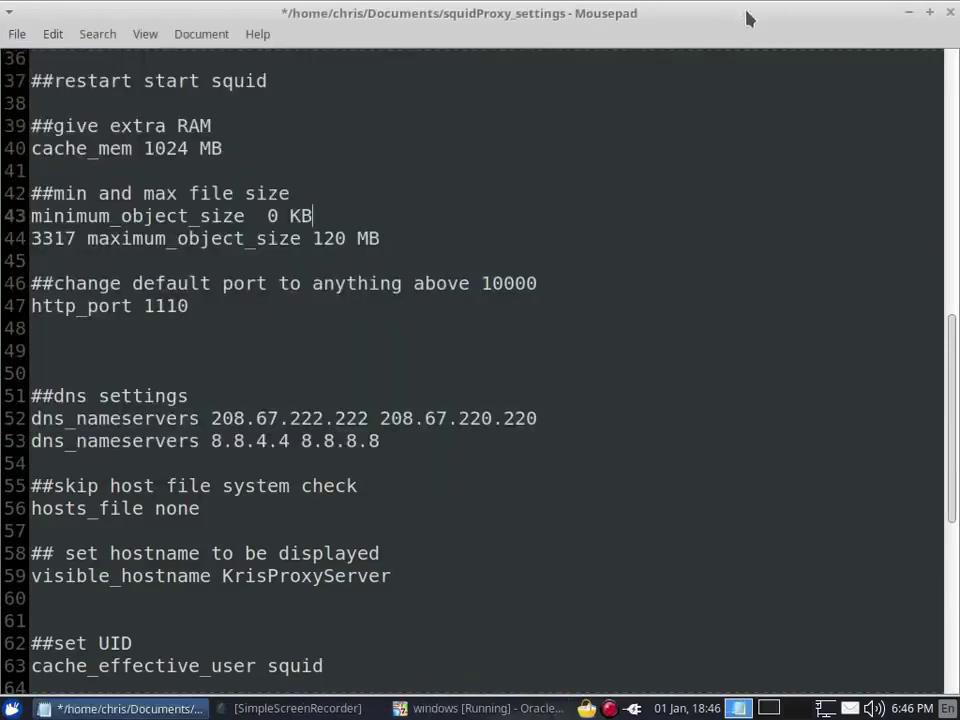
# Return to the Windows virtual machine, minimize Firefox and place the squid configuration beside the notes.
pyautogui.click(438, 710)
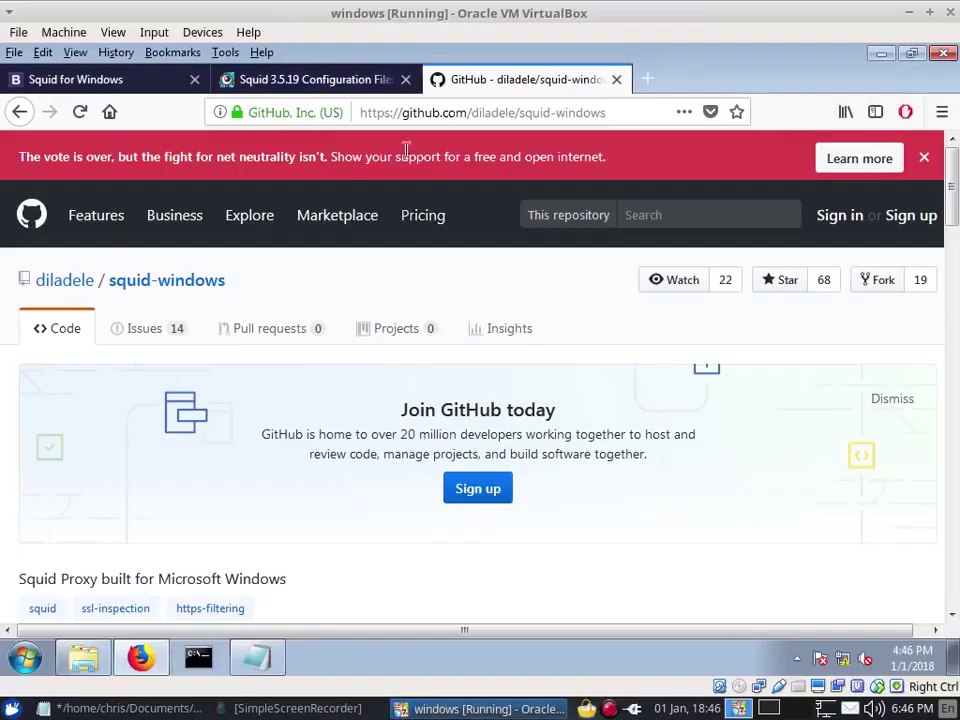
pyautogui.click(882, 53)
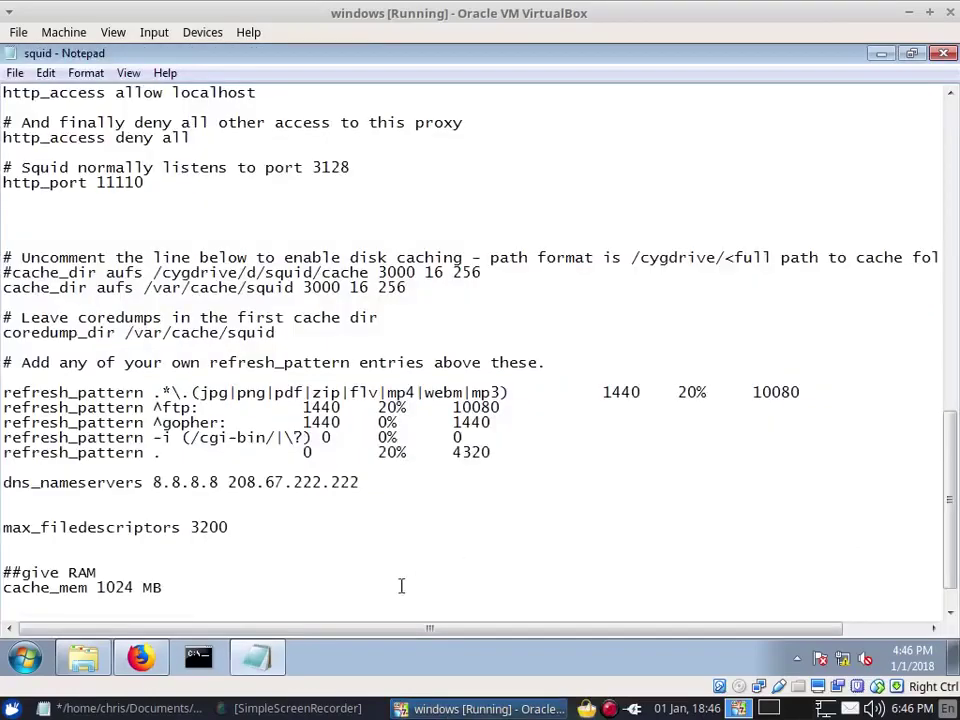
pyautogui.moveTo(336, 20); pyautogui.dragTo(540, 20)
pyautogui.scroll(-1, 550, 495)
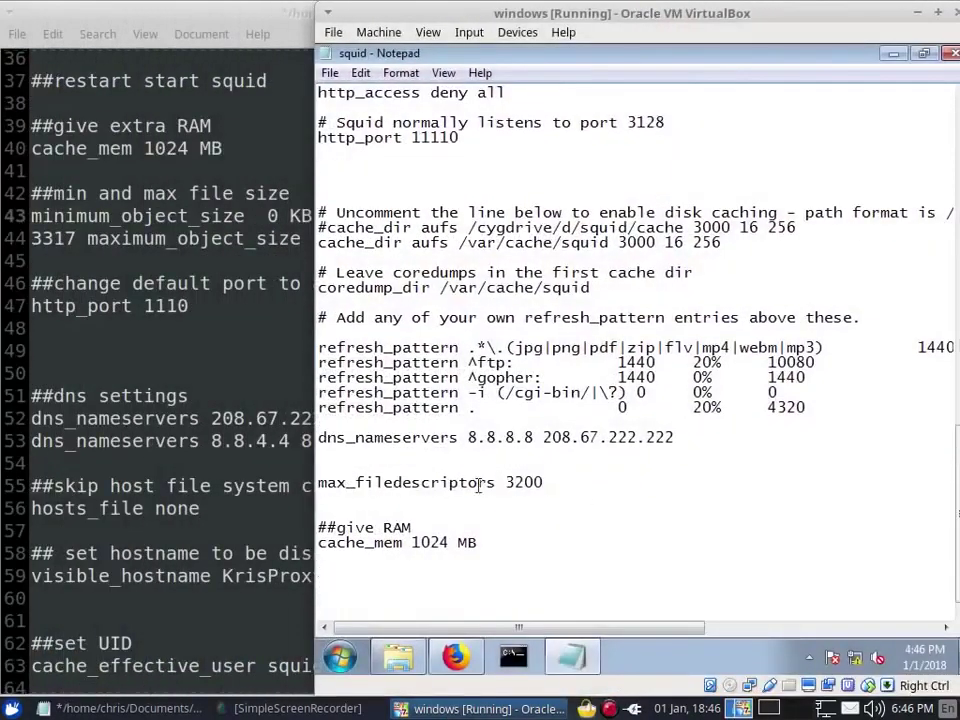
# Add the comment "##min max filesize" below the cache_mem entry in the squid configuration.
pyautogui.click(349, 594)
pyautogui.write('##min max')
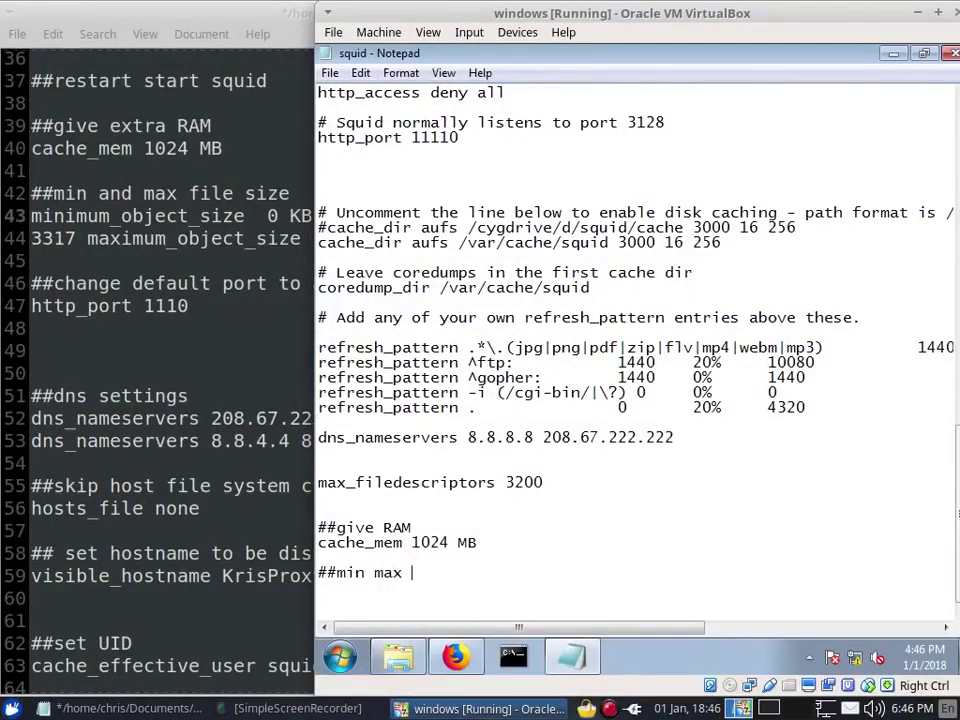
pyautogui.write(' filesize')
# Search the squid configuration for "minimum" and close the search.
pyautogui.hotkey('ctrl', 'f')
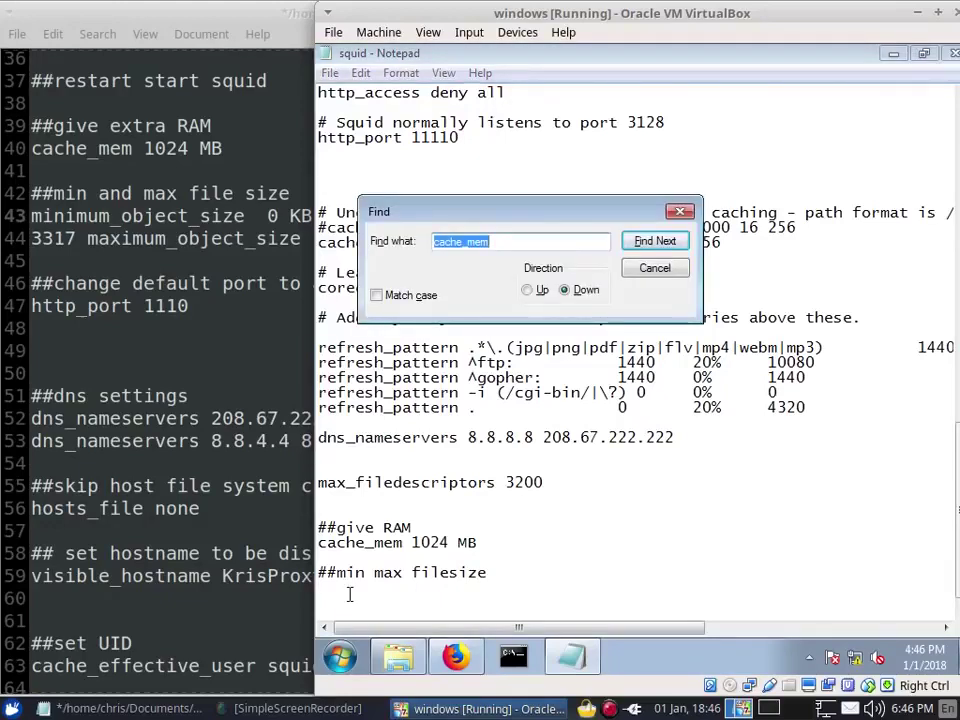
pyautogui.write('mini')
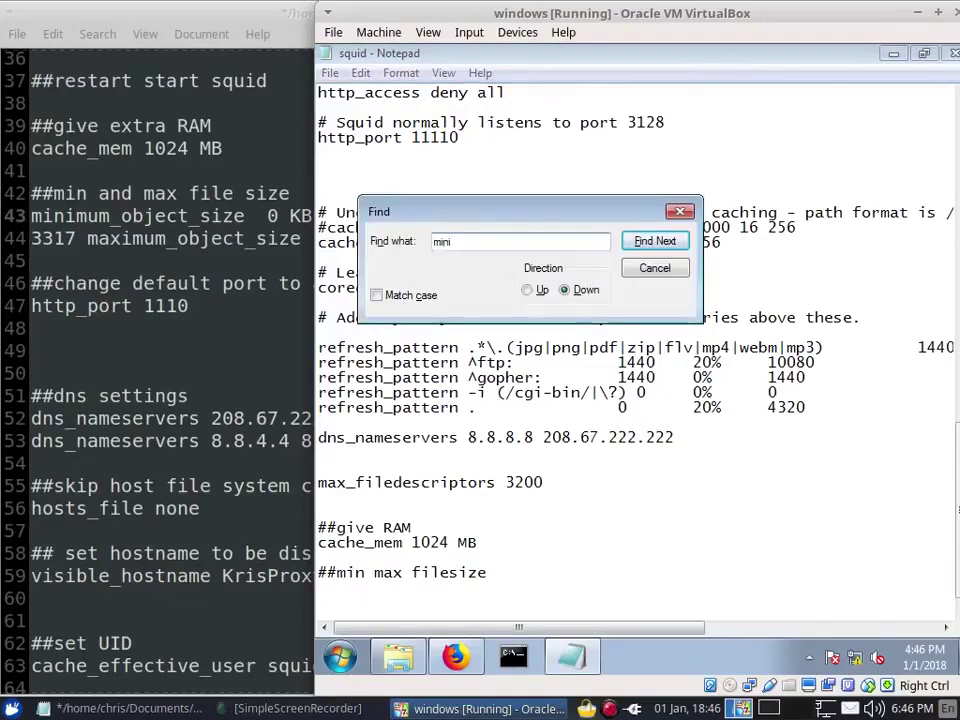
pyautogui.write('mum')
pyautogui.press('Return')
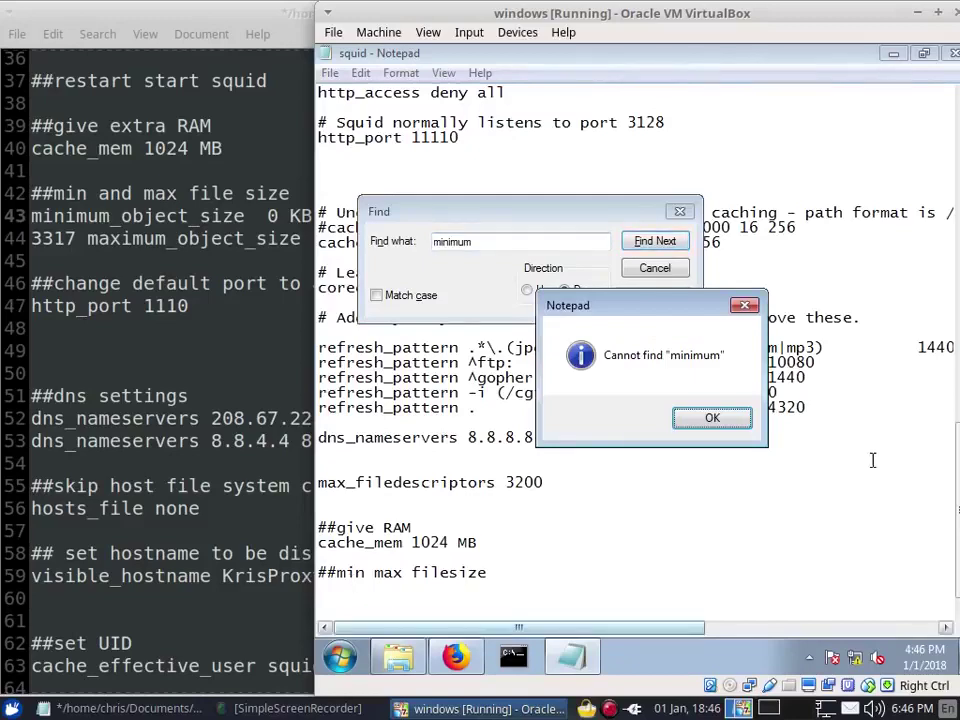
pyautogui.click(733, 418)
pyautogui.click(680, 212)
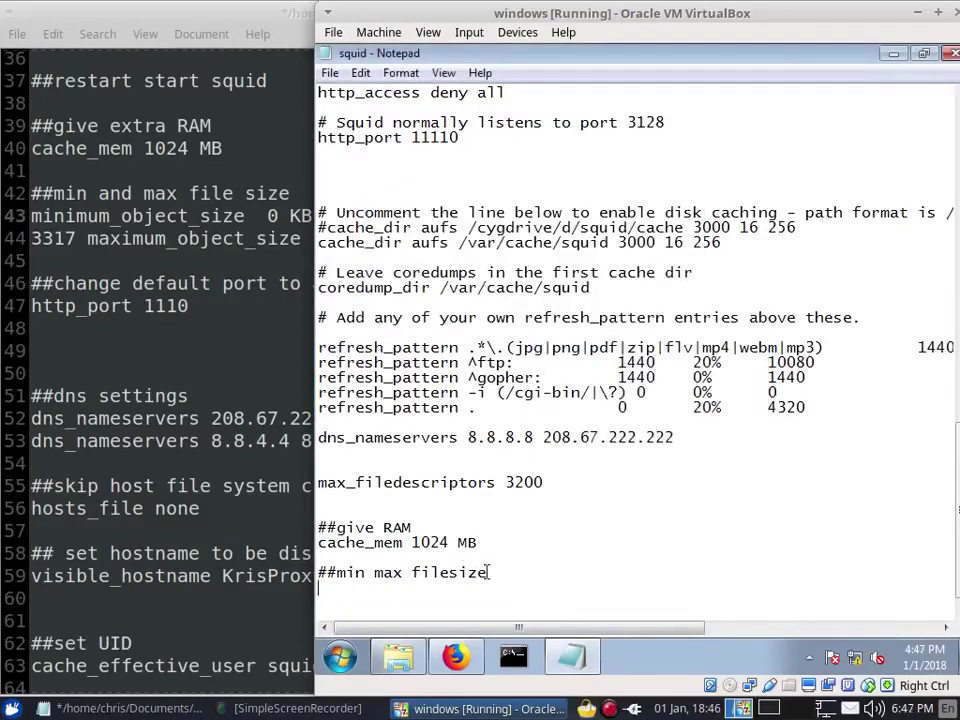
# Add the entry "minimum_object_size 0 KB" below the file size comment.
pyautogui.write('minimum')
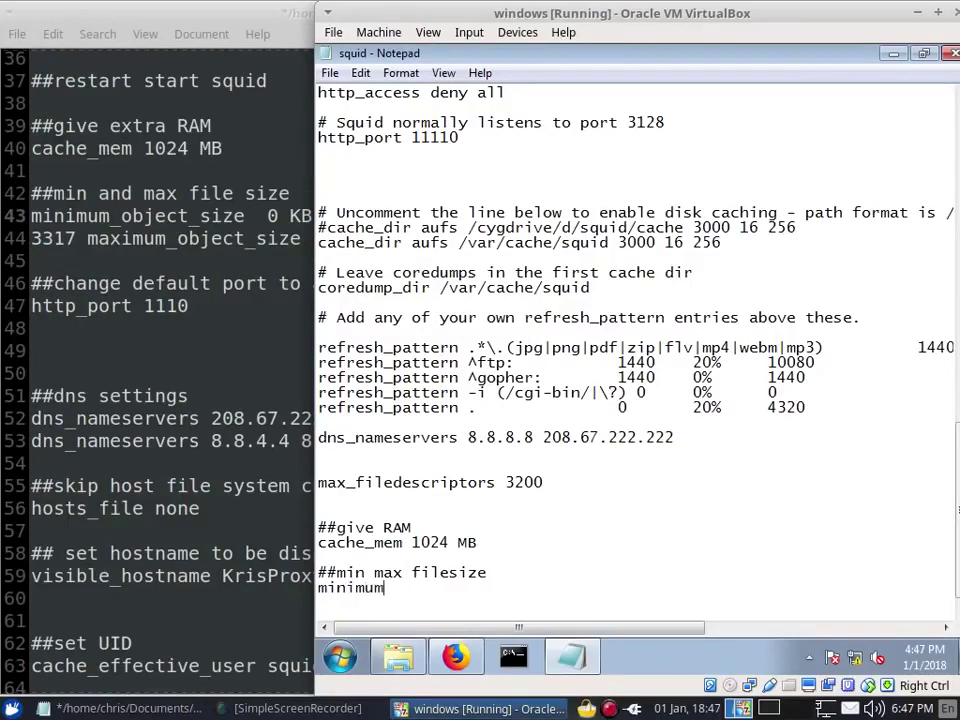
pyautogui.write('_object_size')
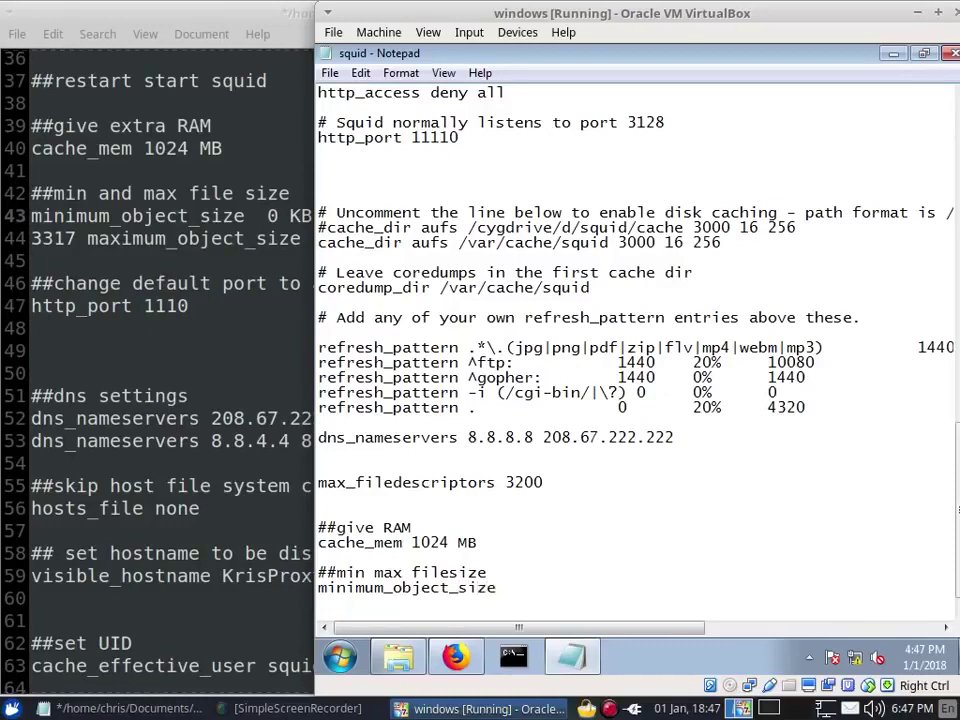
pyautogui.write(' 0 KB')
pyautogui.press('Return')
pyautogui.scroll(-1, 711, 579)
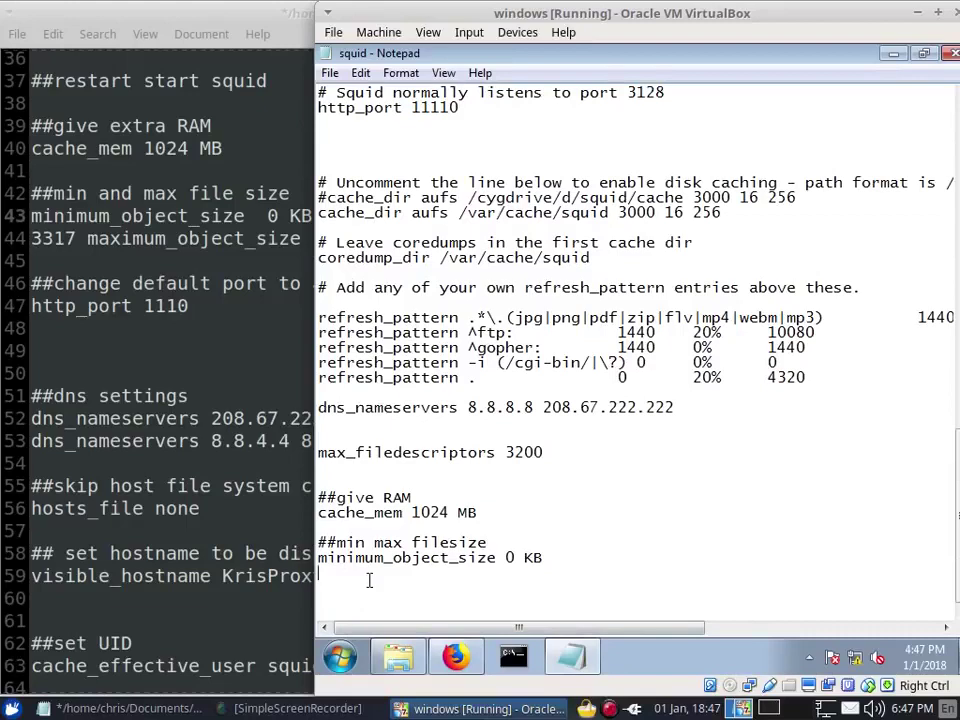
# Add a maximum_object_size entry of 120 MB below the minimum size, correcting the unit and keeping the configuration beside the notes.
pyautogui.press('Return')
pyautogui.write('maximum_o')
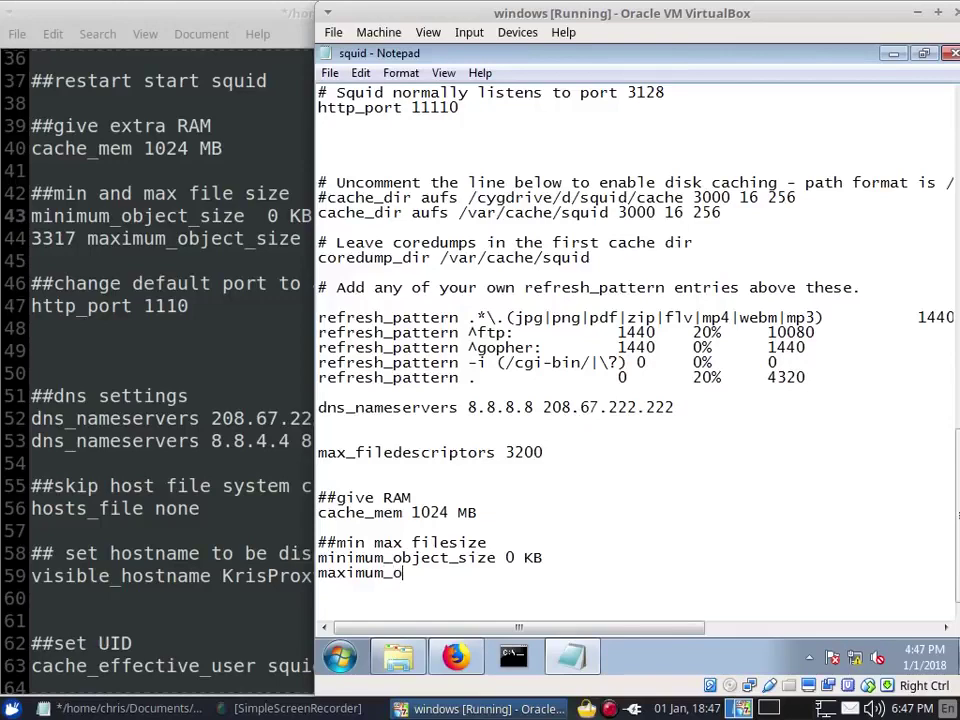
pyautogui.write('bject_size')
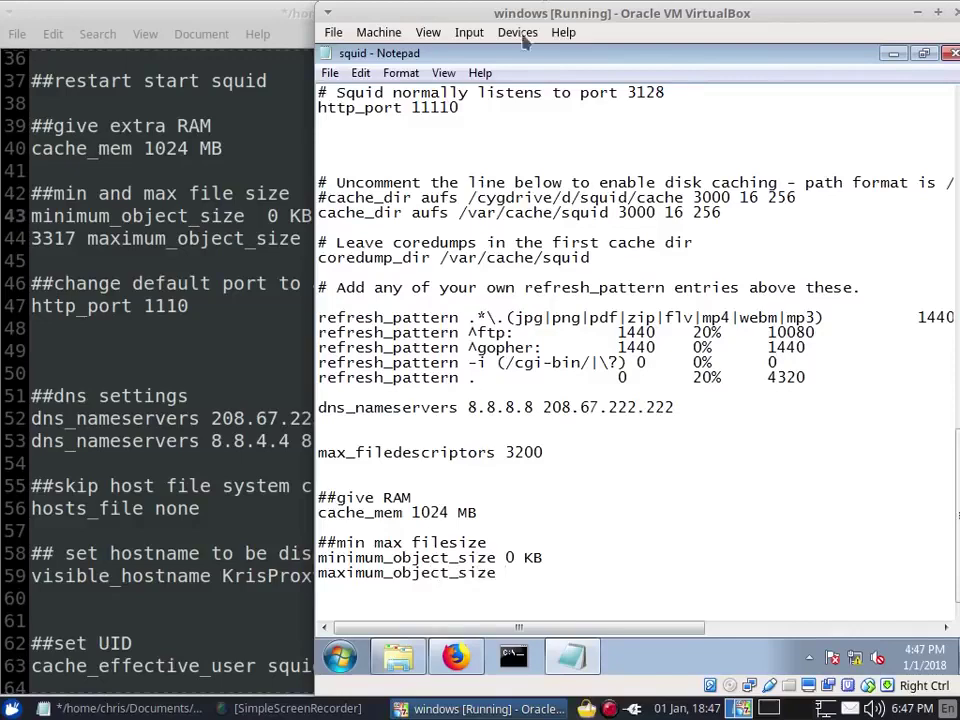
pyautogui.moveTo(547, 15)
pyautogui.mouseDown()
pyautogui.moveTo(577, 17)
pyautogui.moveTo(535, 16)
pyautogui.mouseUp()
pyautogui.write('120')
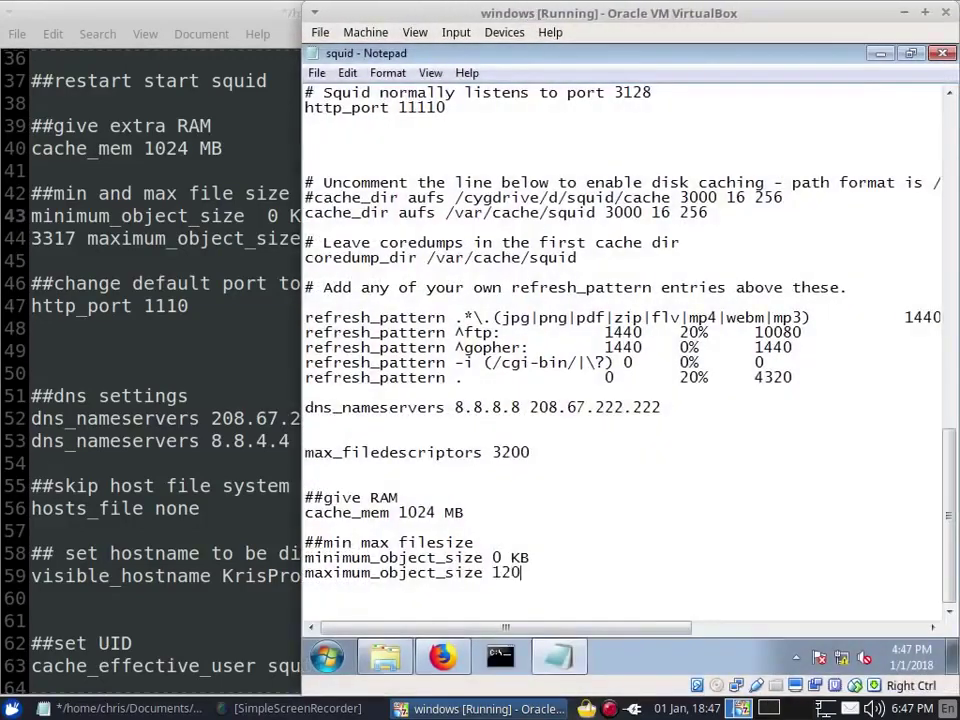
pyautogui.write(' GB')
pyautogui.press('Return')
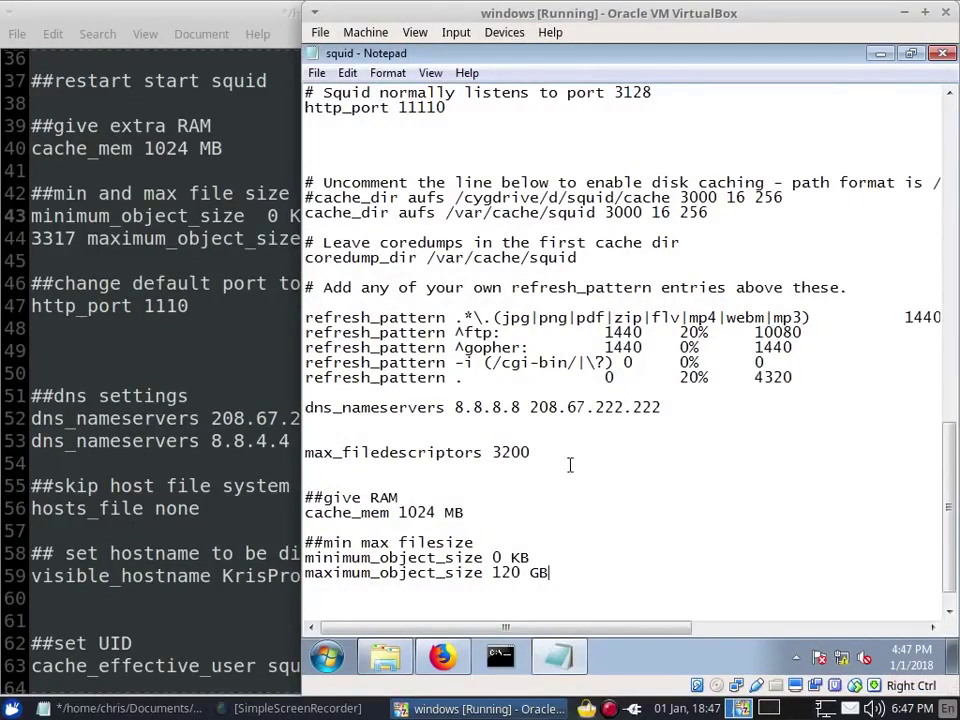
pyautogui.press('BackSpace')
pyautogui.write('M')
pyautogui.press('Down')
pyautogui.scroll(2, 440, 297)
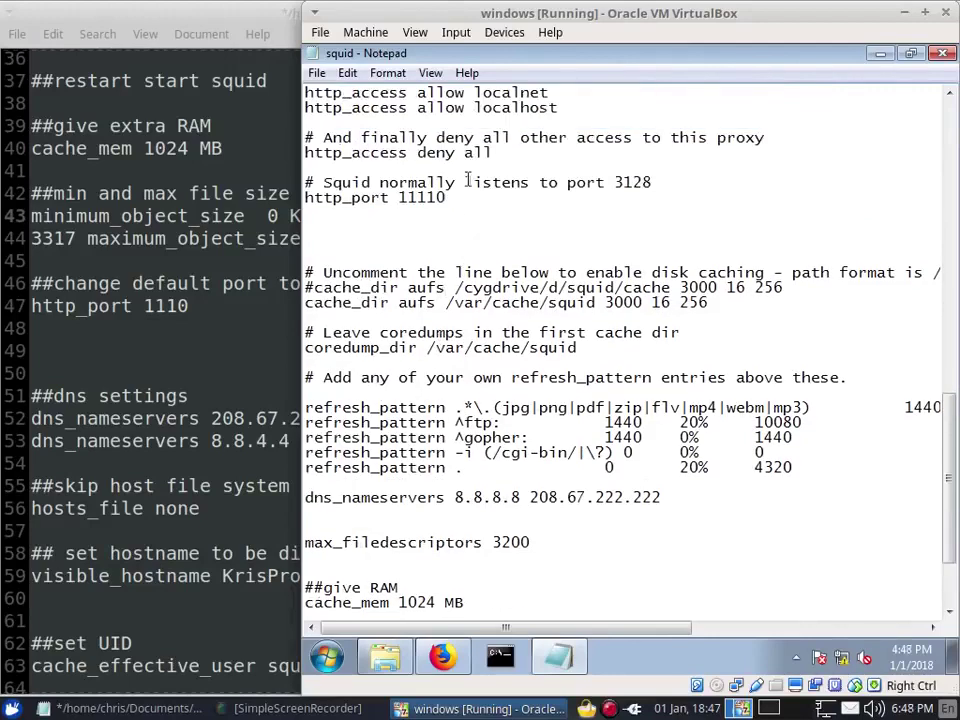
# Restart the Squid service by stopping and starting it, allowing the administrator prompts.
pyautogui.scroll(-2, 474, 208)
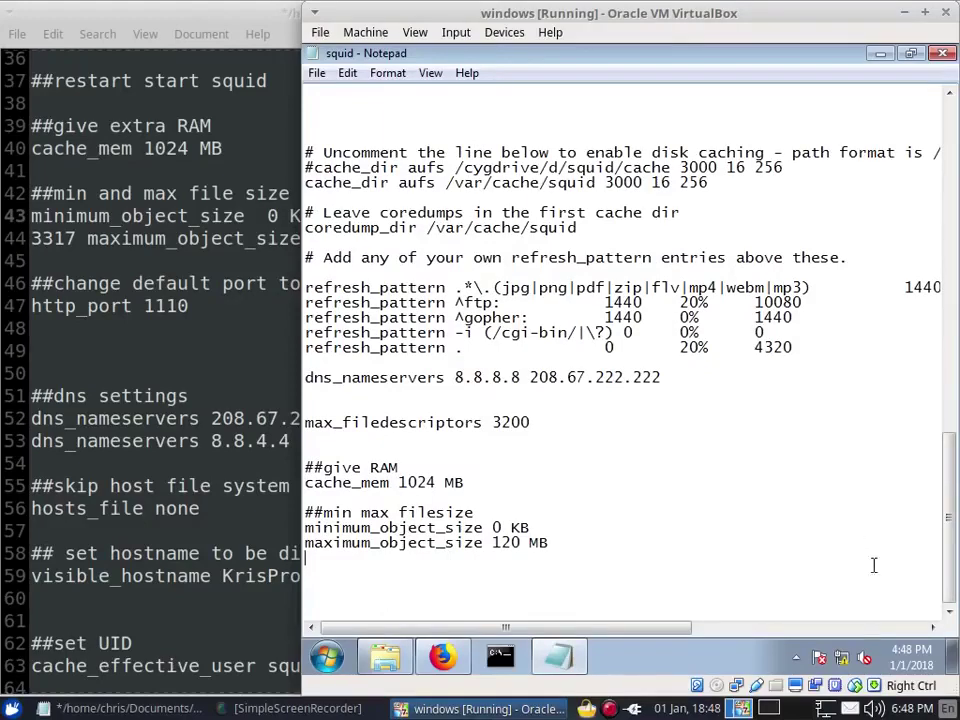
pyautogui.click(796, 657)
pyautogui.rightClick(825, 573)
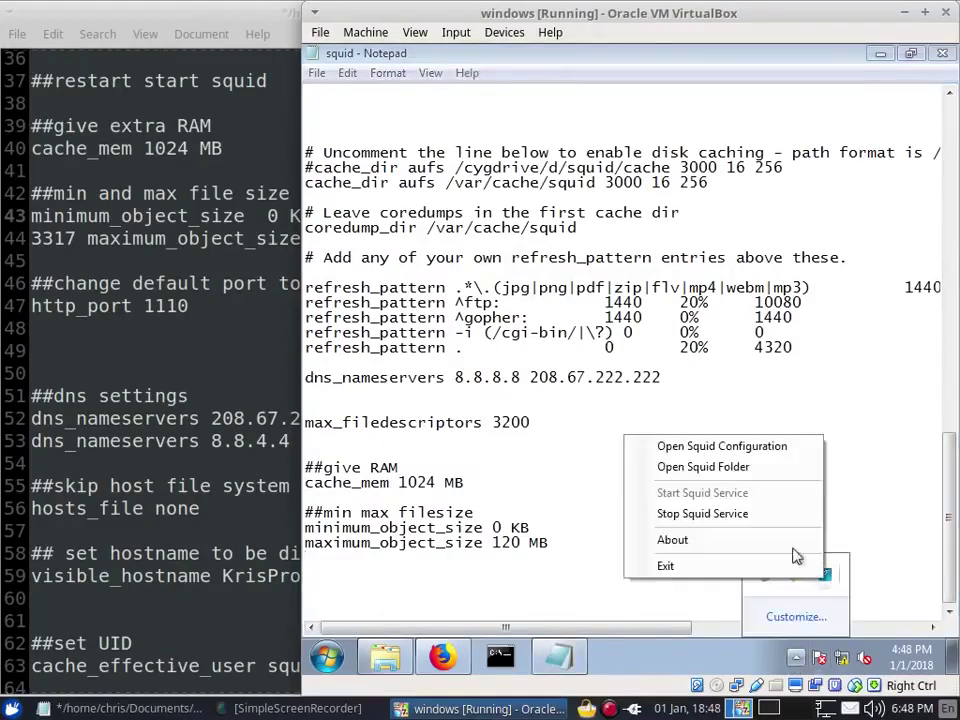
pyautogui.click(745, 513)
pyautogui.click(713, 360)
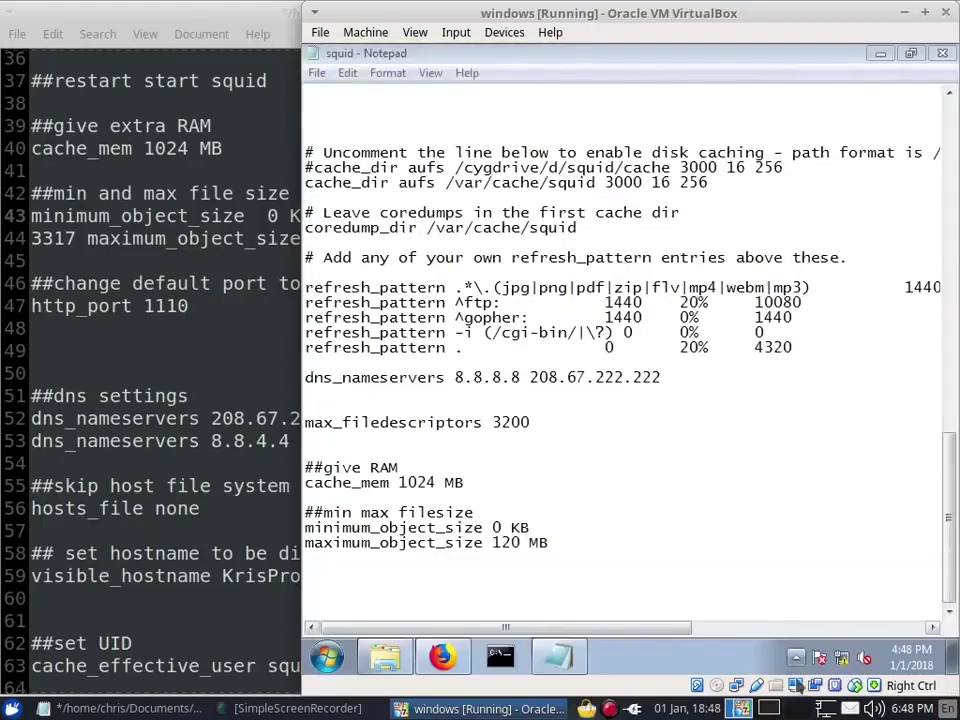
pyautogui.click(796, 657)
pyautogui.rightClick(823, 574)
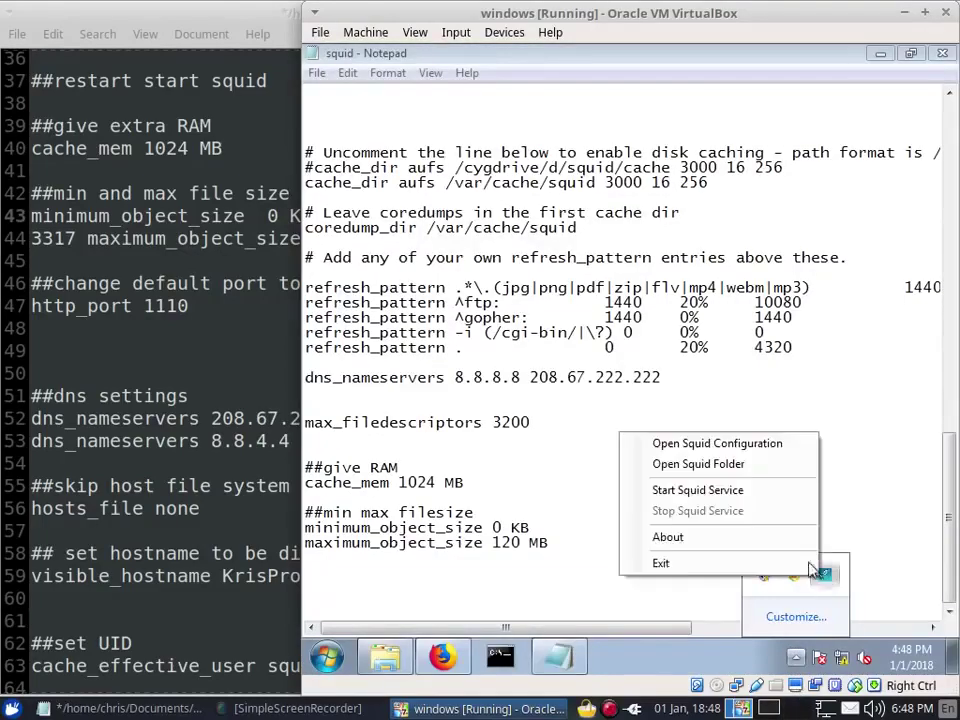
pyautogui.click(728, 490)
pyautogui.click(685, 359)
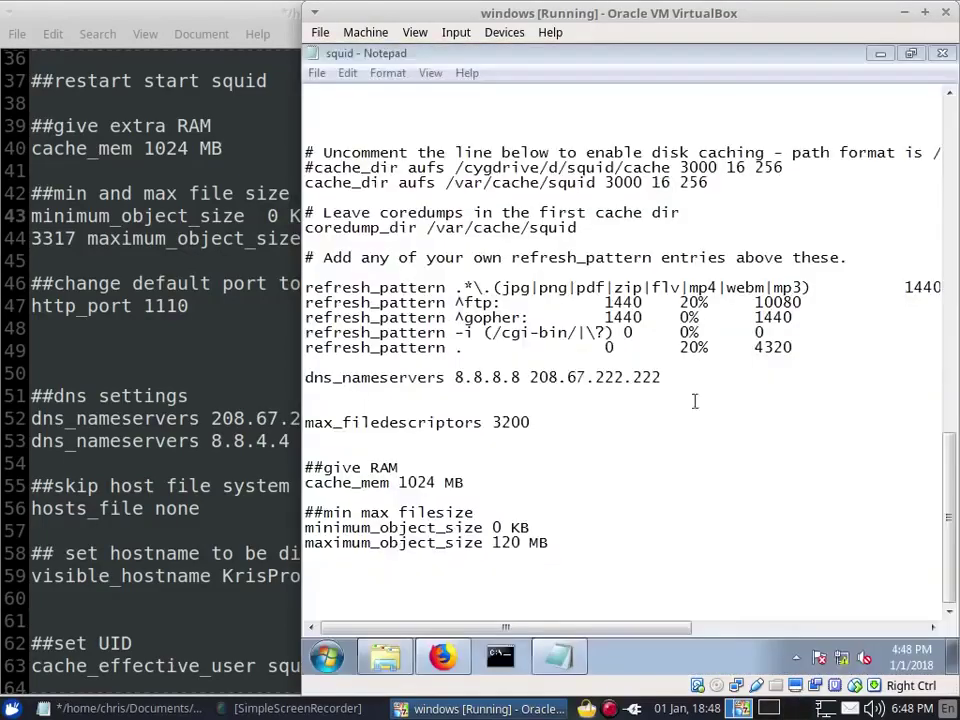
# Switch to Firefox and test the proxy by reloading the GitHub page and visiting Yahoo and GitHub in new tabs, closing the test tab.
pyautogui.click(452, 668)
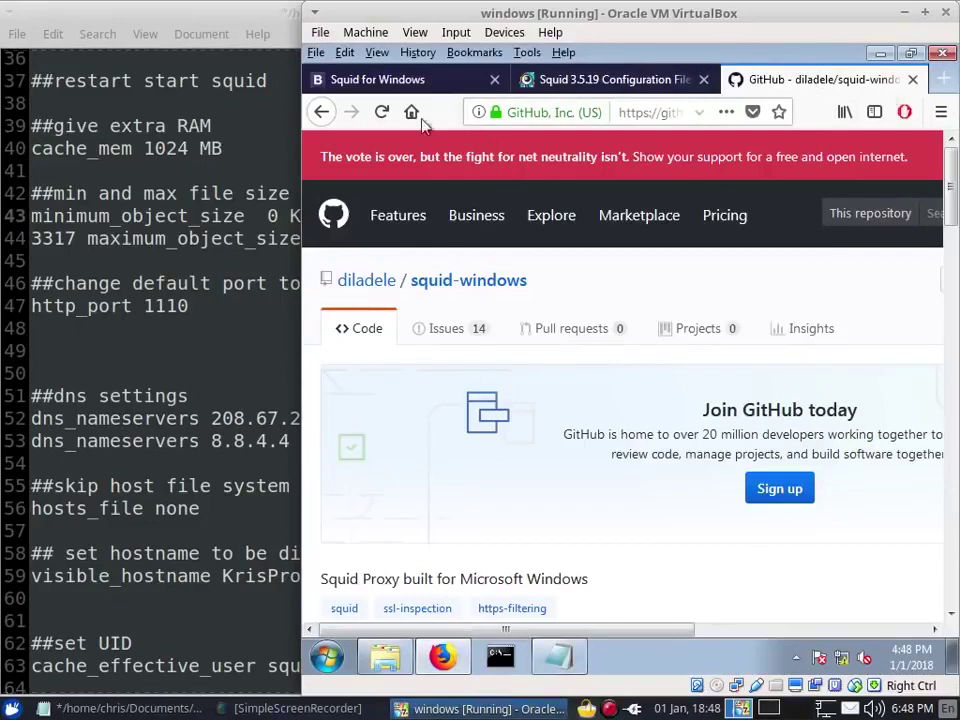
pyautogui.click(382, 112)
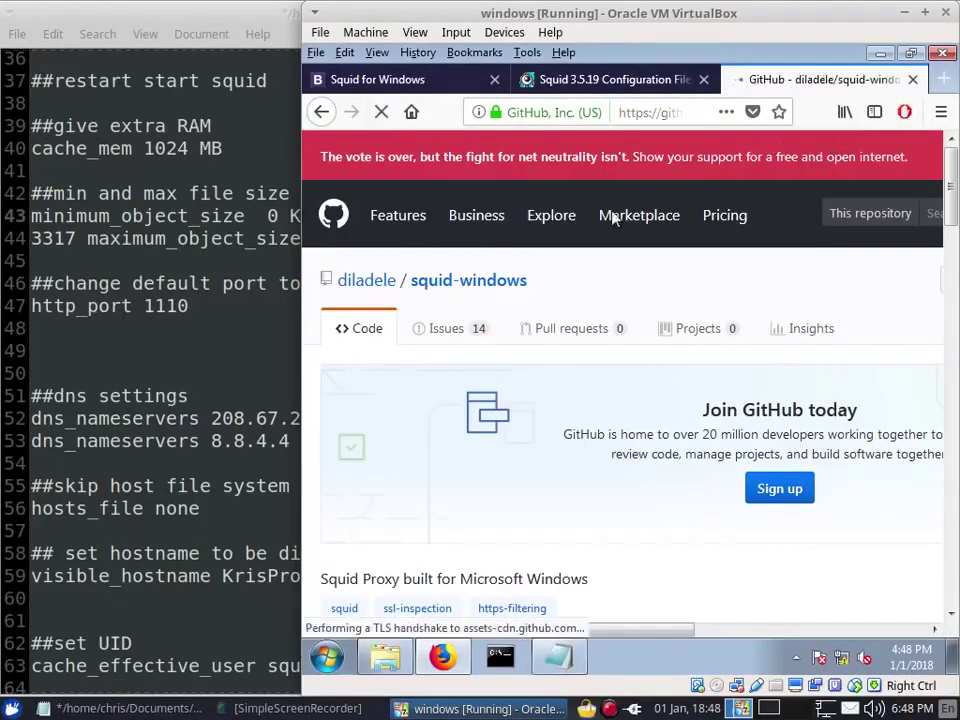
pyautogui.click(943, 79)
pyautogui.click(761, 79)
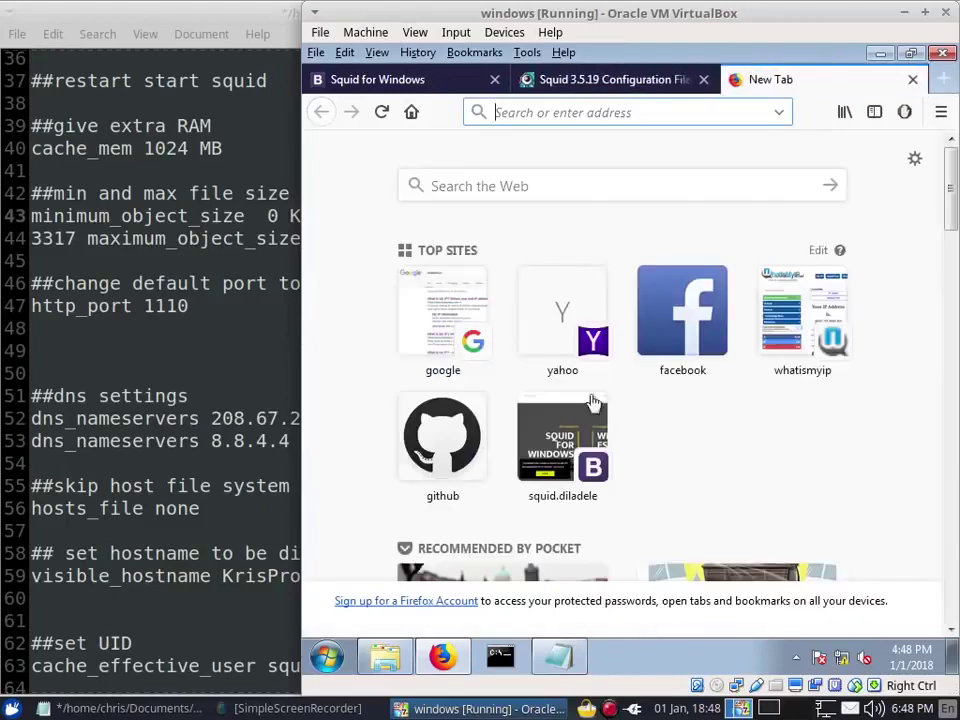
pyautogui.click(542, 337)
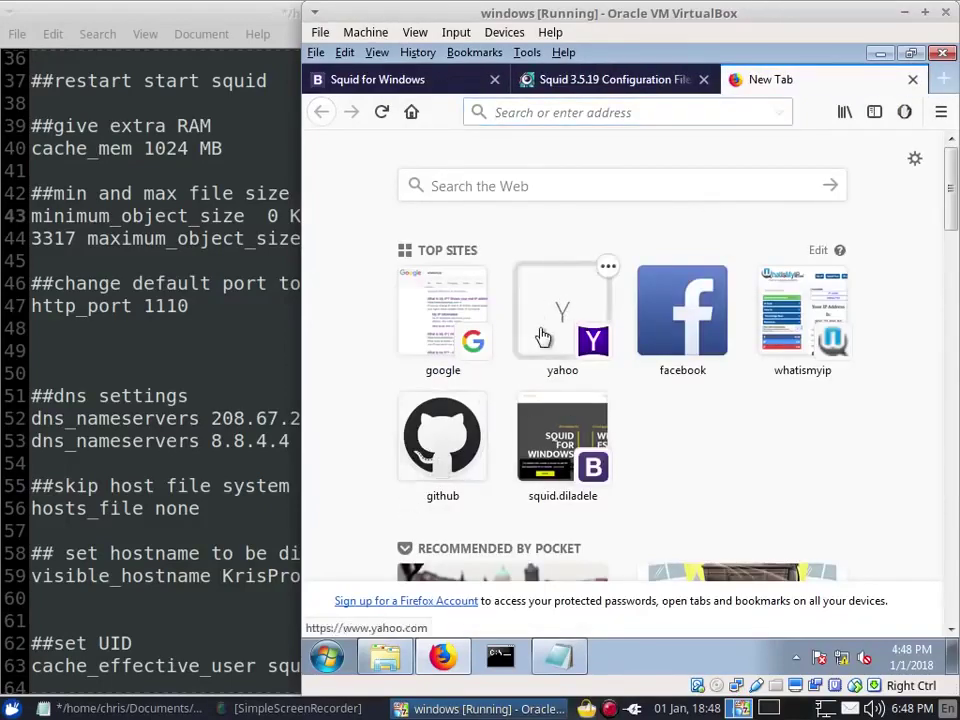
pyautogui.click(940, 79)
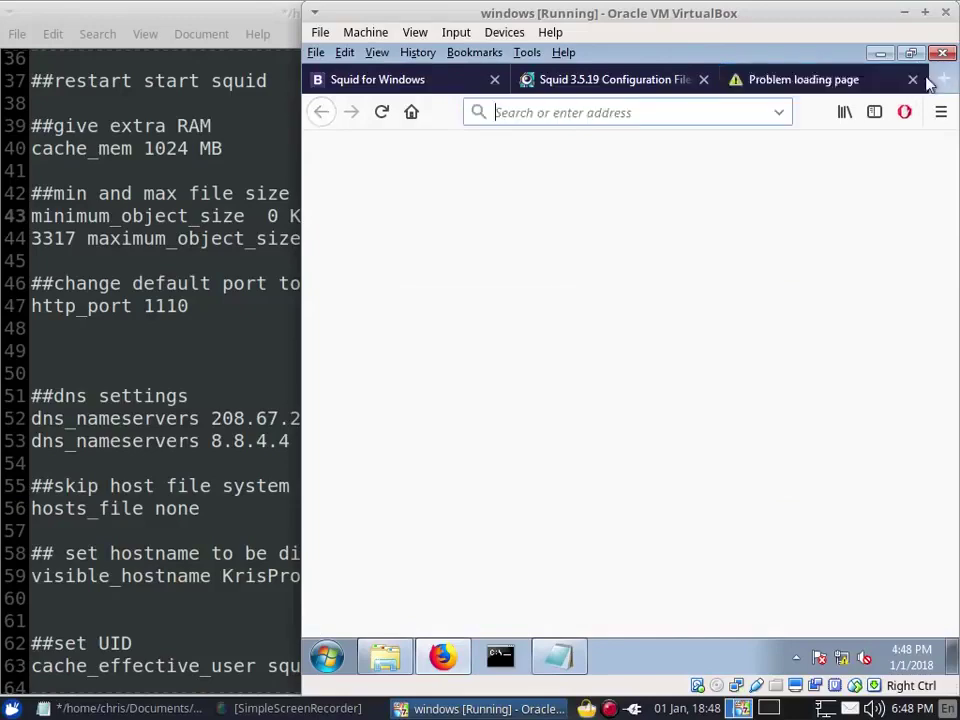
pyautogui.click(755, 79)
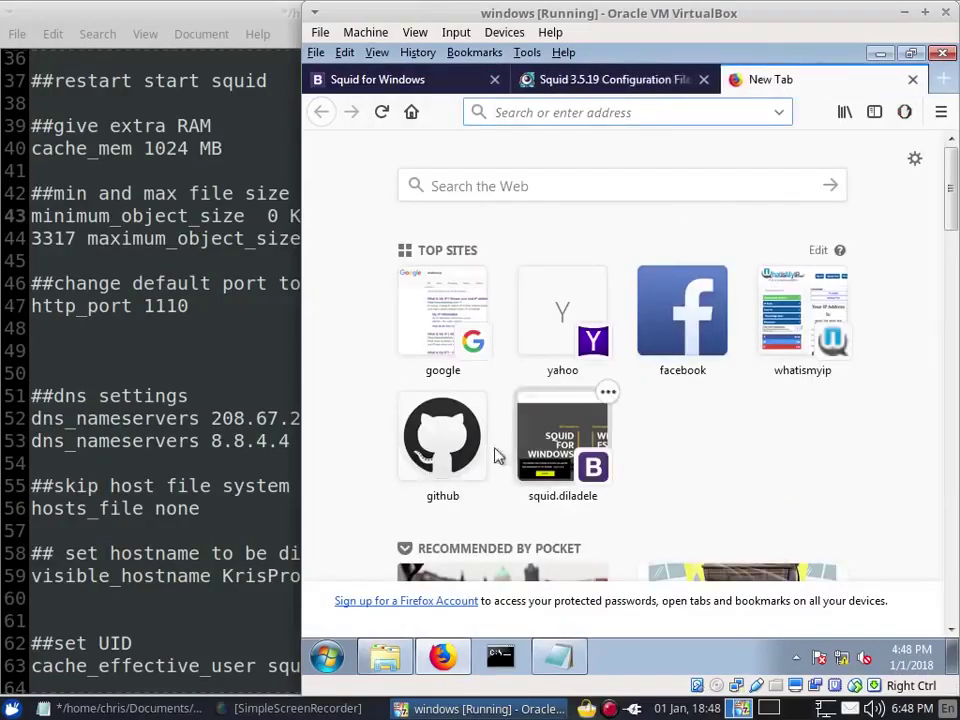
pyautogui.click(440, 452)
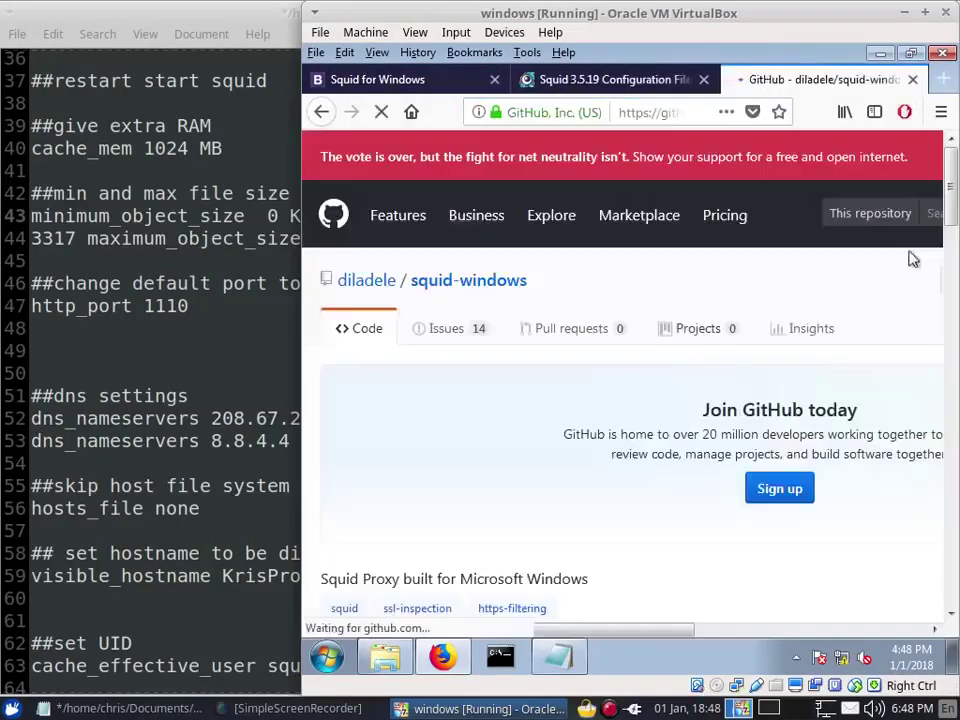
pyautogui.click(912, 79)
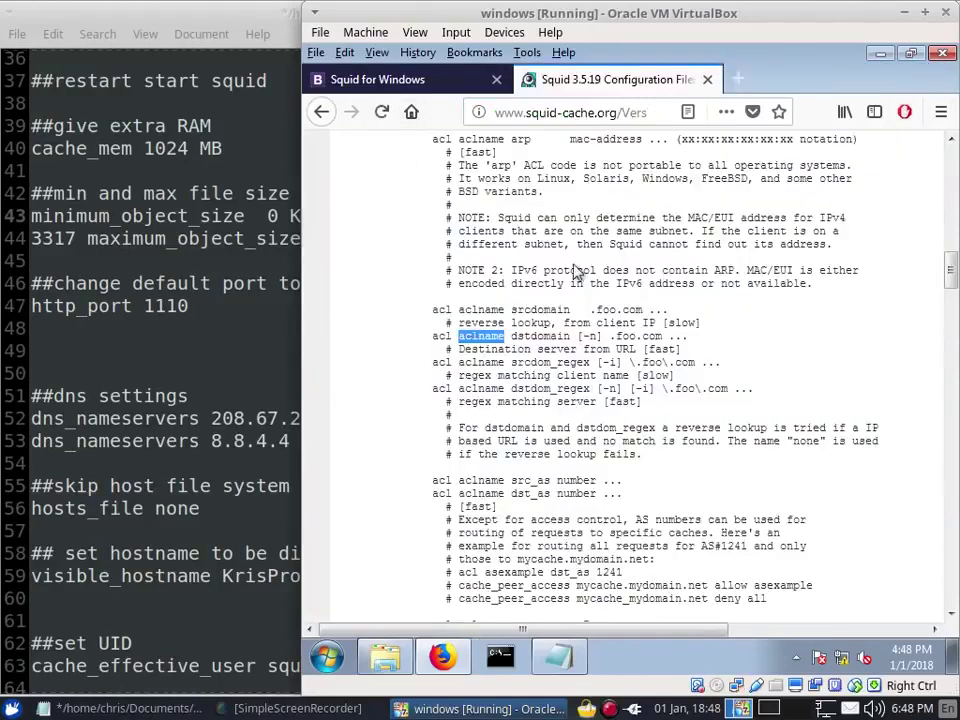
# Return to the squid configuration in Notepad and add the comment "##DNS Settings" directly above the dns_nameservers entry.
pyautogui.click(553, 660)
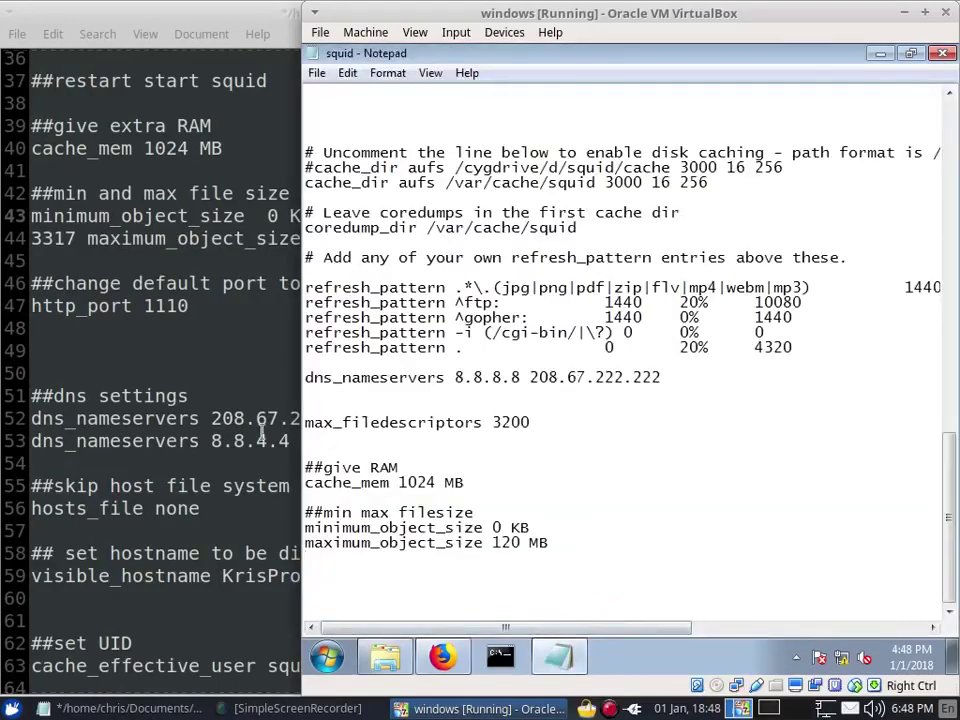
pyautogui.click(371, 365)
pyautogui.press('Return')
pyautogui.press('Return')
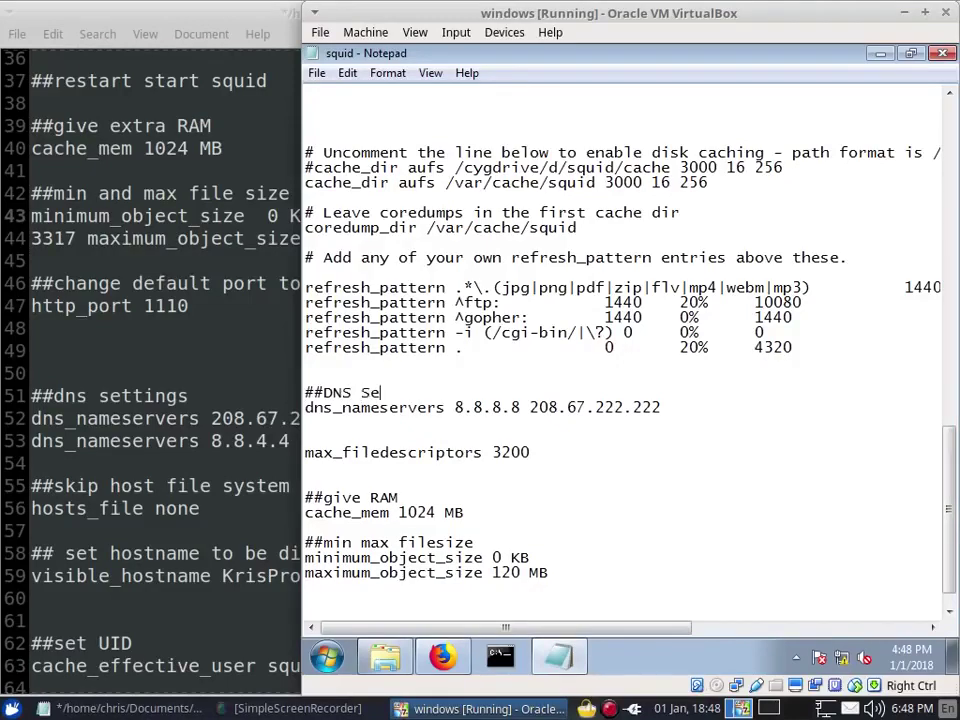
pyautogui.write('##DNS Settings')
# Split the DNS entry into "dns_nameservers 208.67.222.222" and "dns_nameservers 8.8.4.4" on separate lines, uncovering the notes behind the virtual machine window.
pyautogui.moveTo(517, 407); pyautogui.dragTo(455, 407)
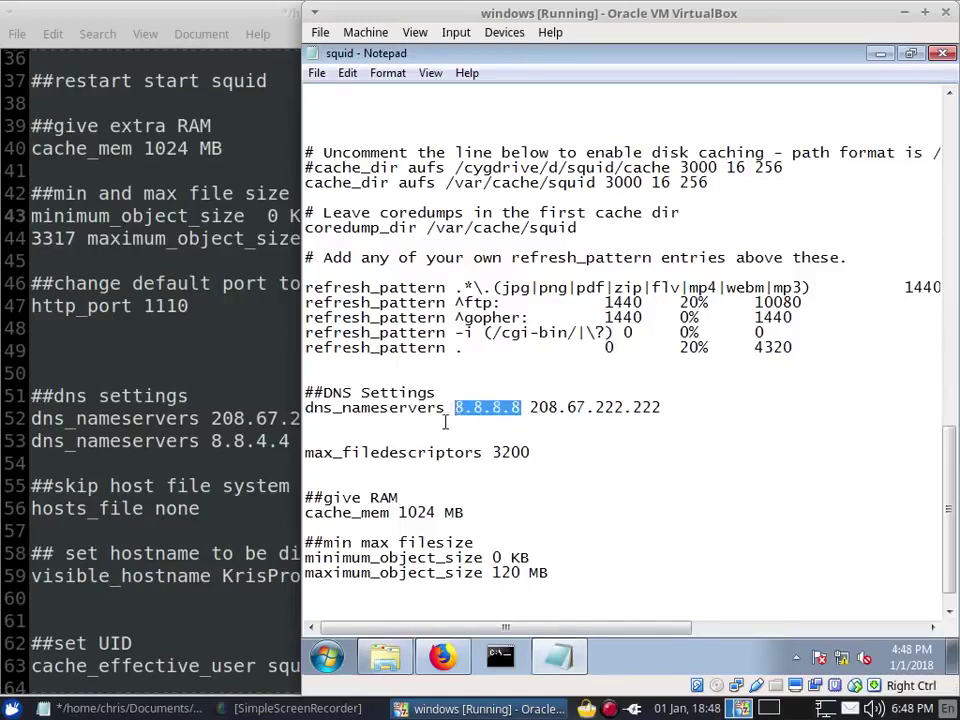
pyautogui.press('BackSpace')
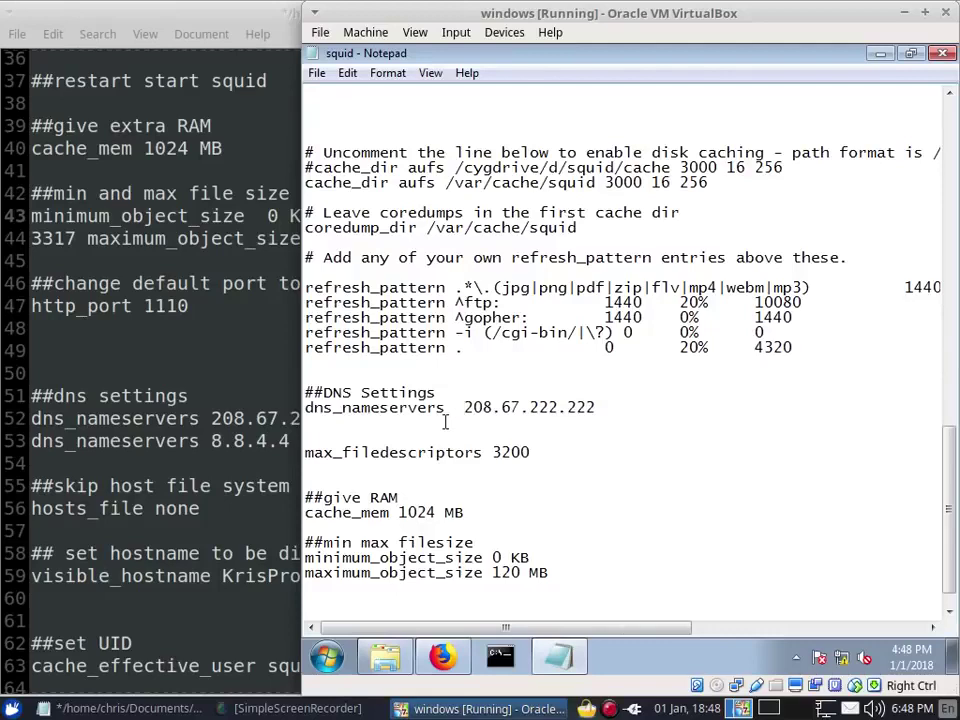
pyautogui.press('BackSpace')
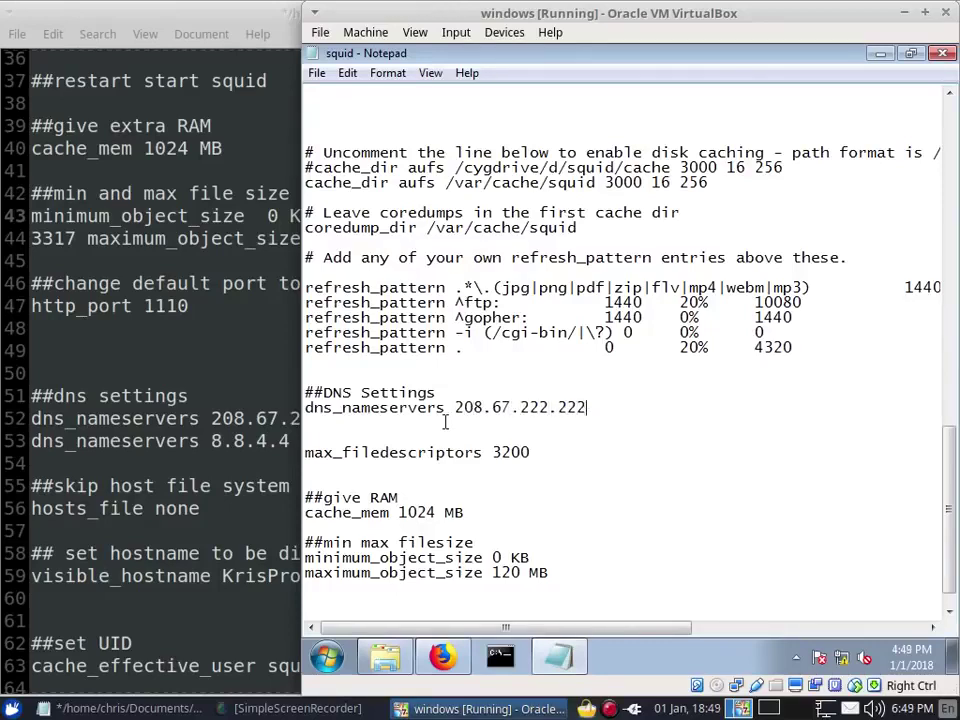
pyautogui.press('Return')
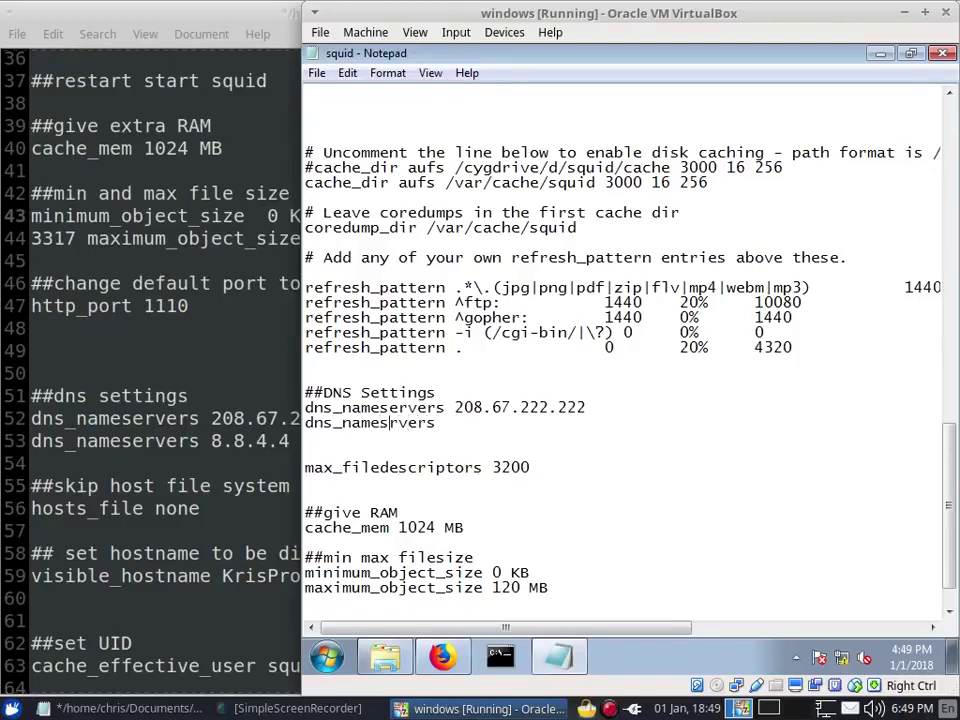
pyautogui.write('ers 8.8.8.8')
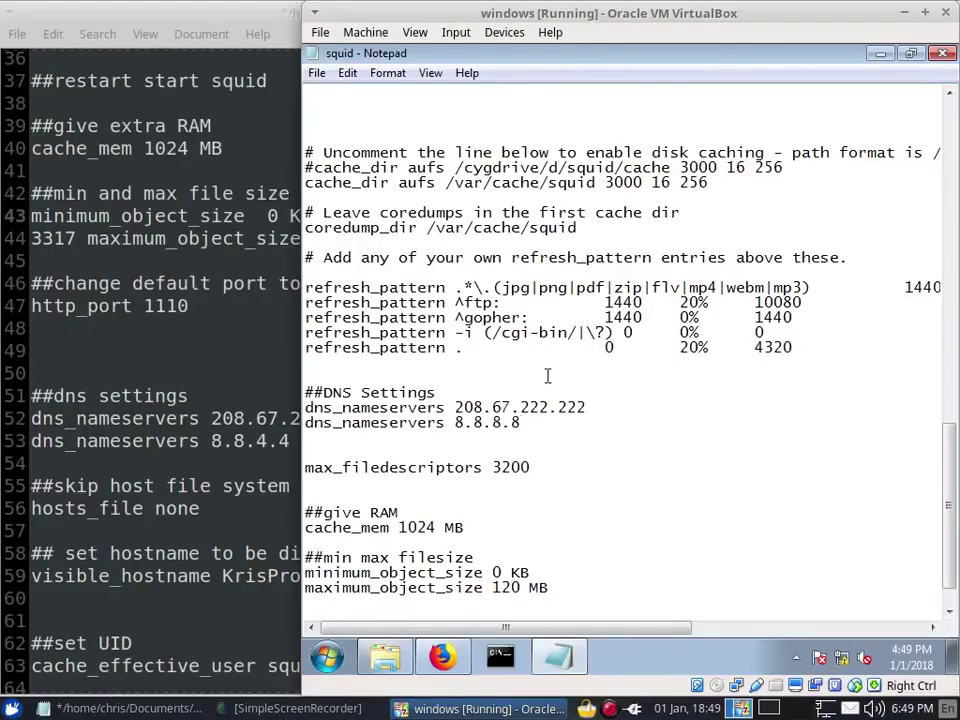
pyautogui.moveTo(593, 13); pyautogui.dragTo(701, 36)
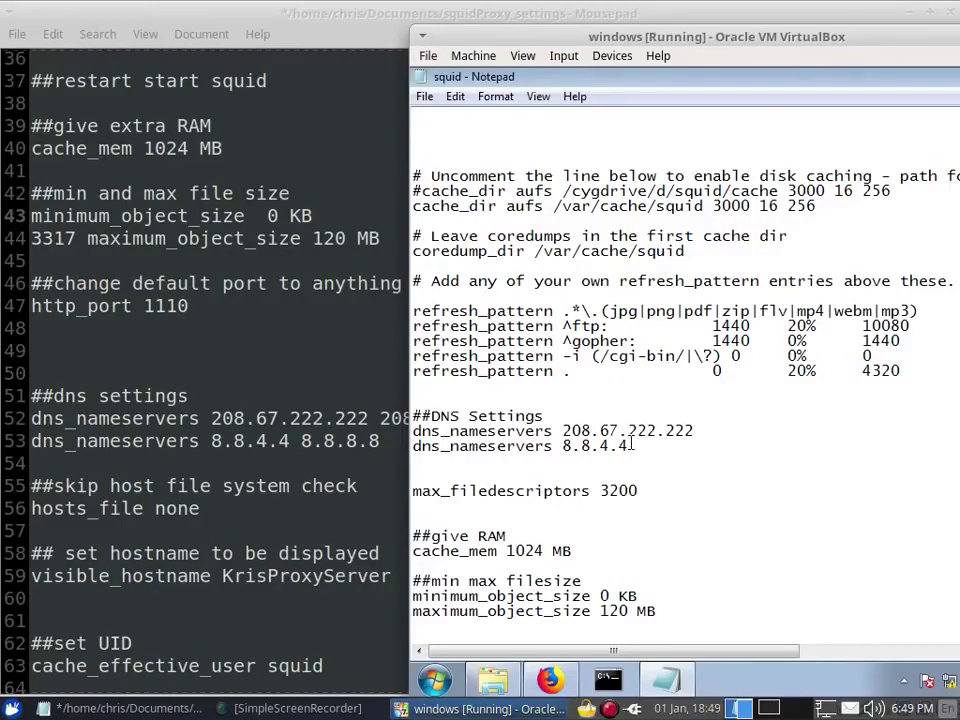
# Annotate the 208.67.222.222 nameserver with "##opendns" and the 8.8.4.4 nameserver with "##google dns".
pyautogui.write('##opendns')
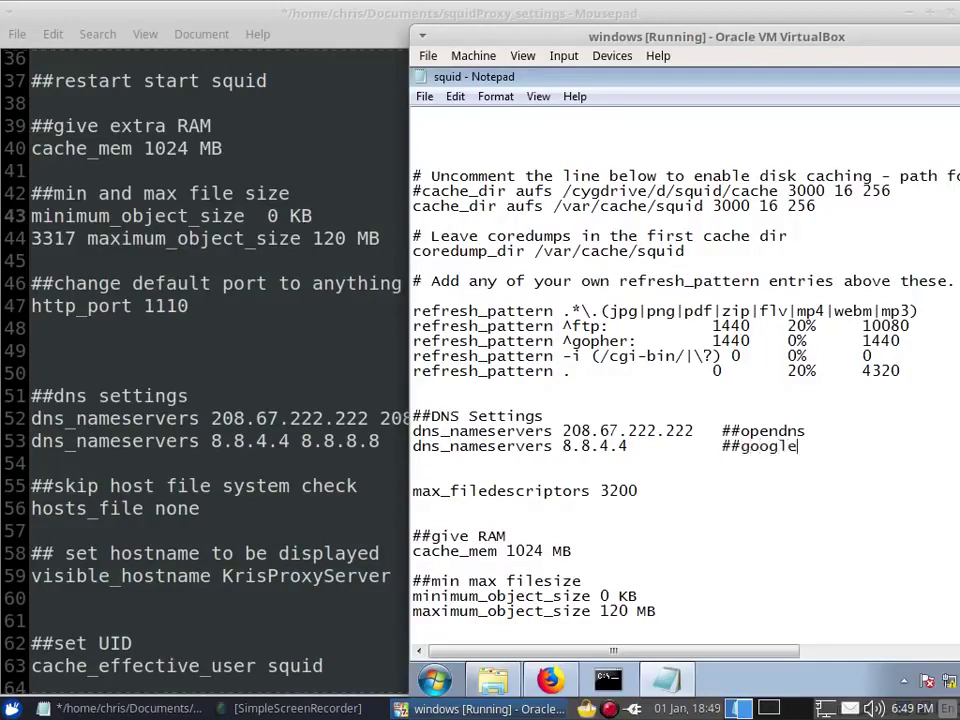
pyautogui.press('Down')
pyautogui.press('Down')
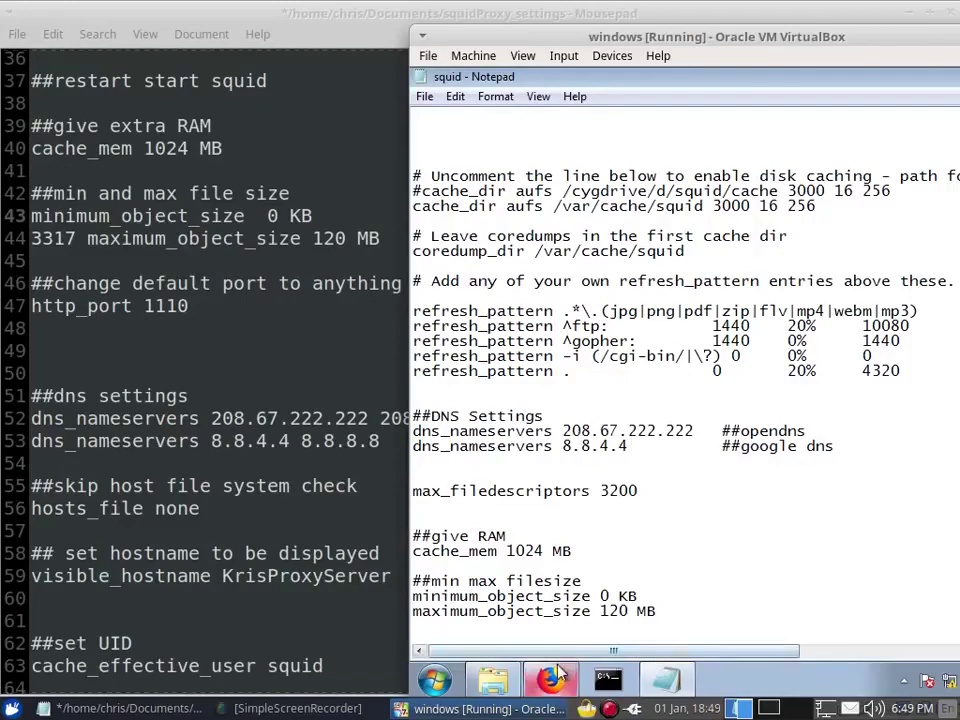
pyautogui.moveTo(806, 40); pyautogui.dragTo(714, 59)
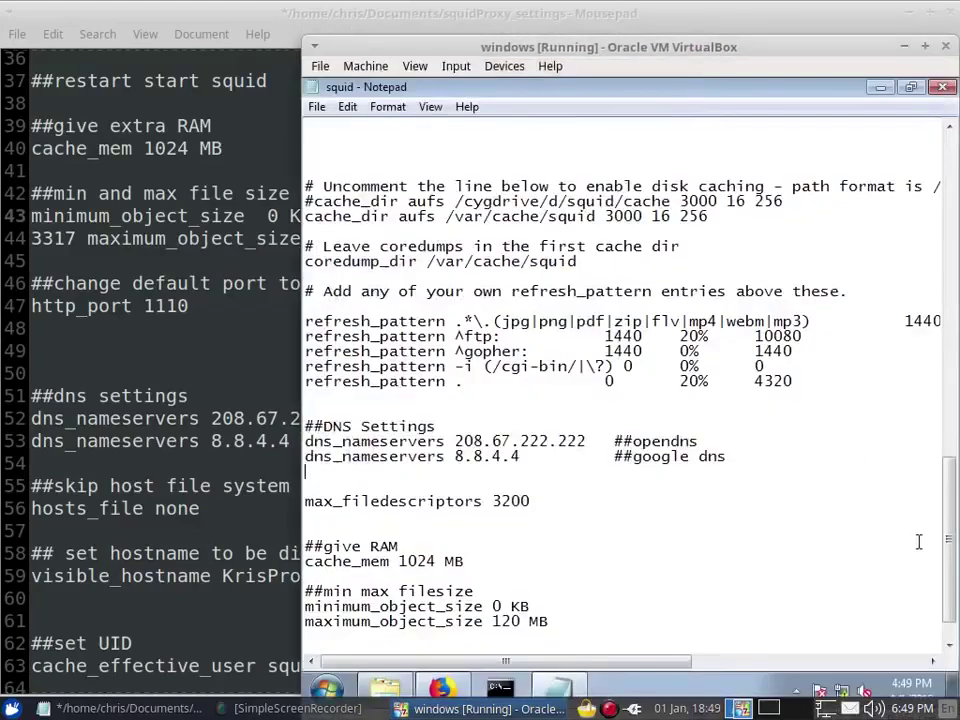
# Stop and start the Squid service again for the DNS changes, allowing the administrator prompts.
pyautogui.scroll(-1, 950, 545)
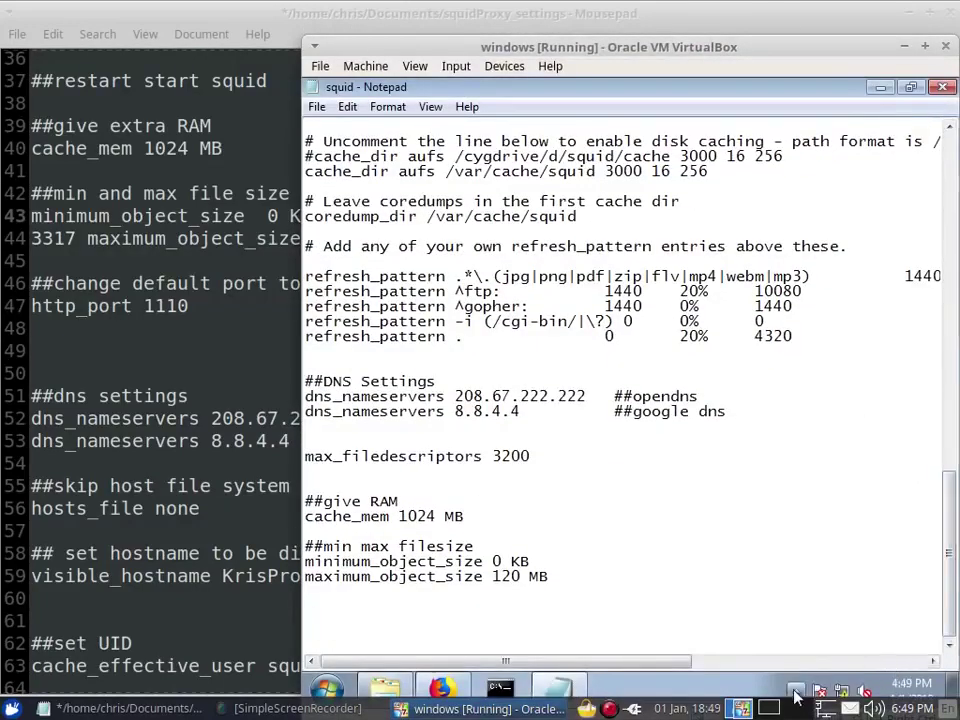
pyautogui.click(796, 690)
pyautogui.rightClick(822, 608)
pyautogui.click(754, 545)
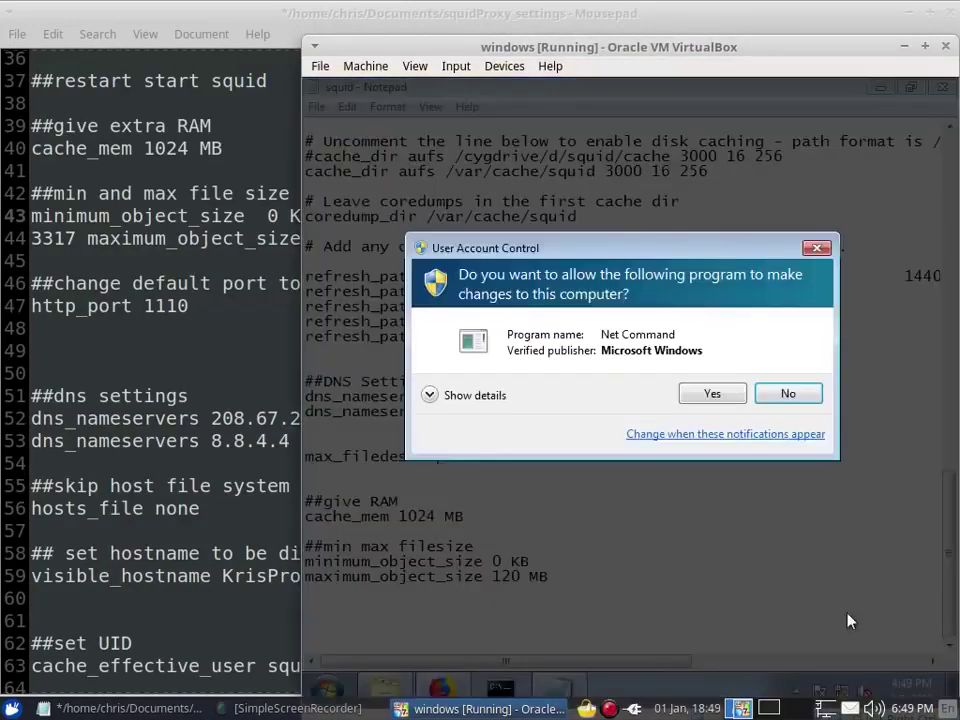
pyautogui.click(712, 391)
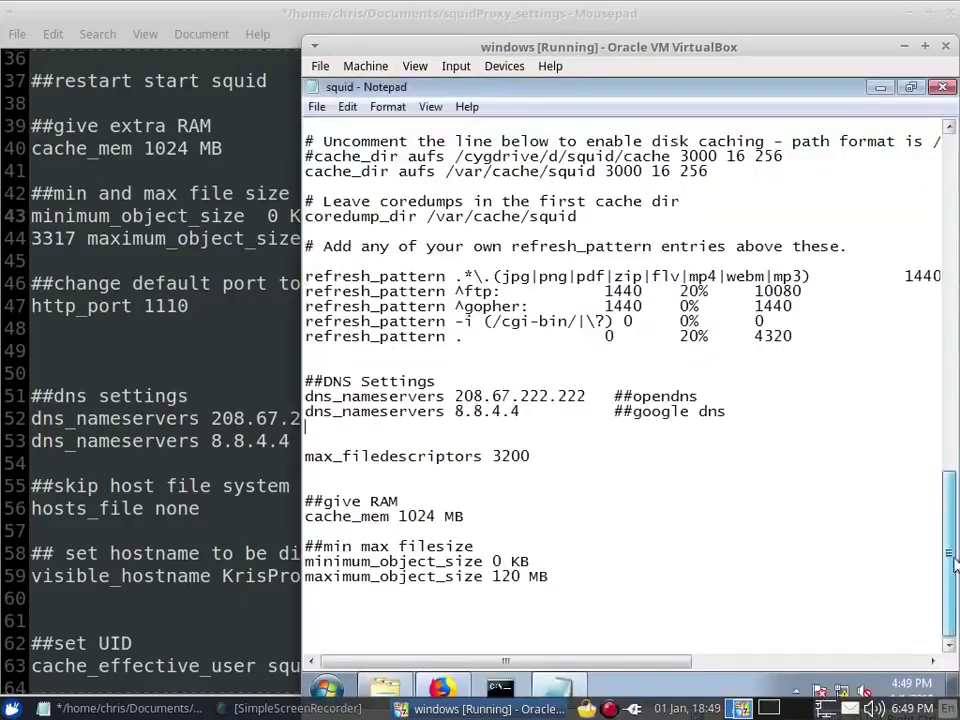
pyautogui.click(796, 690)
pyautogui.rightClick(830, 615)
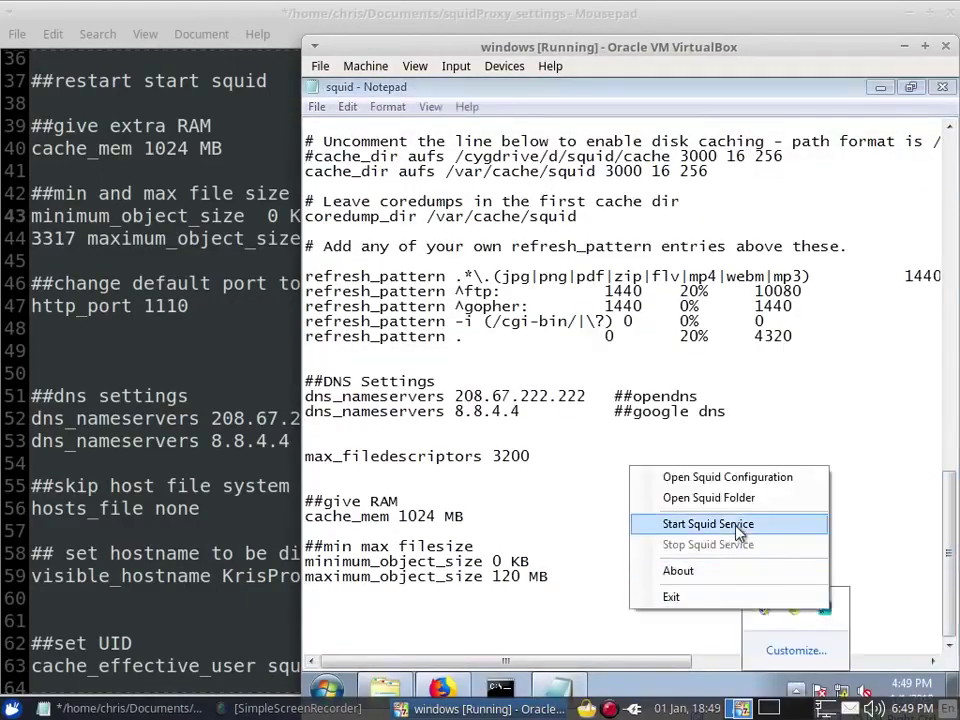
pyautogui.click(680, 521)
pyautogui.click(705, 392)
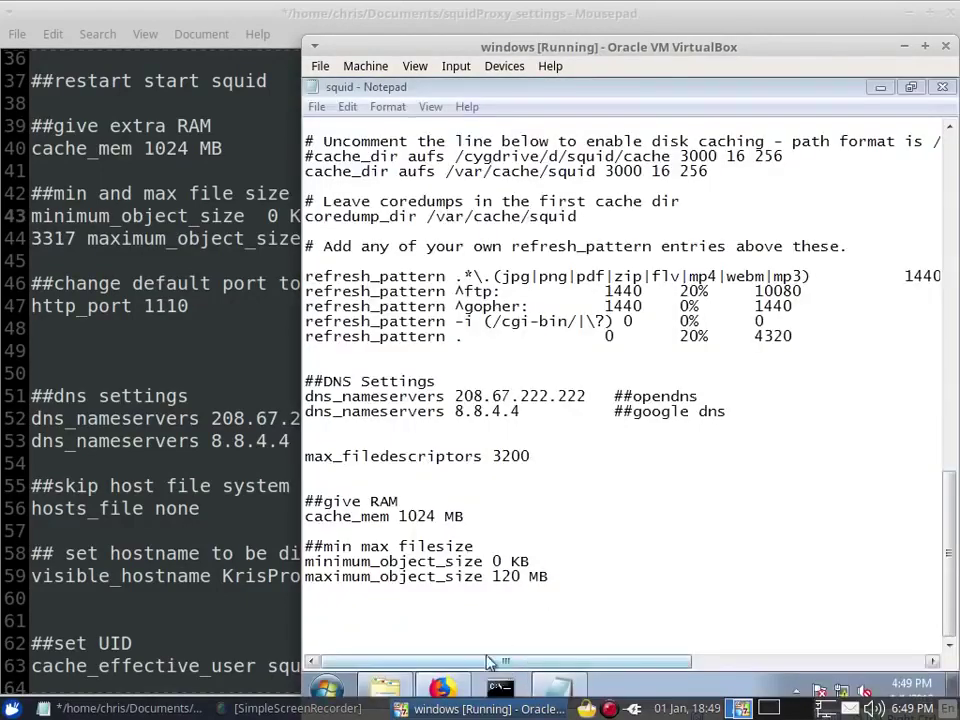
# Switch to Firefox and test the proxy by loading squid.diladele.com in a new tab, closing the tab and minimizing the browser.
pyautogui.hotkey('alt', 'Tab')
pyautogui.click(740, 112)
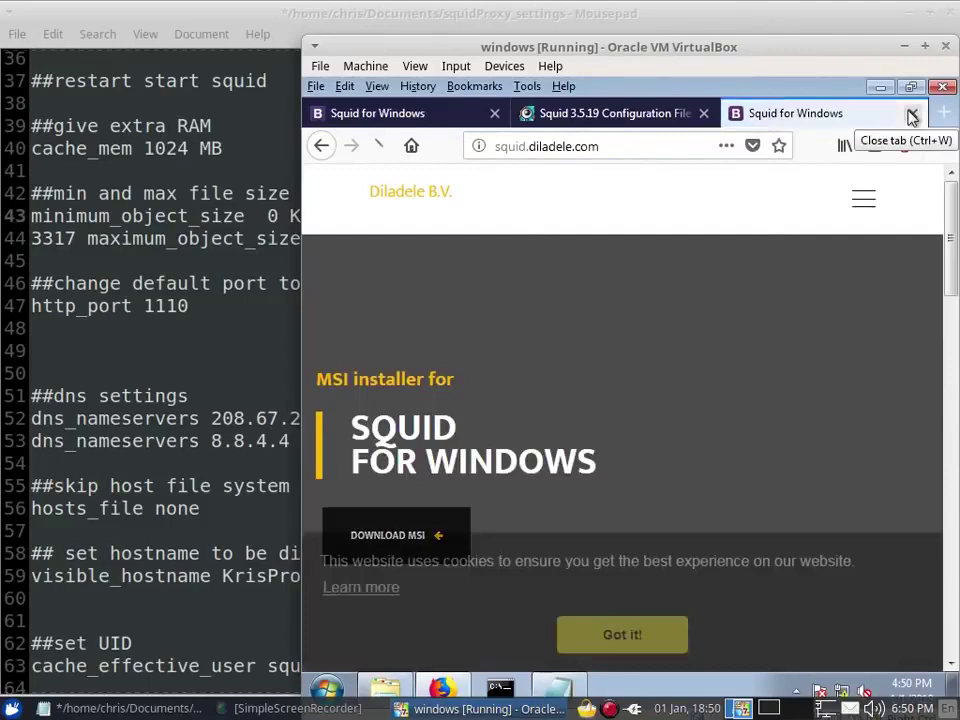
pyautogui.click(911, 116)
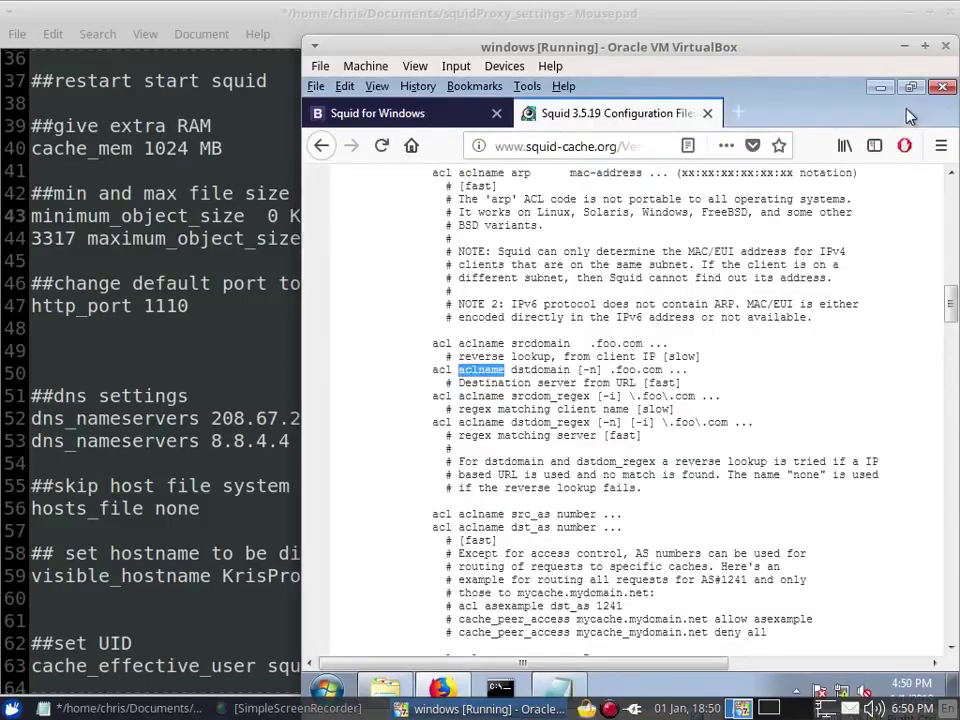
pyautogui.click(878, 89)
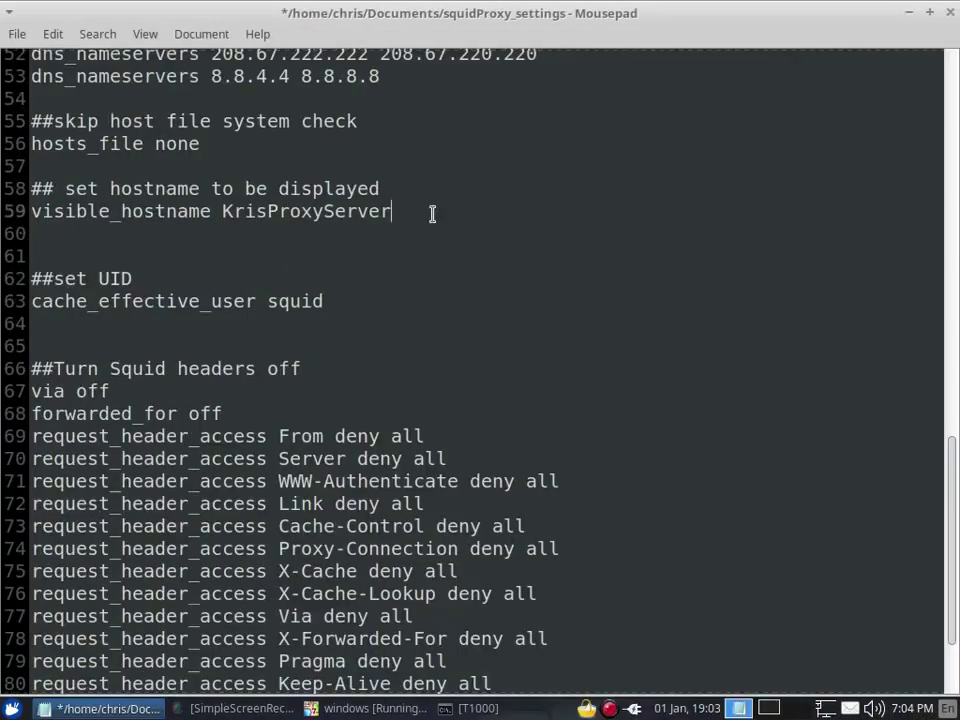
# Switch to the squidProxy_settings notes in Mousepad and examine the hosts_file and visible_hostname entries by highlighting them.
pyautogui.moveTo(435, 212); pyautogui.dragTo(5, 121)
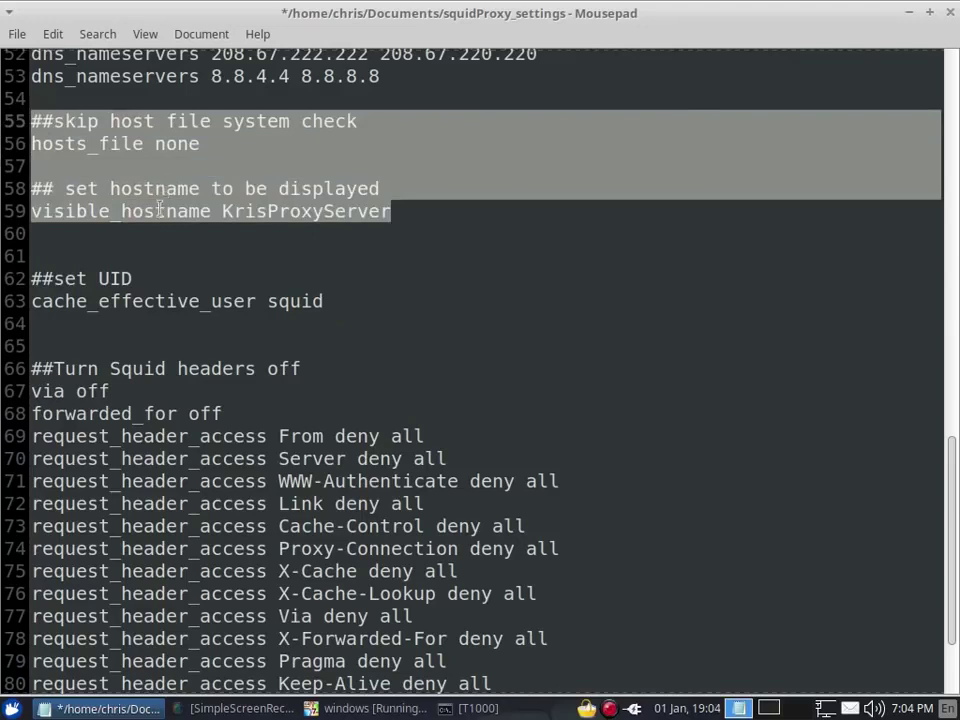
pyautogui.click(175, 128)
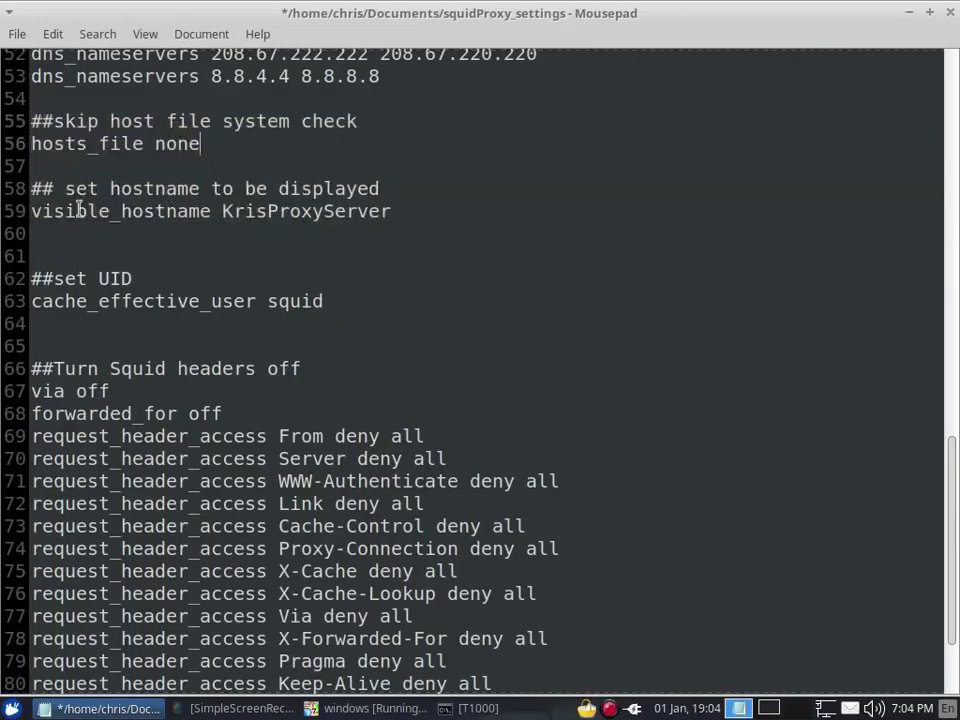
pyautogui.moveTo(53, 211); pyautogui.dragTo(231, 213)
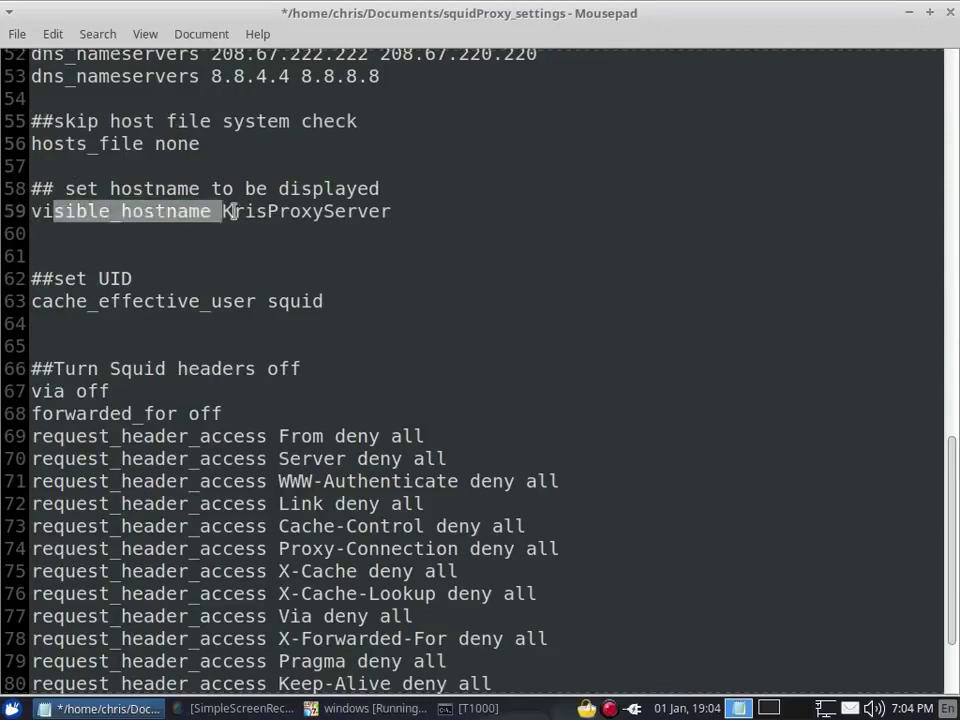
# Examine the set UID entry with cache_effective_user squid in the notes by highlighting it.
pyautogui.press('Down')
pyautogui.scroll(-1, 340, 205)
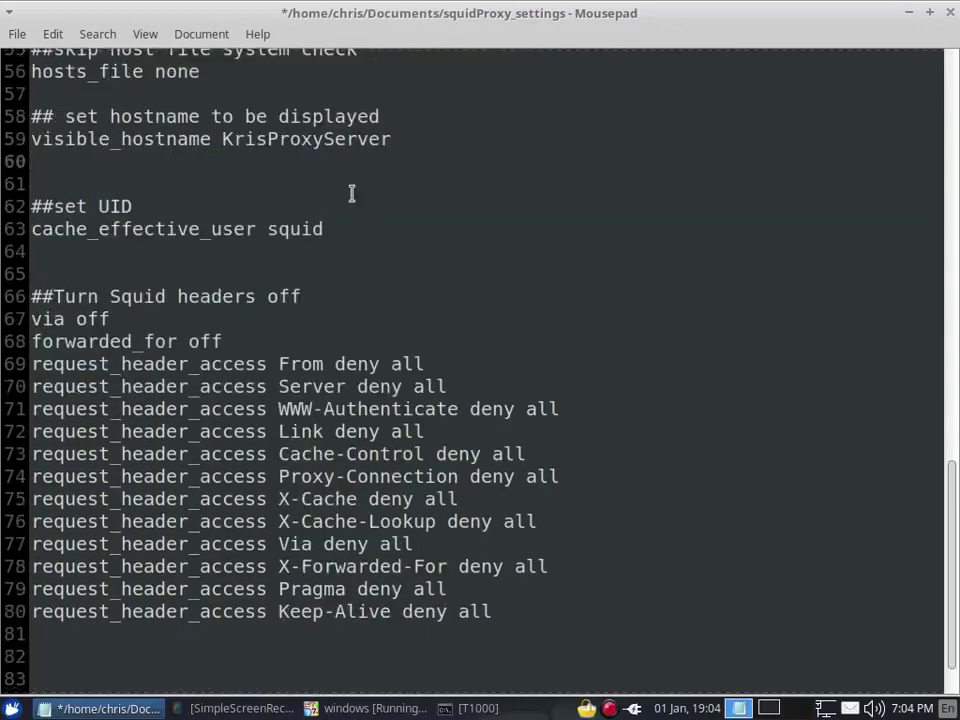
pyautogui.scroll(-1, 235, 137)
pyautogui.click(148, 147)
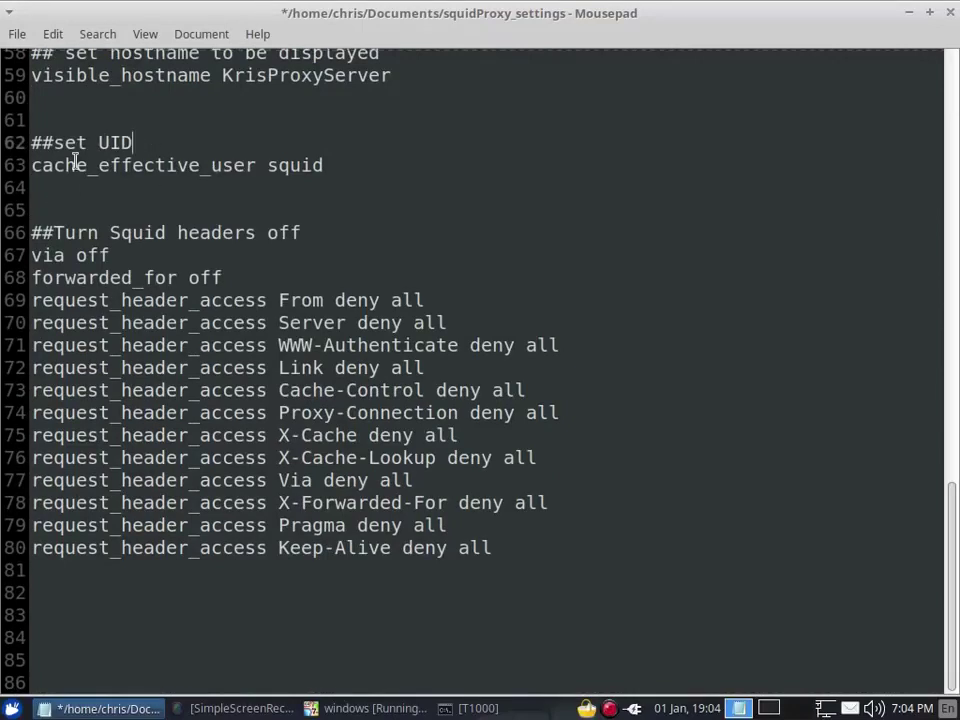
pyautogui.moveTo(391, 163); pyautogui.dragTo(28, 166)
pyautogui.click(400, 165)
pyautogui.scroll(2, 364, 540)
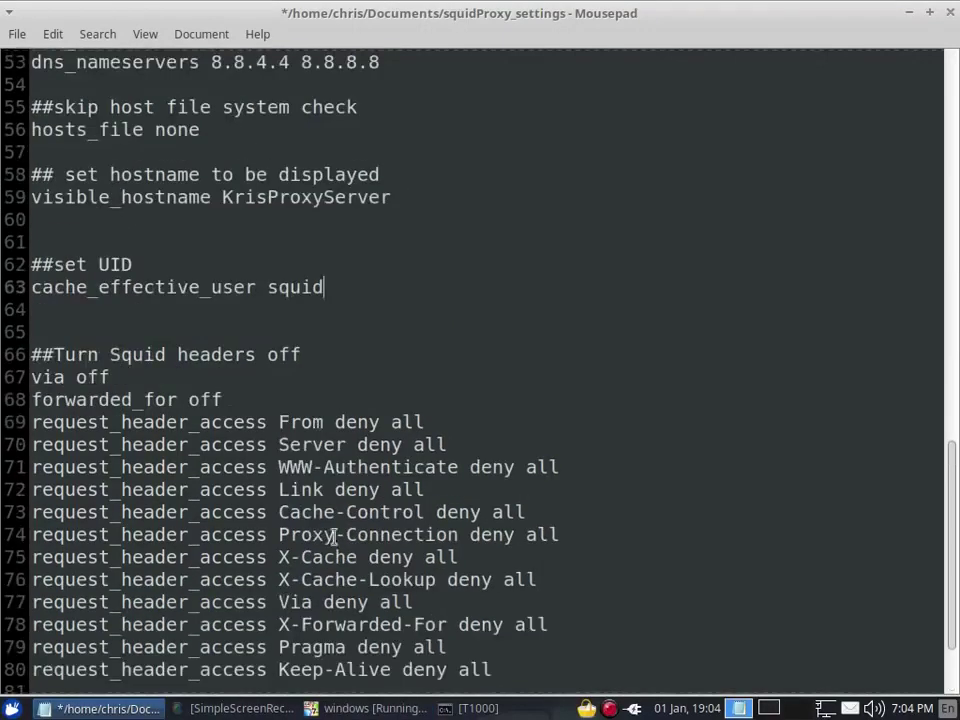
pyautogui.scroll(-2, 253, 476)
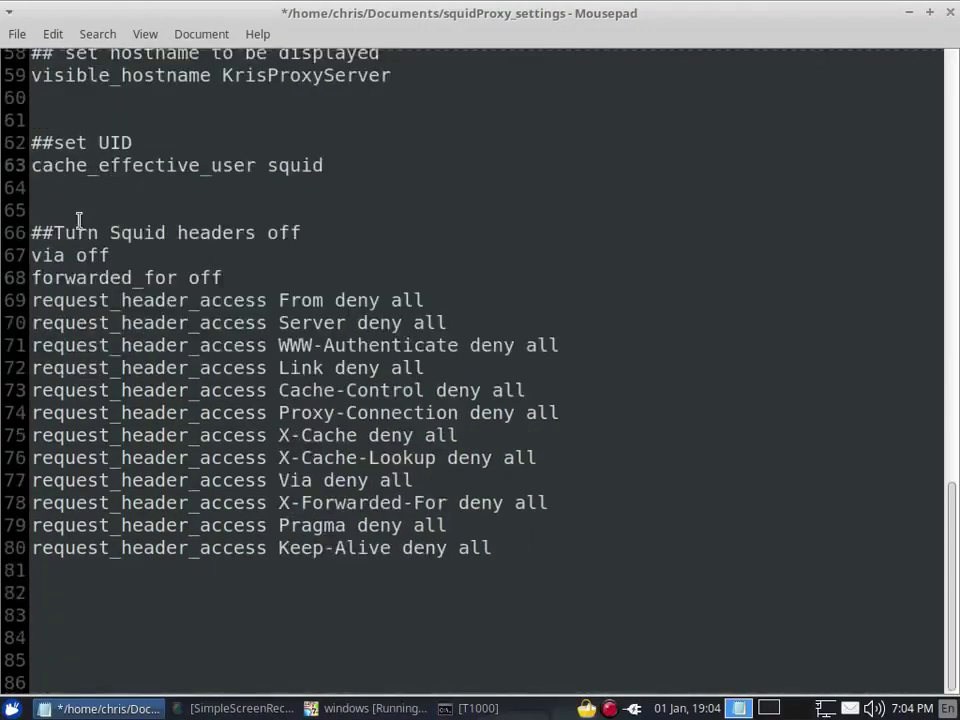
# Examine the notes' section for turning Squid headers off, highlighting the forwarded_for and request_header_access lines.
pyautogui.moveTo(79, 228); pyautogui.dragTo(298, 270)
pyautogui.click(314, 322)
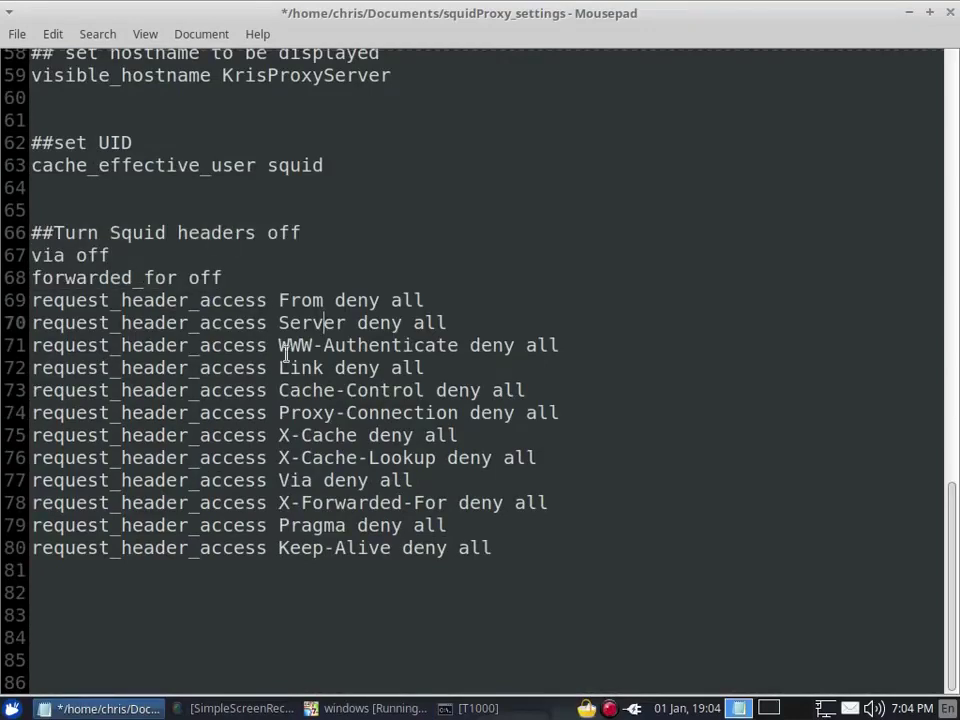
pyautogui.moveTo(534, 555); pyautogui.dragTo(31, 278)
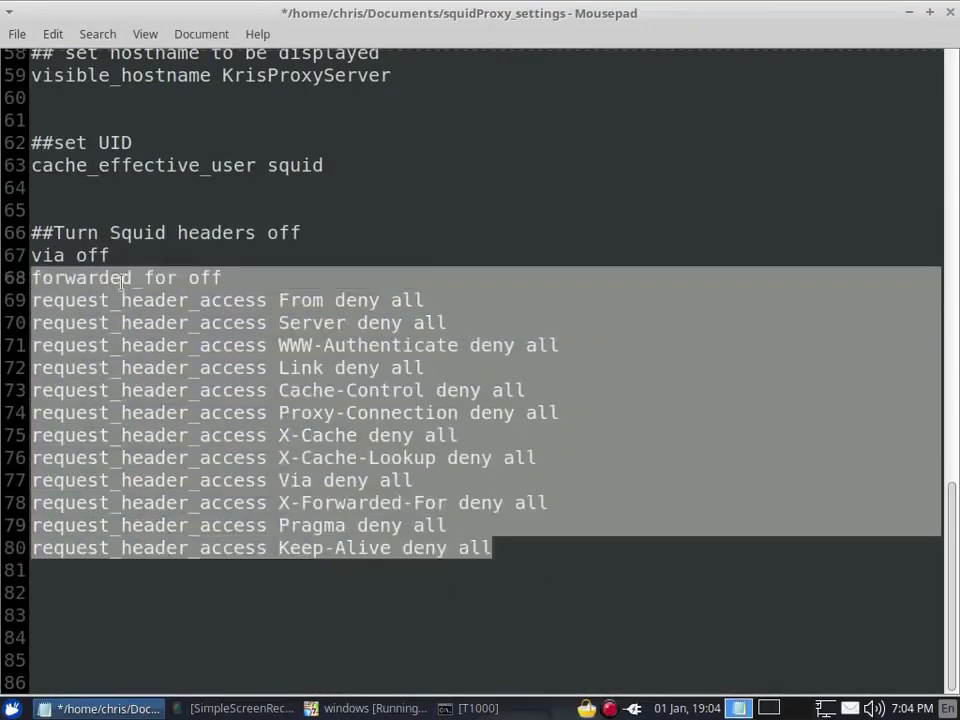
pyautogui.click(107, 232)
pyautogui.scroll(1, 506, 454)
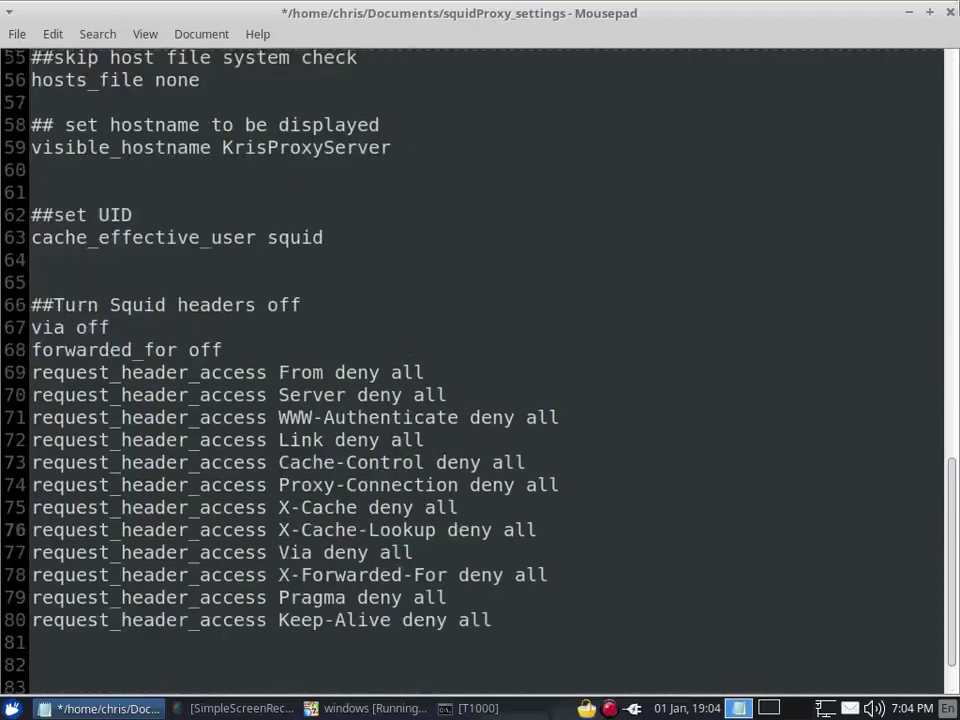
# Save the squidProxy_settings notes and close them.
pyautogui.click(557, 303)
pyautogui.hotkey('ctrl', 's')
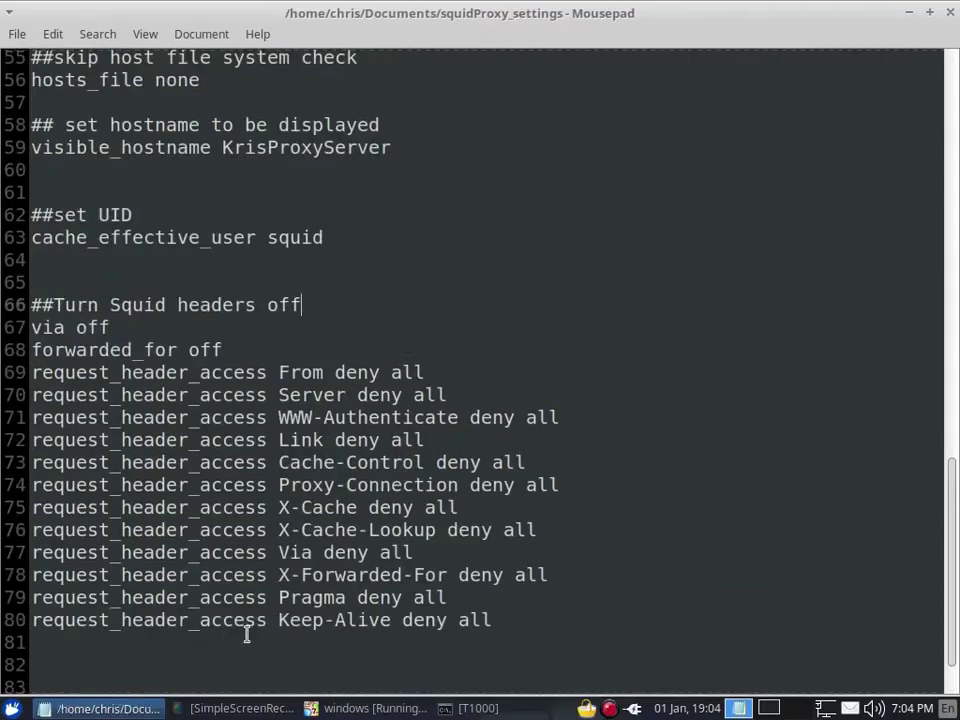
pyautogui.click(948, 14)
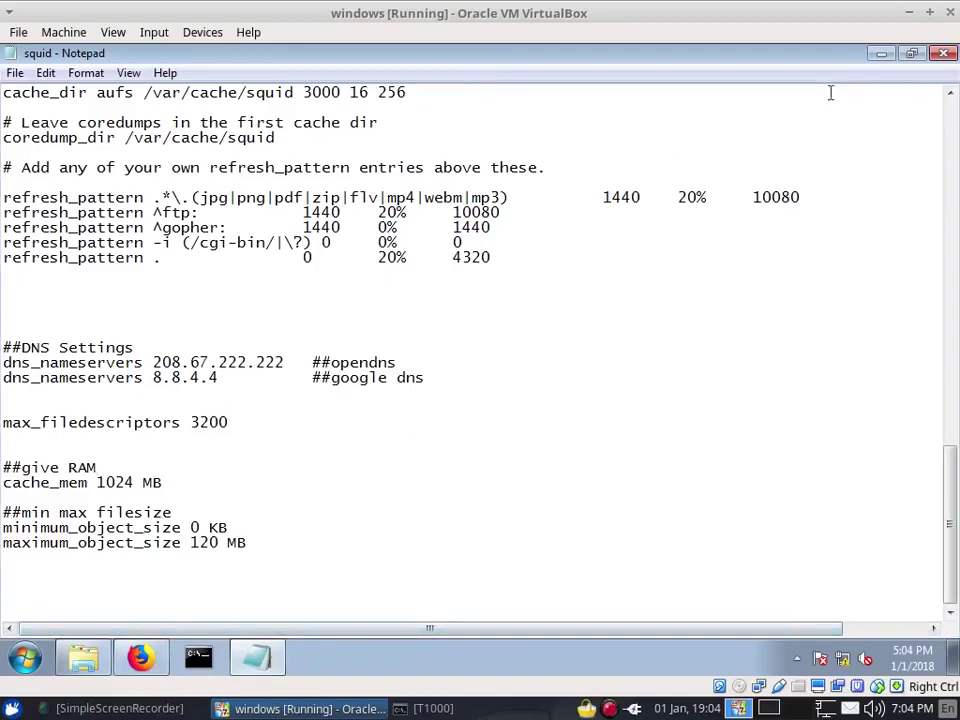
# Look over the cache, refresh_pattern and DNS settings in the squid configuration file and close it.
pyautogui.click(650, 376)
pyautogui.scroll(2, 478, 280)
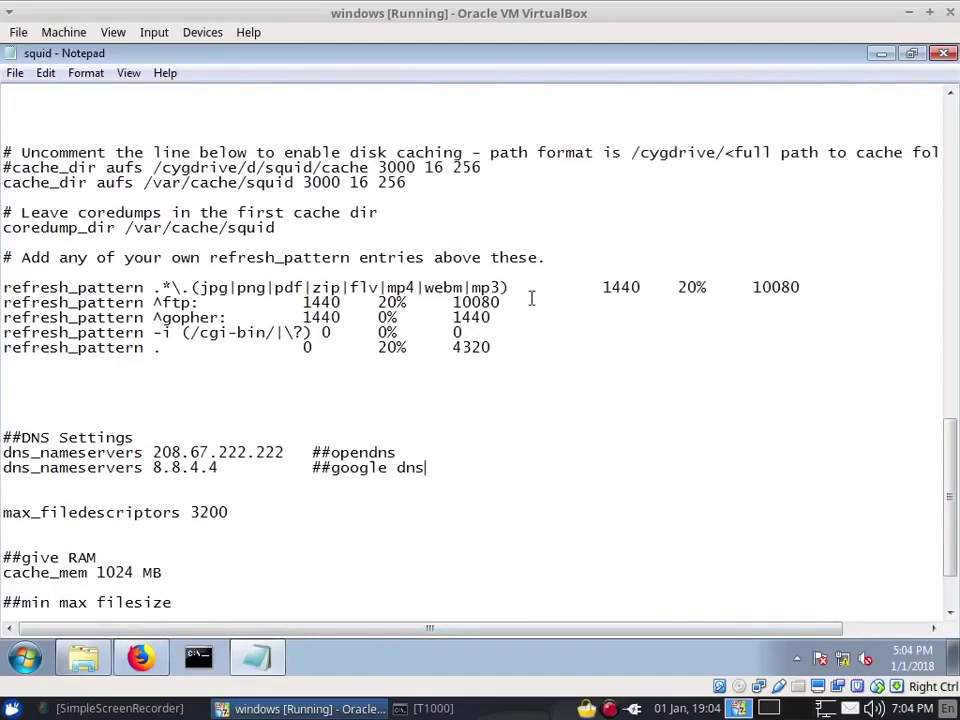
pyautogui.click(944, 53)
# Open the diladele/squid-windows GitHub page from a new Firefox tab, and switch to the Squid cache folder in Windows Explorer.
pyautogui.click(435, 80)
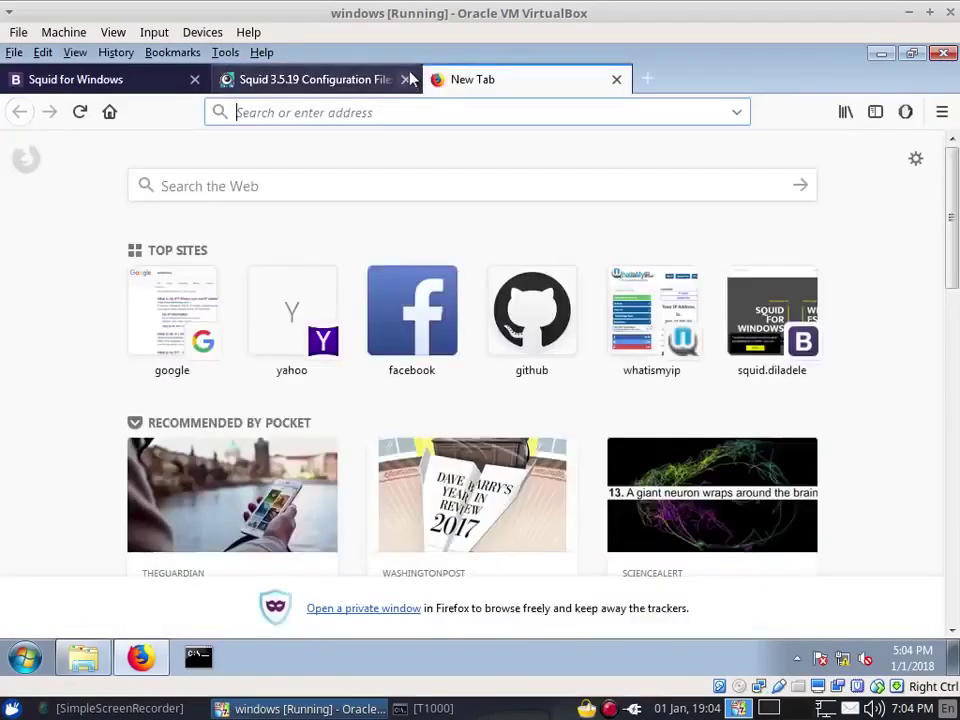
pyautogui.click(545, 318)
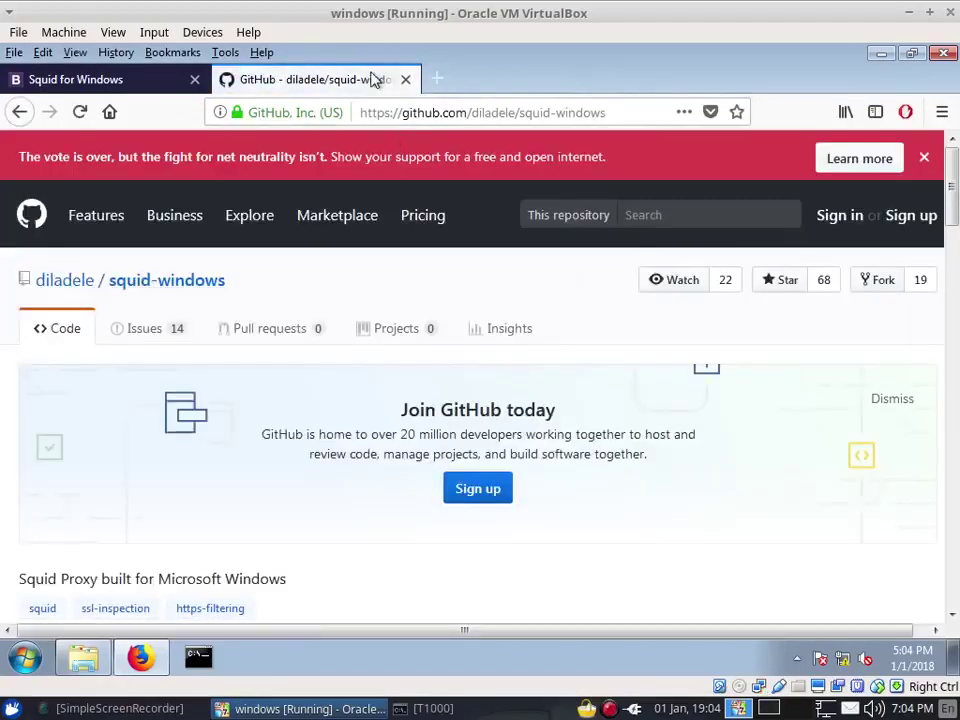
pyautogui.hotkey('alt', 'Tab')
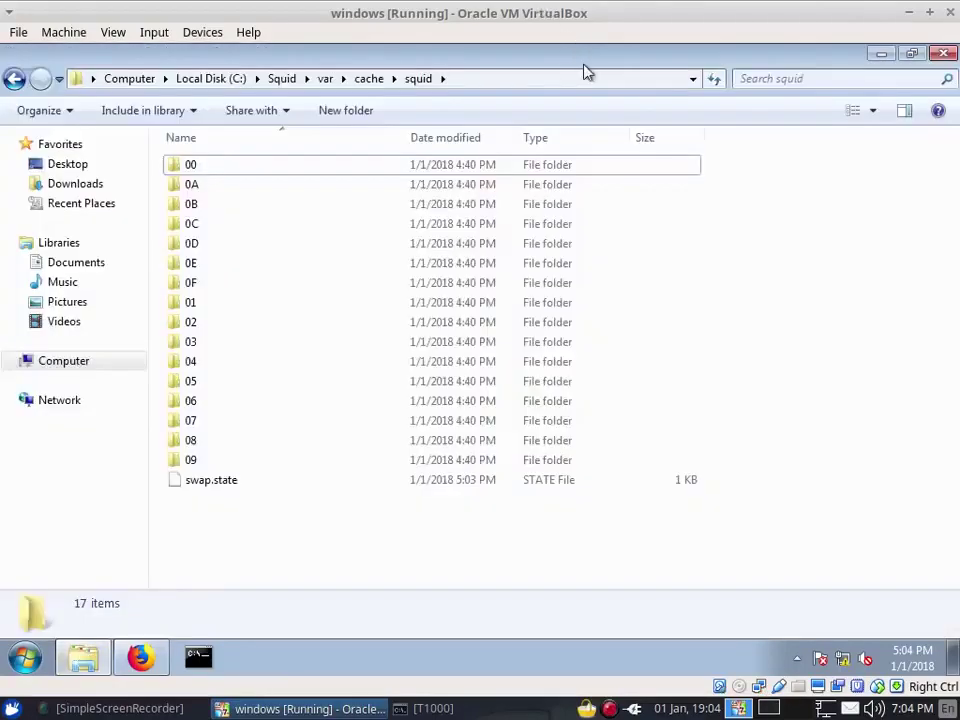